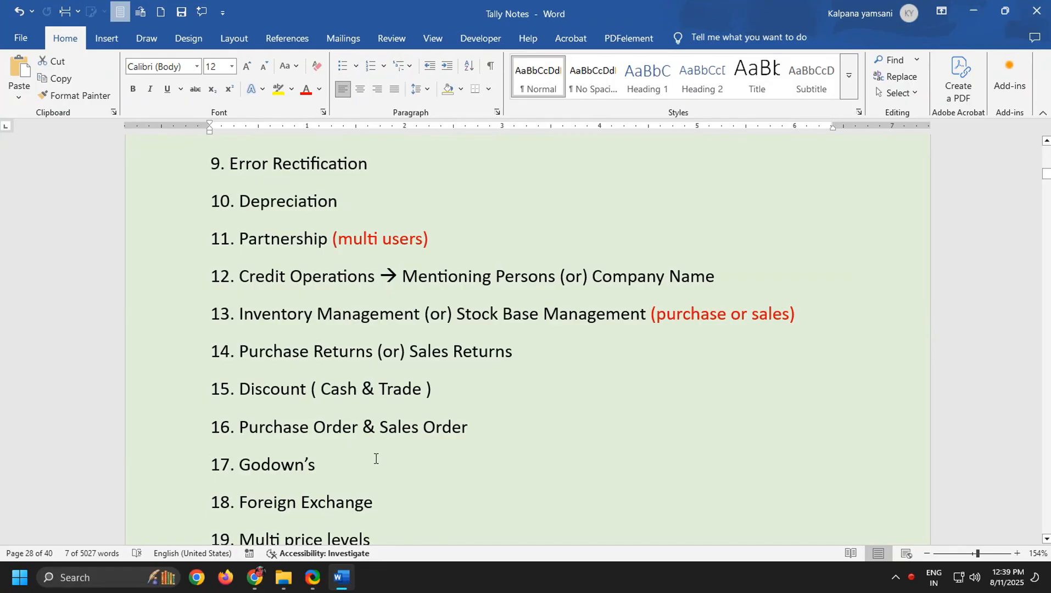
# Step: Examine the Discount topic and the first cash discount problem in the Tally notes, including its opening business entry
pyautogui.tripleClick(351, 405)
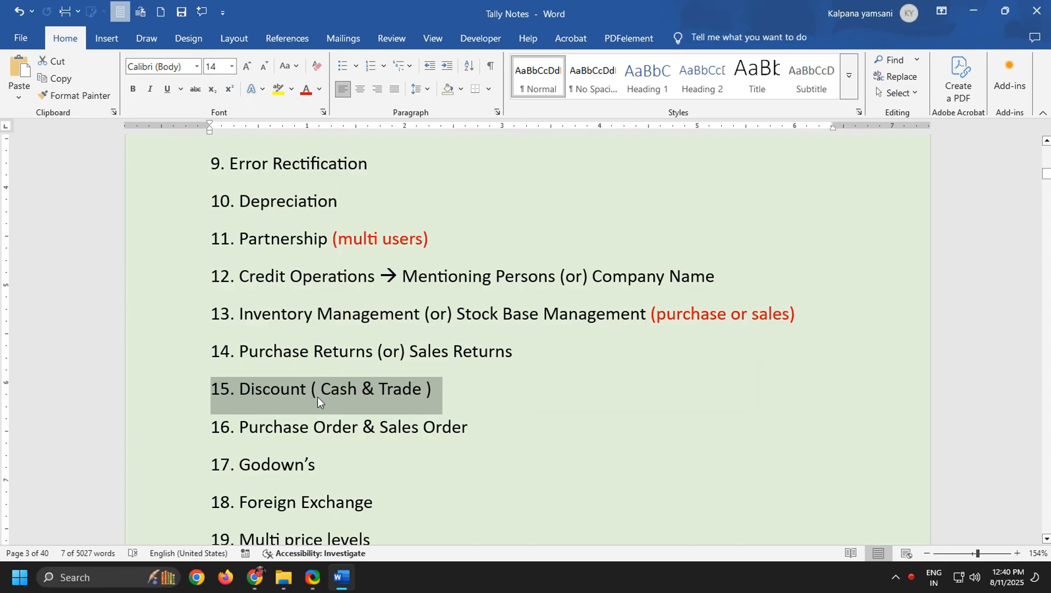
pyautogui.moveTo(350, 391); pyautogui.dragTo(425, 388)
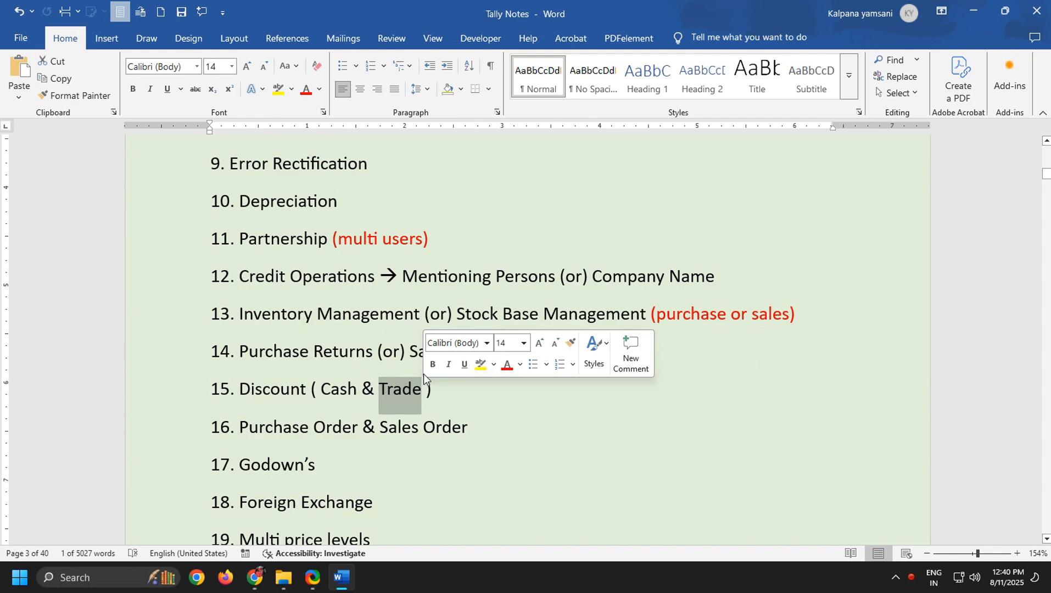
pyautogui.moveTo(323, 388); pyautogui.dragTo(354, 386)
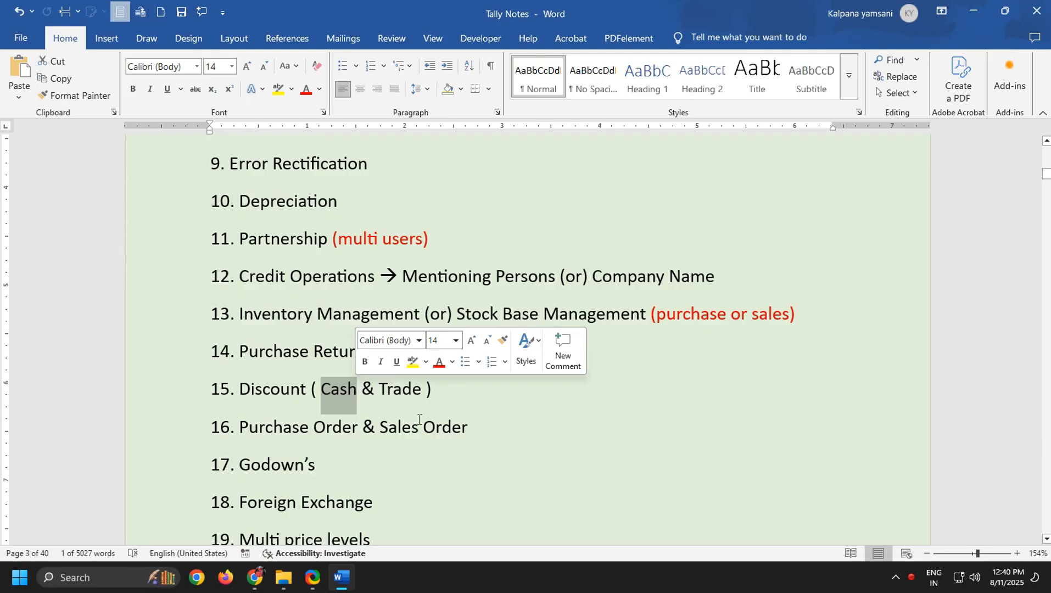
pyautogui.moveTo(379, 388); pyautogui.dragTo(428, 404)
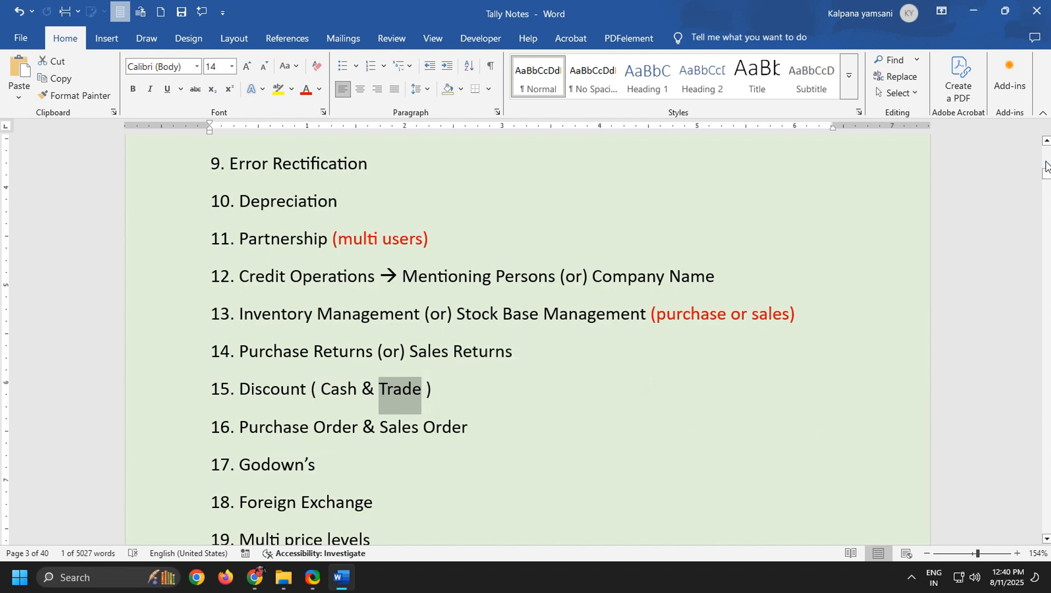
pyautogui.moveTo(1046, 165); pyautogui.dragTo(1047, 417)
pyautogui.click(765, 356)
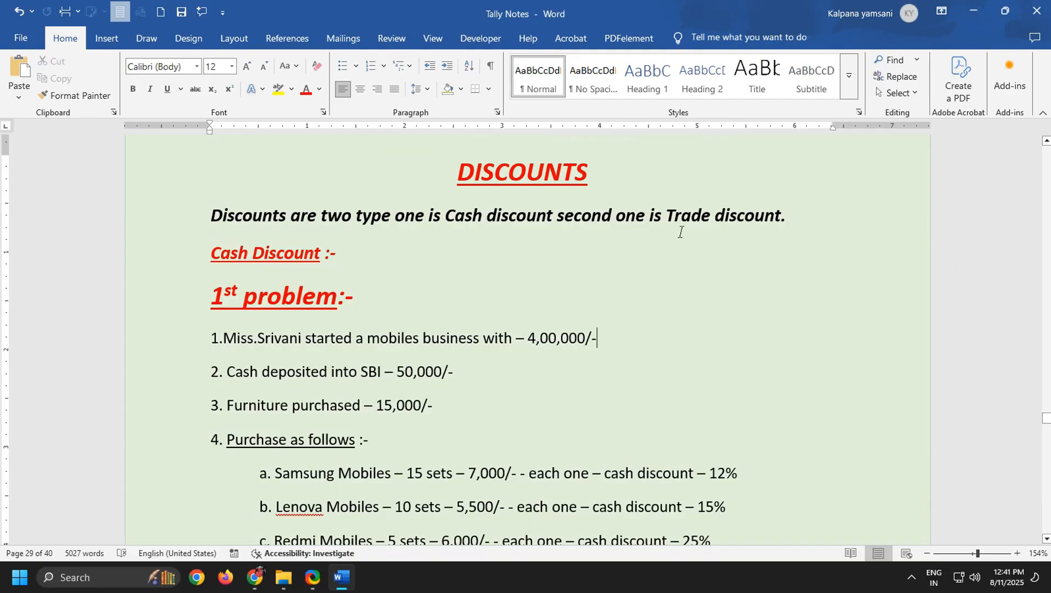
pyautogui.scroll(-2, 403, 323)
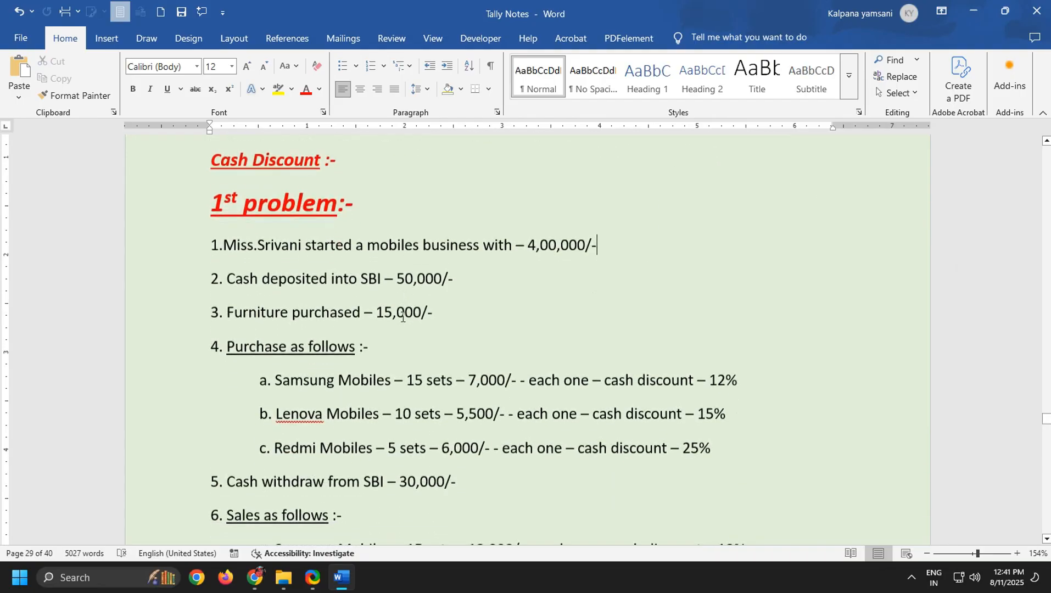
pyautogui.moveTo(176, 163); pyautogui.dragTo(405, 164)
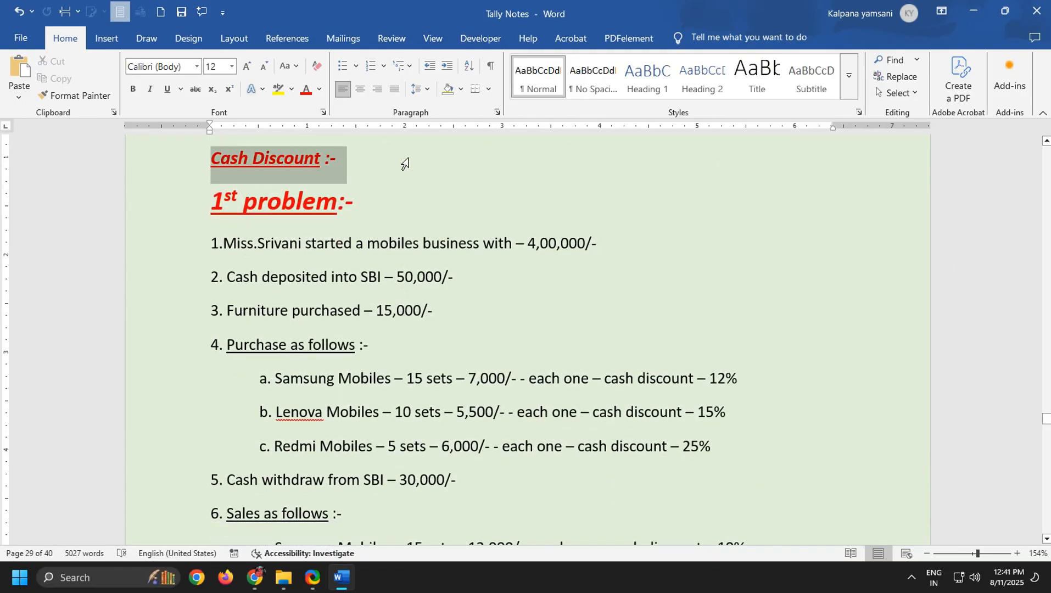
pyautogui.moveTo(190, 199); pyautogui.dragTo(307, 197)
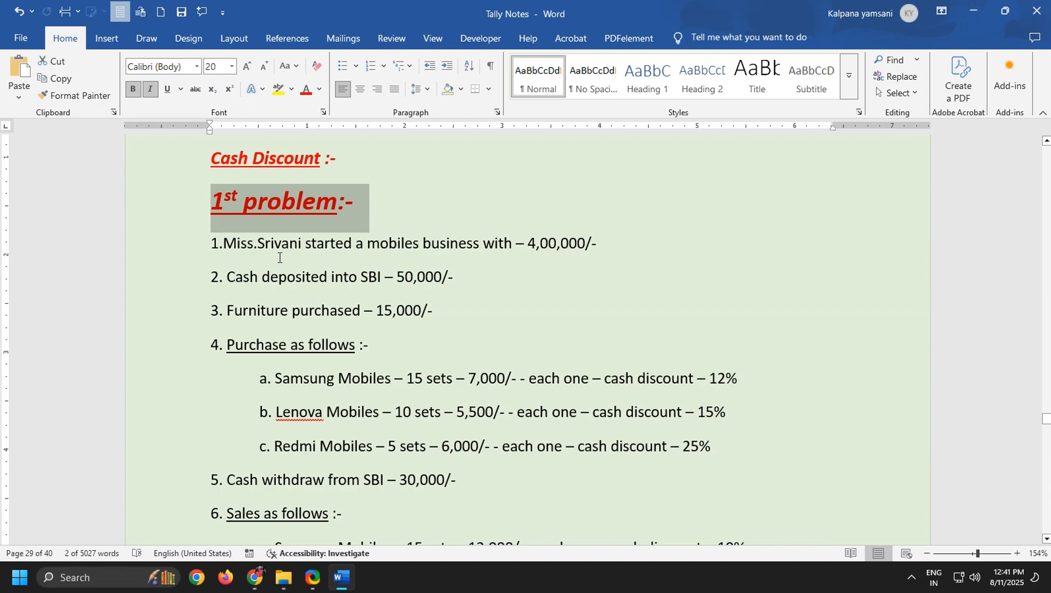
pyautogui.moveTo(207, 238); pyautogui.dragTo(681, 243)
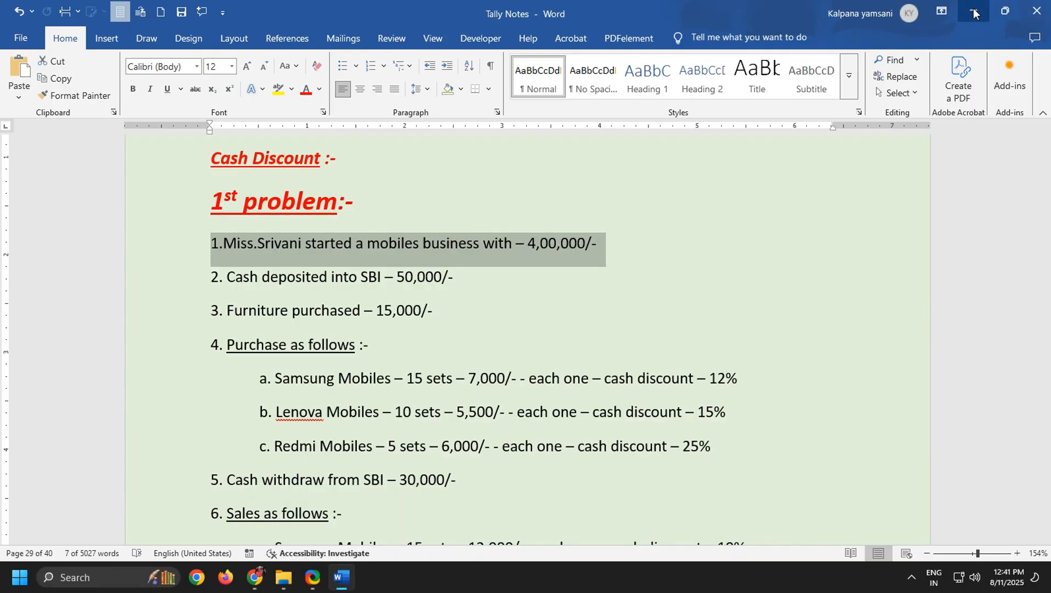
# Step: Switch to Tally.ERP 9 and start it in Educational Mode with the Silver Edition (Single User)
pyautogui.click(974, 13)
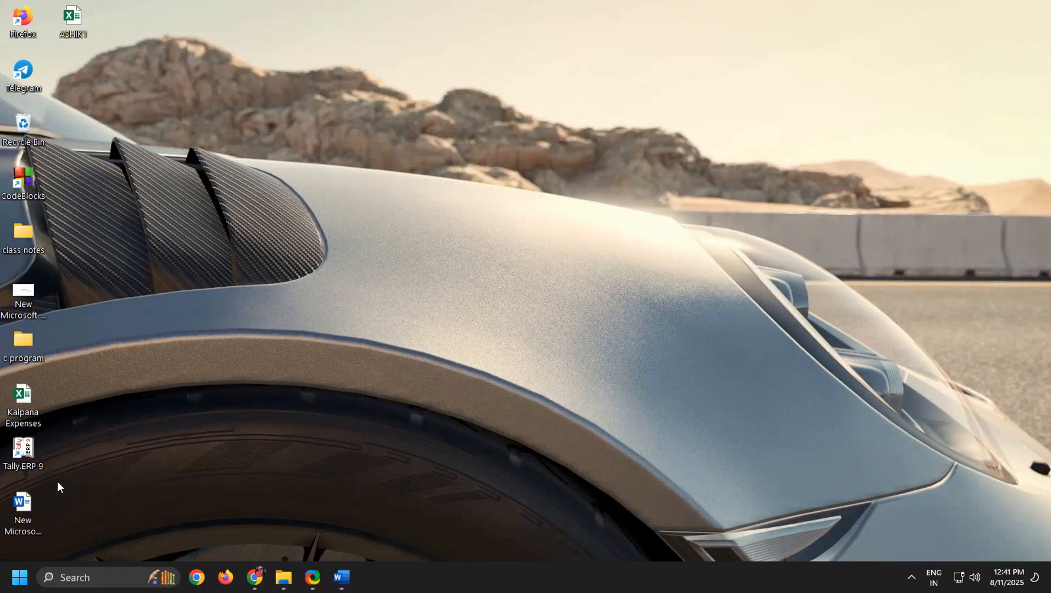
pyautogui.doubleClick(24, 457)
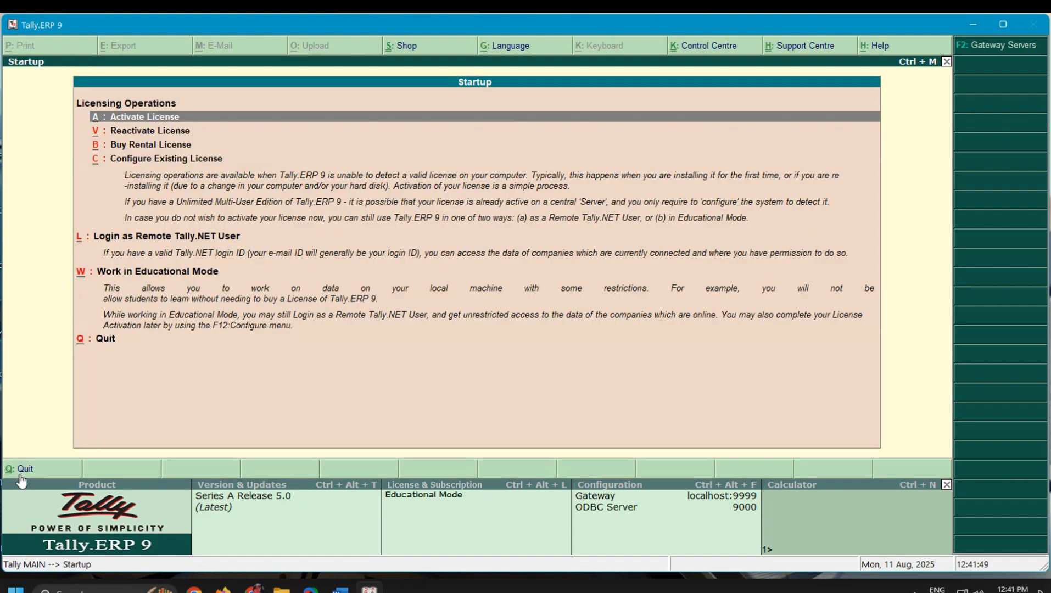
pyautogui.press('w')
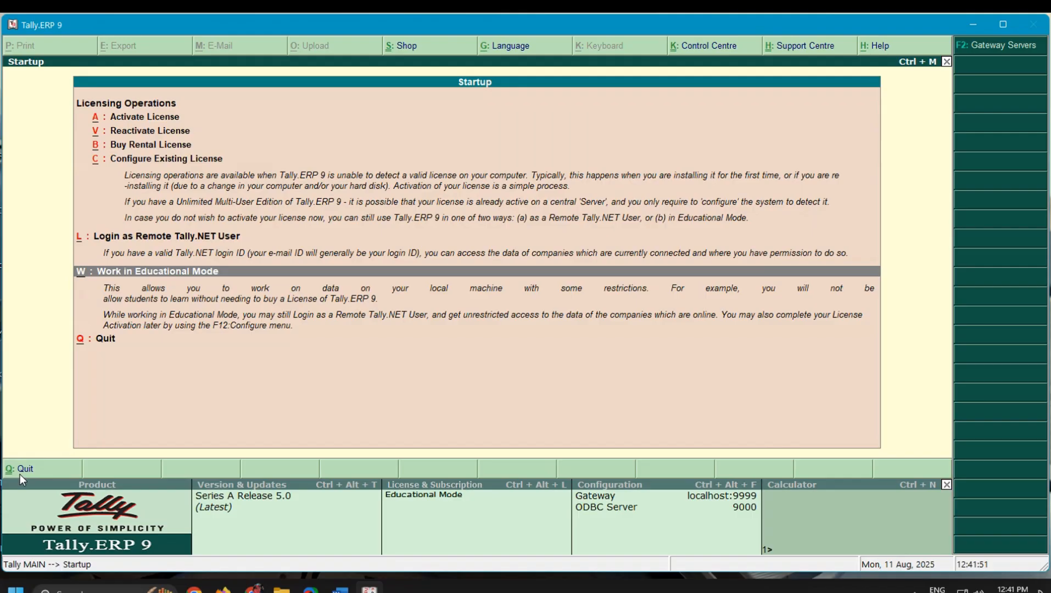
pyautogui.press('Return')
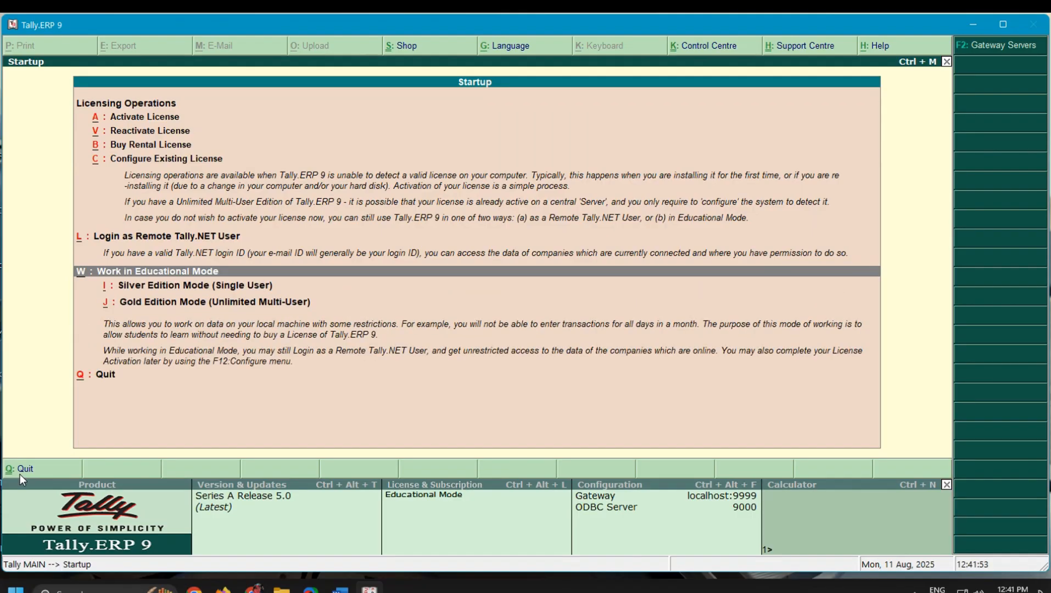
pyautogui.press('Down')
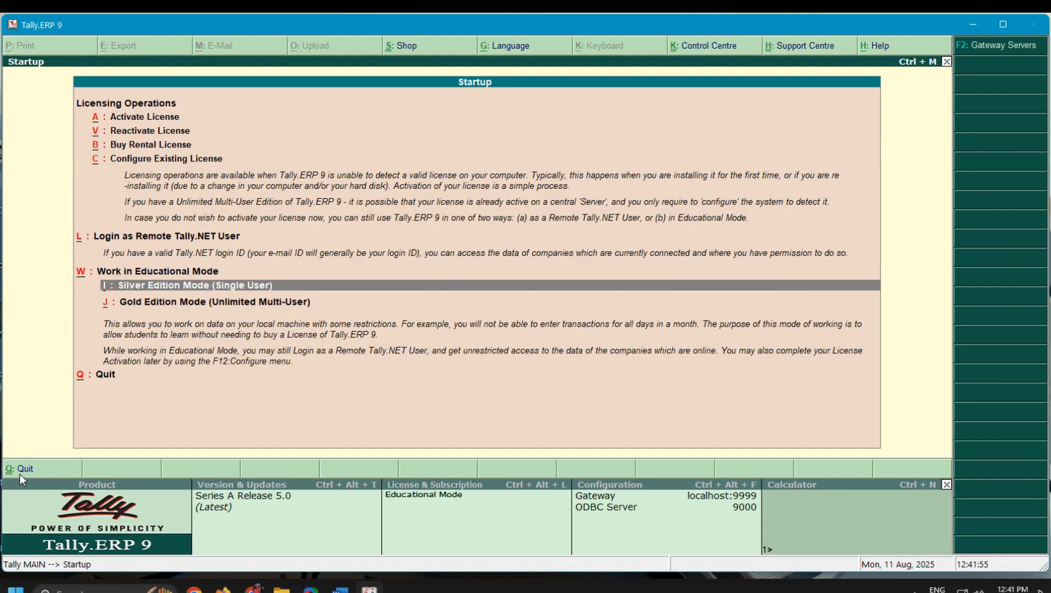
pyautogui.press('Return')
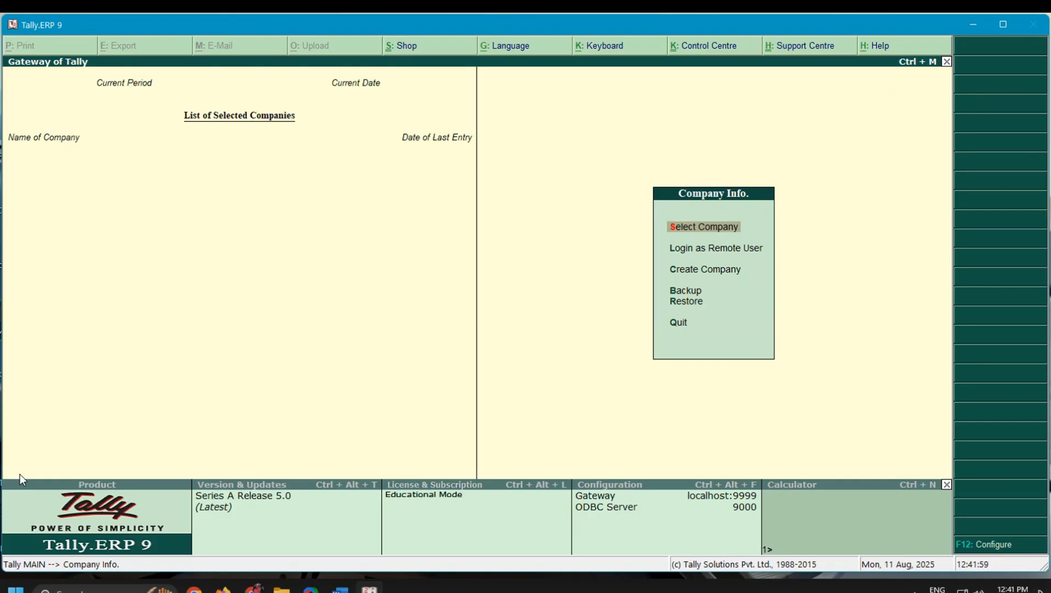
# Step: Start creating a company, entering the business owner's name from the Word notes as company name and keeping it as mailing name
pyautogui.press('Down')
pyautogui.press('Down')
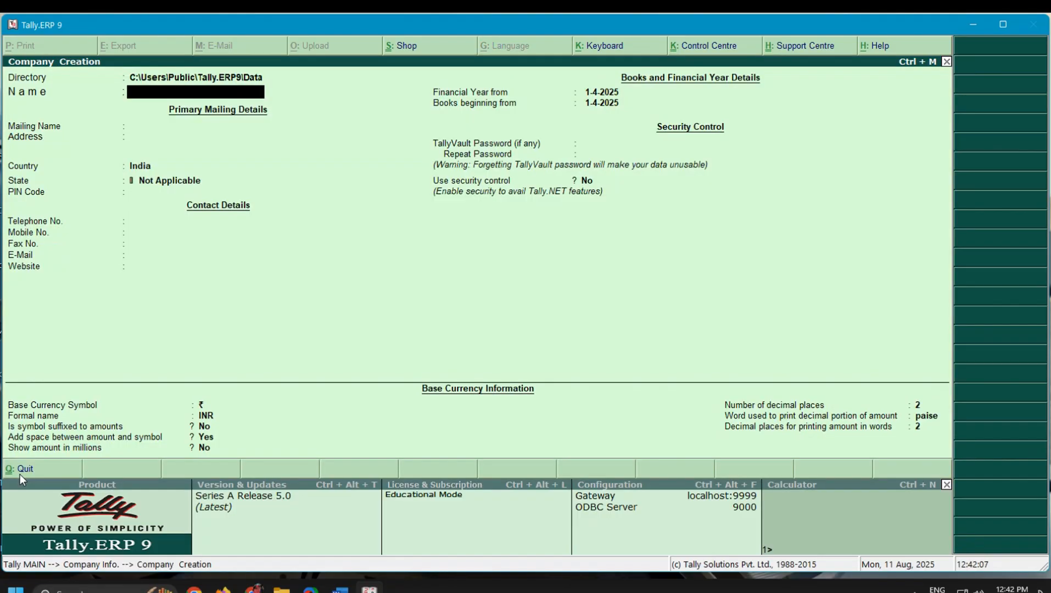
pyautogui.write('SRIVANI')
pyautogui.click(340, 589)
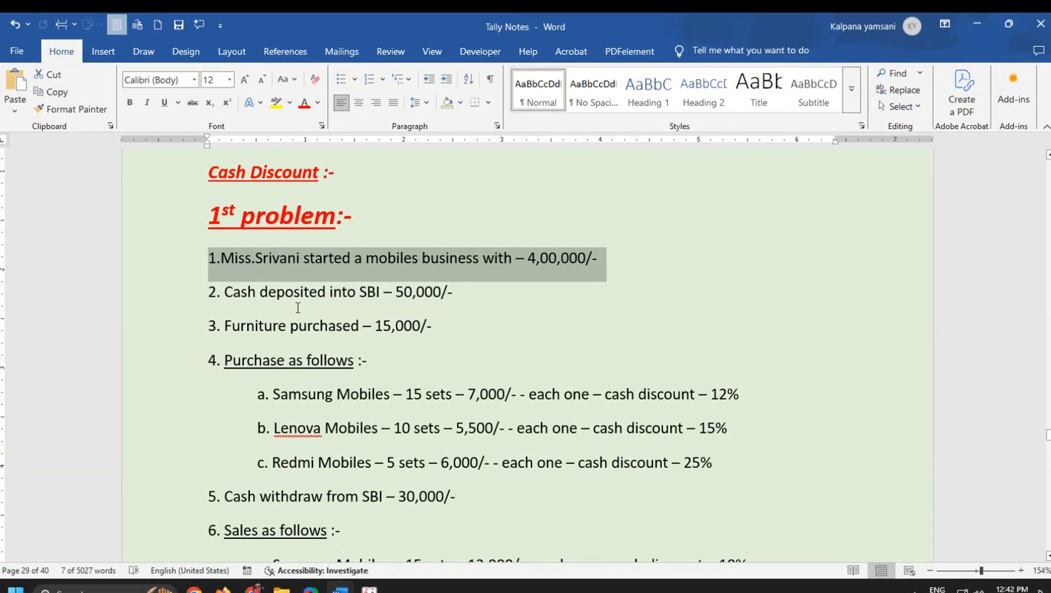
pyautogui.moveTo(370, 589)
pyautogui.click(393, 508)
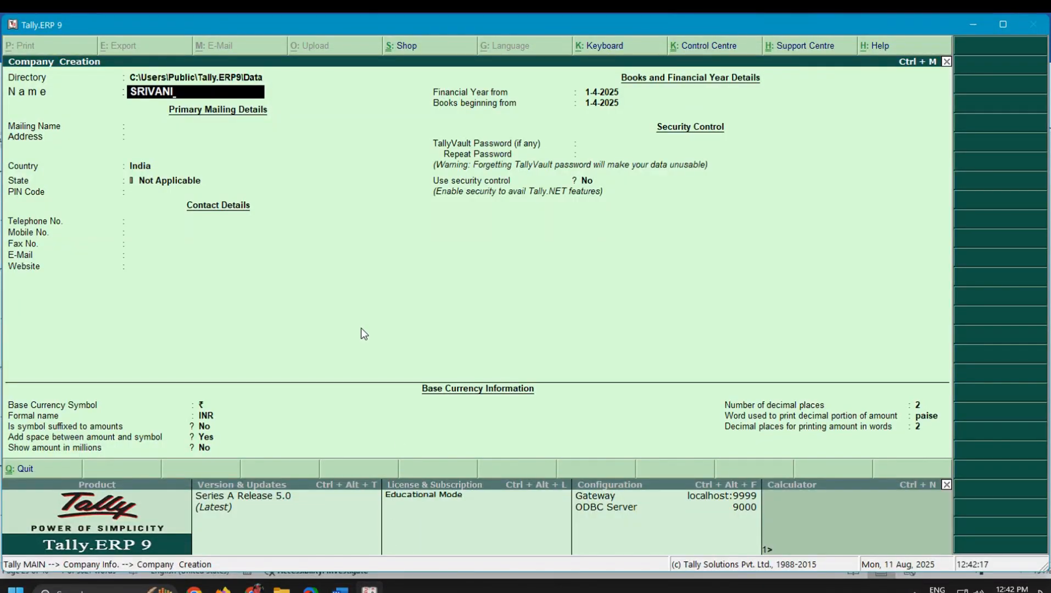
pyautogui.press('Return')
pyautogui.press('Return')
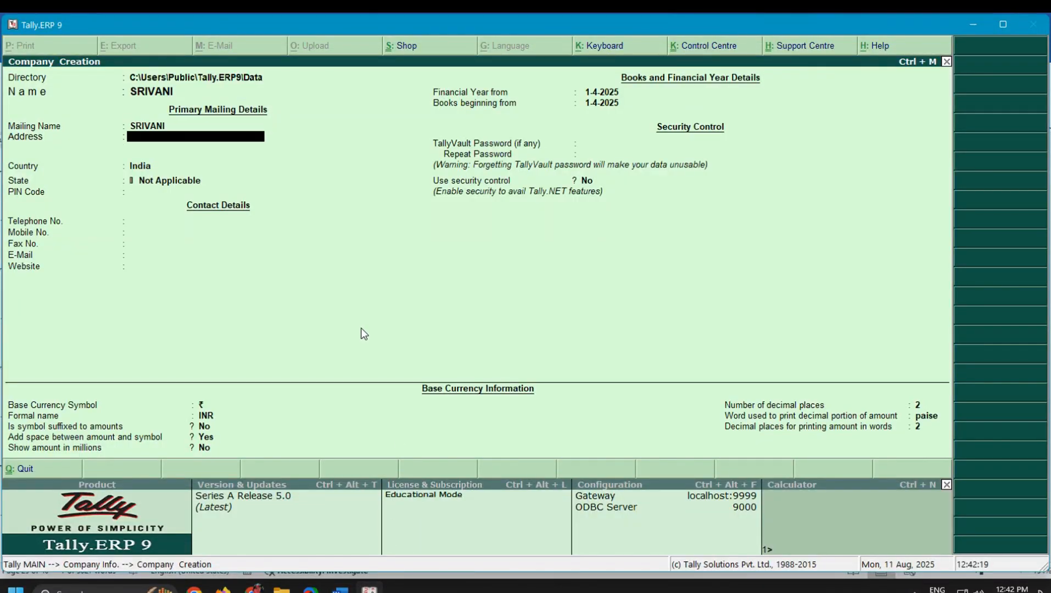
# Step: Fill in the company's address, state Andhra Pradesh and postal code, keep India as country, and save the company
pyautogui.write('ADDANKI')
pyautogui.press('Return')
pyautogui.press('Return')
pyautogui.press('Return')
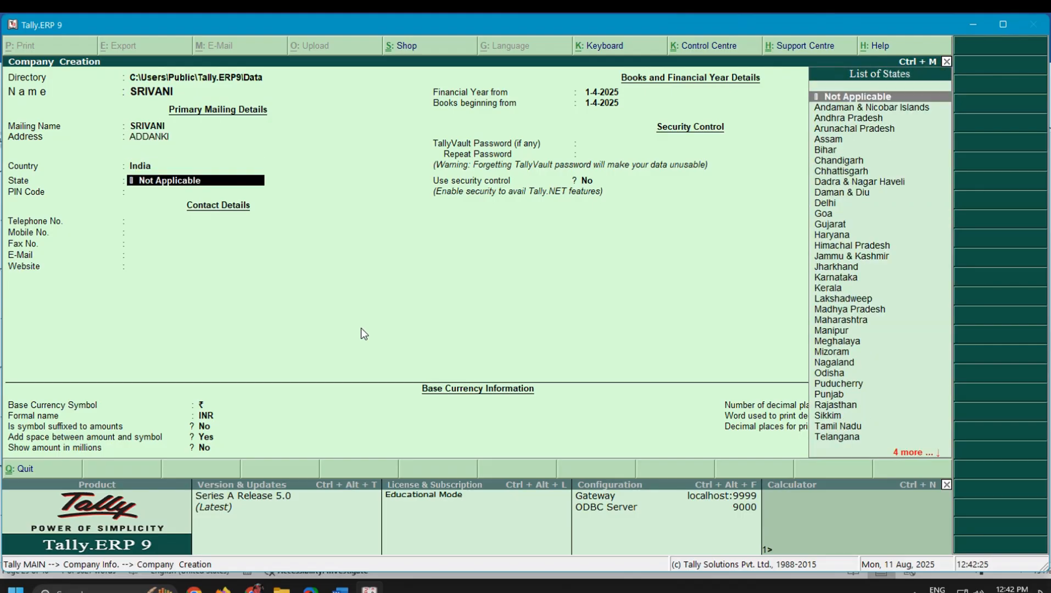
pyautogui.press('Down')
pyautogui.press('Down')
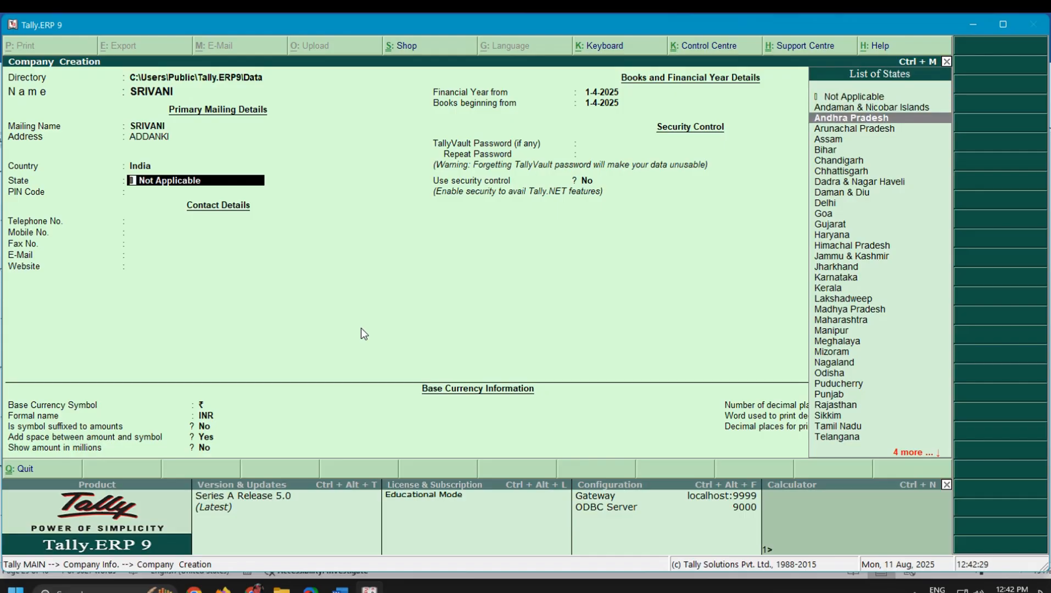
pyautogui.press('Return')
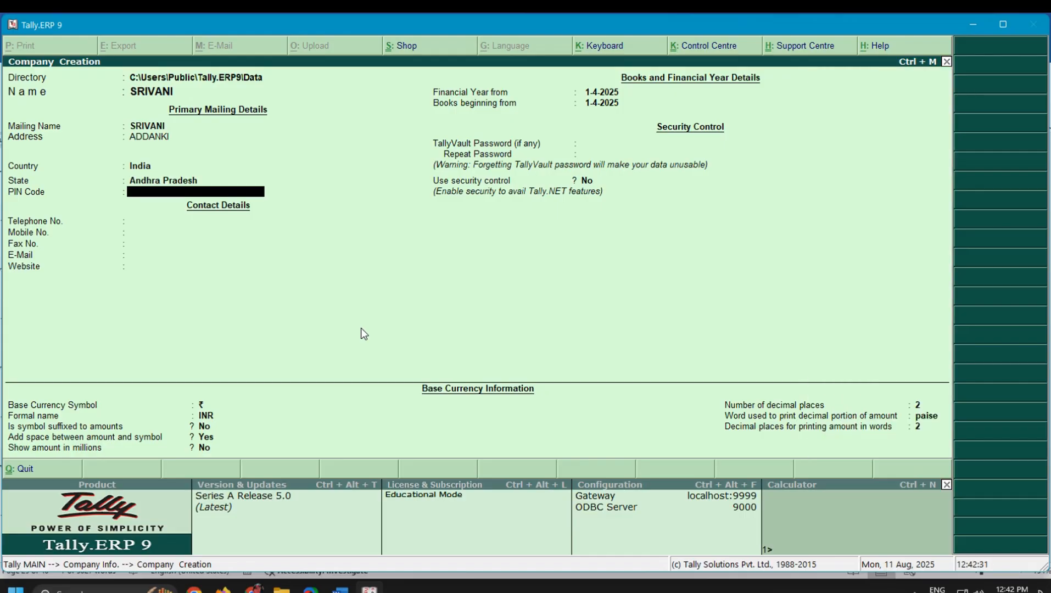
pyautogui.write('52320')
pyautogui.press('Return')
pyautogui.press('Return')
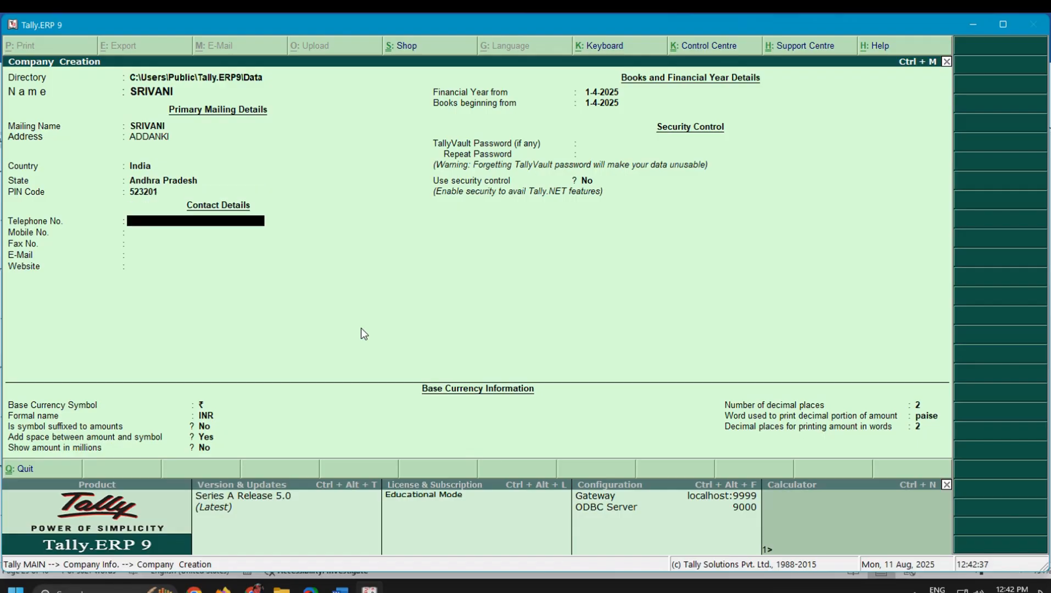
pyautogui.hotkey('ctrl', 'a')
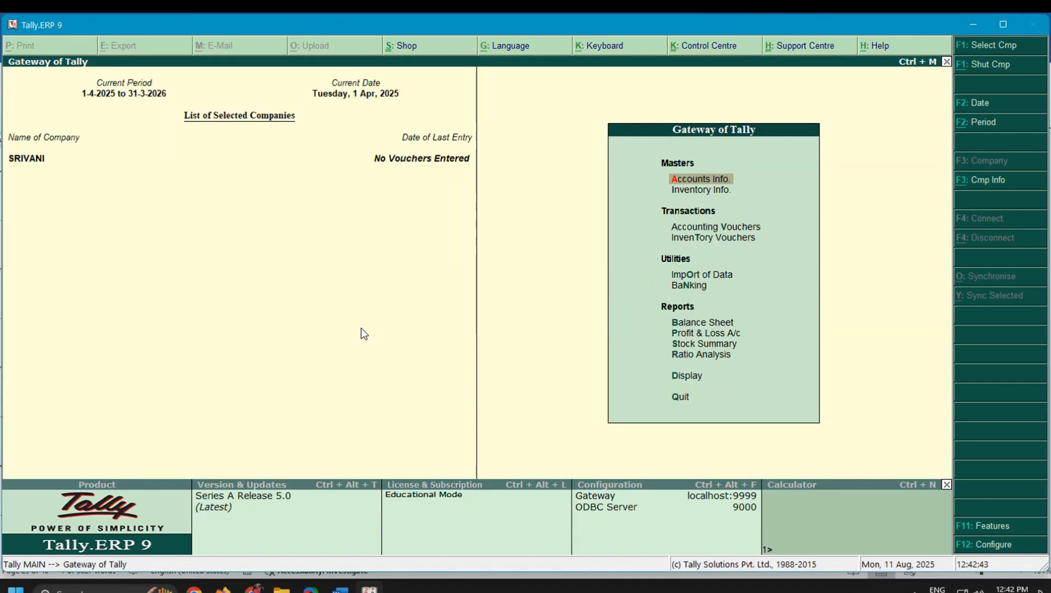
# Step: Check the Samsung mobiles purchase line in the Word notes and open unit of measure creation in Tally.ERP 9's inventory masters
pyautogui.press('Down')
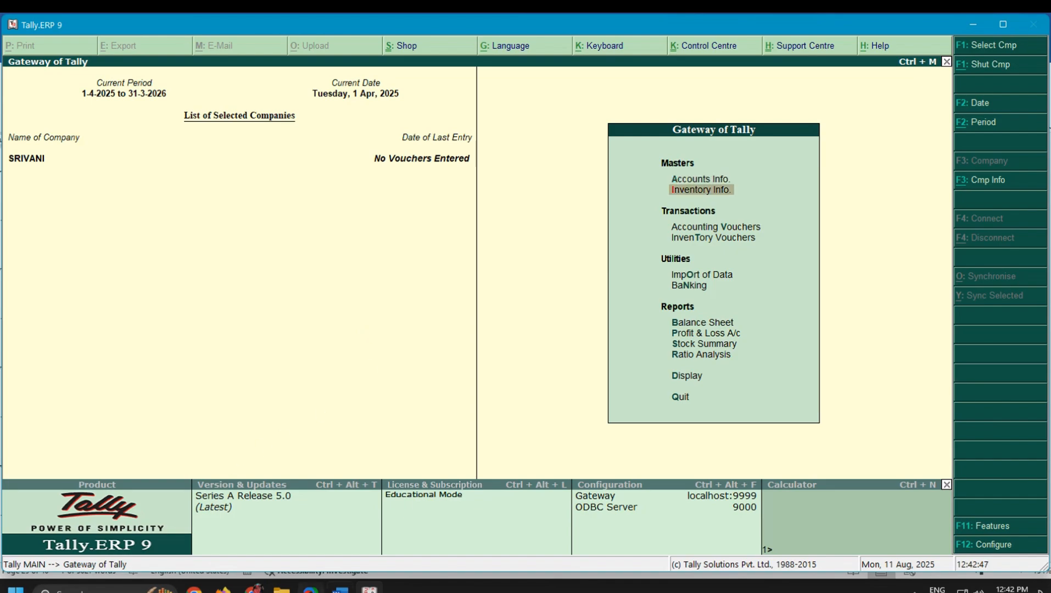
pyautogui.click(341, 590)
pyautogui.scroll(-2, 345, 408)
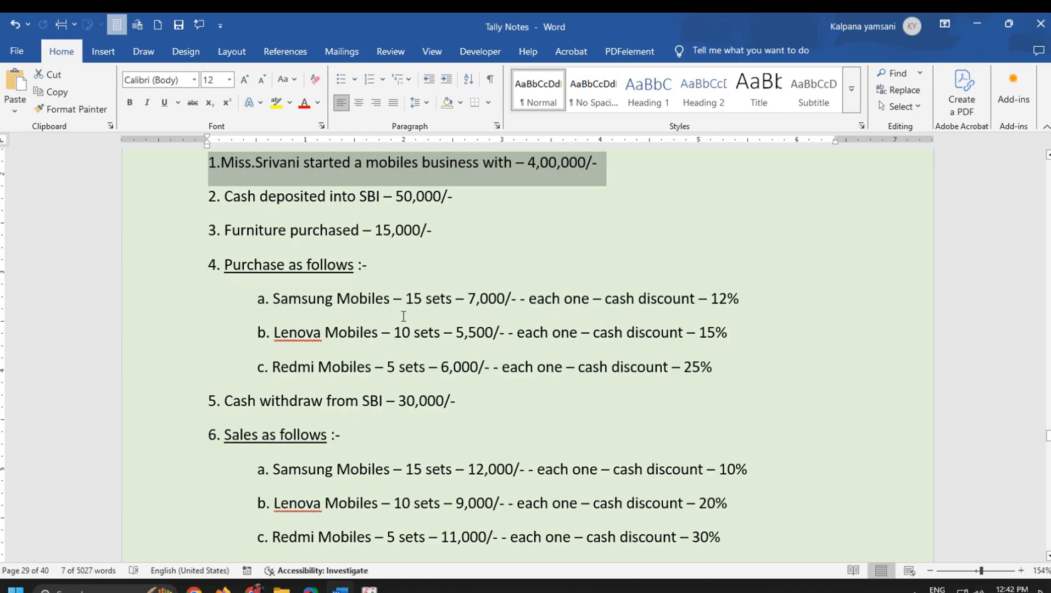
pyautogui.moveTo(269, 298); pyautogui.dragTo(866, 300)
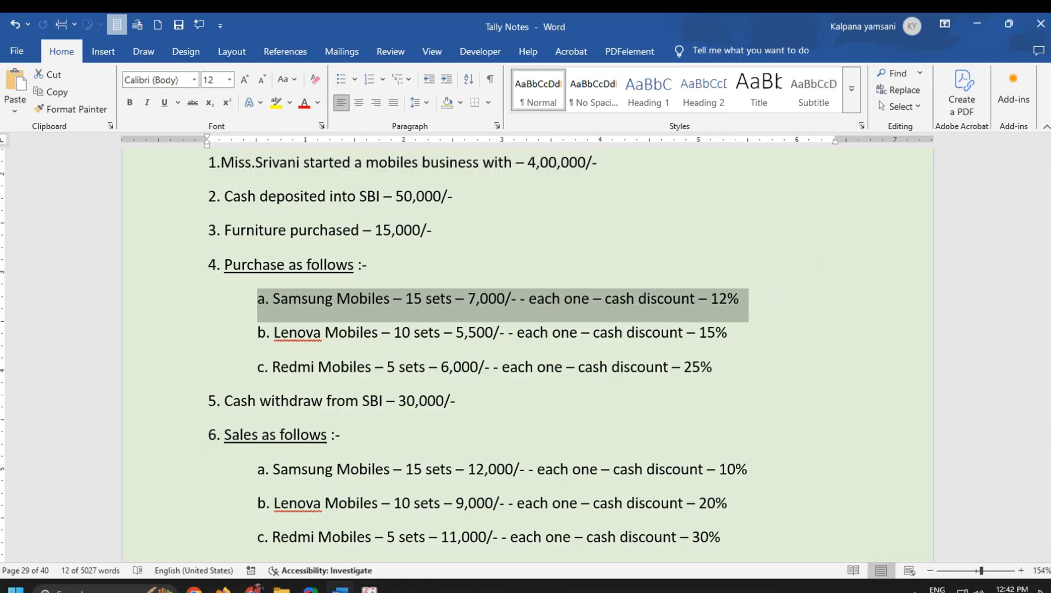
pyautogui.moveTo(370, 589)
pyautogui.click(377, 551)
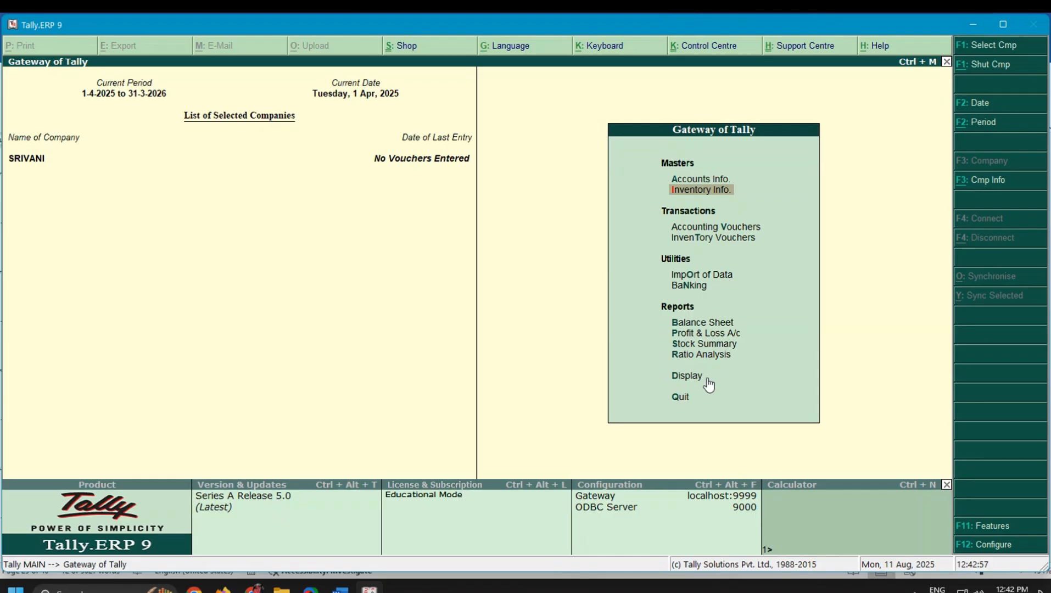
pyautogui.press('Return')
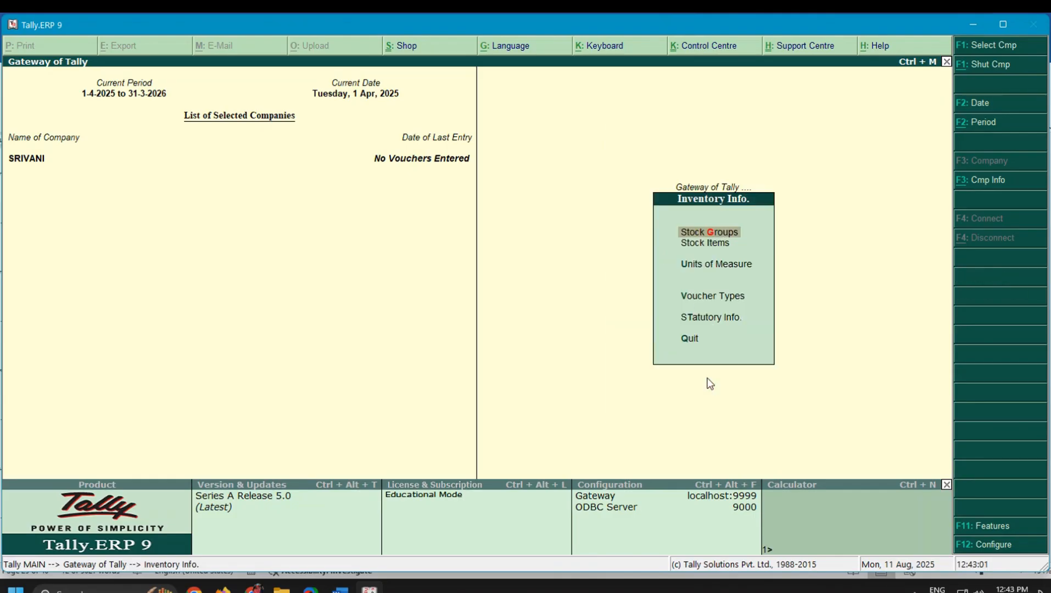
pyautogui.press('Down')
pyautogui.press('Down')
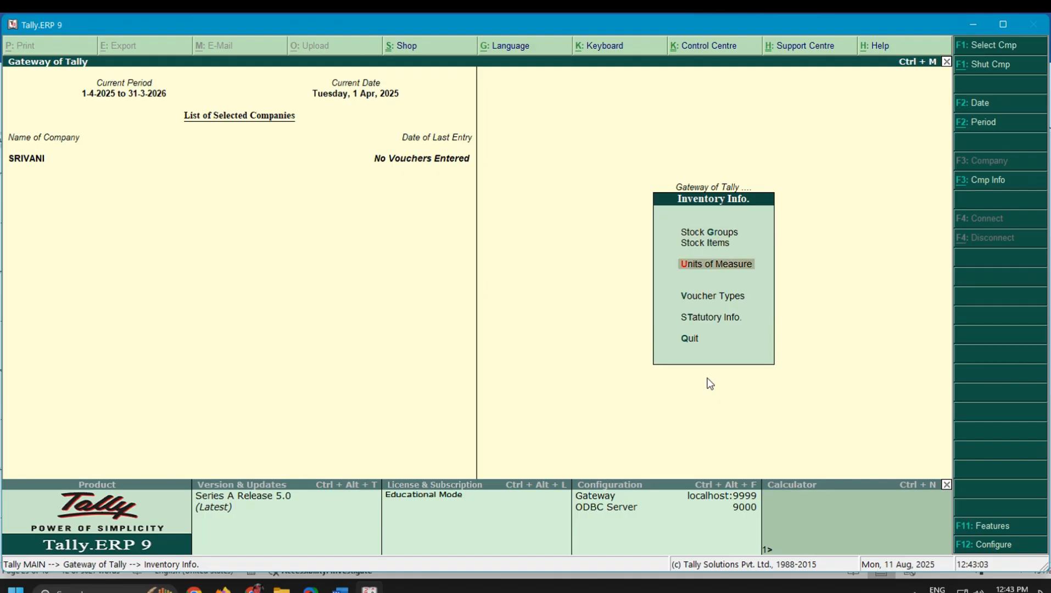
pyautogui.press('Return')
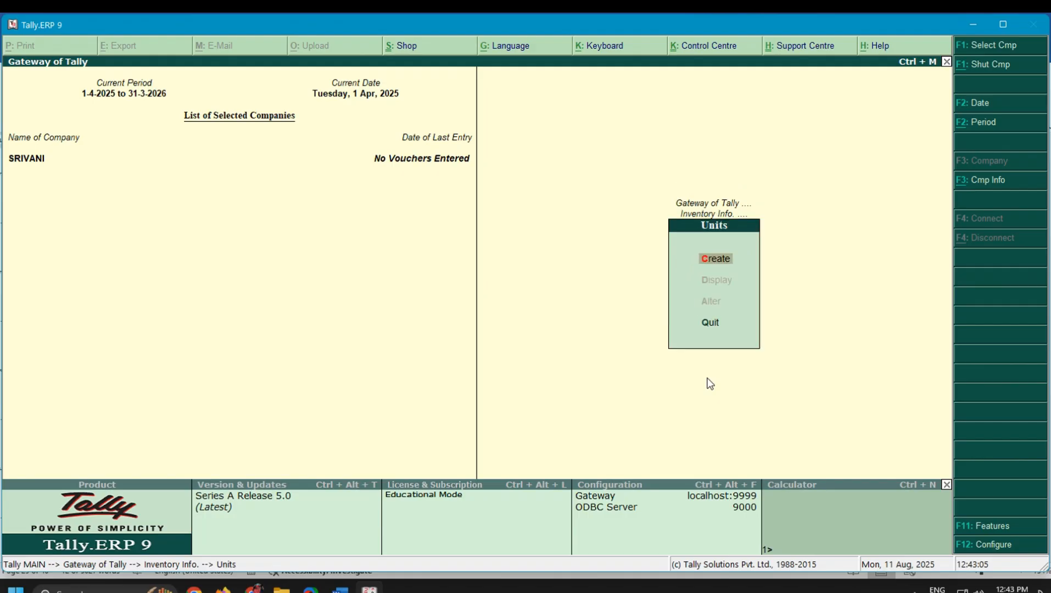
pyautogui.press('Return')
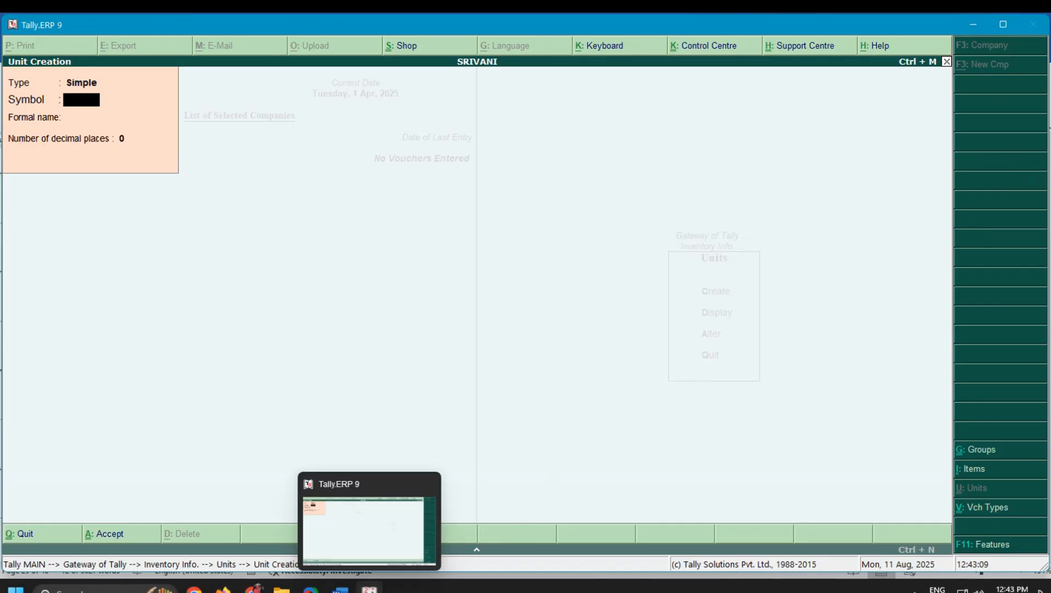
# Step: Switch to the Word notes and check the unit used in the Samsung, Lenova and Redmi mobiles purchase lines
pyautogui.moveTo(340, 590)
pyautogui.click(335, 549)
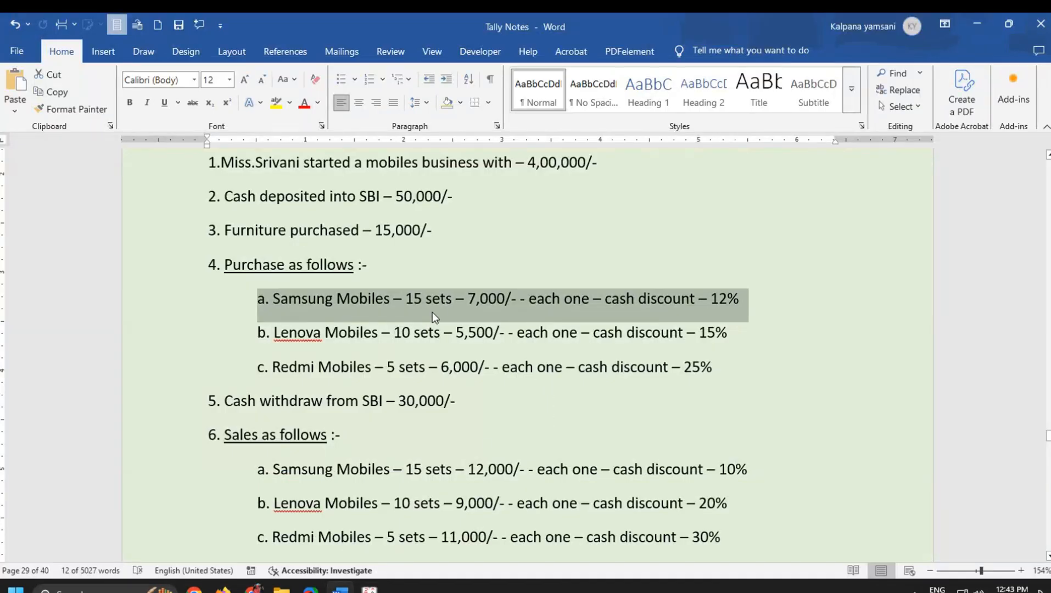
pyautogui.click(435, 298)
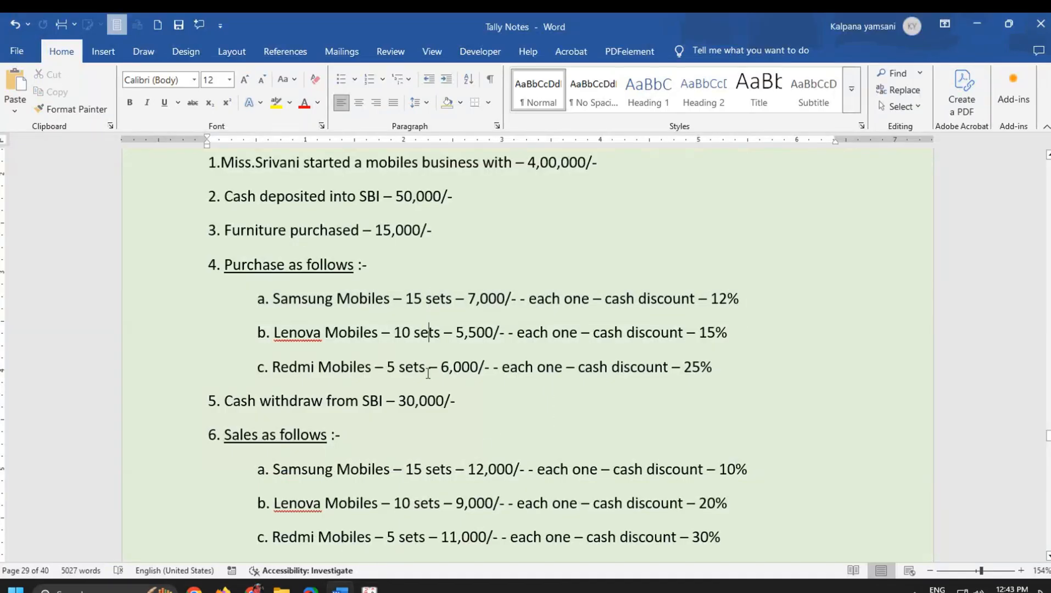
pyautogui.click(405, 367)
# Step: Switch back to Tally.ERP 9, save a simple unit of measure with symbol SETS and zero decimal places, and leave unit creation
pyautogui.moveTo(370, 589)
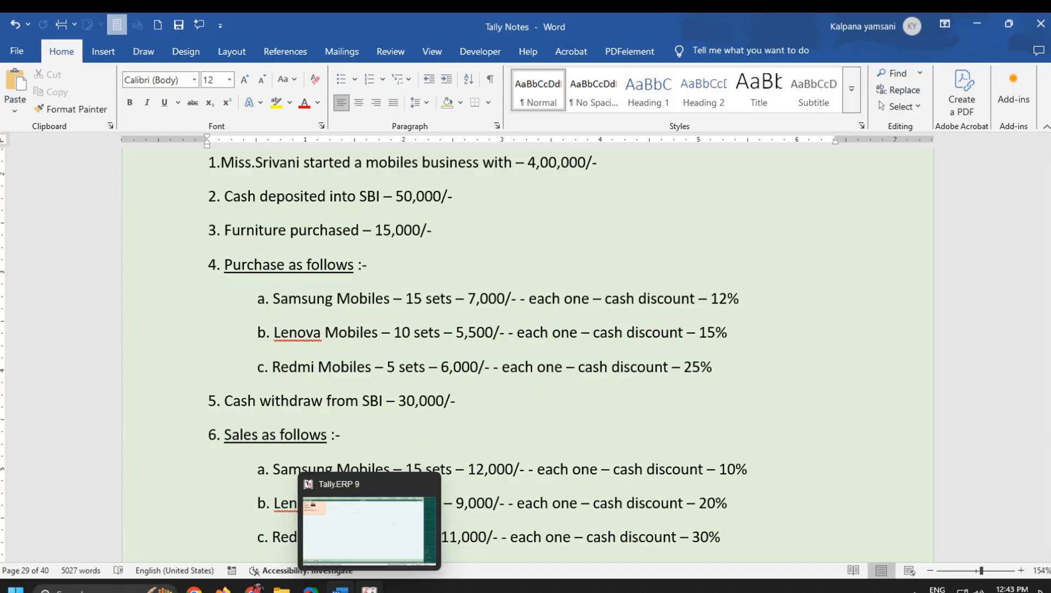
pyautogui.click(360, 534)
pyautogui.write('SETS')
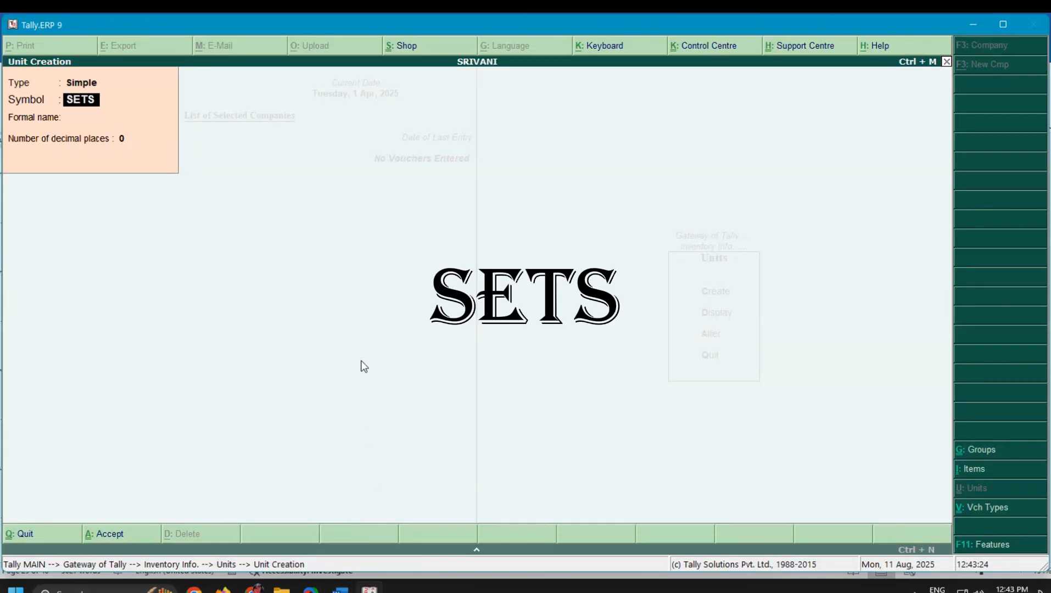
pyautogui.press('Return')
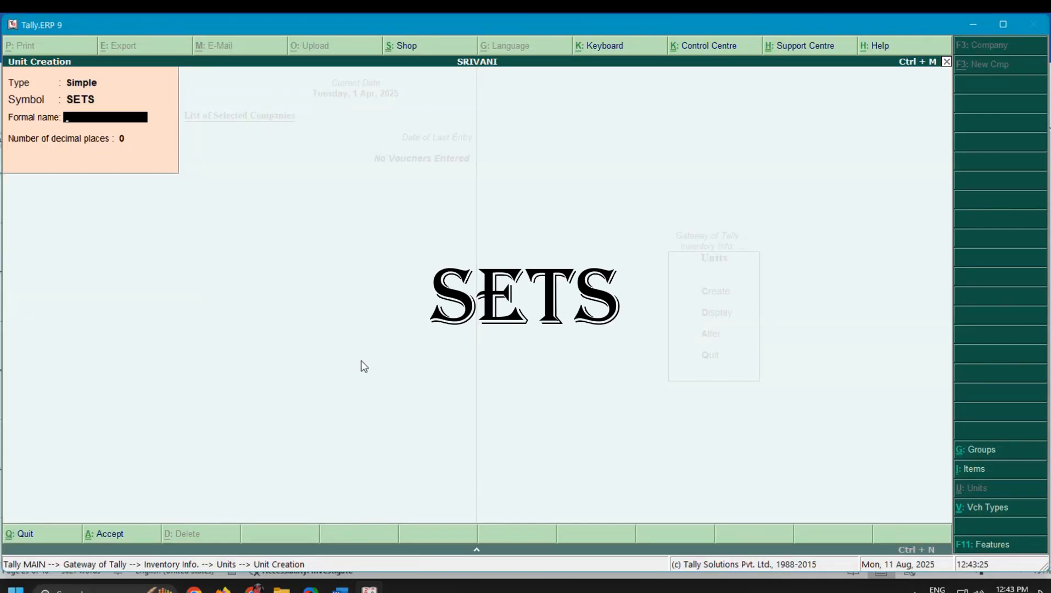
pyautogui.press('Return')
pyautogui.press('Return')
pyautogui.press('Return')
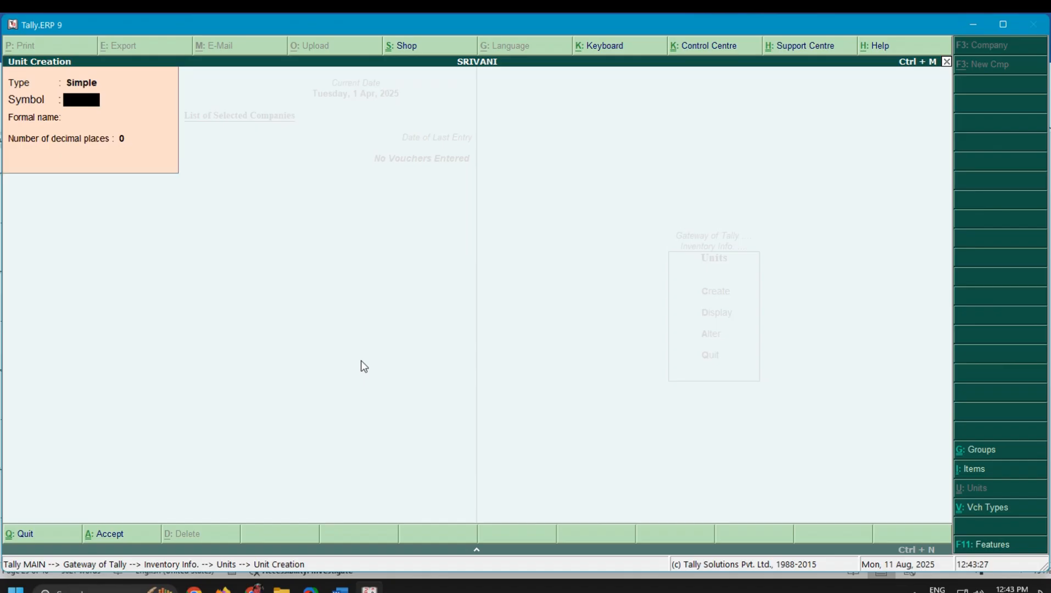
pyautogui.press('Escape')
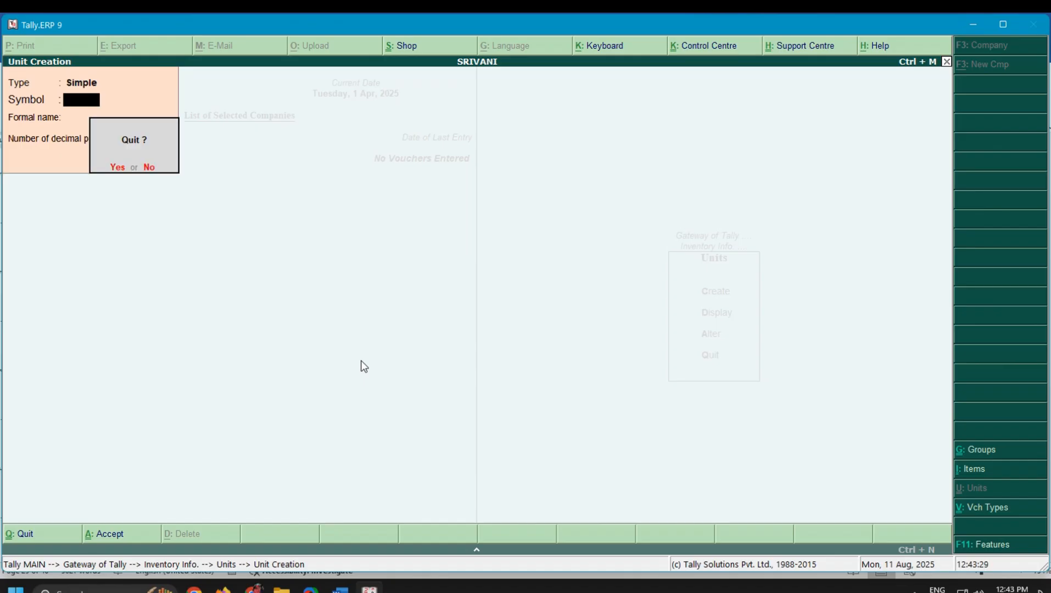
pyautogui.press('y')
pyautogui.press('Escape')
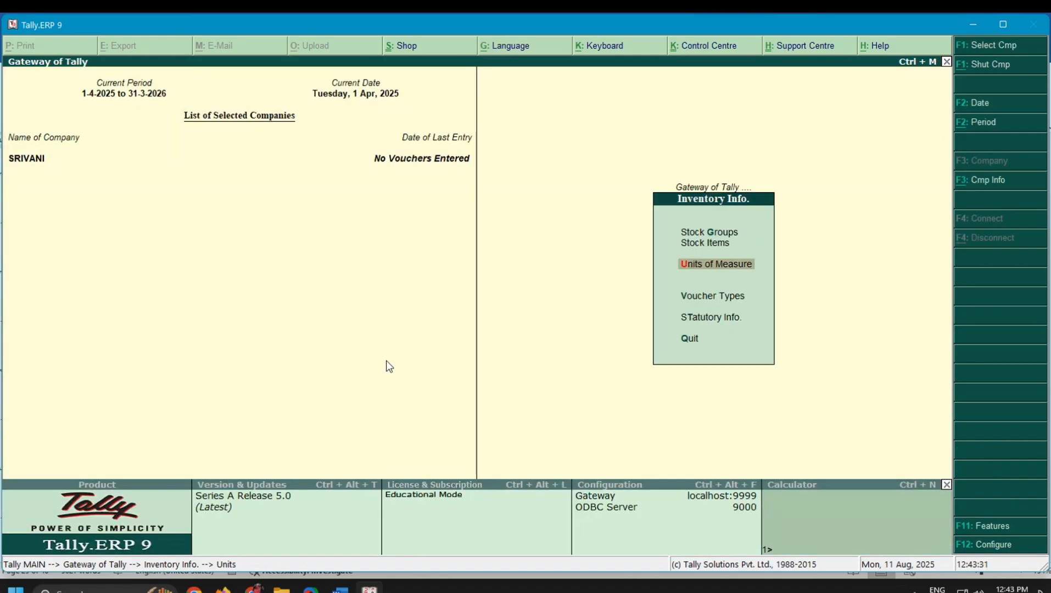
# Step: Start multiple stock item creation under All Items and add SAMSUNG MOBILES under Primary with unit SETS and no opening quantity
pyautogui.press('Up')
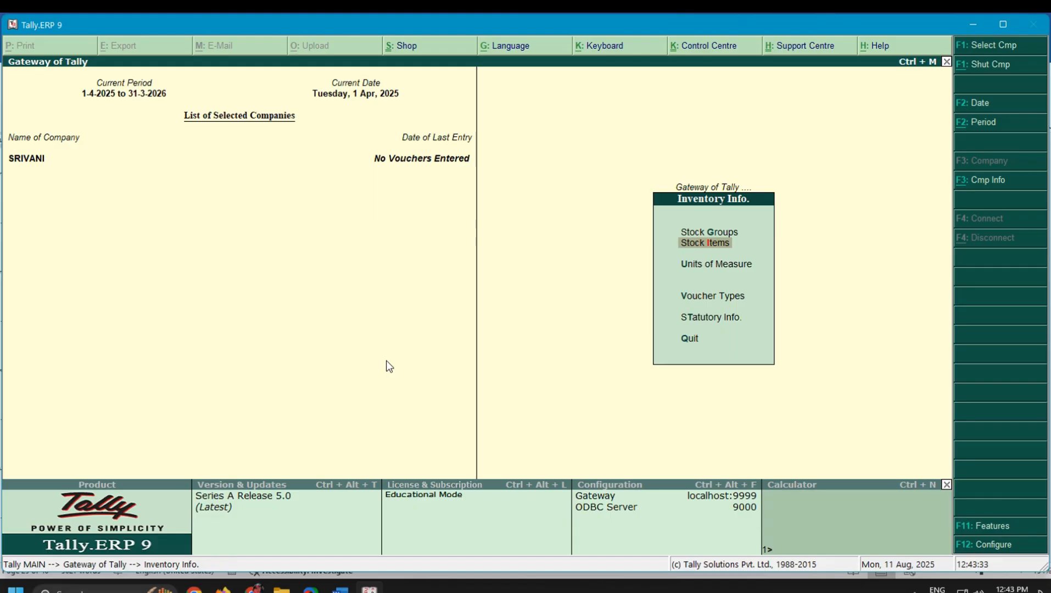
pyautogui.press('Return')
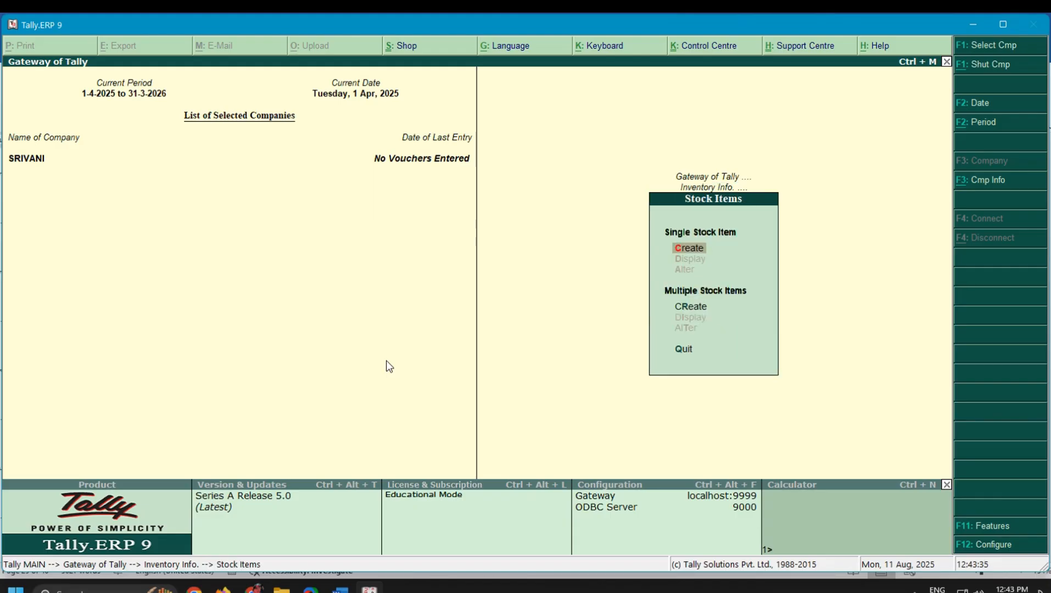
pyautogui.press('r')
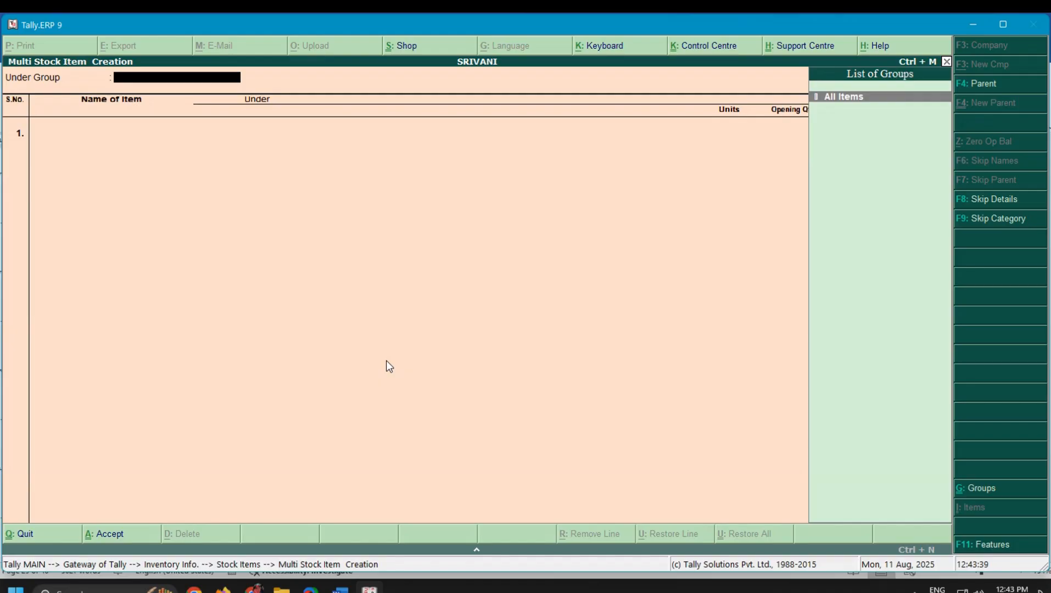
pyautogui.press('Return')
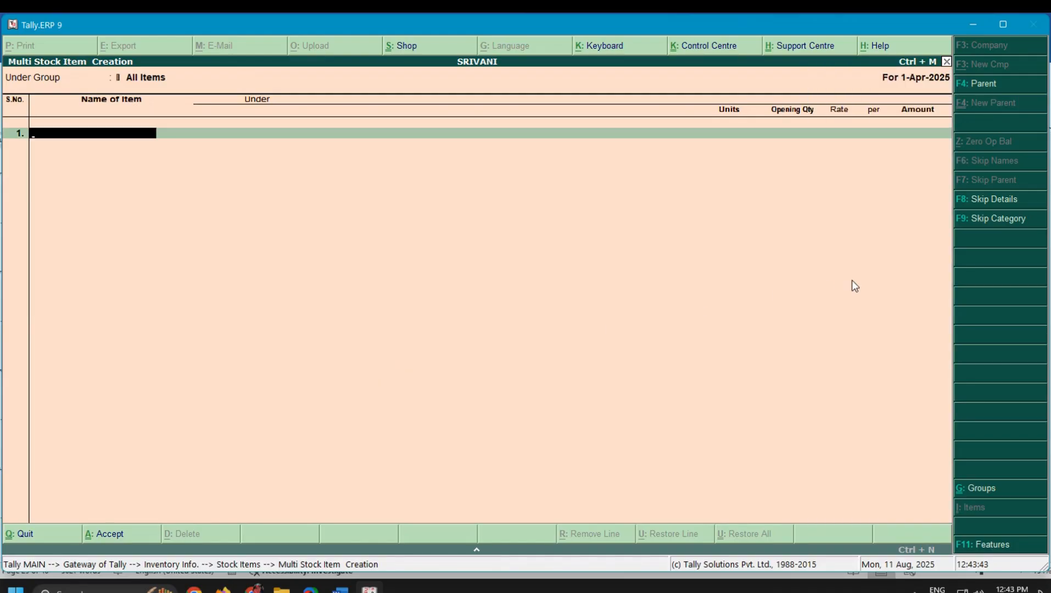
pyautogui.write('SAMSUNG MOBILES')
pyautogui.press('Return')
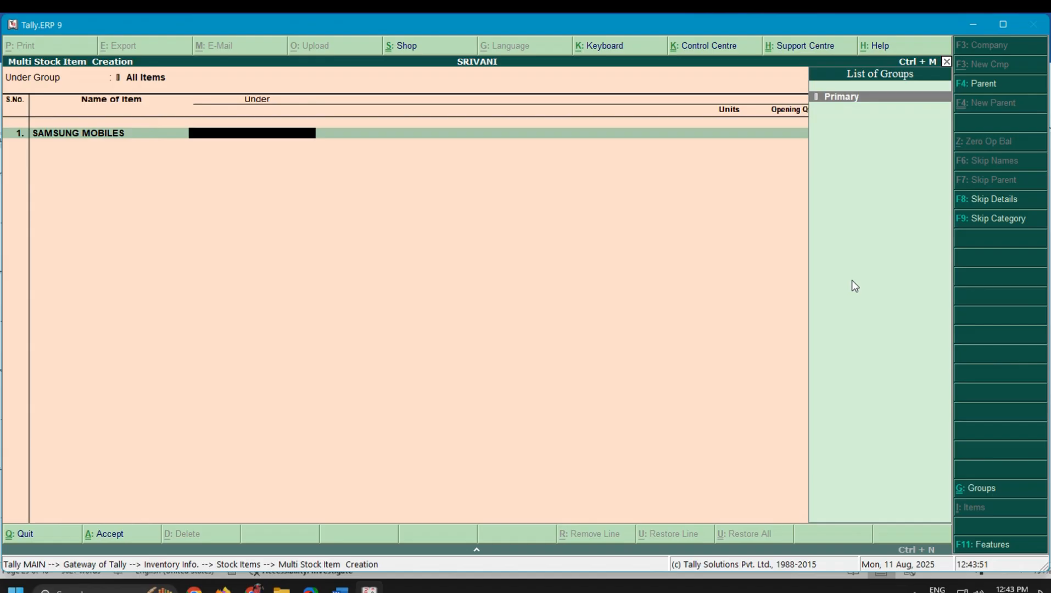
pyautogui.press('Return')
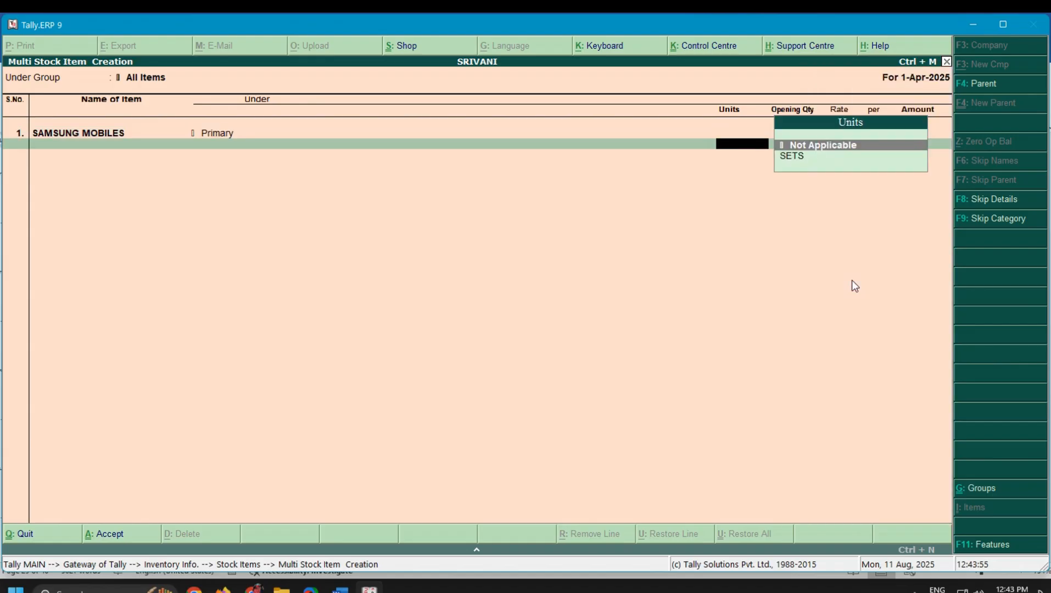
pyautogui.press('Down')
pyautogui.press('Return')
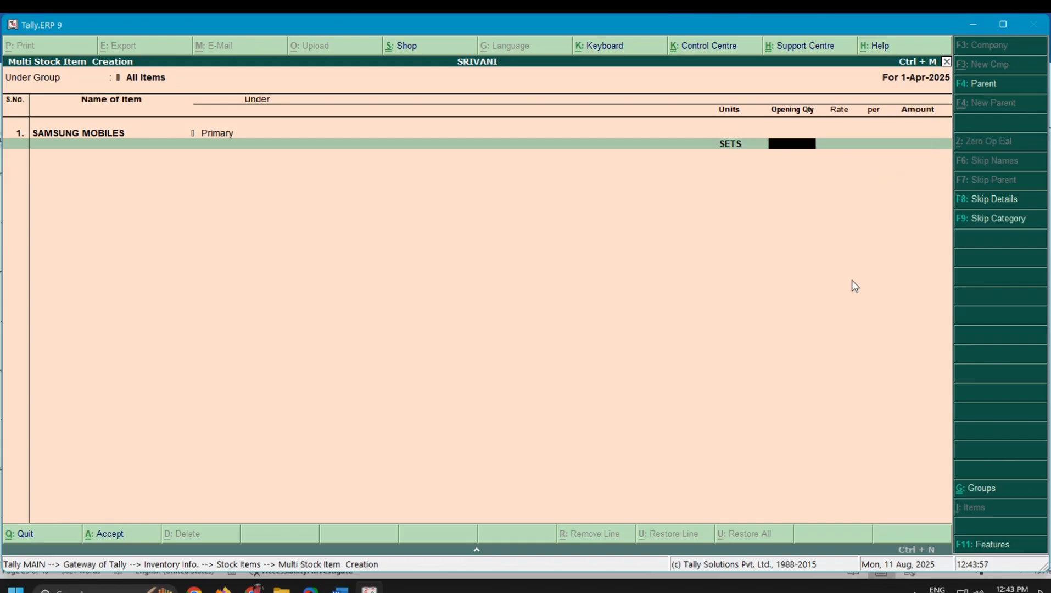
pyautogui.press('Return')
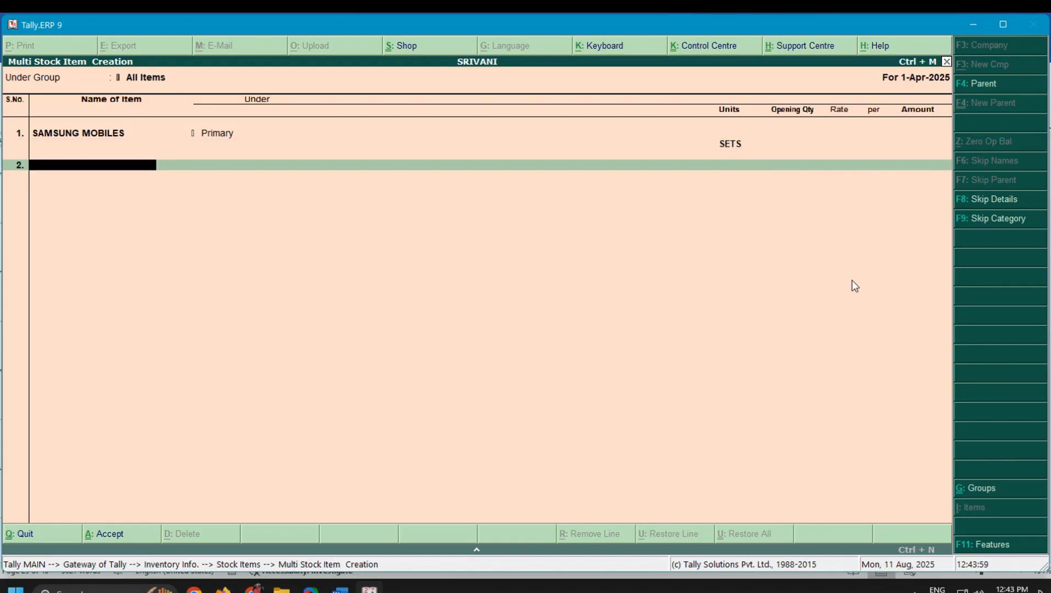
# Step: Add LENOVA MOBILES as the second stock item under Primary with unit SETS and no opening quantity
pyautogui.write('LENOVA MOBILES')
pyautogui.press('Return')
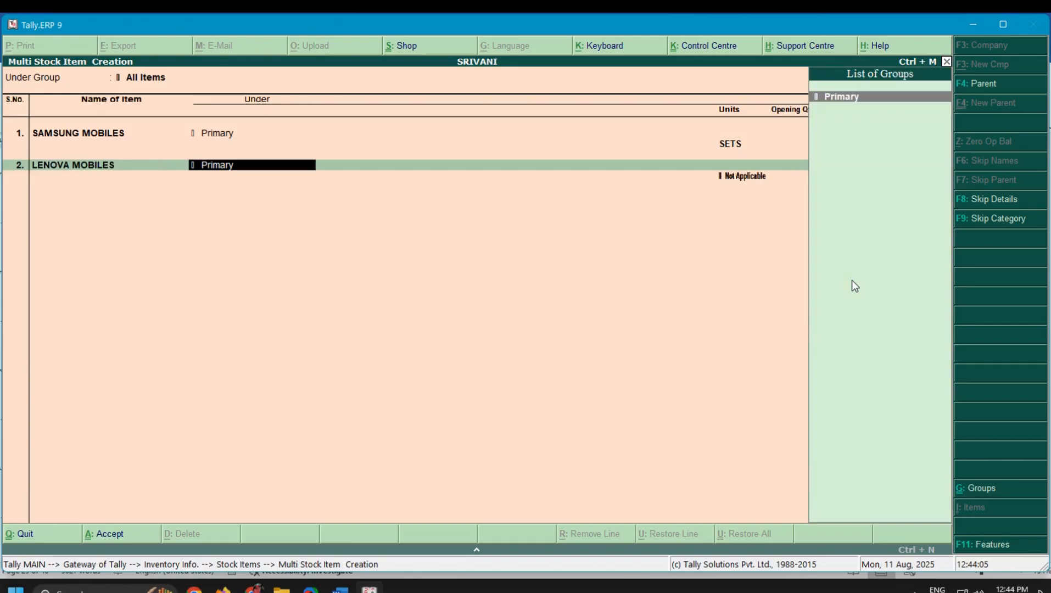
pyautogui.press('Return')
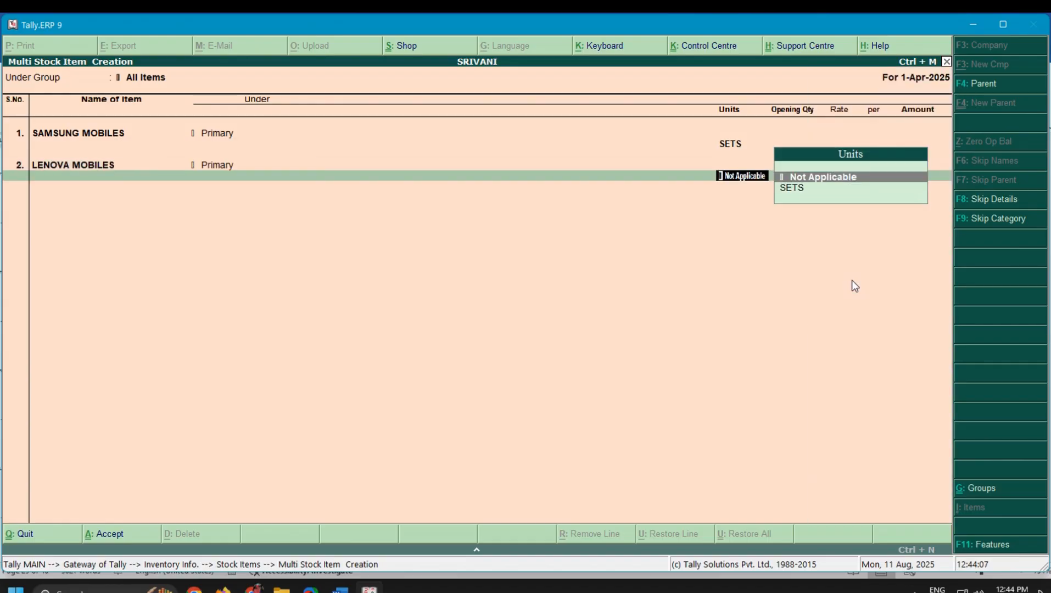
pyautogui.press('Down')
pyautogui.press('Return')
pyautogui.press('Return')
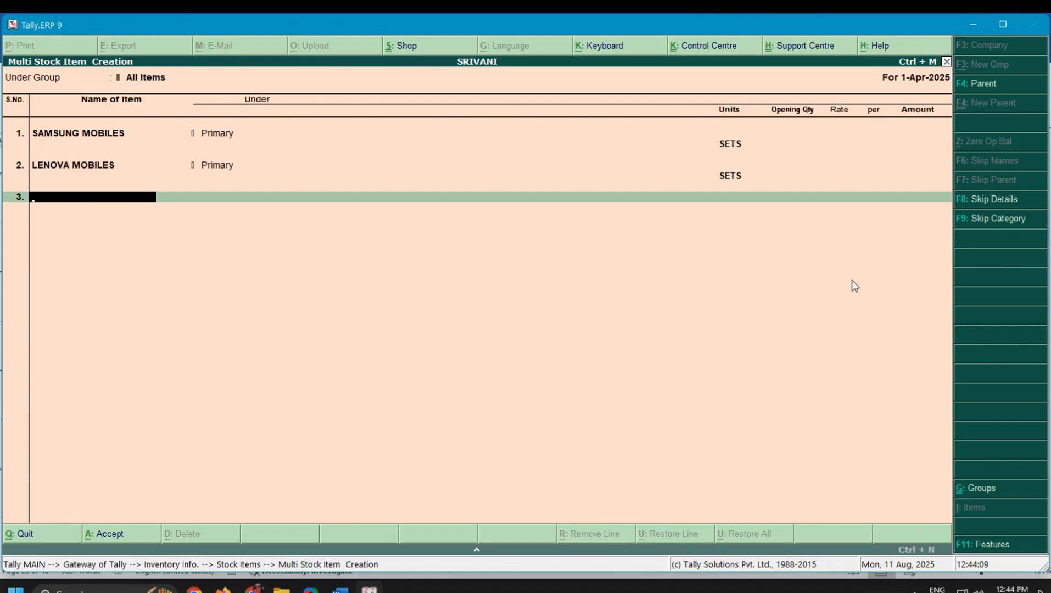
# Step: Add REDMI MOBILES as the third stock item under Primary with unit SETS
pyautogui.write('REDMI MOBILES')
pyautogui.press('Return')
pyautogui.press('Return')
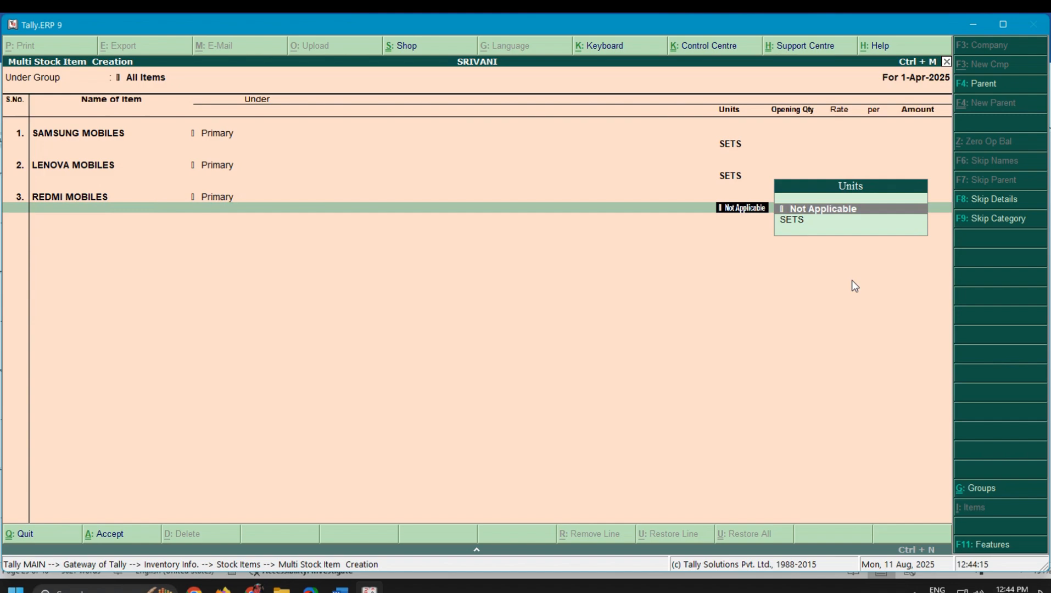
pyautogui.press('Down')
pyautogui.press('Return')
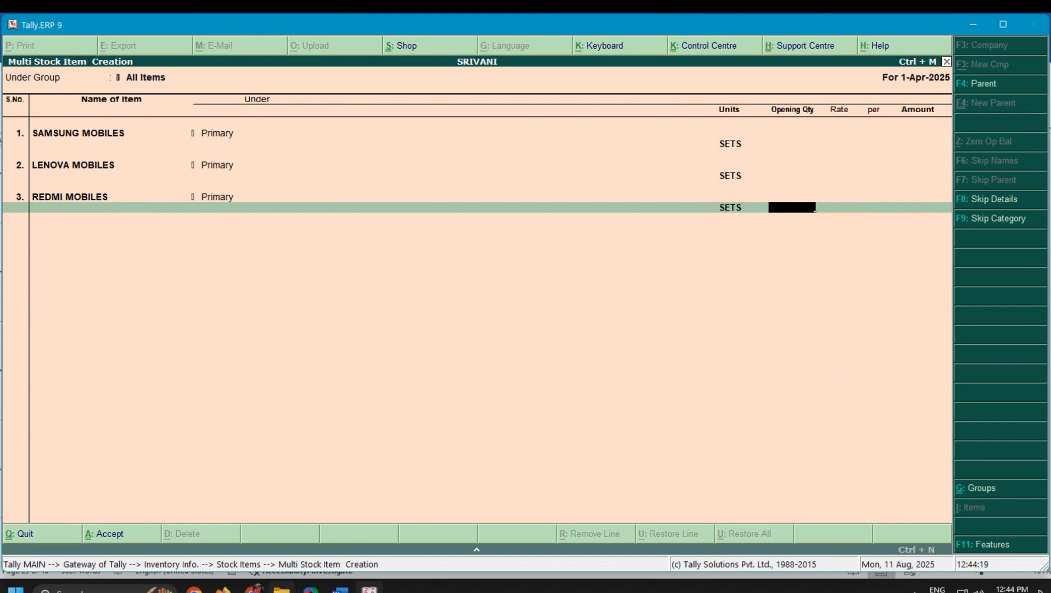
# Step: Check the sales lines in the Word notes, save the stock items in Tally.ERP 9 and return to the Gateway of Tally
pyautogui.hotkey('alt', 'Tab')
pyautogui.scroll(-1, 476, 445)
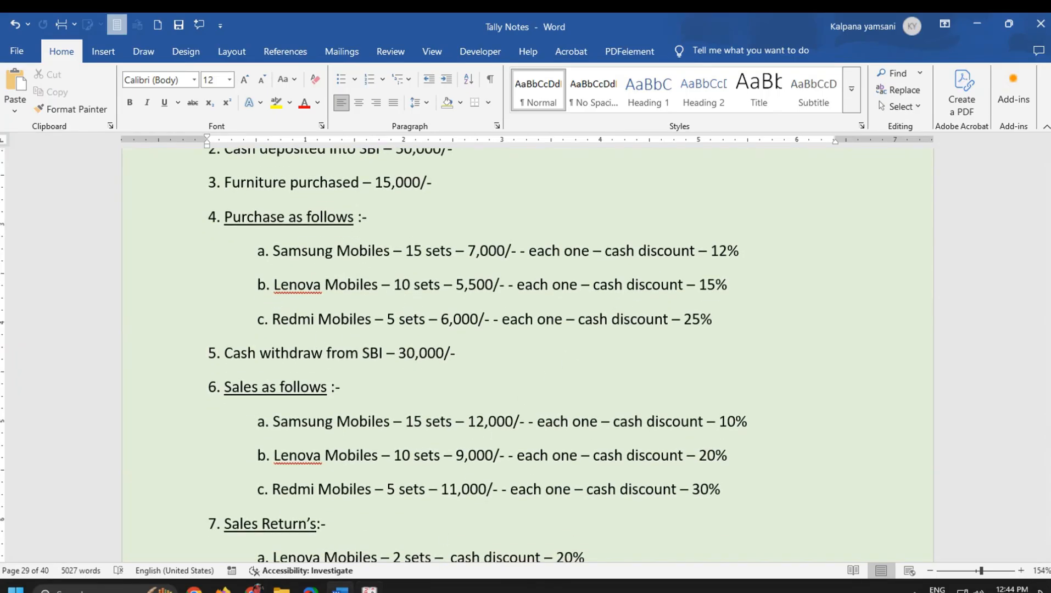
pyautogui.click(371, 590)
pyautogui.press('Return')
pyautogui.press('Return')
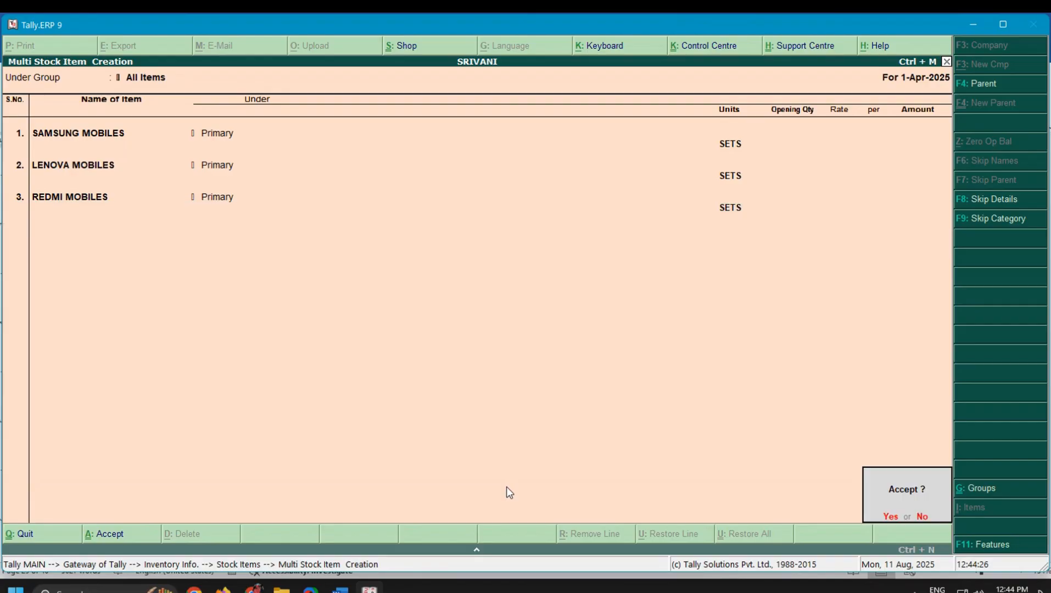
pyautogui.press('y')
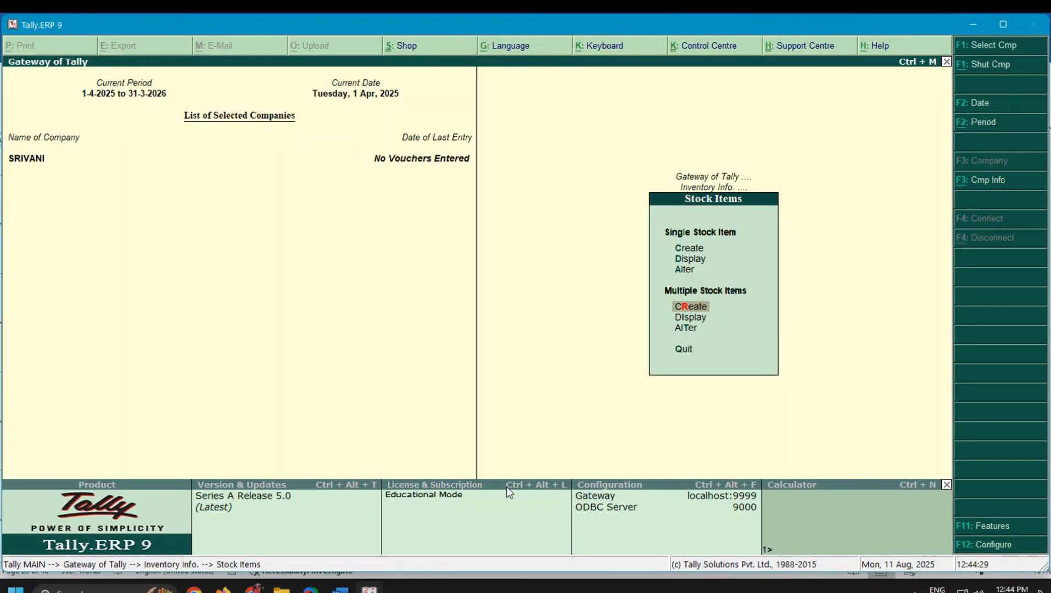
pyautogui.press('Escape')
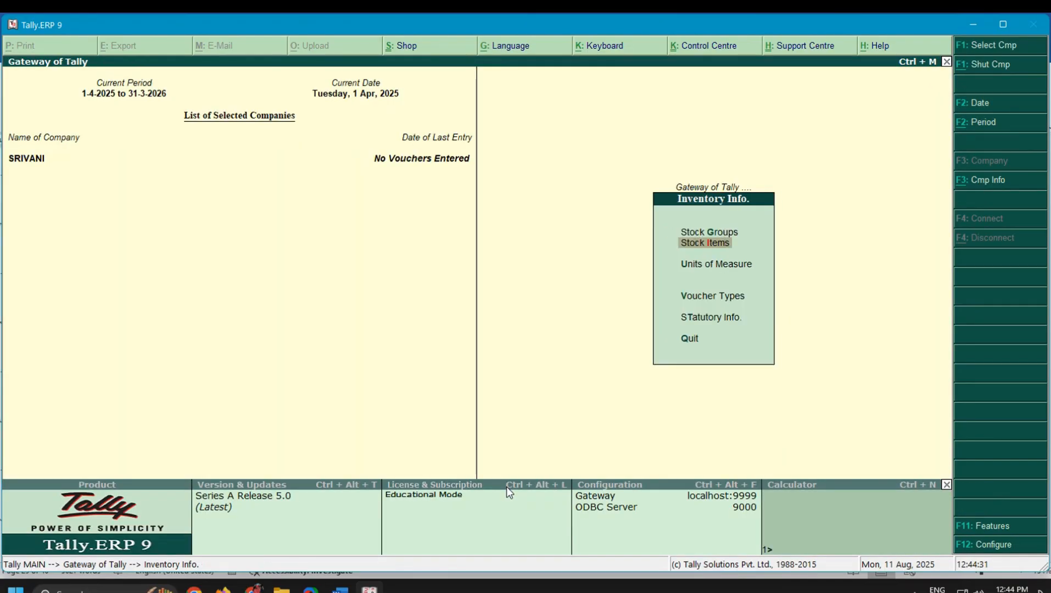
pyautogui.press('Escape')
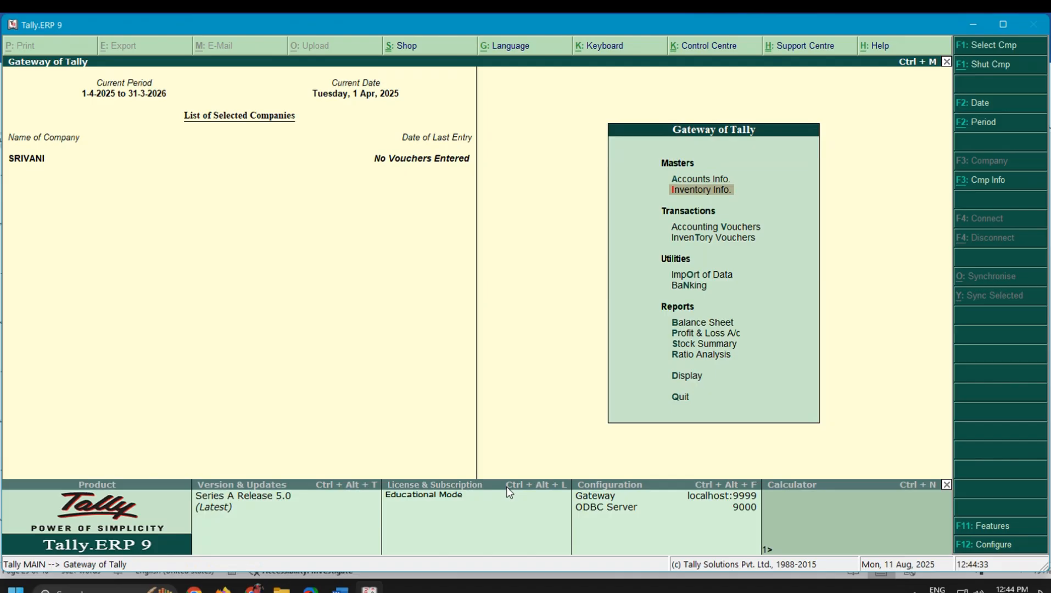
# Step: Open multiple ledger creation in the accounts masters and set its group to All Items
pyautogui.press('Up')
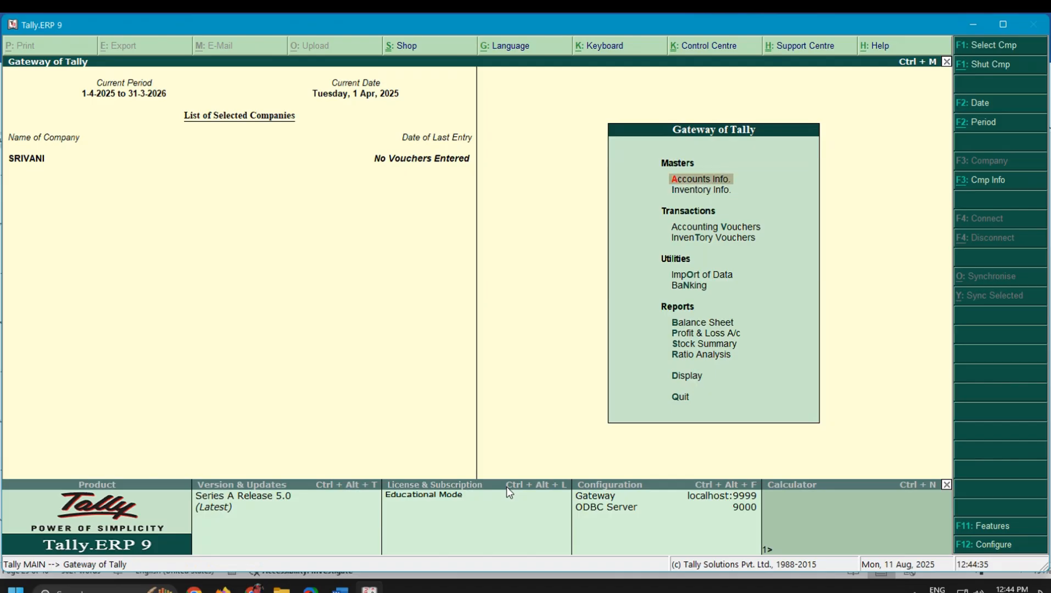
pyautogui.press('Return')
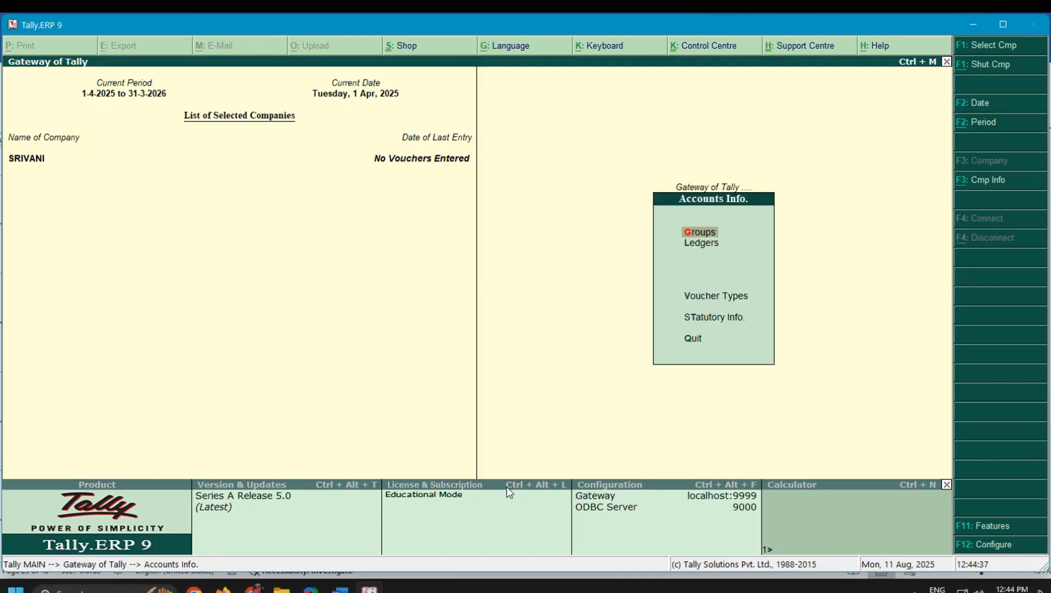
pyautogui.press('Down')
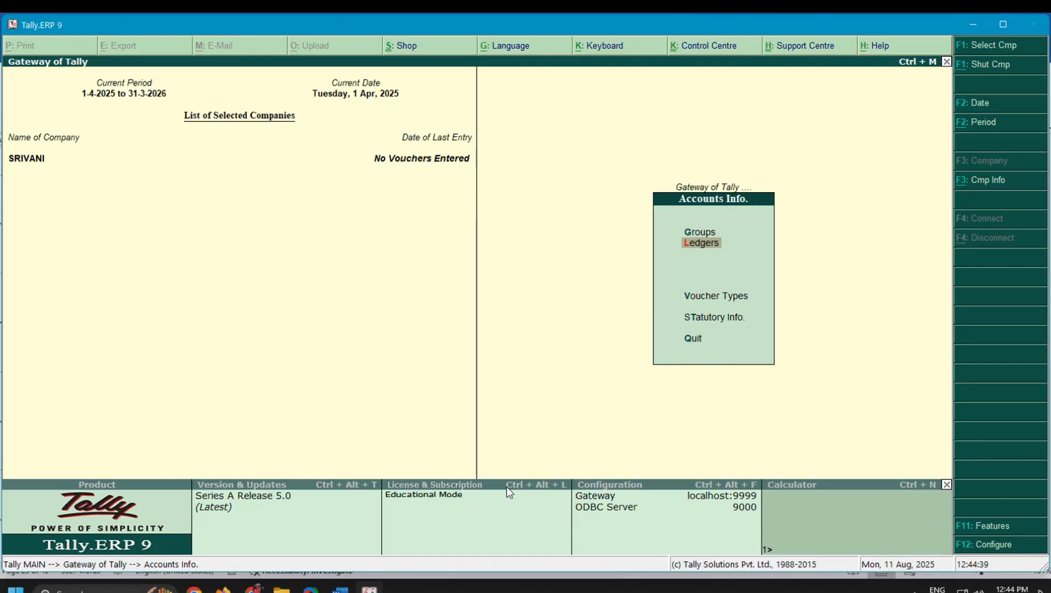
pyautogui.press('Return')
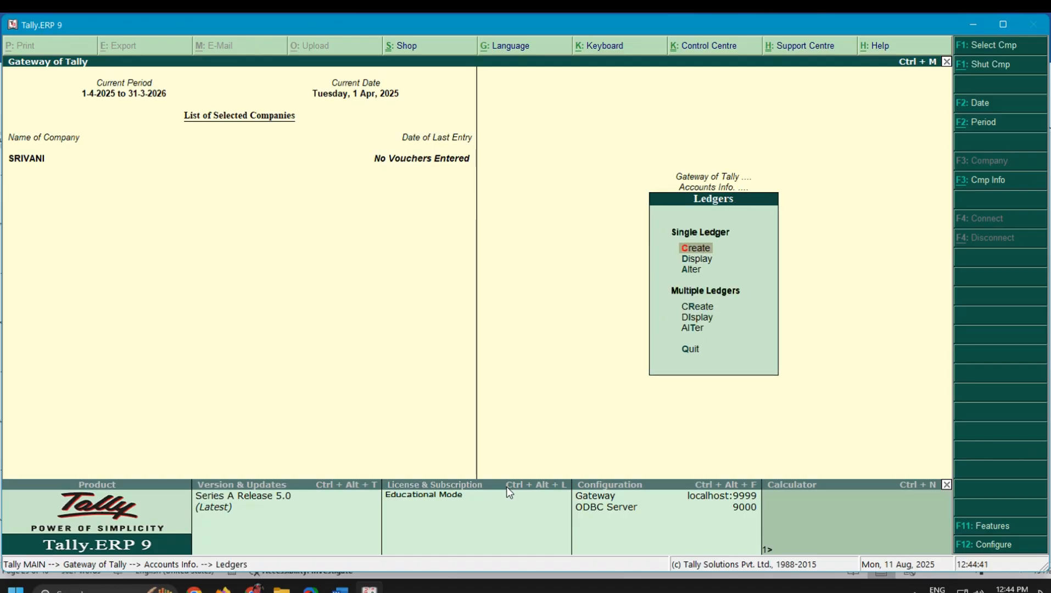
pyautogui.press('r')
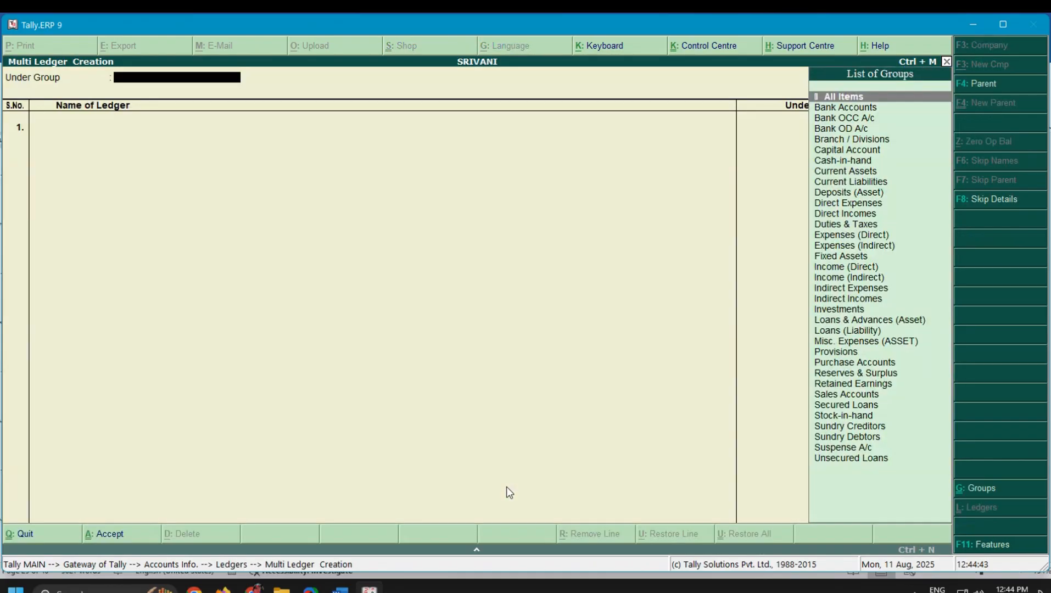
pyautogui.write('A')
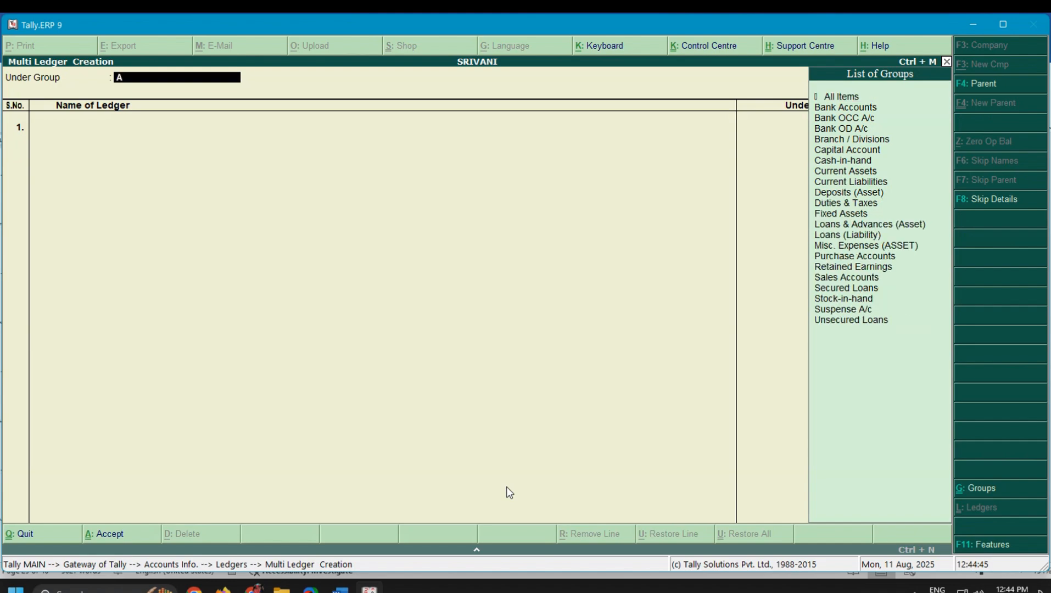
pyautogui.press('Return')
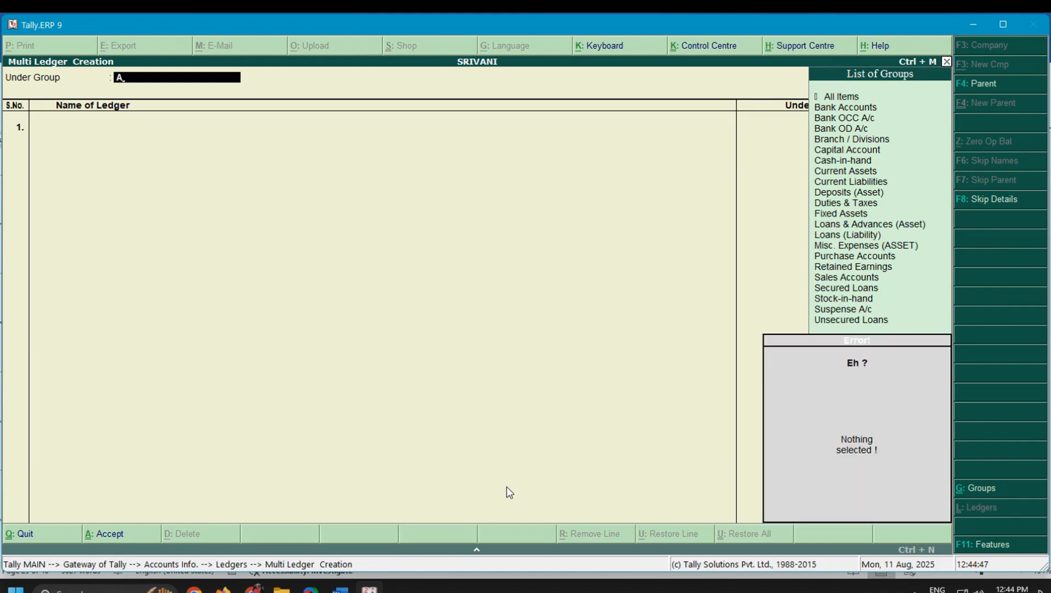
pyautogui.press('Down')
pyautogui.press('Return')
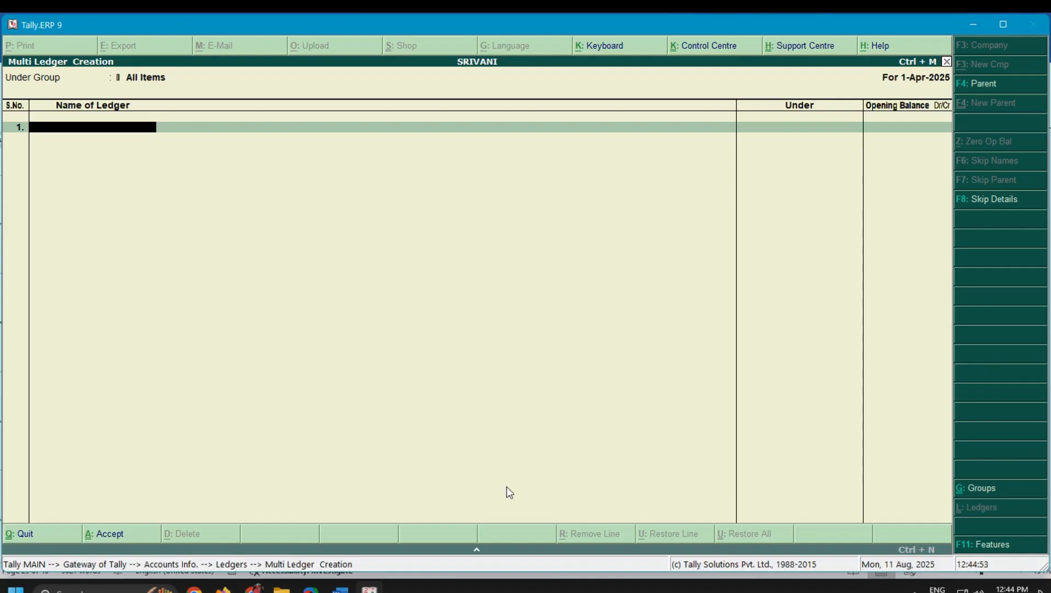
# Step: Add the business owner's name as the first ledger under Capital Account with no opening balance
pyautogui.write('SRIVANI')
pyautogui.press('Return')
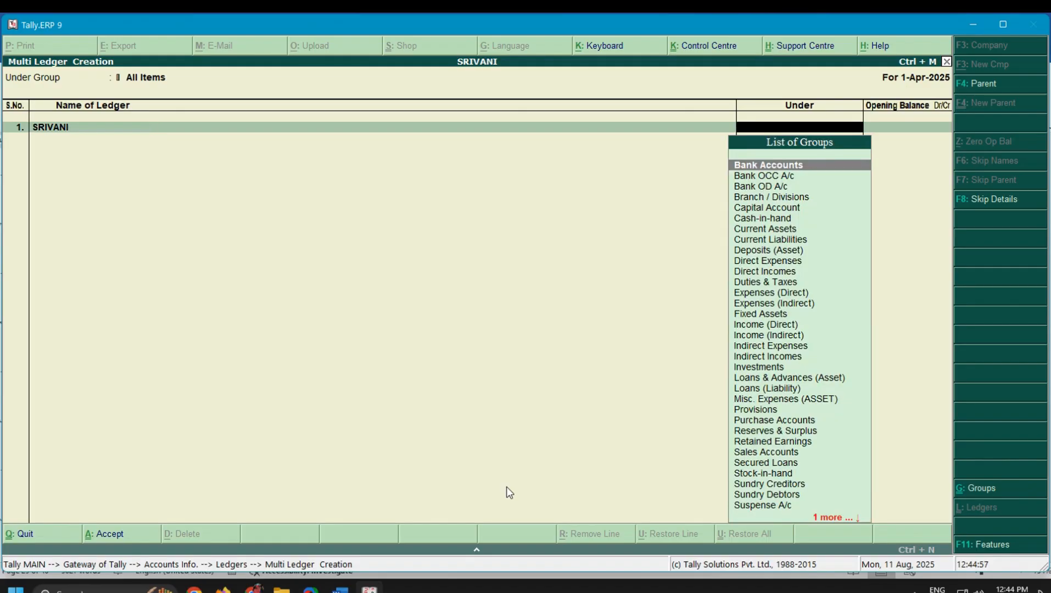
pyautogui.write('cap')
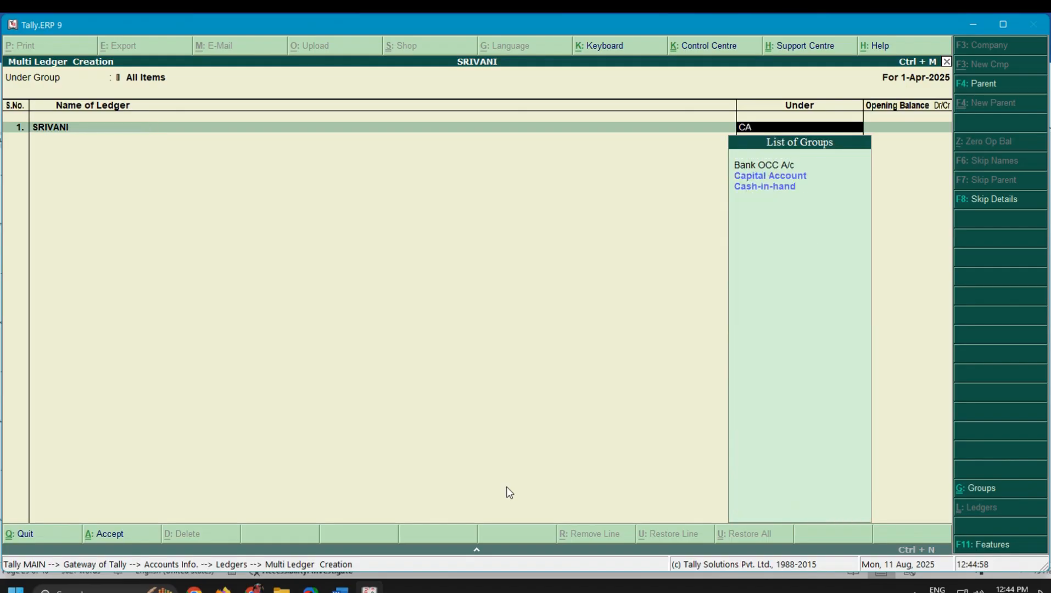
pyautogui.press('Return')
pyautogui.press('Return')
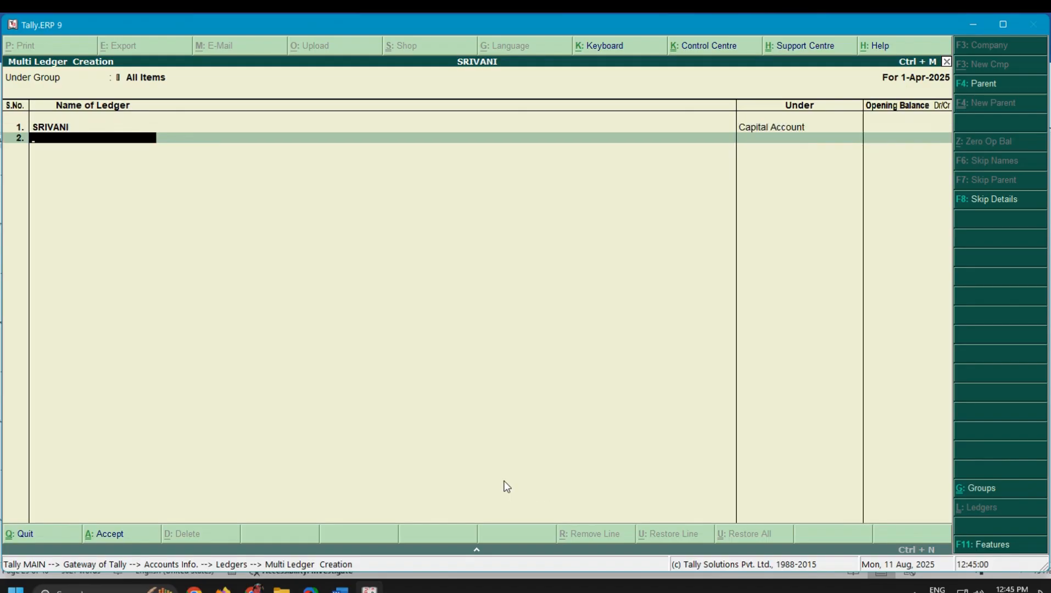
# Step: Check the cash deposit line in the Word notes and add SBI under Bank Accounts as the second ledger in Tally.ERP 9, without an opening balance
pyautogui.click(341, 589)
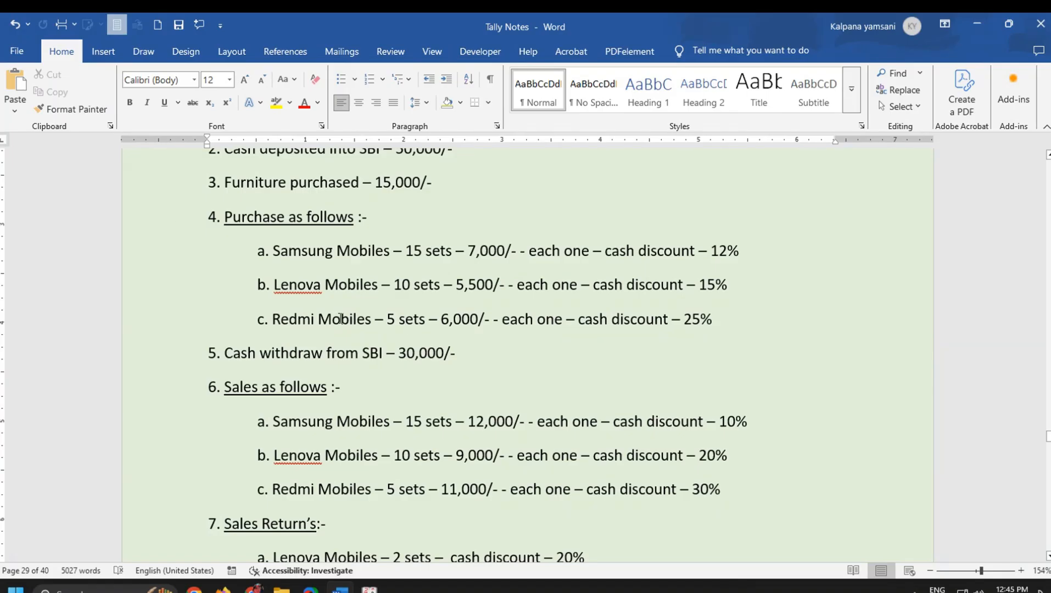
pyautogui.scroll(2, 215, 317)
pyautogui.moveTo(207, 312); pyautogui.dragTo(702, 272)
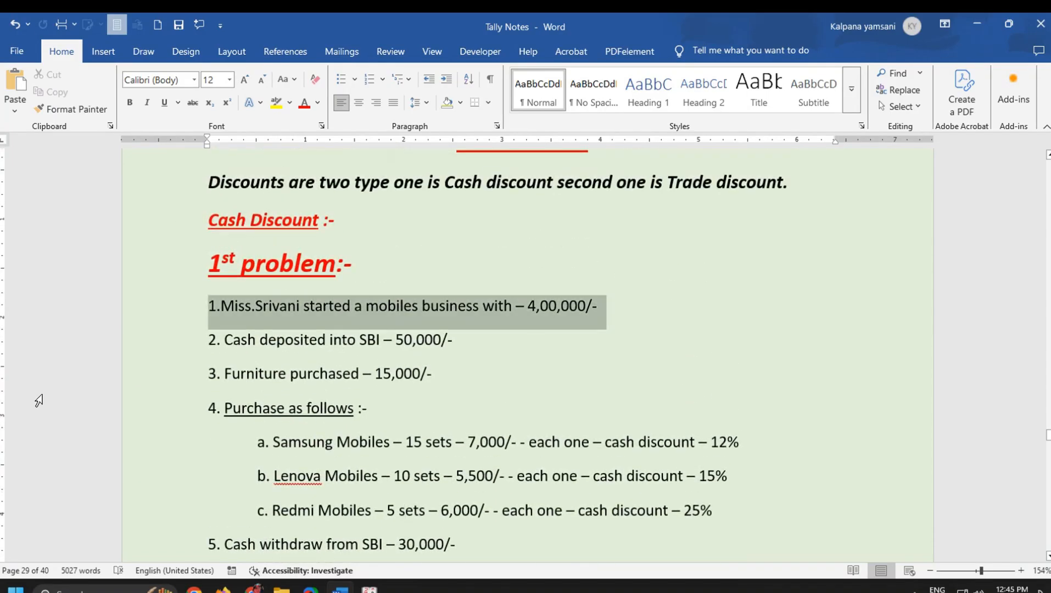
pyautogui.click(191, 373)
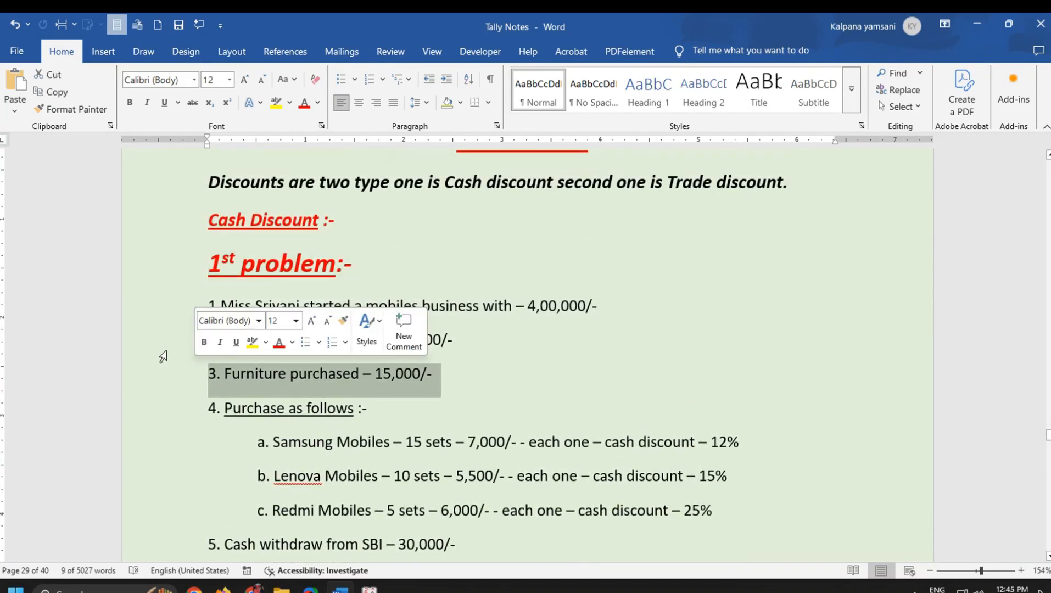
pyautogui.click(186, 347)
pyautogui.click(474, 357)
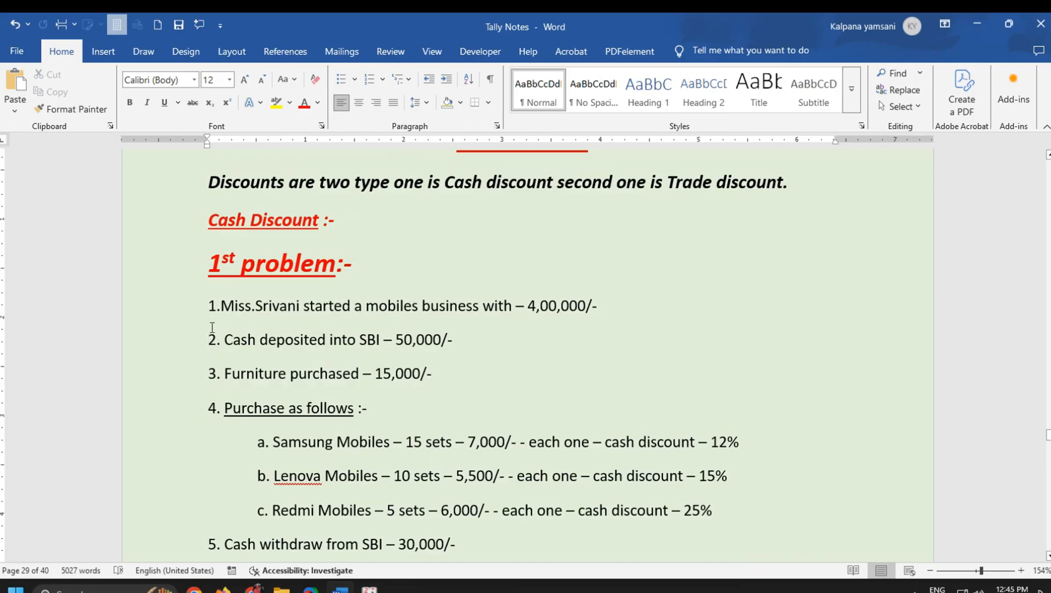
pyautogui.moveTo(212, 339); pyautogui.dragTo(500, 357)
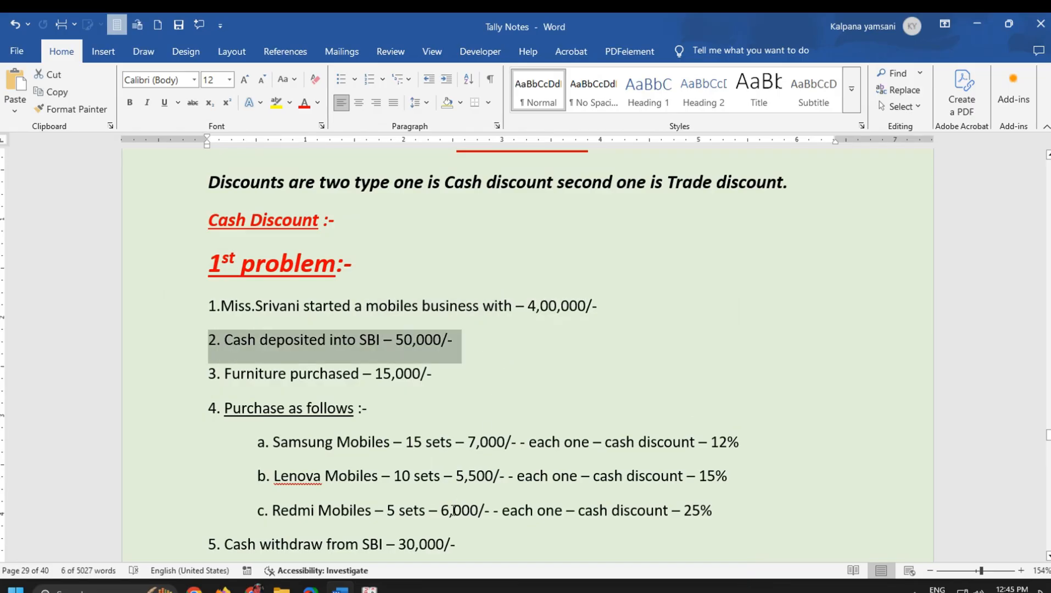
pyautogui.click(368, 591)
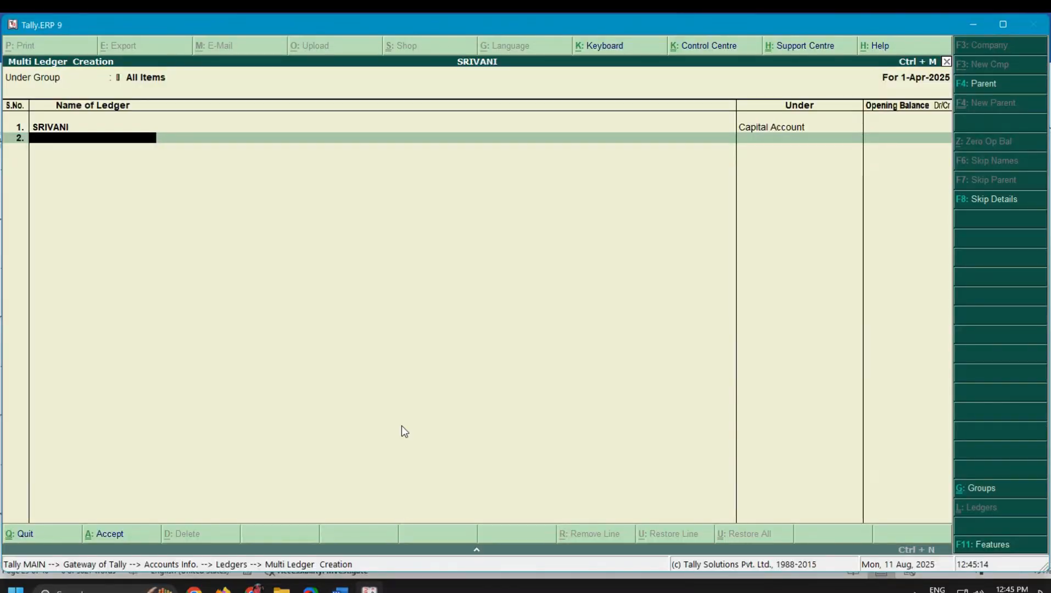
pyautogui.write('SBI')
pyautogui.press('Return')
pyautogui.press('Return')
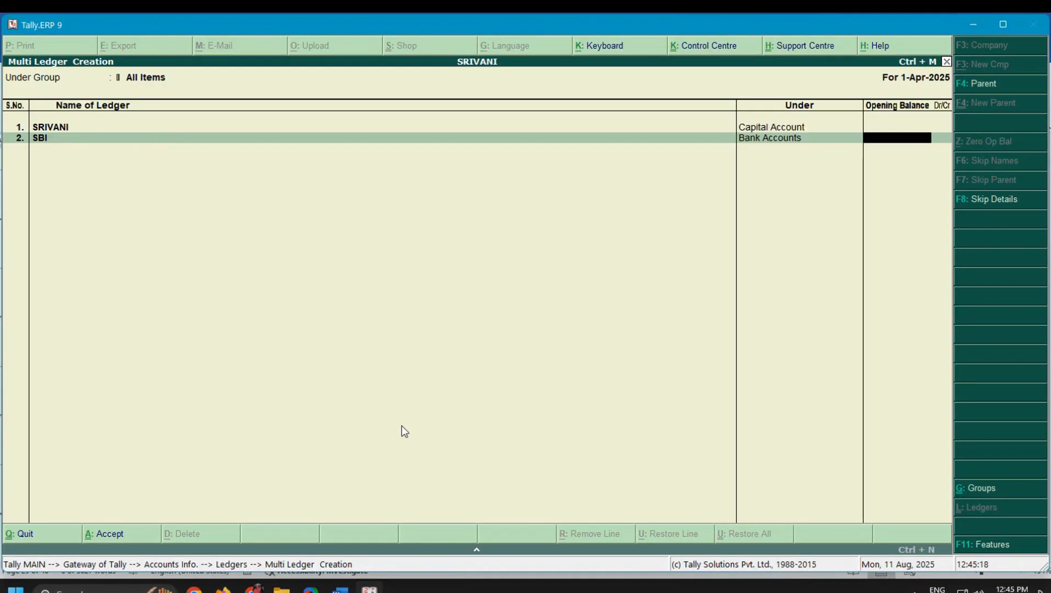
pyautogui.press('Return')
# Step: Check the furniture line in the Word notes and add the third ledger, FURNITURE PURCHASED, under Fixed Assets in Tally.ERP 9, without an opening balance
pyautogui.click(340, 589)
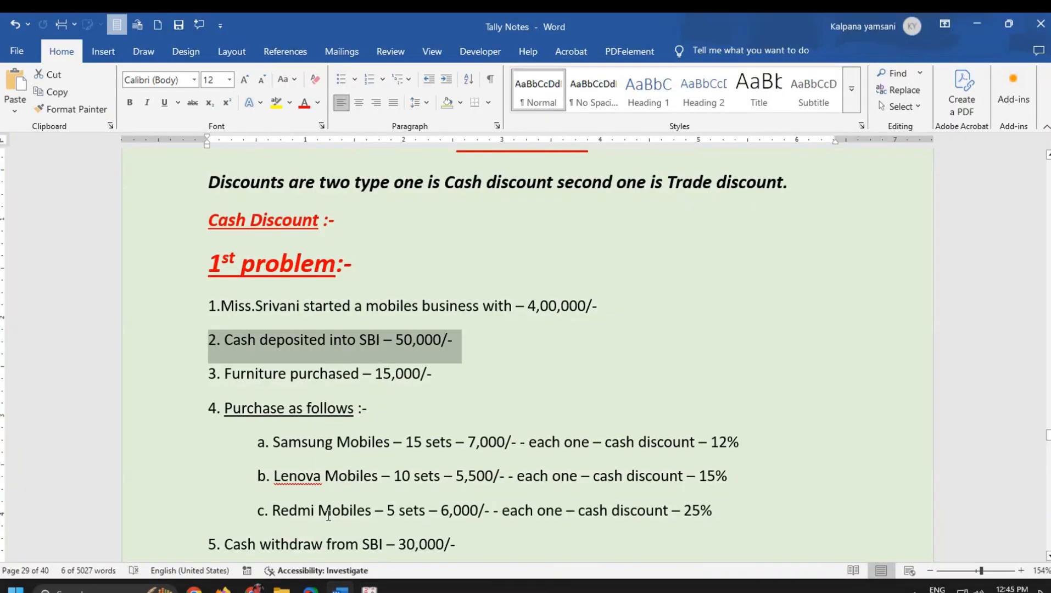
pyautogui.moveTo(209, 378); pyautogui.dragTo(443, 376)
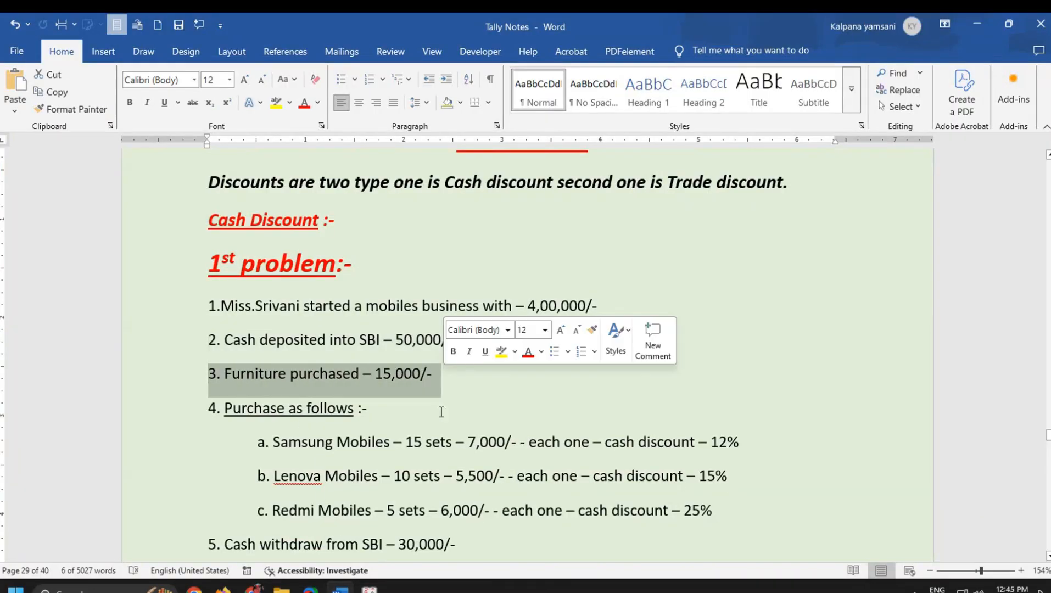
pyautogui.click(370, 589)
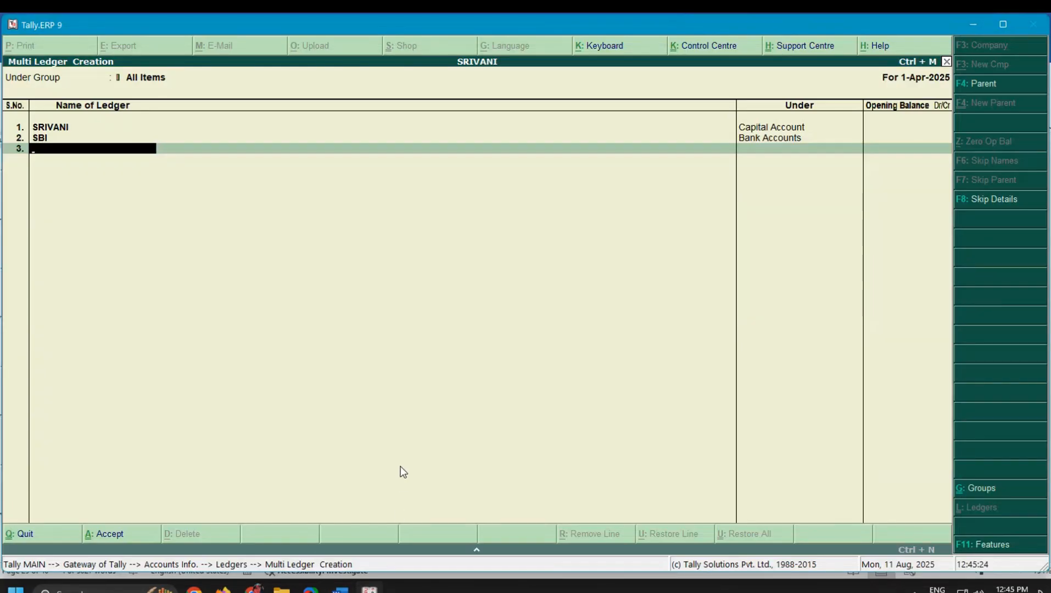
pyautogui.write('FURNITURE PURCHASE')
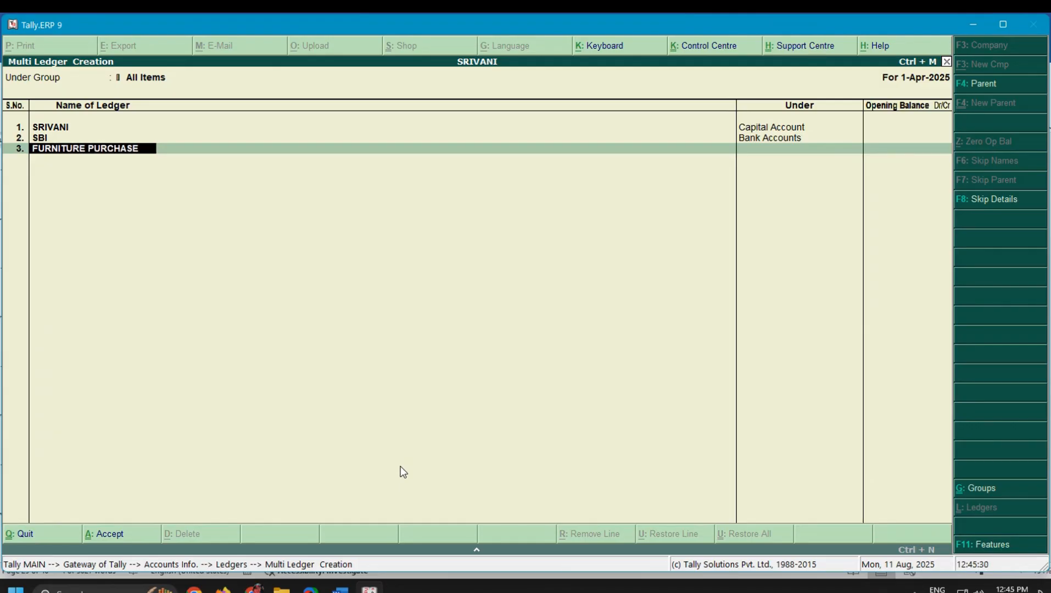
pyautogui.write('D')
pyautogui.press('Return')
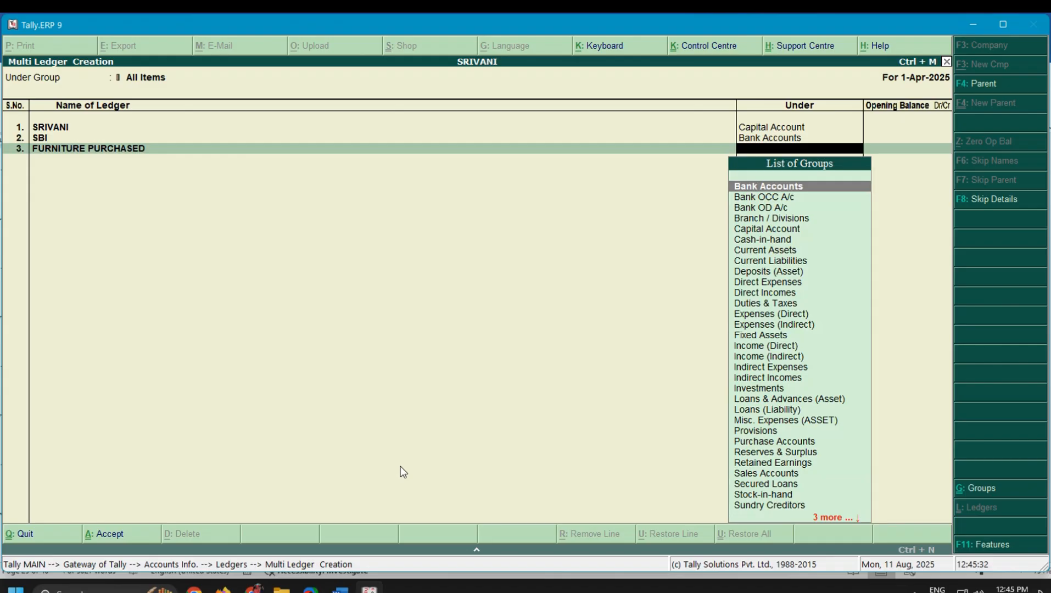
pyautogui.write('FI')
pyautogui.press('Return')
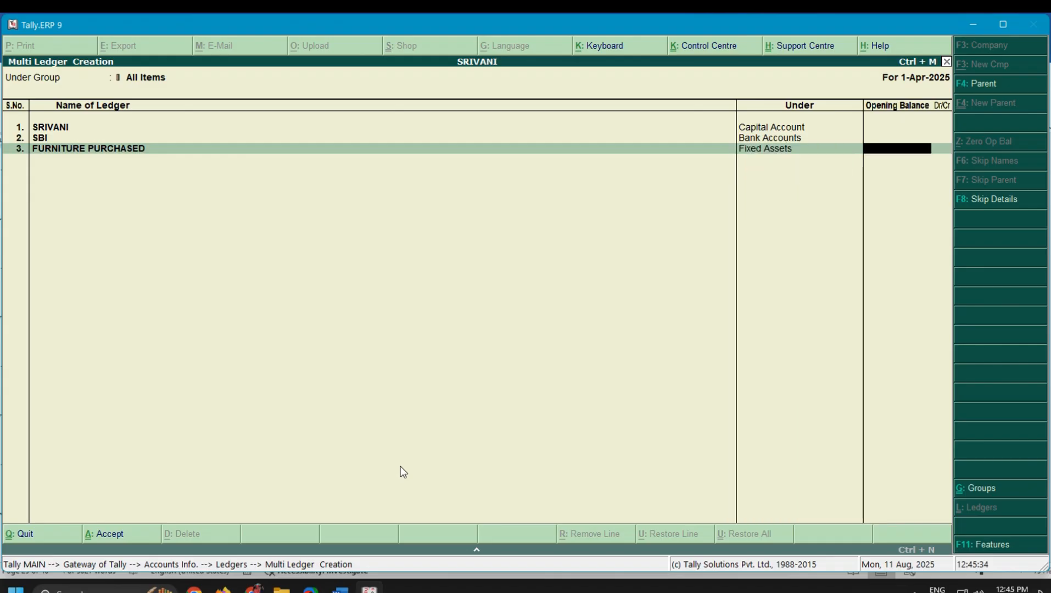
pyautogui.press('Return')
# Step: Check the purchase lines in the Word notes and add PURCHASE under Purchase Accounts as the fourth ledger in Tally.ERP 9
pyautogui.click(341, 589)
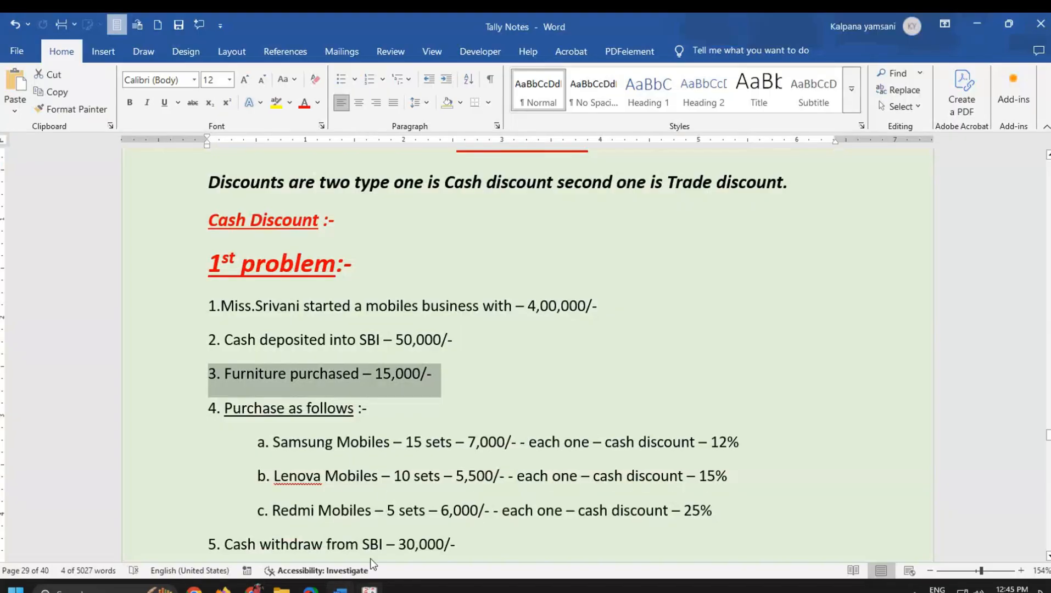
pyautogui.scroll(-5, 387, 434)
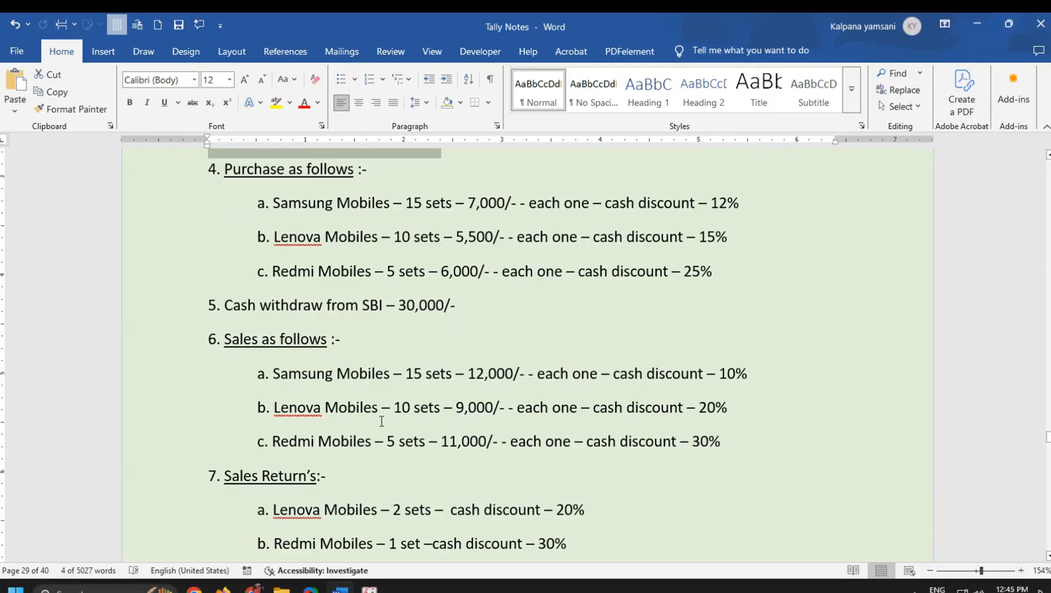
pyautogui.click(369, 589)
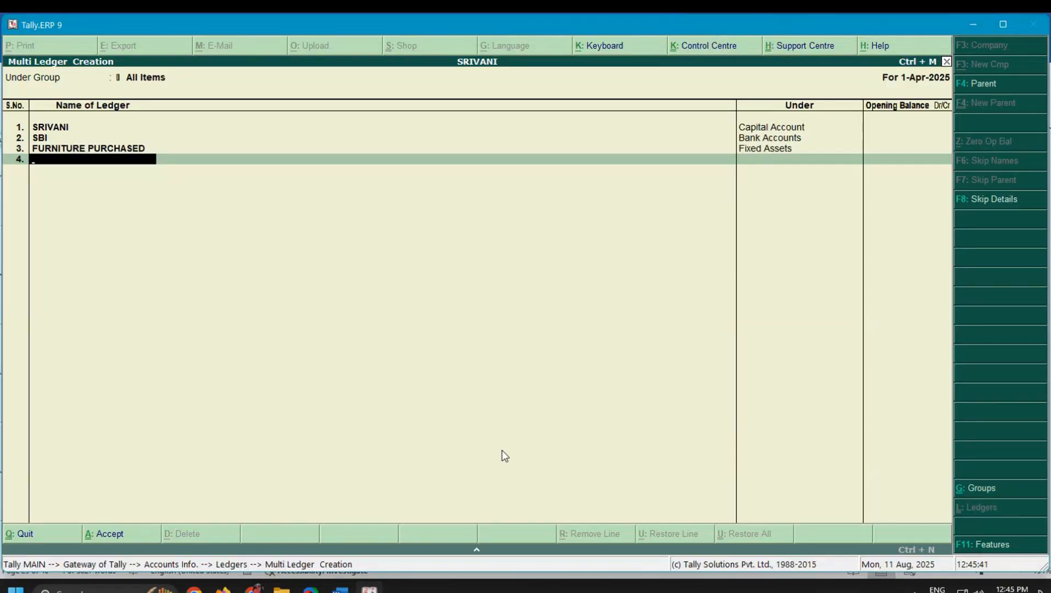
pyautogui.write('PURCHASE')
pyautogui.press('Return')
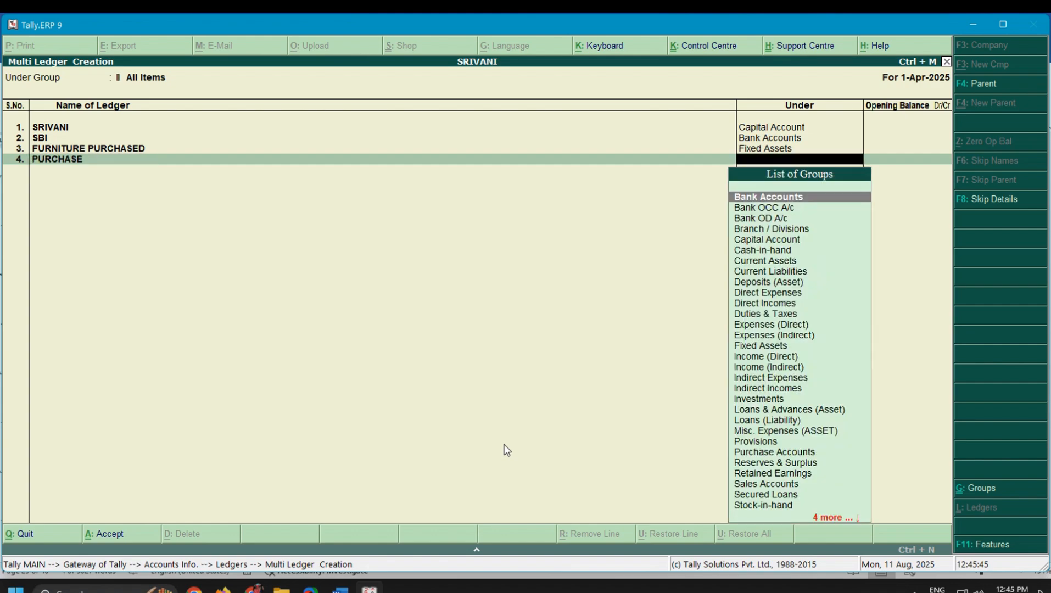
pyautogui.write('pu')
pyautogui.press('Return')
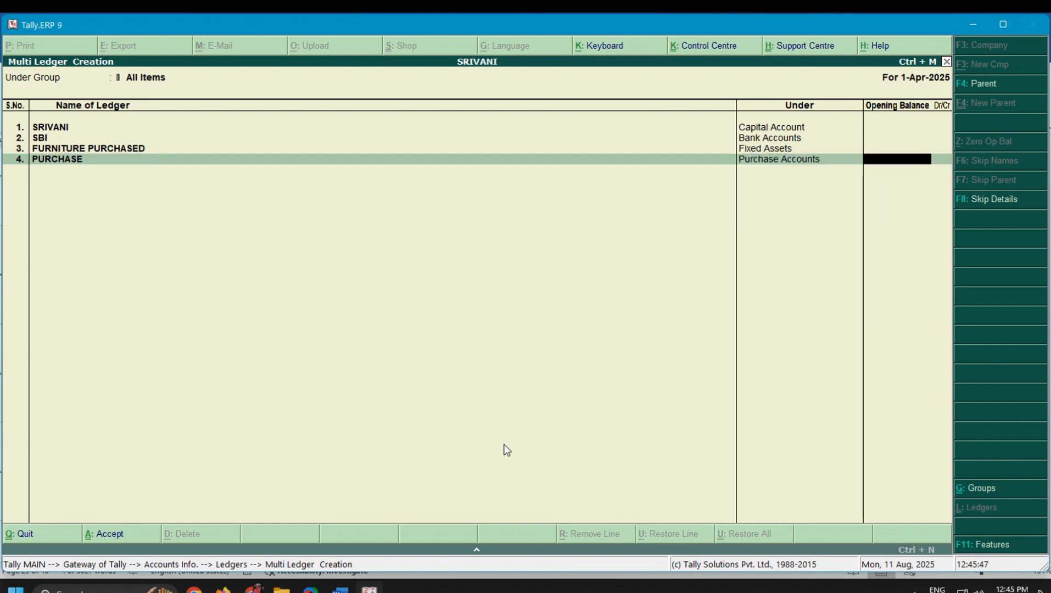
pyautogui.press('Return')
# Step: Add SALES as the fifth ledger under Sales Accounts with no opening balance
pyautogui.write('SALES')
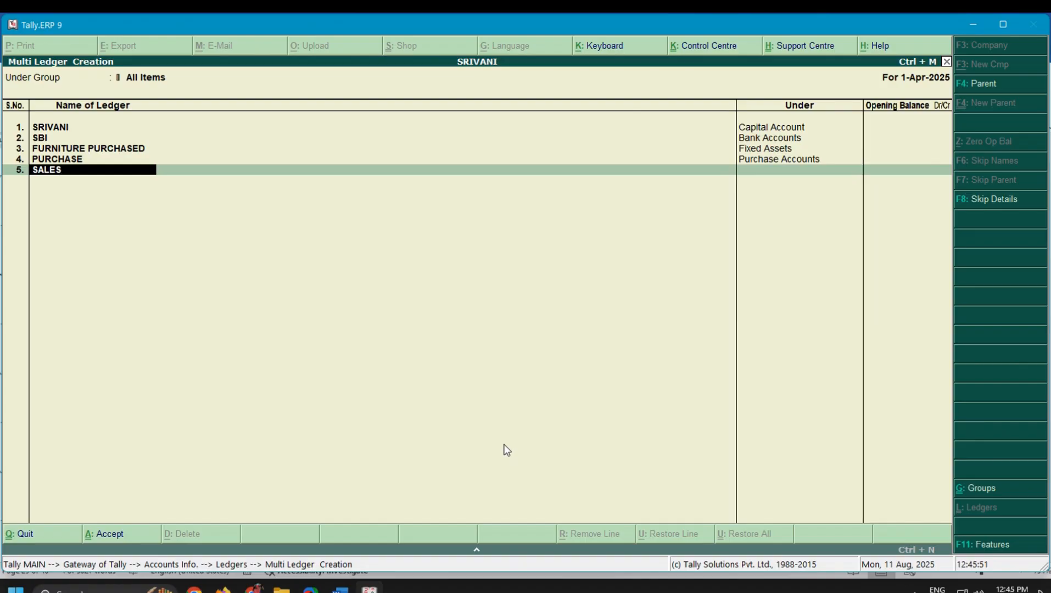
pyautogui.press('Return')
pyautogui.write('SALES')
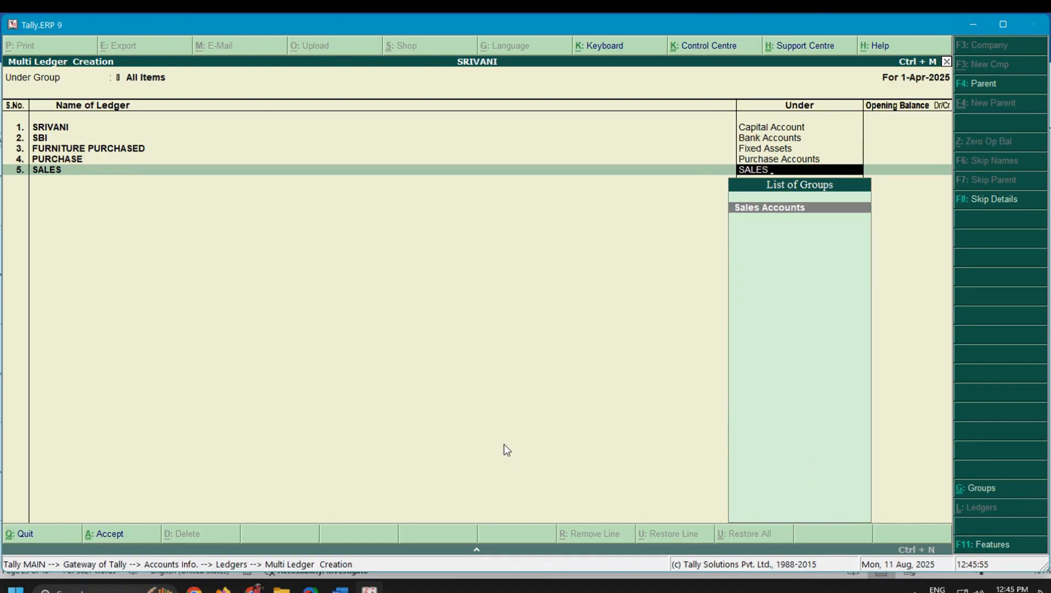
pyautogui.press('Return')
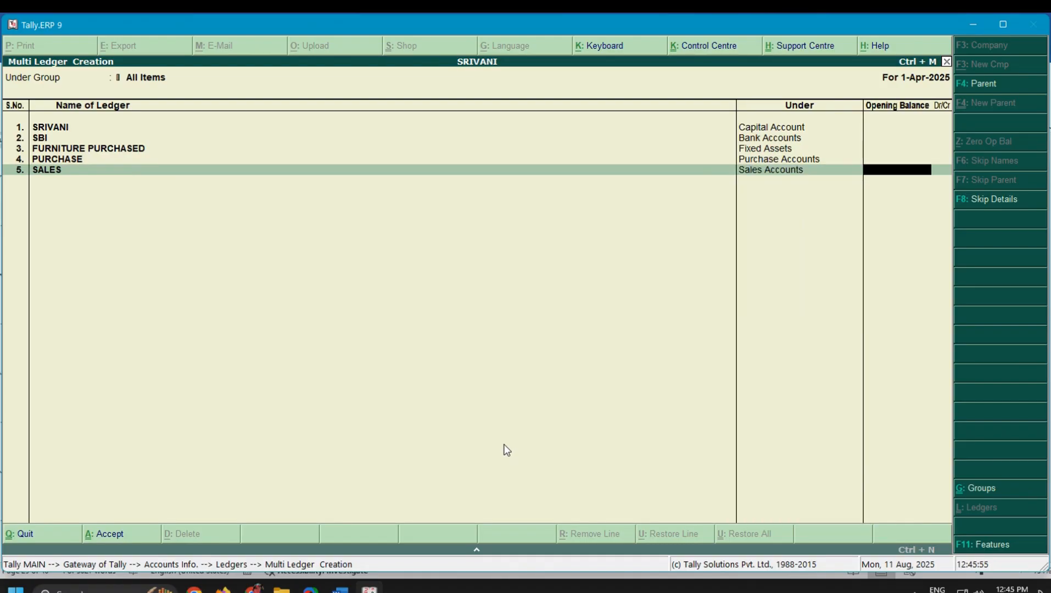
pyautogui.press('Return')
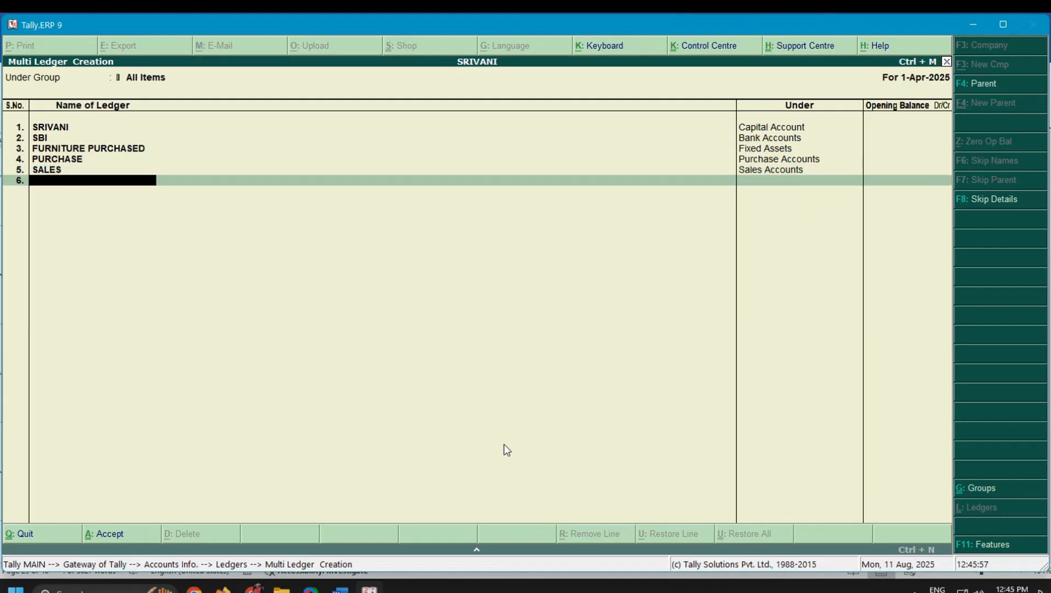
# Step: Check the sales and purchase return headings in the Word notes and add SALES RETURNS under Sales Accounts as the sixth ledger in Tally.ERP 9
pyautogui.click(341, 588)
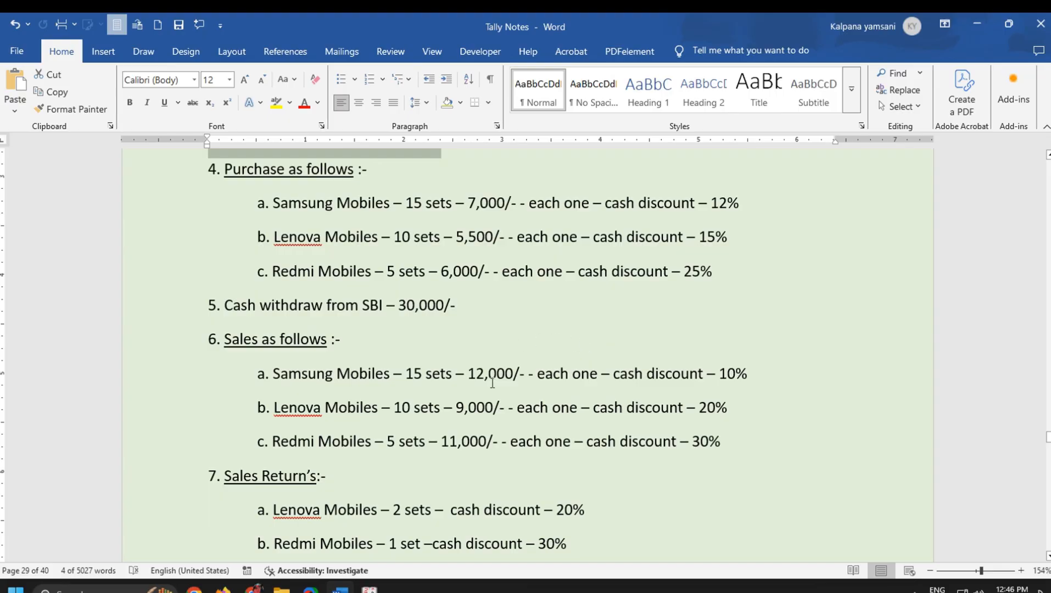
pyautogui.scroll(-1, 354, 369)
pyautogui.scroll(-2, 354, 369)
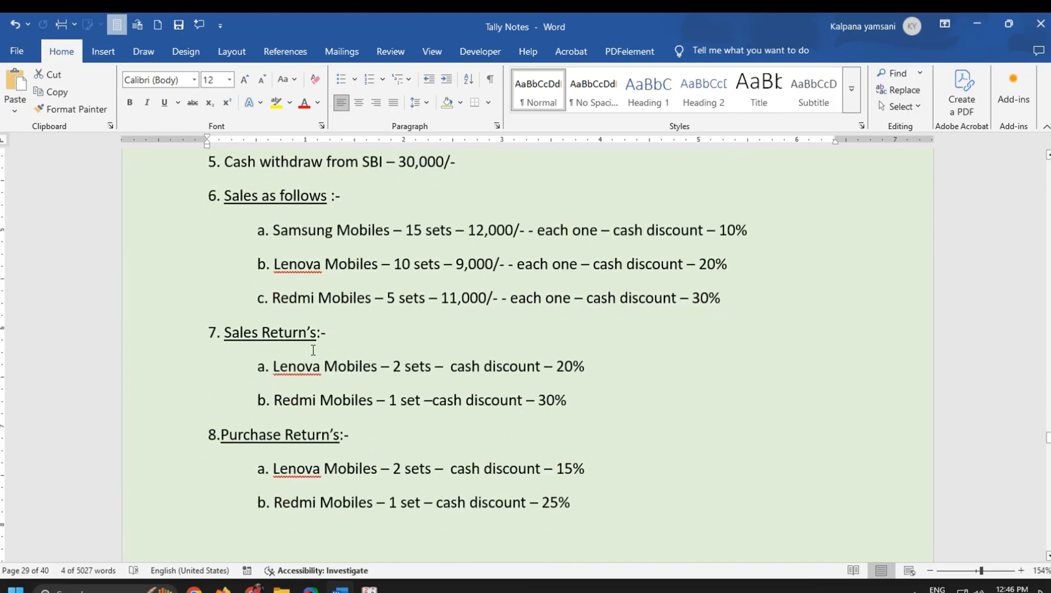
pyautogui.moveTo(210, 330); pyautogui.dragTo(423, 340)
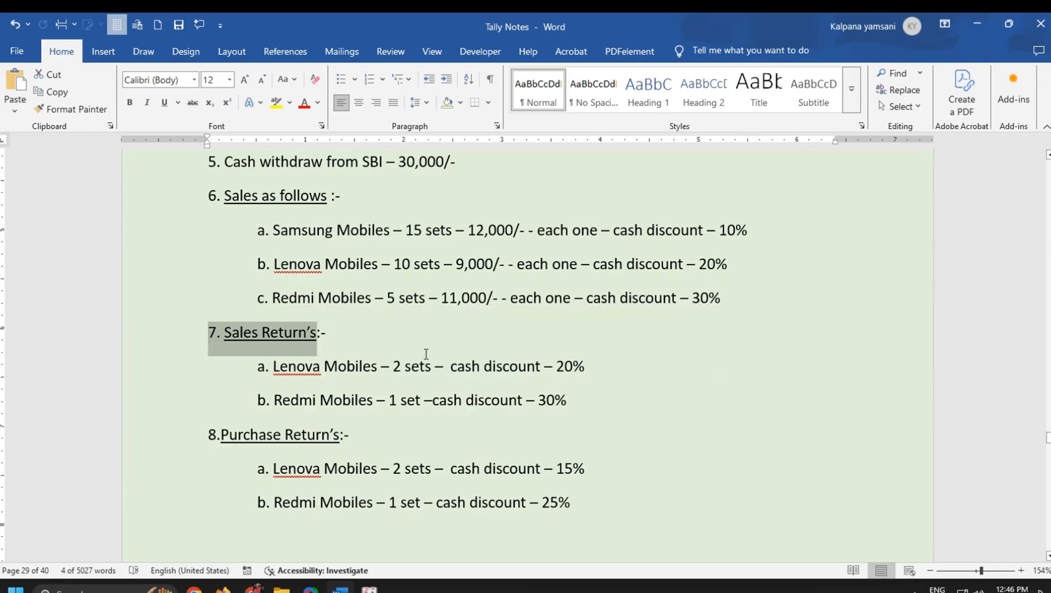
pyautogui.moveTo(209, 428); pyautogui.dragTo(357, 439)
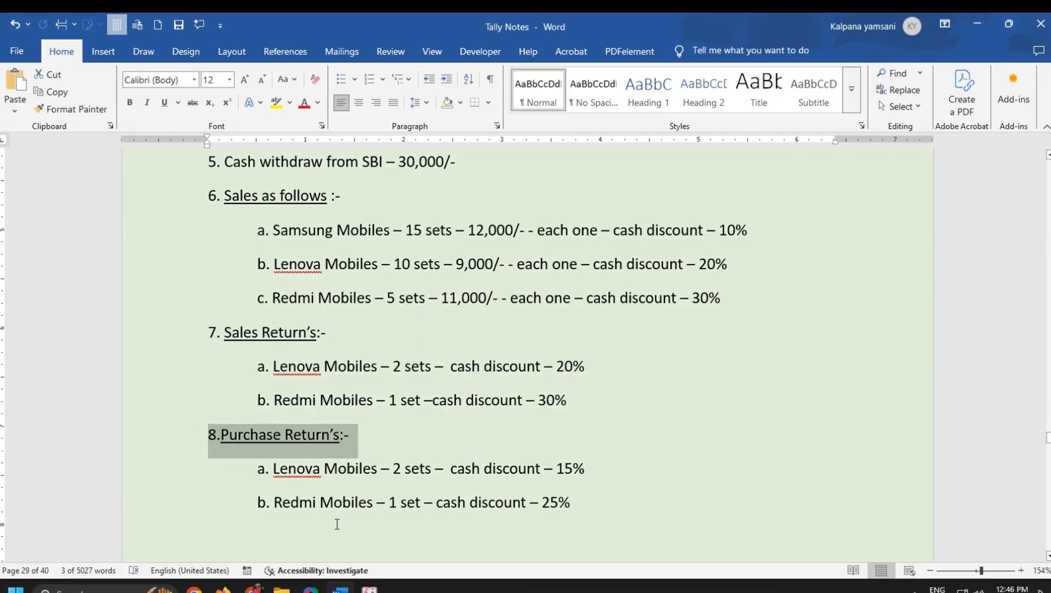
pyautogui.click(369, 591)
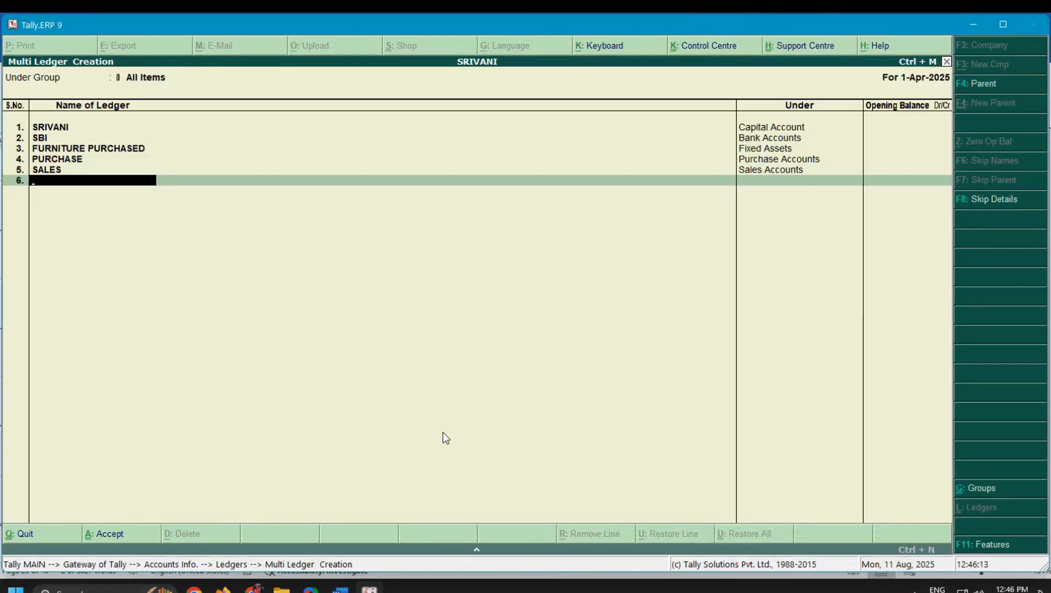
pyautogui.write('SALES')
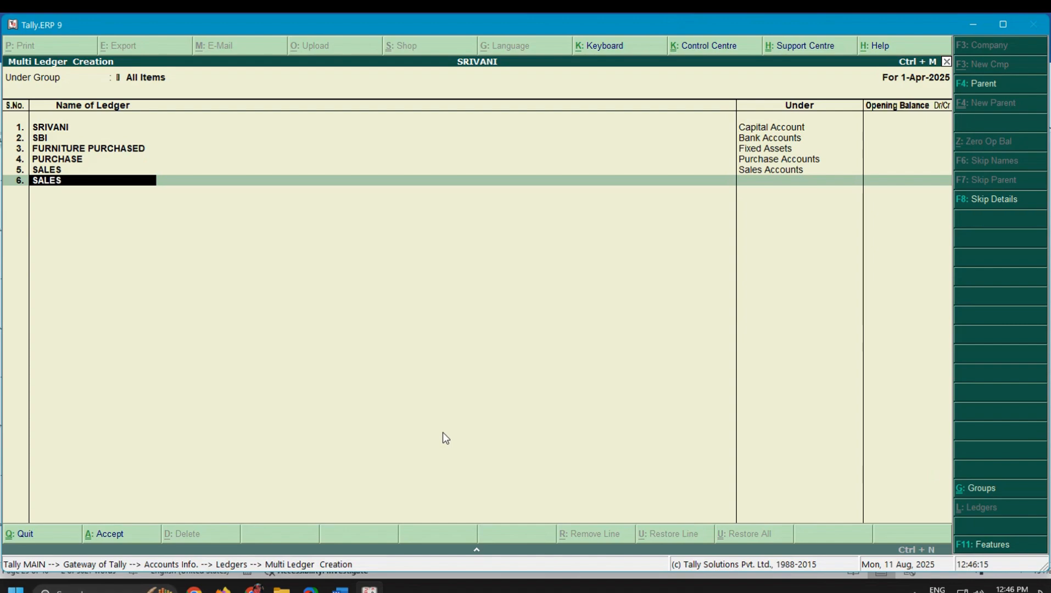
pyautogui.write(' RETURNS')
pyautogui.press('Return')
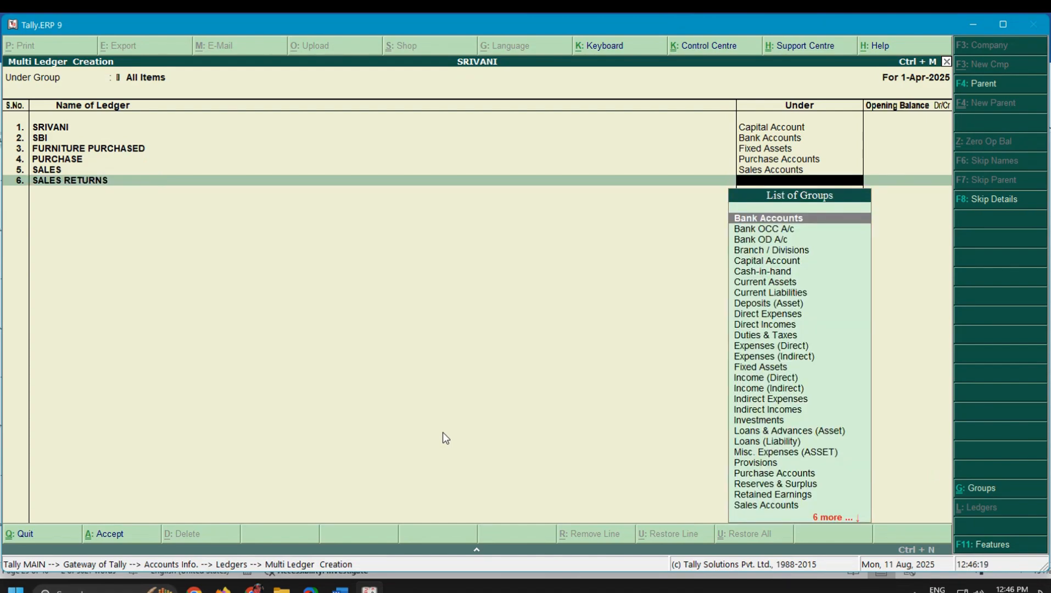
pyautogui.write('sa')
pyautogui.press('Return')
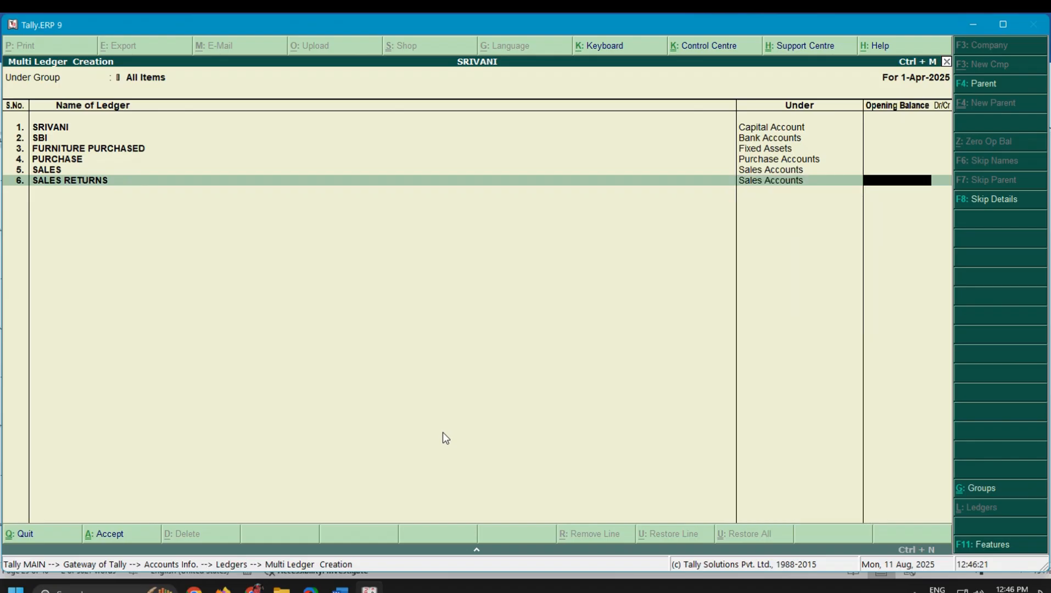
pyautogui.press('Return')
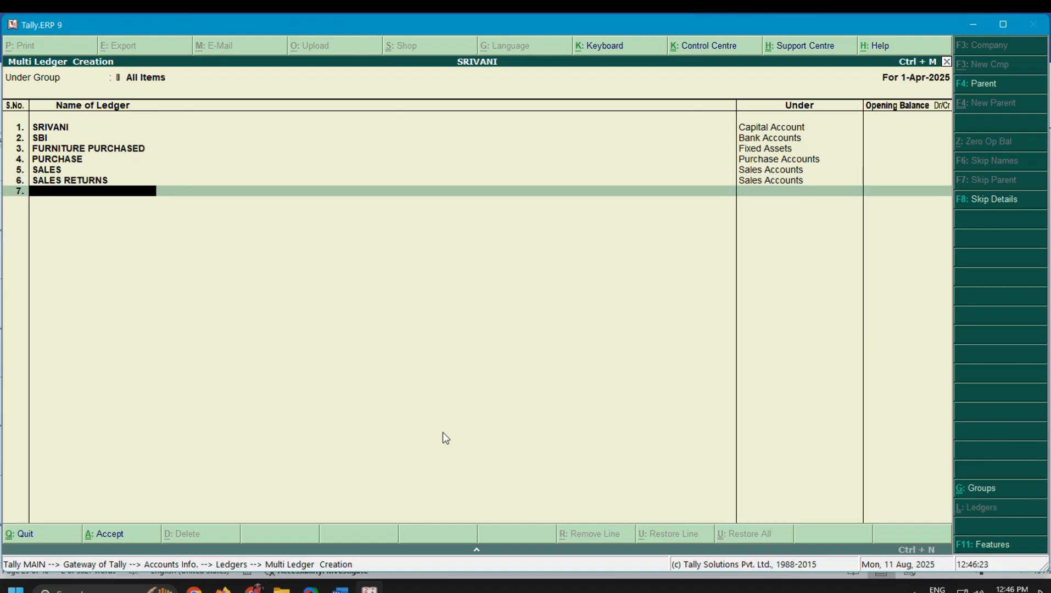
# Step: Add PURCHASE RETURNS under Purchase Accounts as the seventh ledger with no opening balance
pyautogui.write('PURCHASE RETURNS')
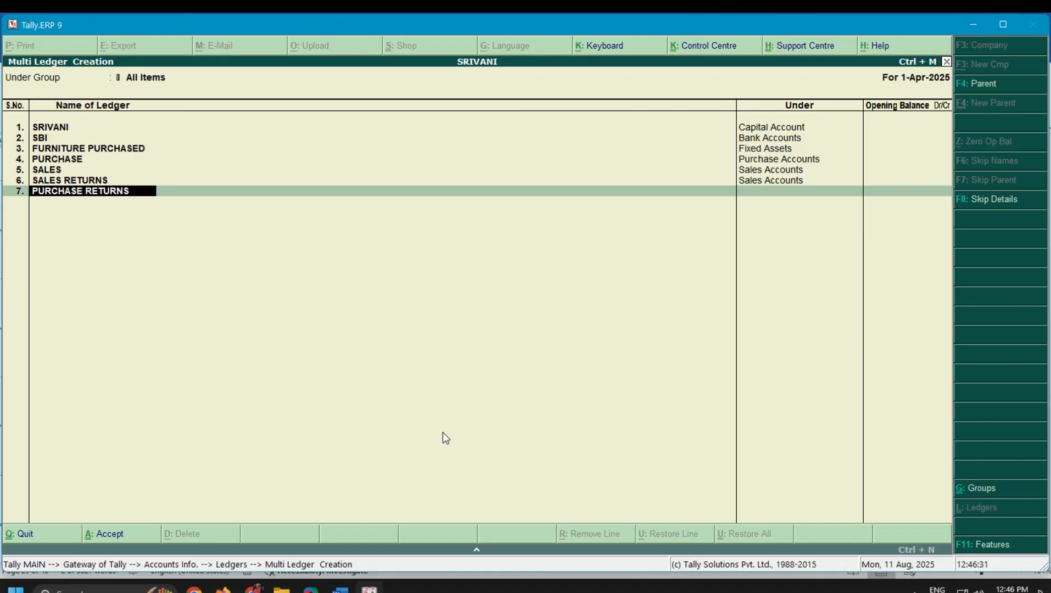
pyautogui.press('Return')
pyautogui.write('PURC')
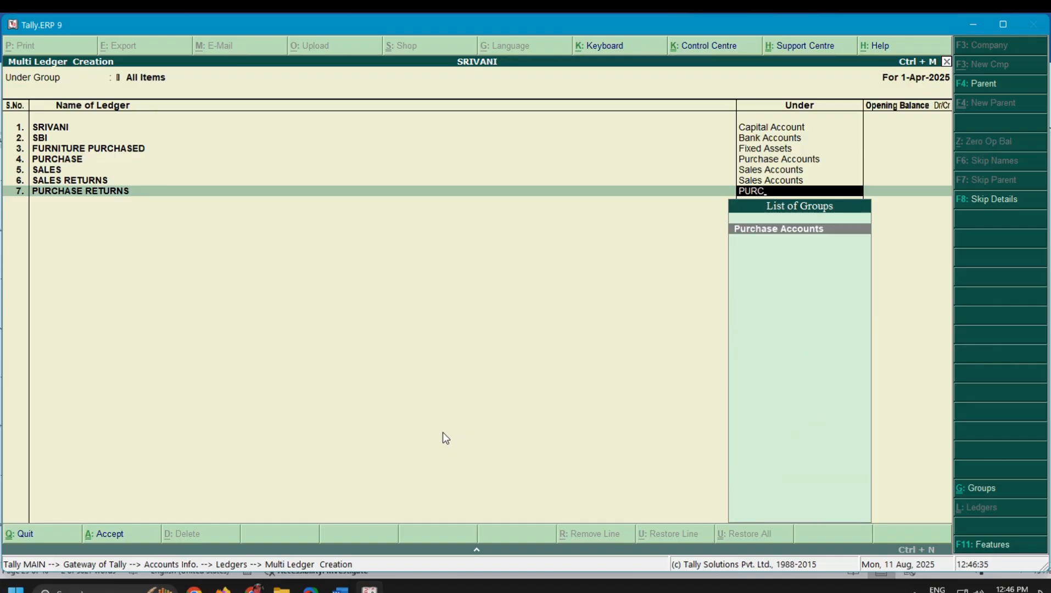
pyautogui.press('Return')
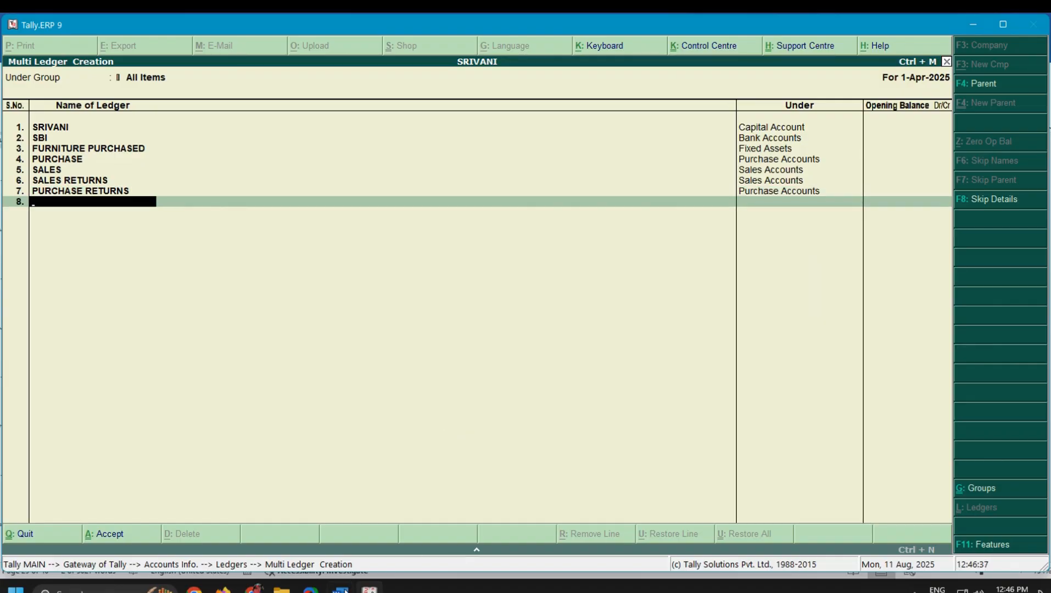
# Step: Check the Word notes for remaining ledgers, then save the multiple-ledger list in Tally.ERP 9 and return to the Gateway of Tally
pyautogui.click(340, 589)
pyautogui.scroll(-3, 361, 519)
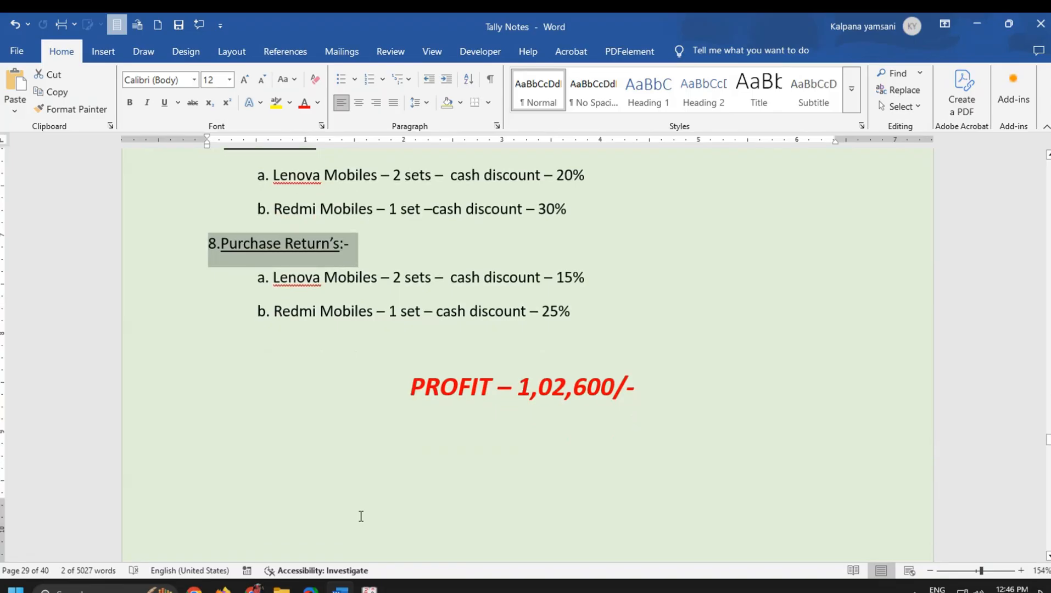
pyautogui.scroll(8, 361, 516)
pyautogui.scroll(2, 361, 516)
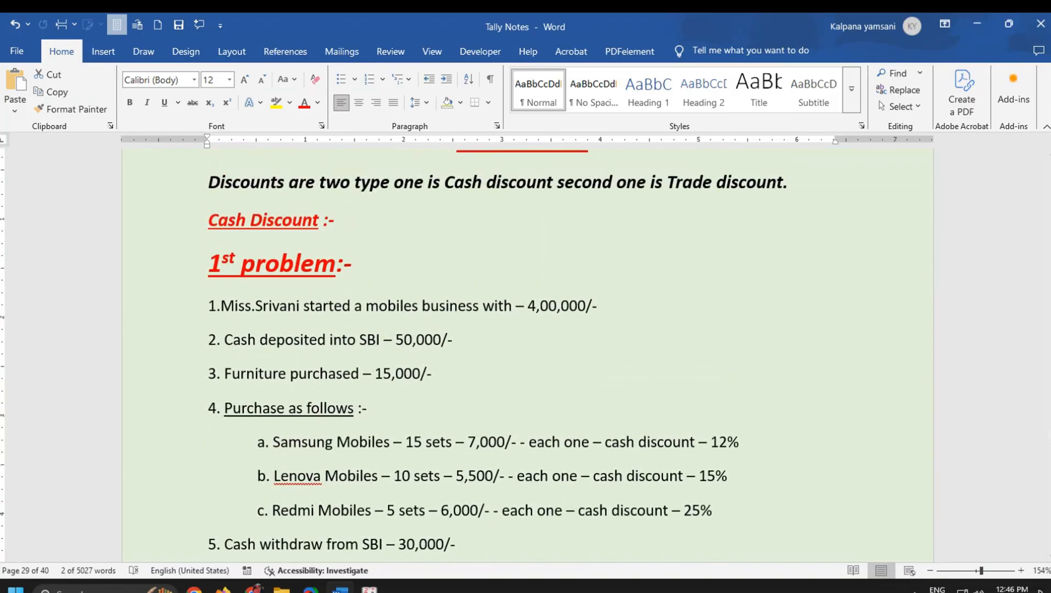
pyautogui.click(370, 589)
pyautogui.press('Return')
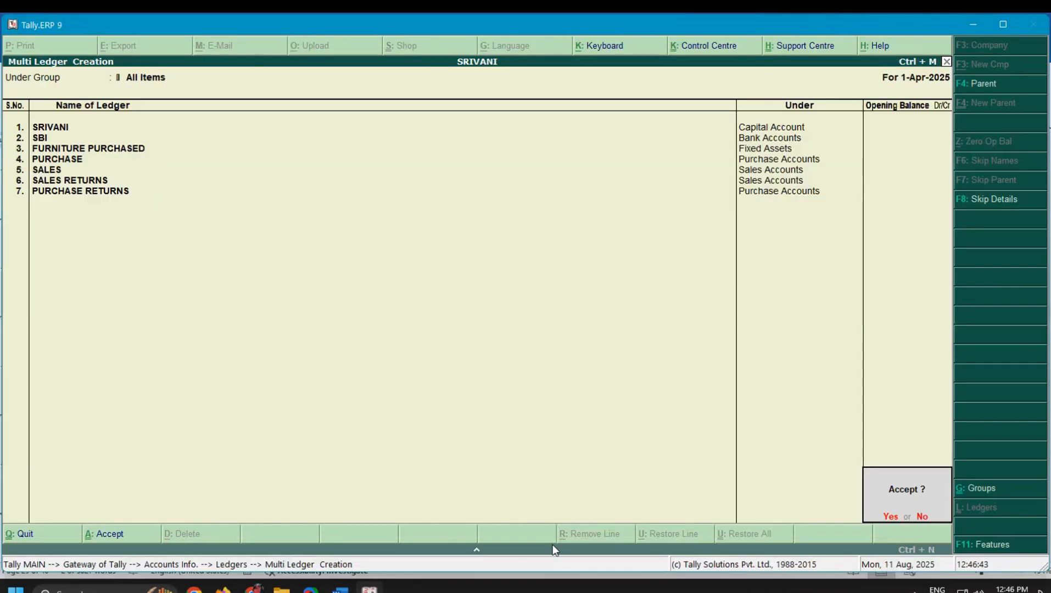
pyautogui.press('y')
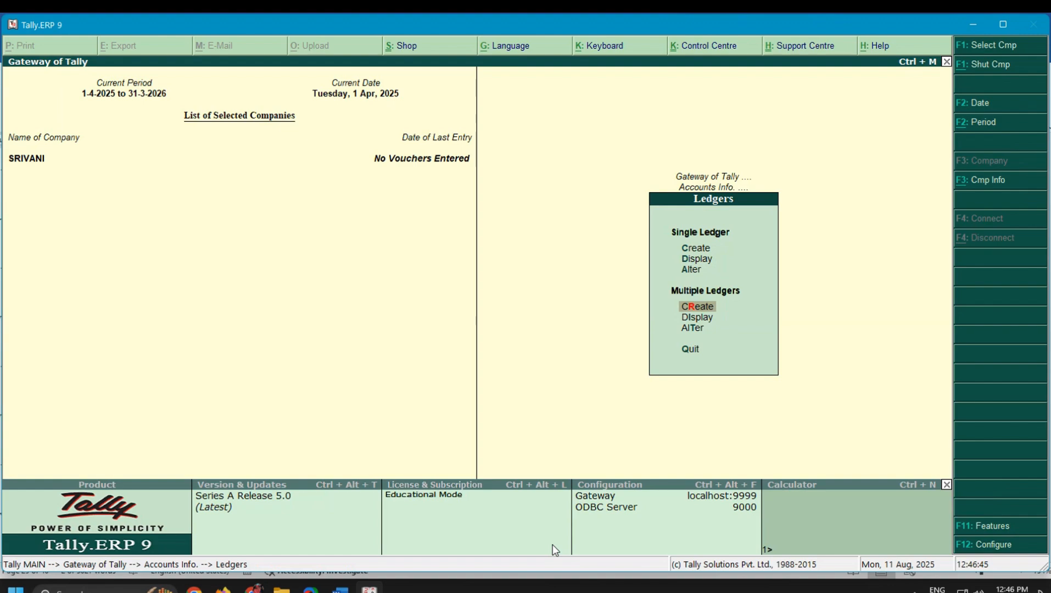
pyautogui.press('Escape')
pyautogui.press('Escape')
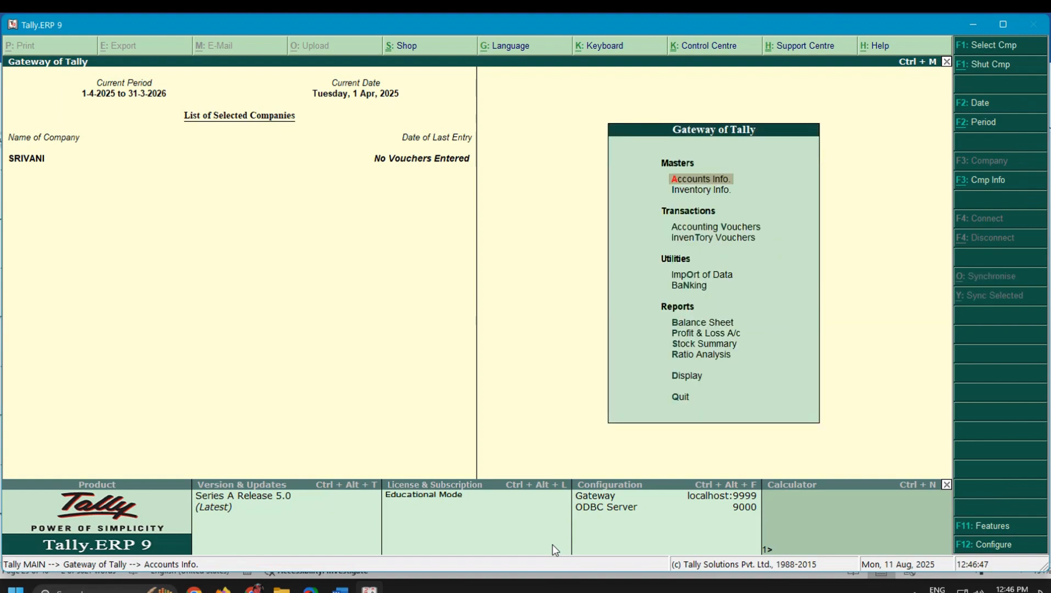
# Step: Open accounting voucher creation and bring up the company's Inventory Features
pyautogui.press('Down')
pyautogui.press('Down')
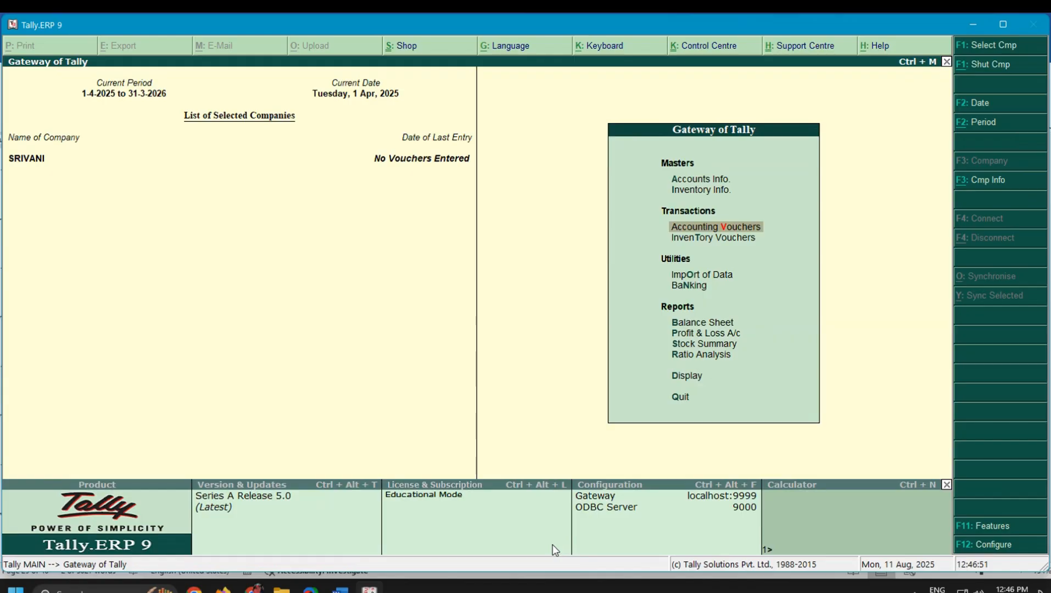
pyautogui.press('Return')
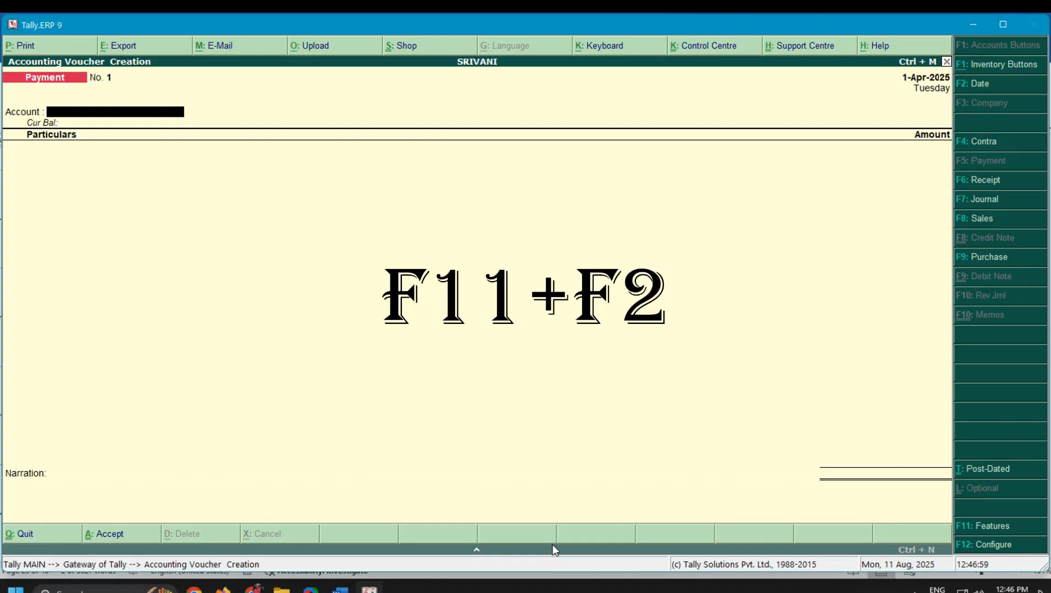
pyautogui.press('F11')
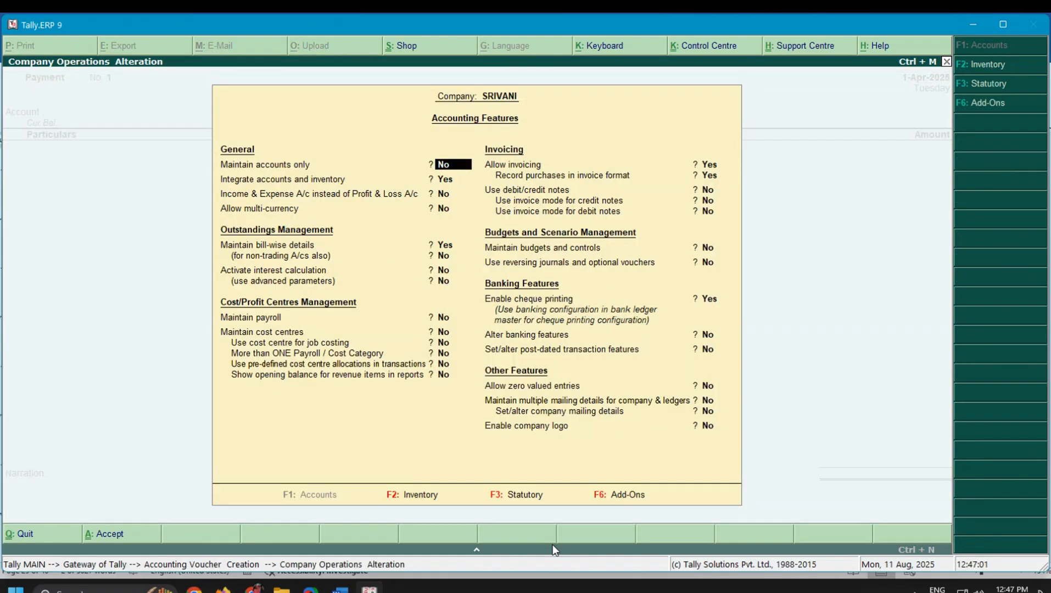
pyautogui.press('F2')
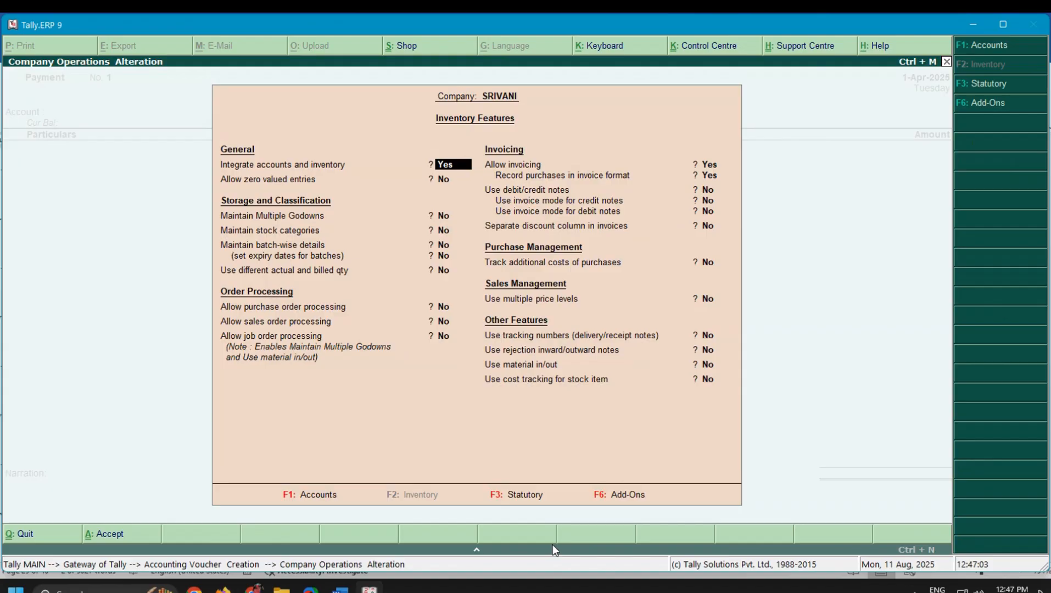
# Step: Set Use debit/credit notes to Yes in the Invoicing features, keeping the preceding inventory settings
pyautogui.press('Return')
pyautogui.press('Return')
pyautogui.press('Return')
pyautogui.press('Return')
pyautogui.press('Return')
pyautogui.press('Return')
pyautogui.press('Return')
pyautogui.press('Return')
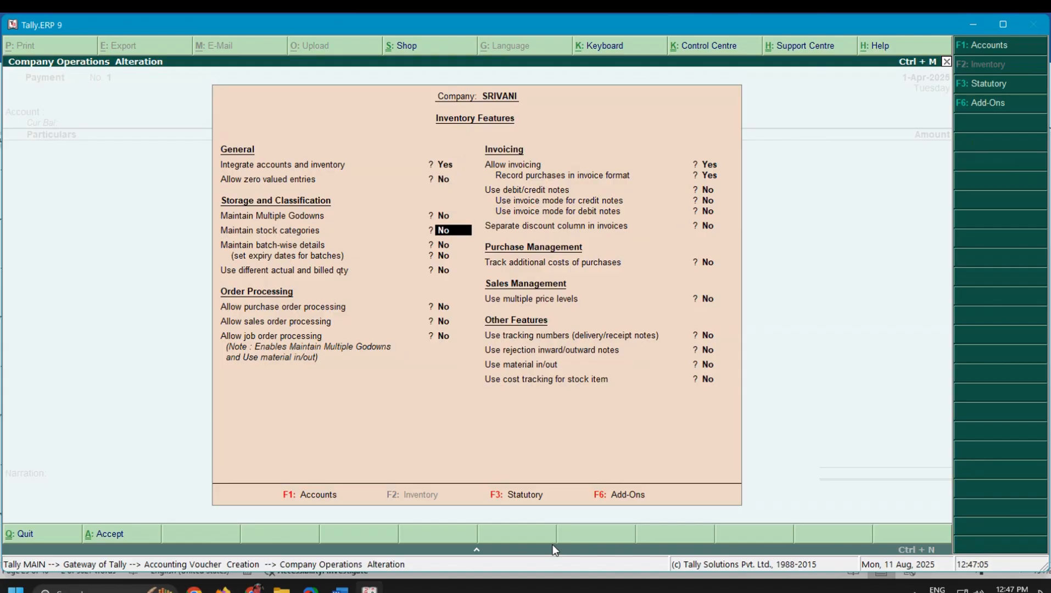
pyautogui.press('Return')
pyautogui.press('Return')
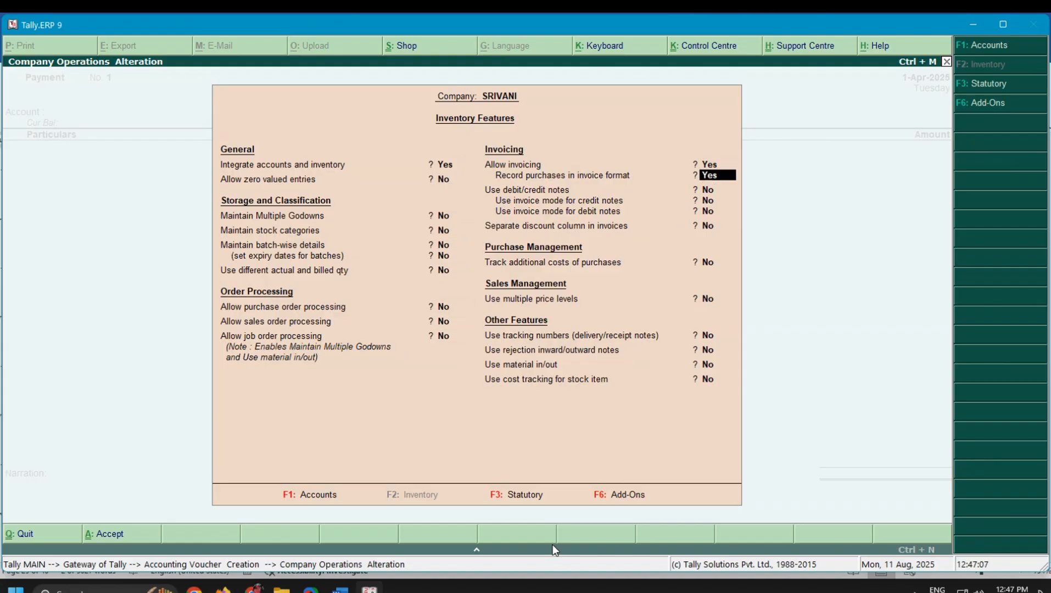
pyautogui.press('Return')
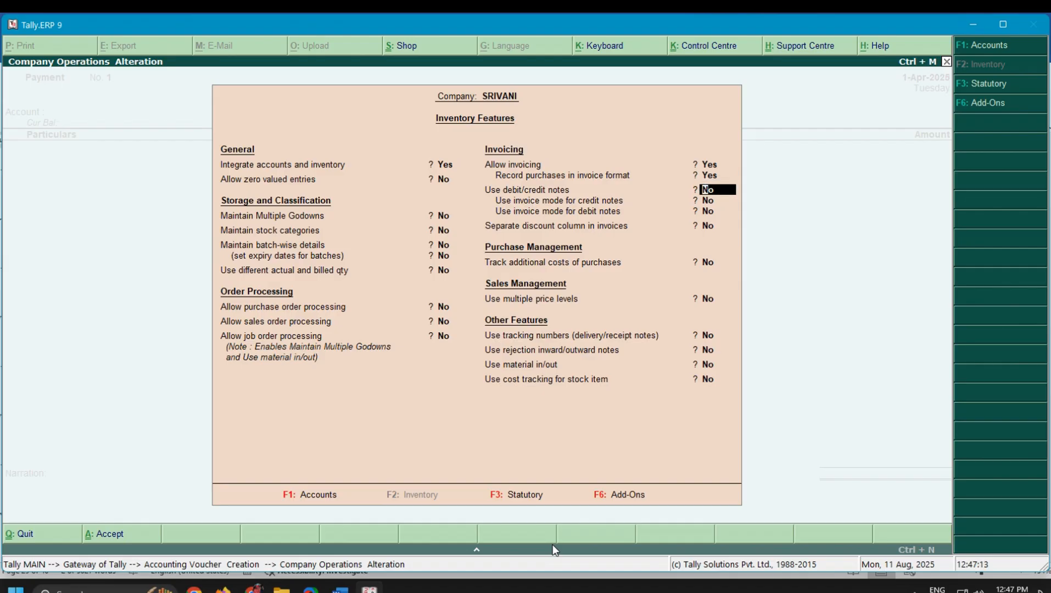
pyautogui.write('Y')
pyautogui.press('Return')
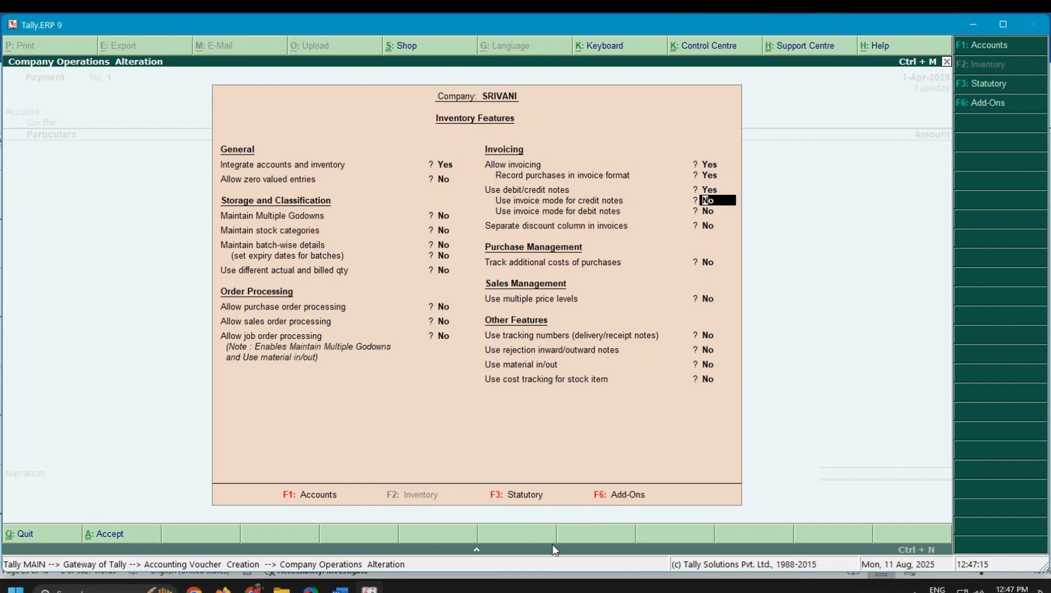
# Step: Set invoice mode to Yes for both credit notes and debit notes
pyautogui.press('t')
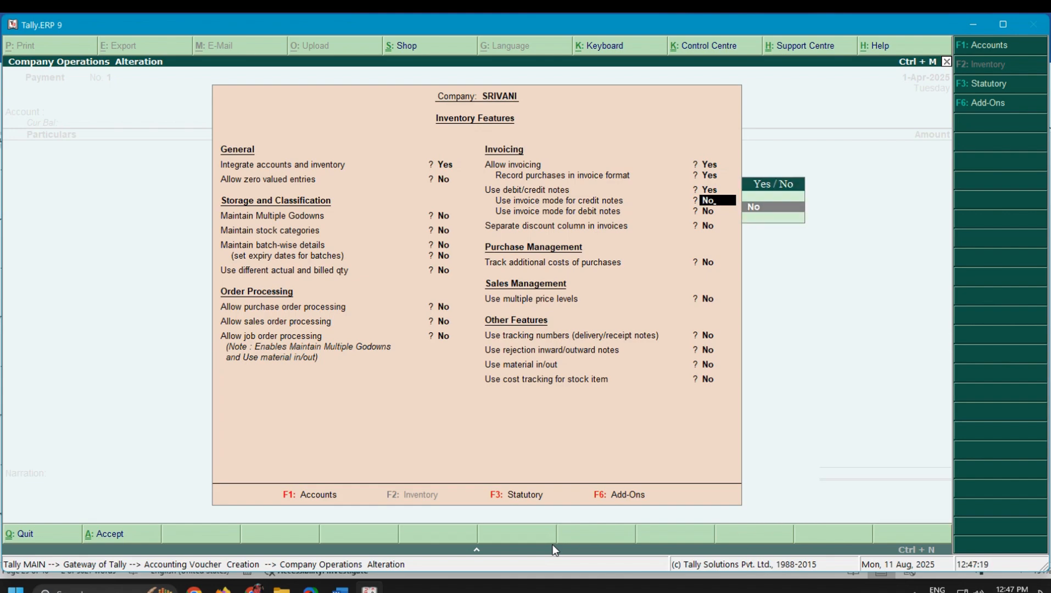
pyautogui.press('y')
pyautogui.press('BackSpace')
pyautogui.press('BackSpace')
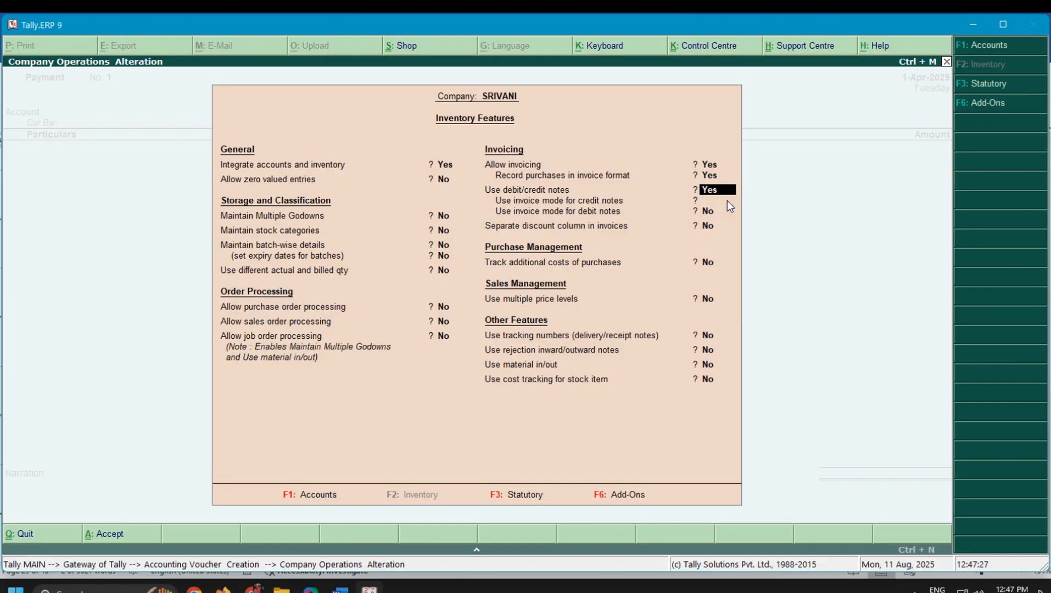
pyautogui.press('y')
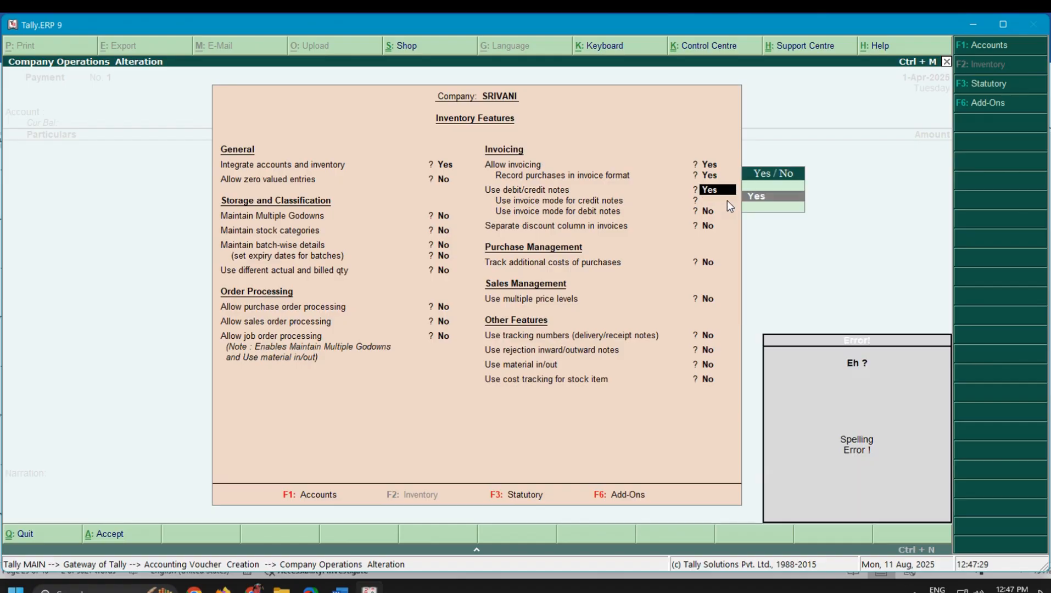
pyautogui.press('BackSpace')
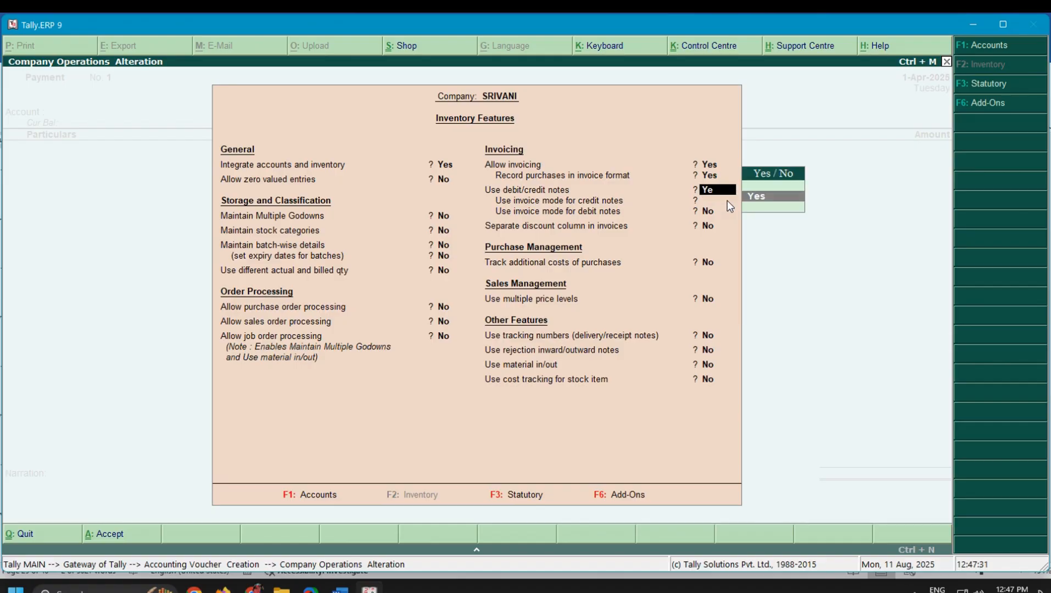
pyautogui.press('Return')
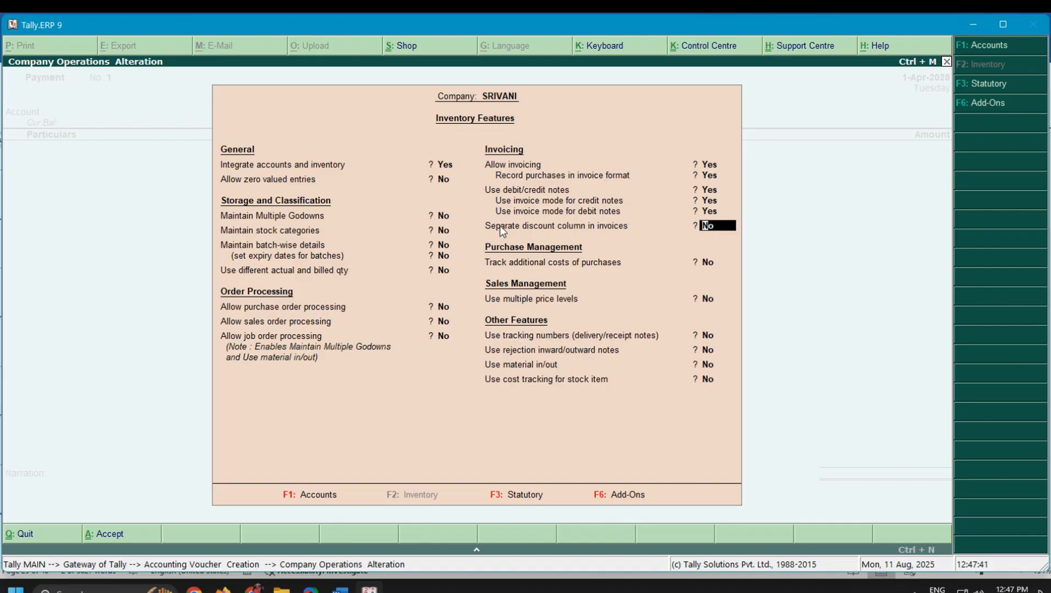
# Step: Set Separate discount column in invoices to Yes and save the inventory features
pyautogui.write('y')
pyautogui.press('Return')
pyautogui.press('Return')
pyautogui.press('Return')
pyautogui.press('Return')
pyautogui.press('Return')
pyautogui.press('Return')
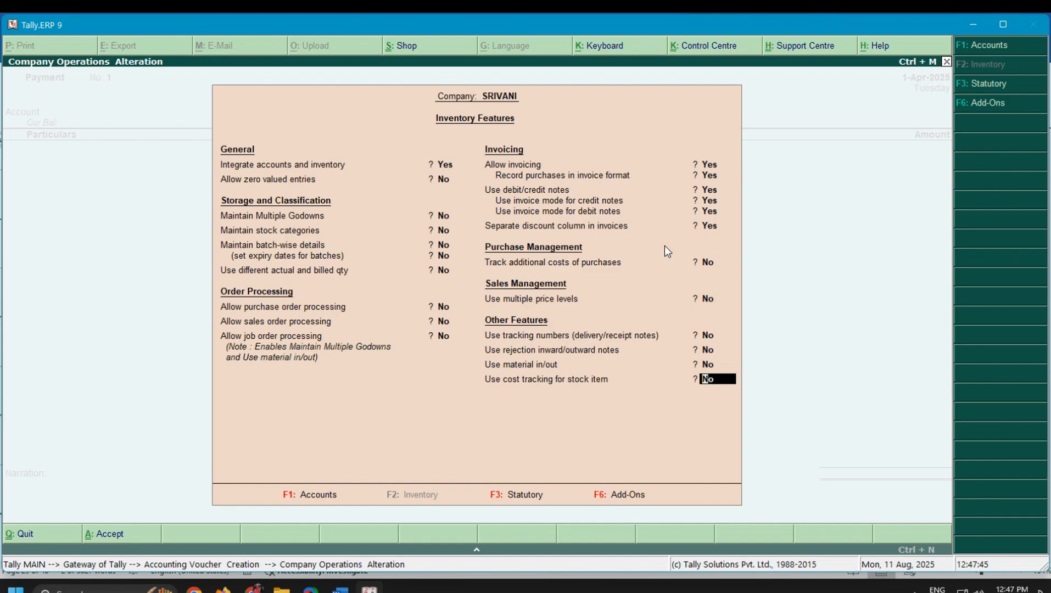
pyautogui.press('Return')
pyautogui.press('Return')
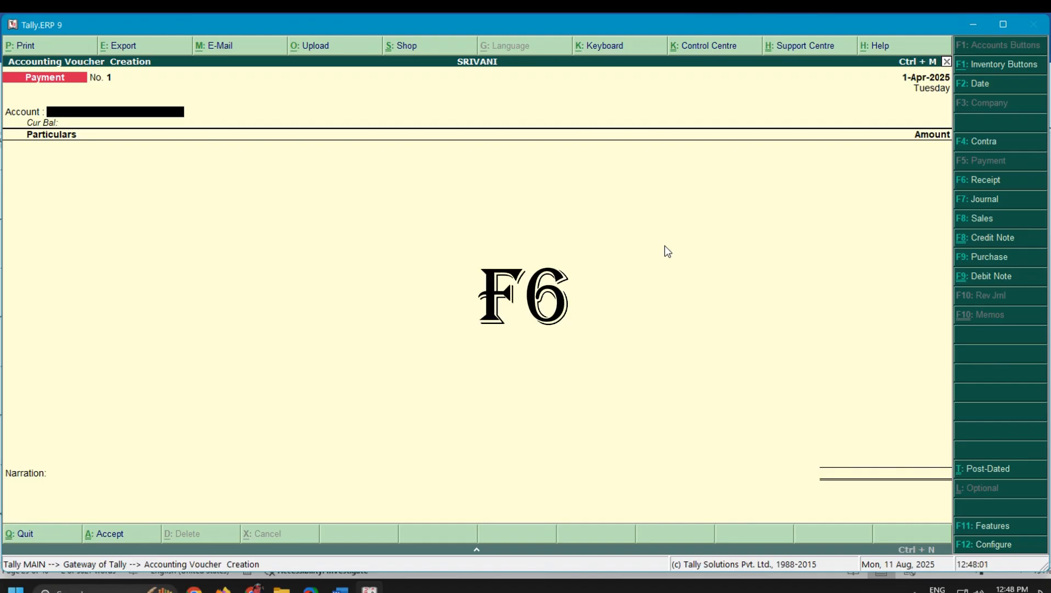
# Step: Start a Receipt voucher with Cash as the account, checking the opening business investment line in the Word notes
pyautogui.press('F6')
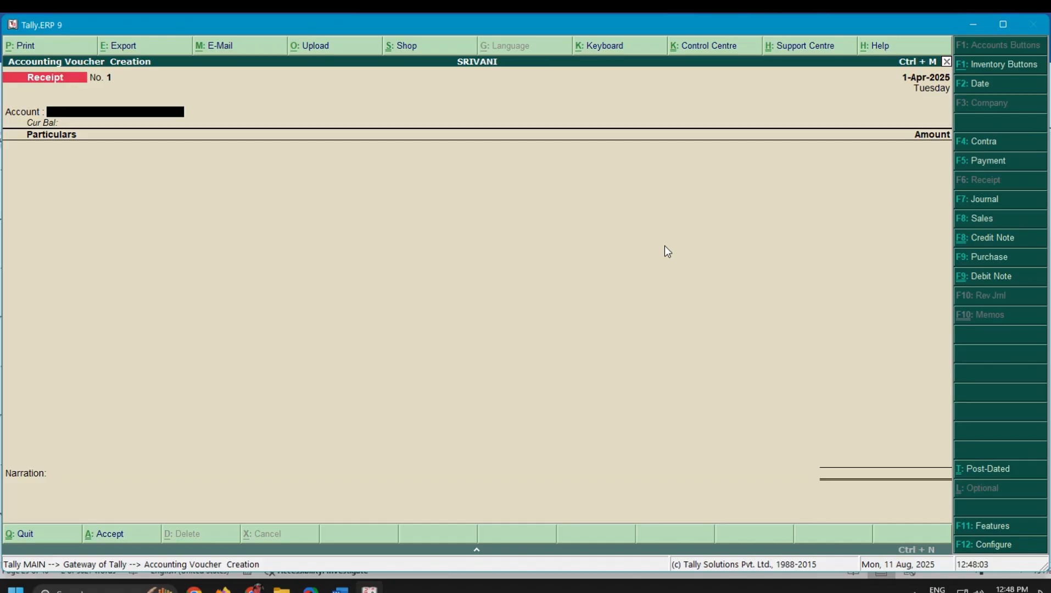
pyautogui.write('CAS')
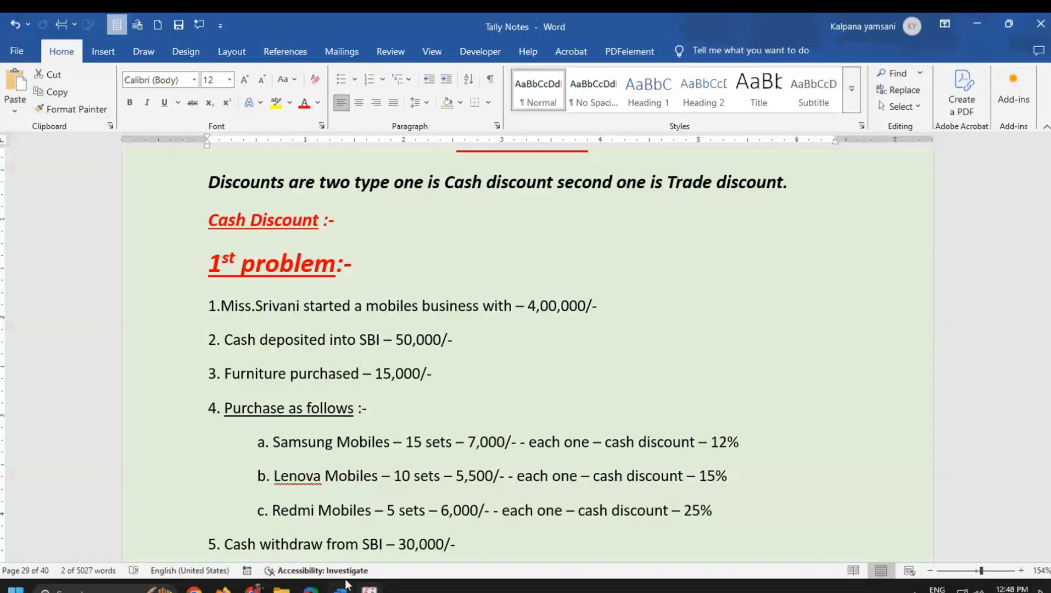
pyautogui.click(341, 589)
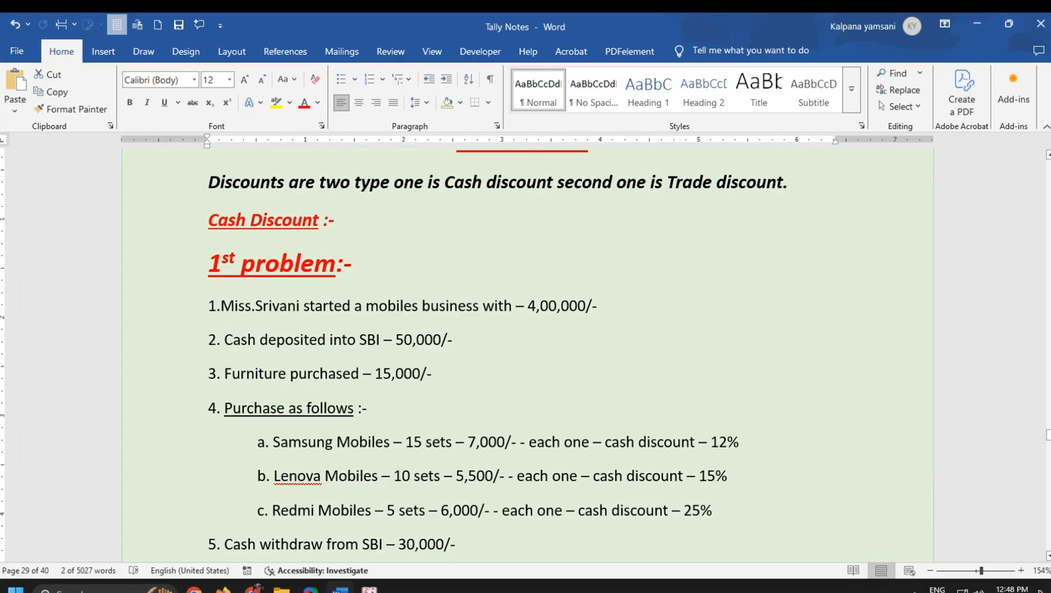
pyautogui.moveTo(191, 306); pyautogui.dragTo(512, 297)
pyautogui.click(629, 340)
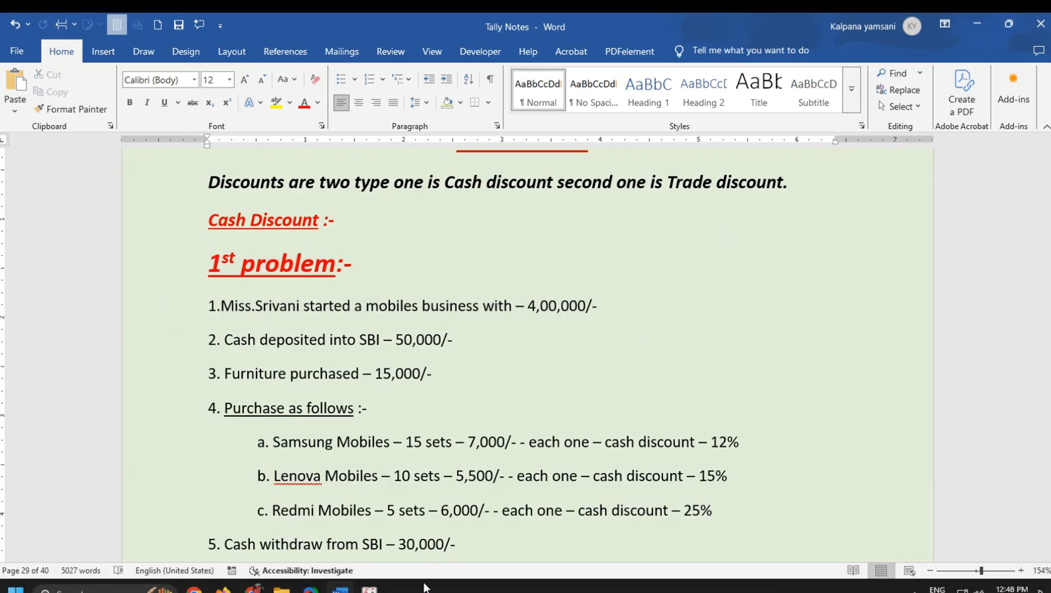
pyautogui.click(369, 589)
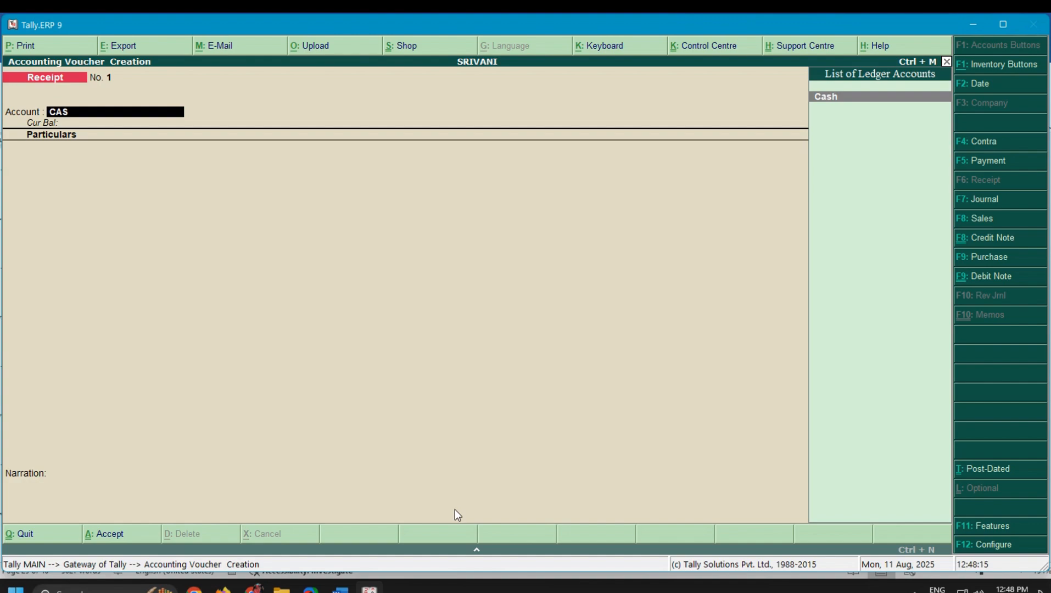
pyautogui.write('H')
pyautogui.press('Return')
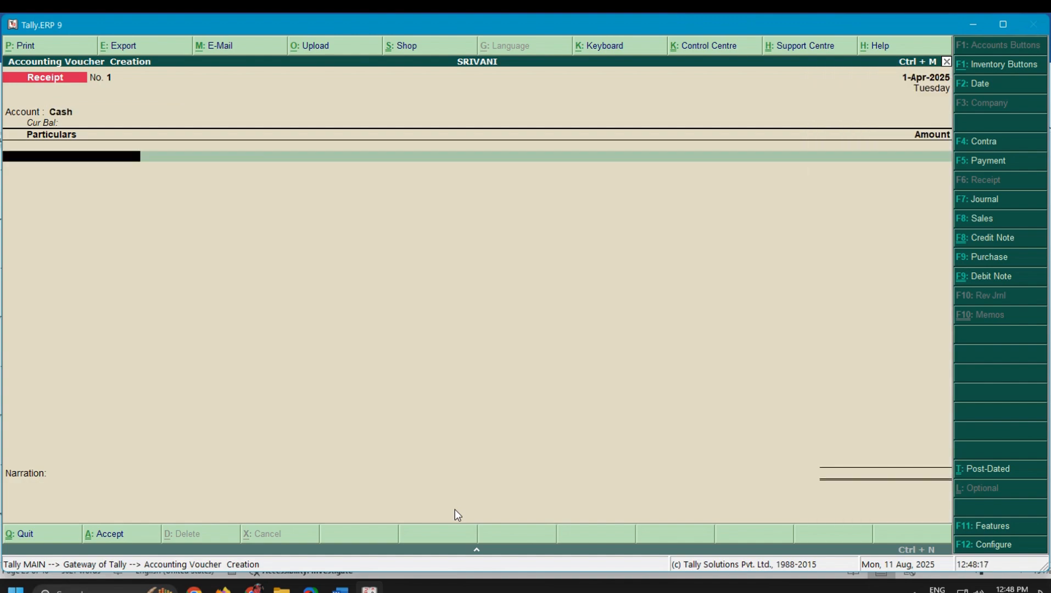
# Step: Enter 400000 against the owner's capital ledger in the receipt and save the voucher without a narration
pyautogui.write('SRI')
pyautogui.press('Return')
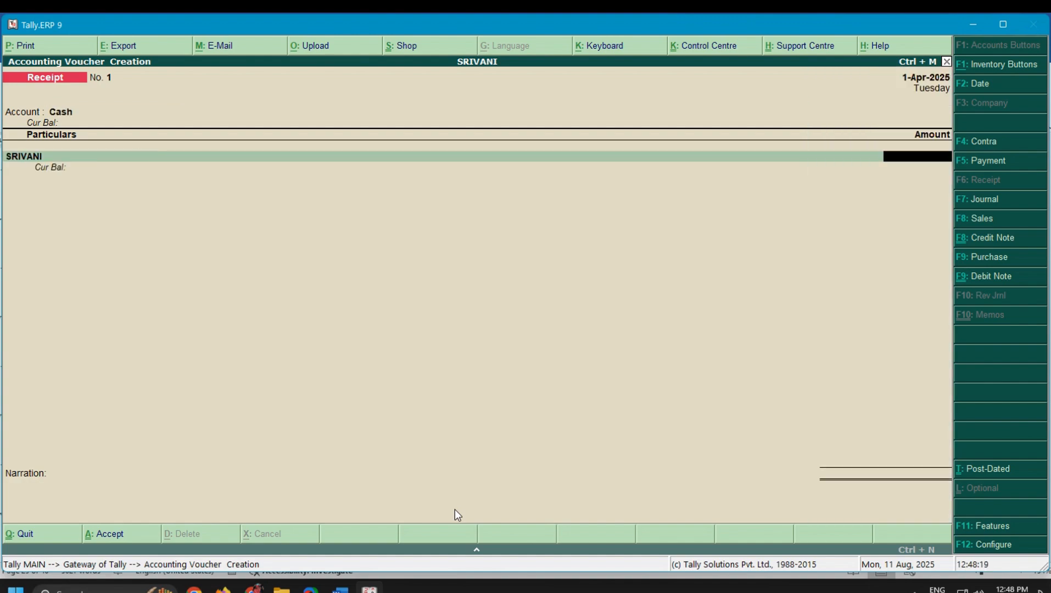
pyautogui.write('400000')
pyautogui.press('Return')
pyautogui.press('Return')
pyautogui.press('Return')
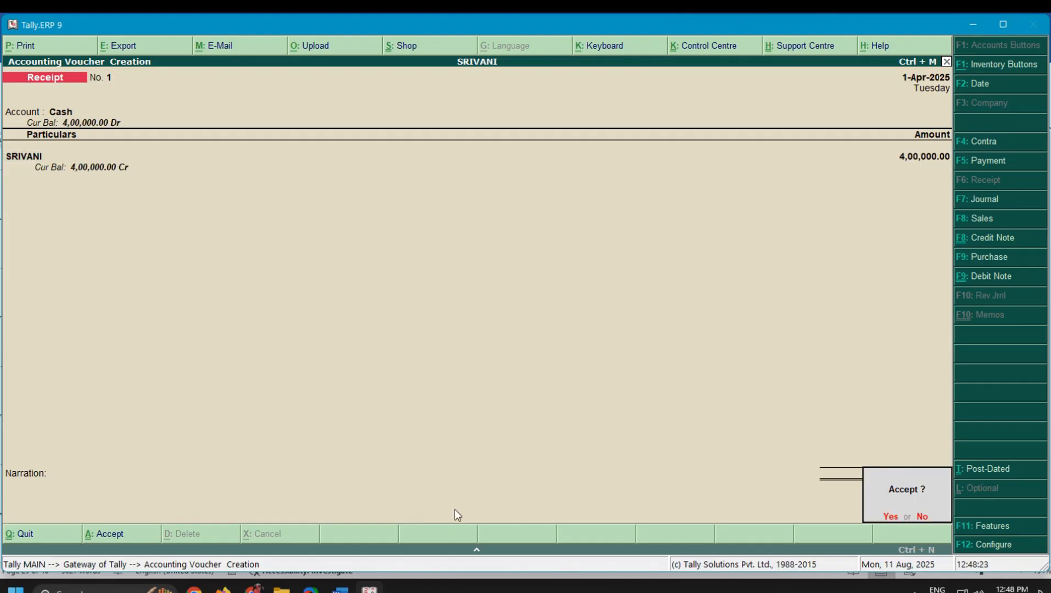
pyautogui.press('Return')
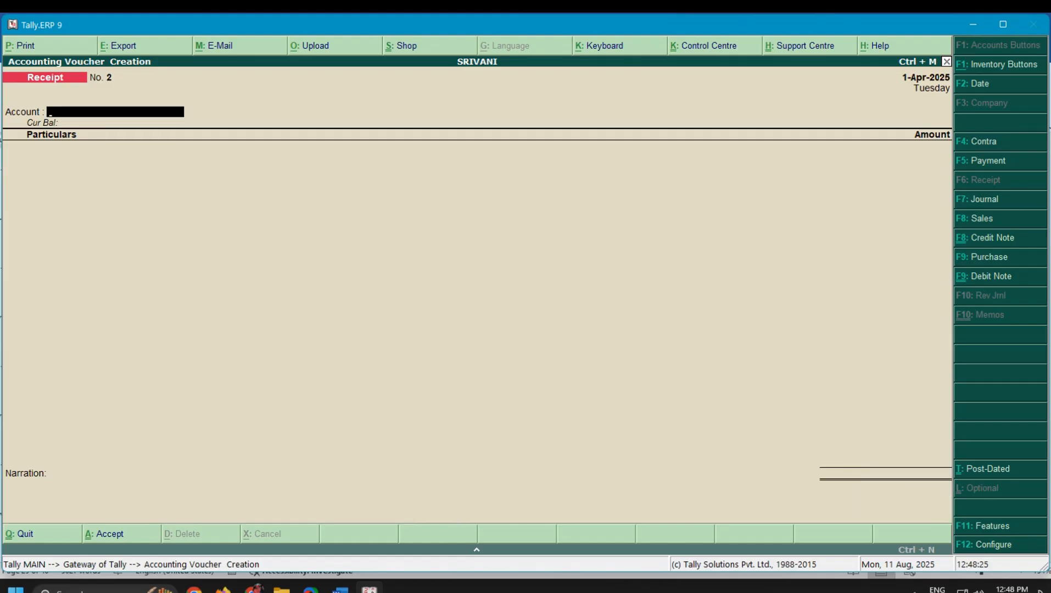
# Step: Start a Contra voucher with SBI as the account, checking the cash deposit line in the Word notes
pyautogui.hotkey('alt', 'Tab')
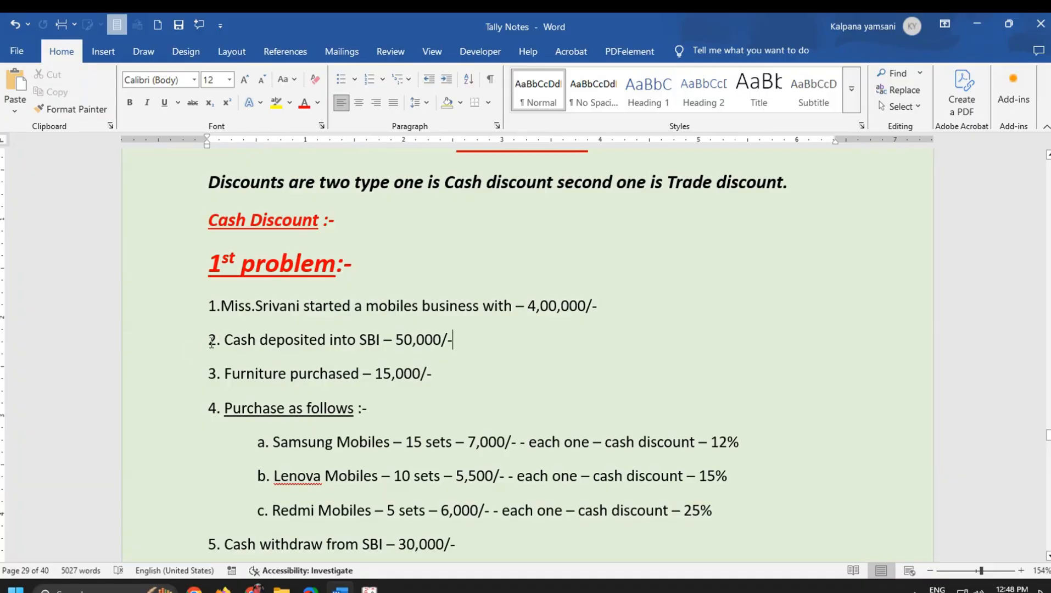
pyautogui.moveTo(209, 341); pyautogui.dragTo(500, 330)
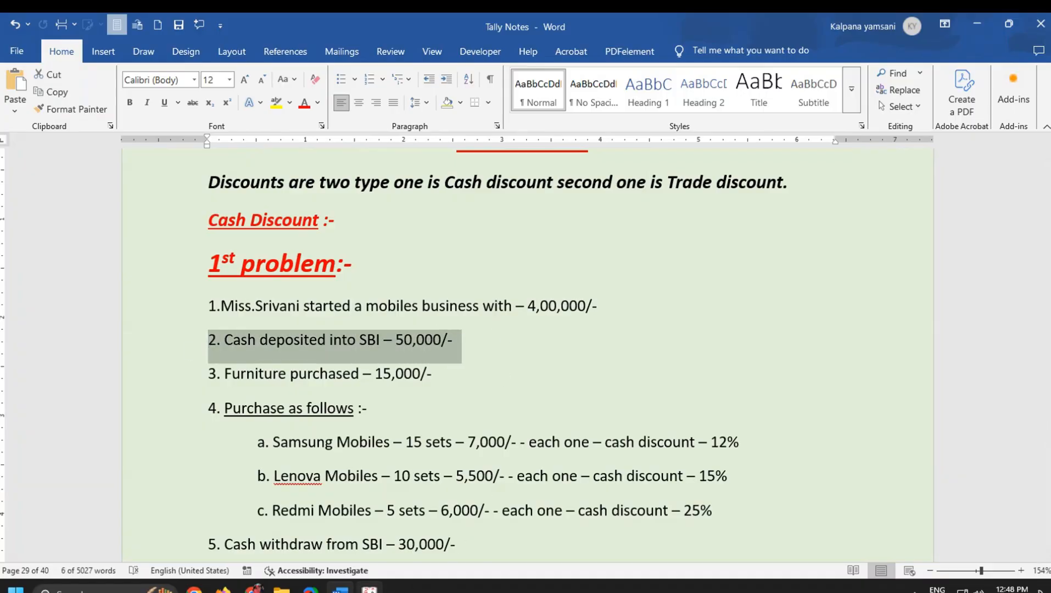
pyautogui.click(369, 590)
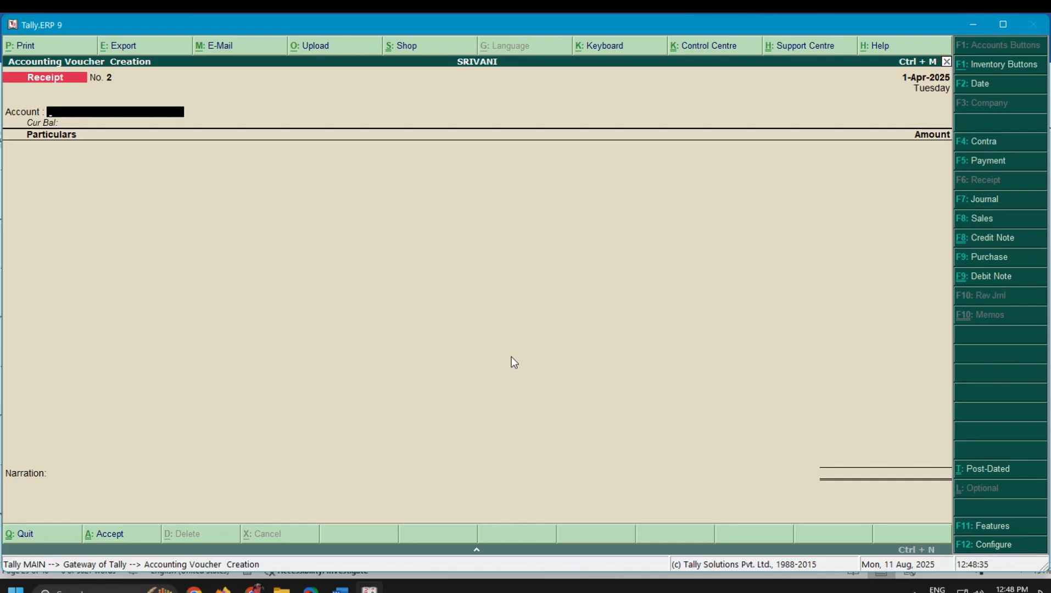
pyautogui.press('F4')
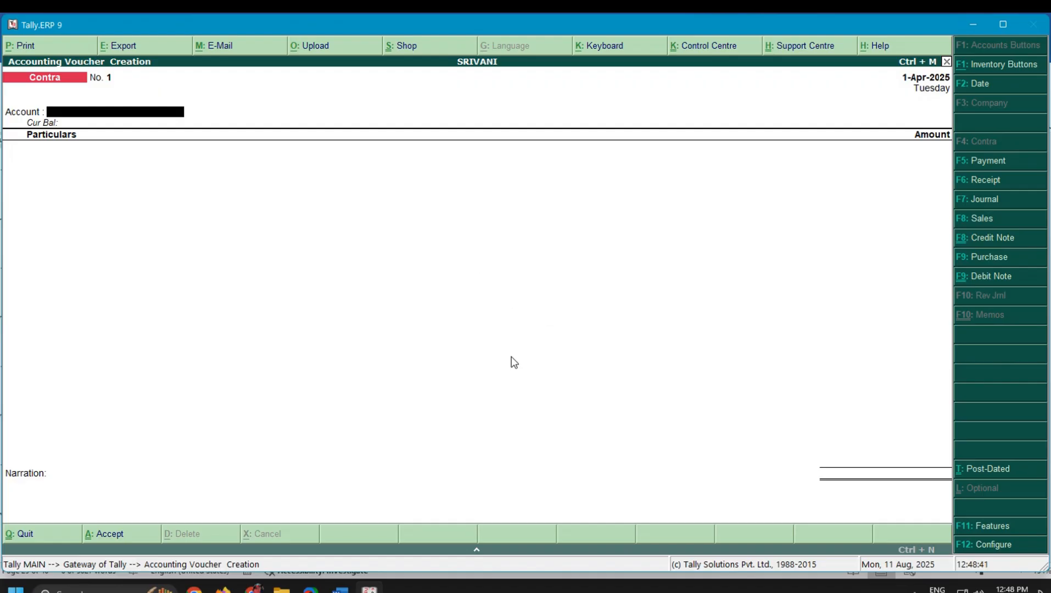
pyautogui.write('SBI')
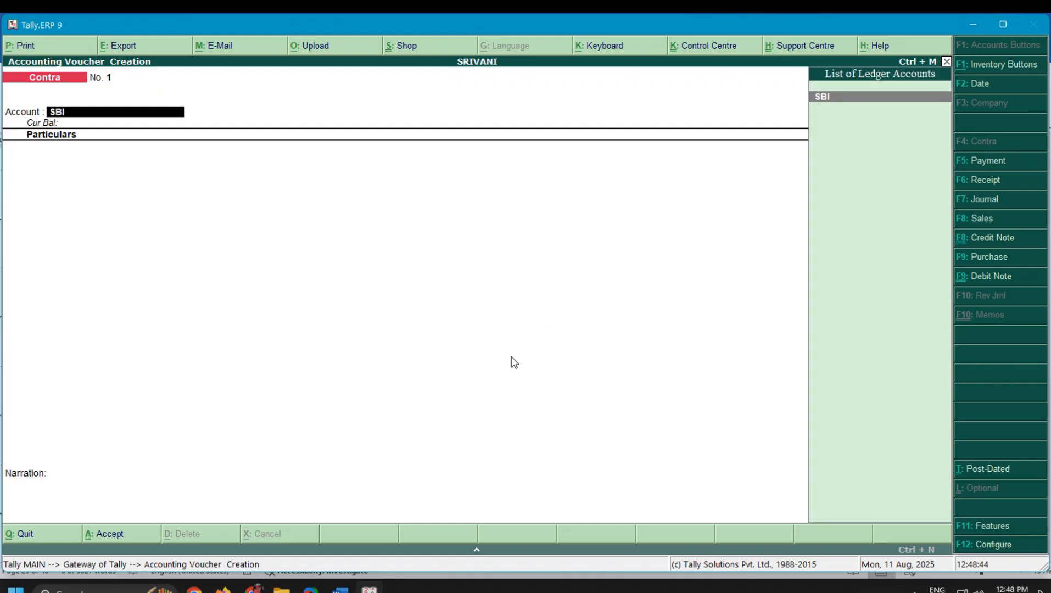
pyautogui.press('Return')
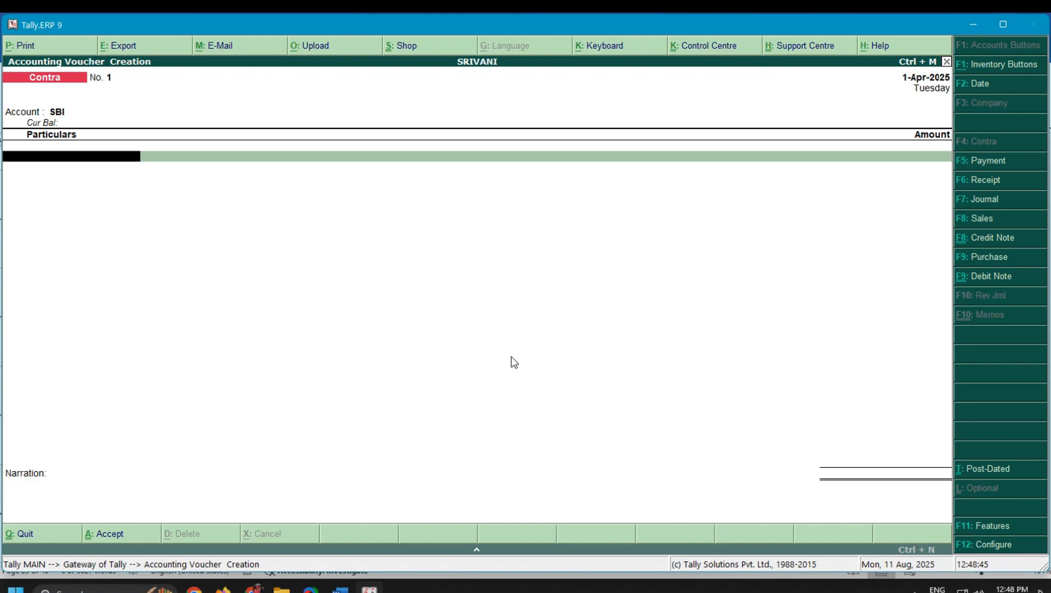
# Step: Enter 50,000 against the Cash ledger in the contra voucher, checking the deposit amount in the Word notes
pyautogui.write('CASH')
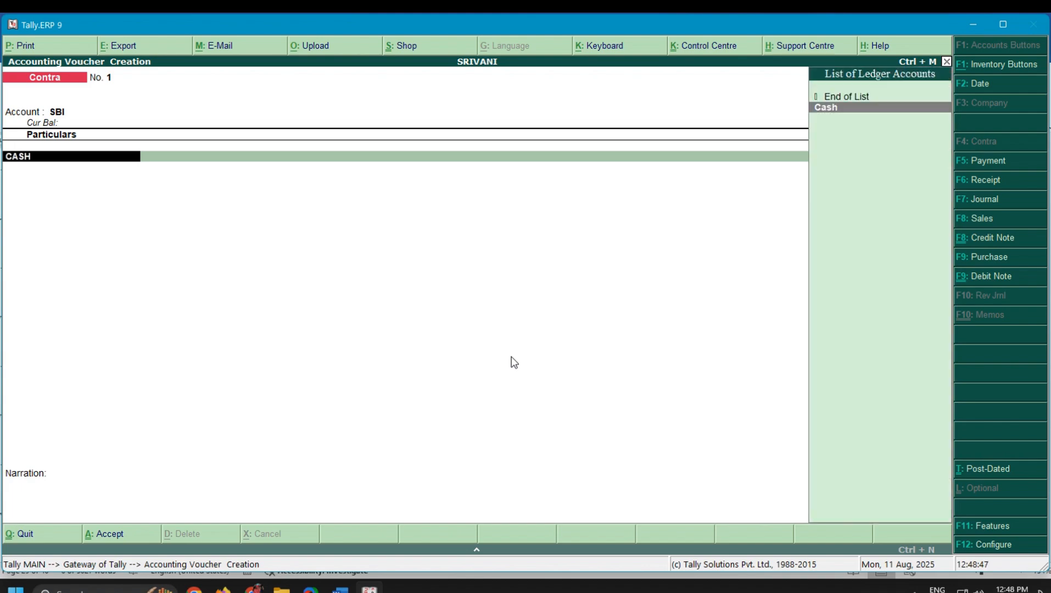
pyautogui.press('Return')
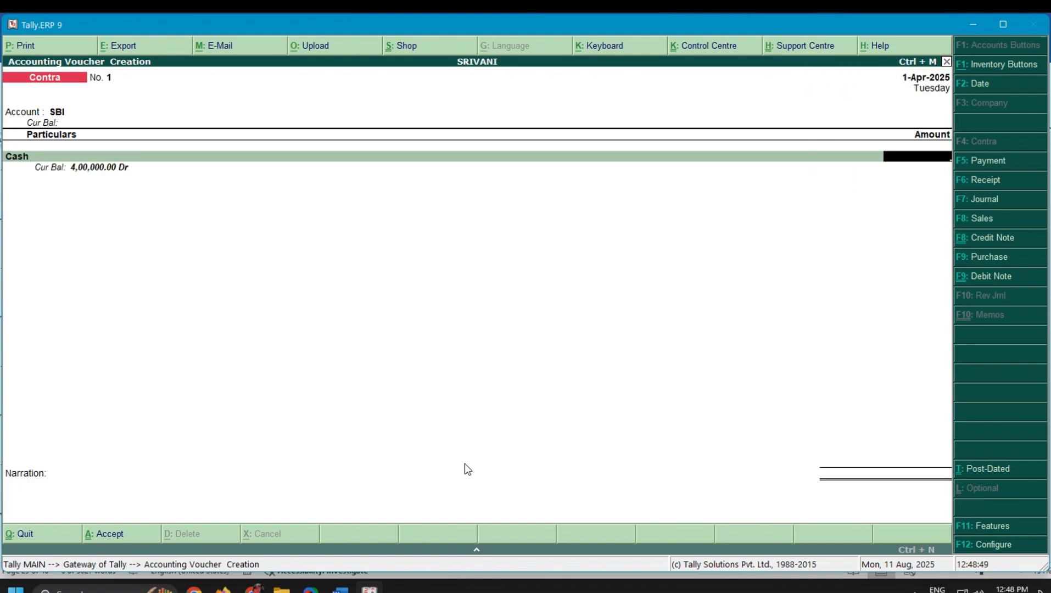
pyautogui.click(341, 589)
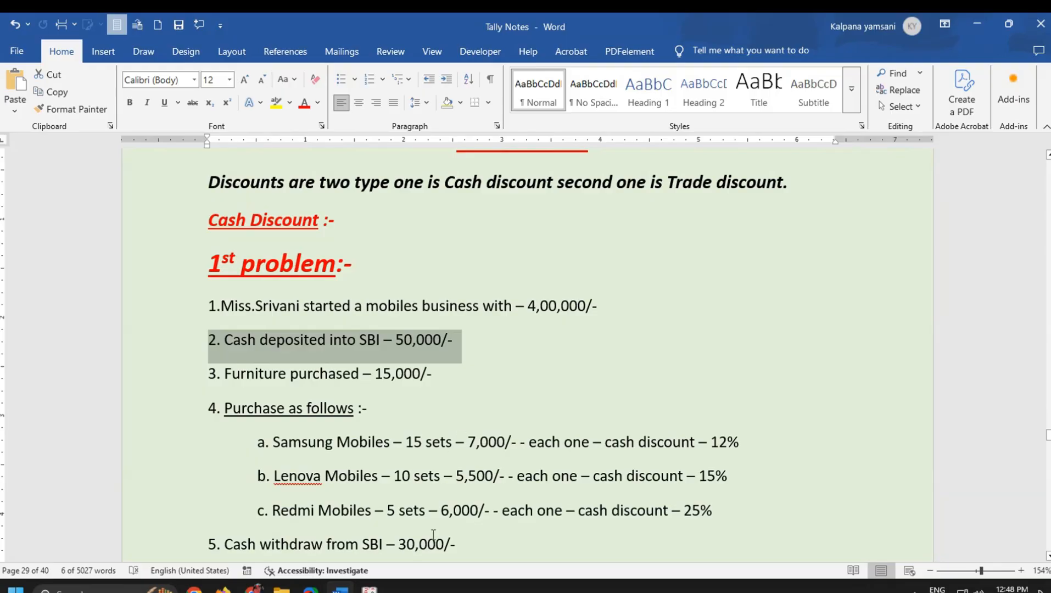
pyautogui.click(370, 589)
pyautogui.write('5')
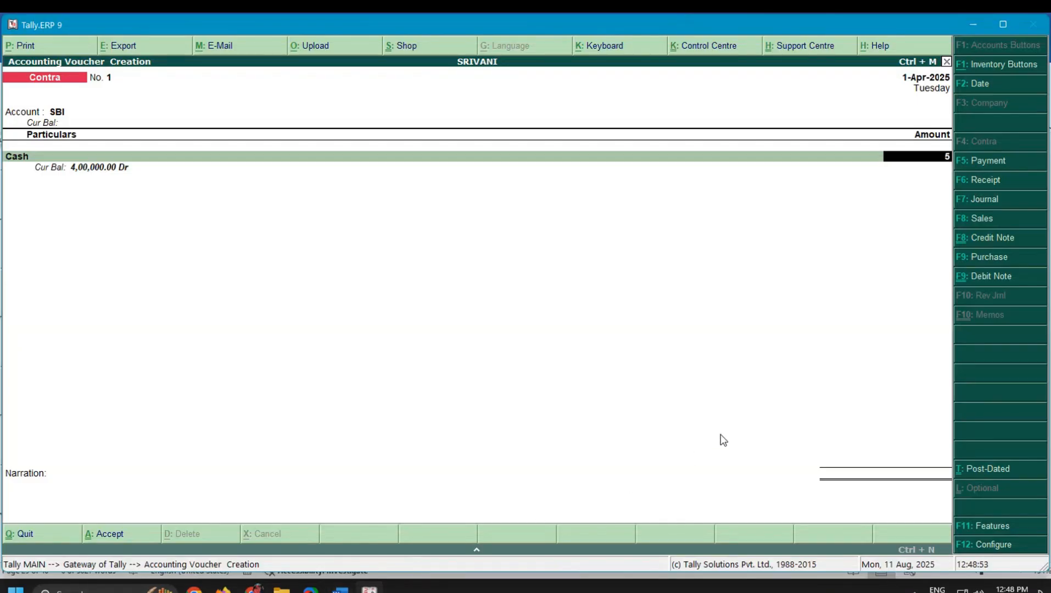
pyautogui.write('0,000')
pyautogui.press('Return')
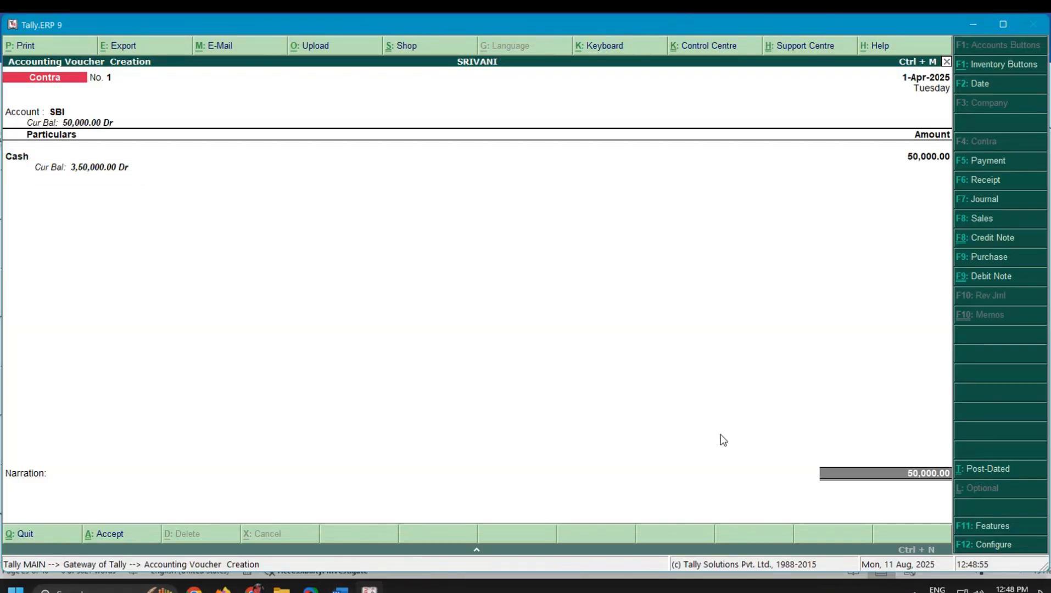
# Step: Leave the SBI instrument details and cash denominations blank and save the contra voucher without a narration
pyautogui.press('Return')
pyautogui.press('Return')
pyautogui.press('Return')
pyautogui.press('Return')
pyautogui.press('Return')
pyautogui.press('Return')
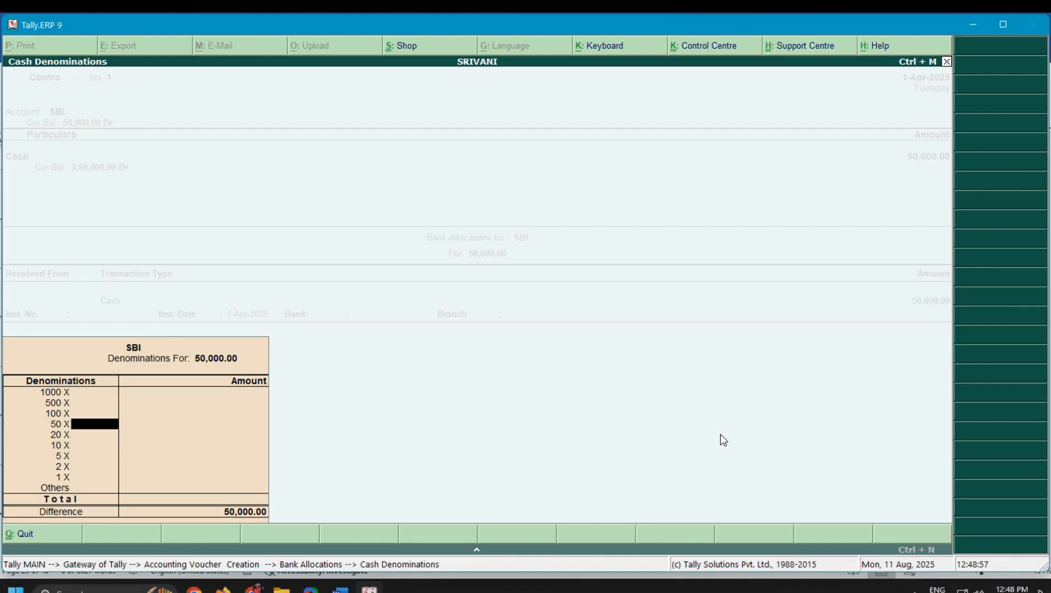
pyautogui.press('Return')
pyautogui.press('Return')
pyautogui.press('Return')
pyautogui.press('Return')
pyautogui.press('Return')
pyautogui.press('Return')
pyautogui.press('Return')
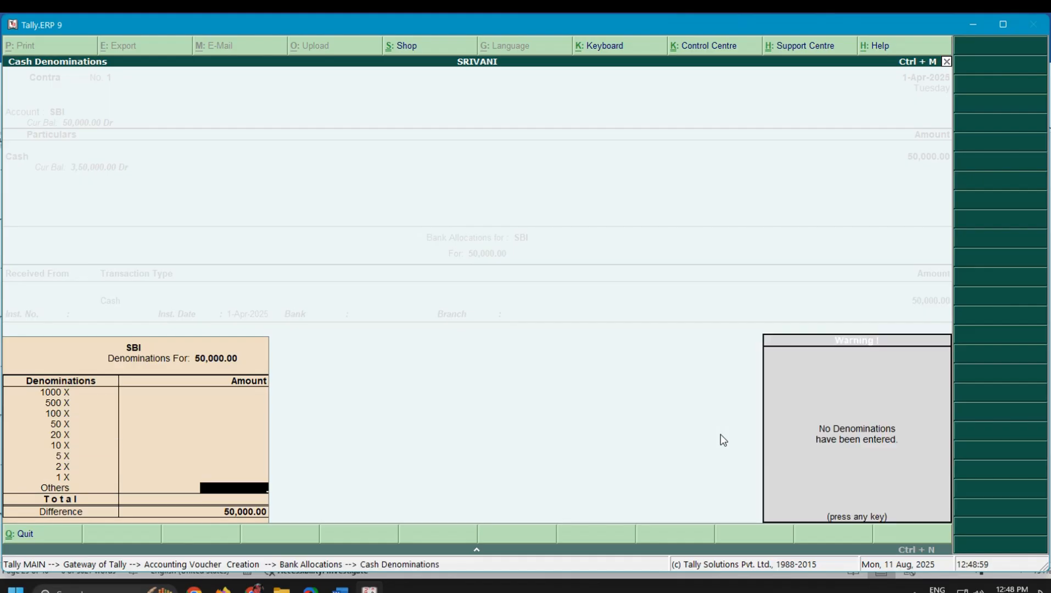
pyautogui.press('Return')
pyautogui.press('Return')
pyautogui.press('Return')
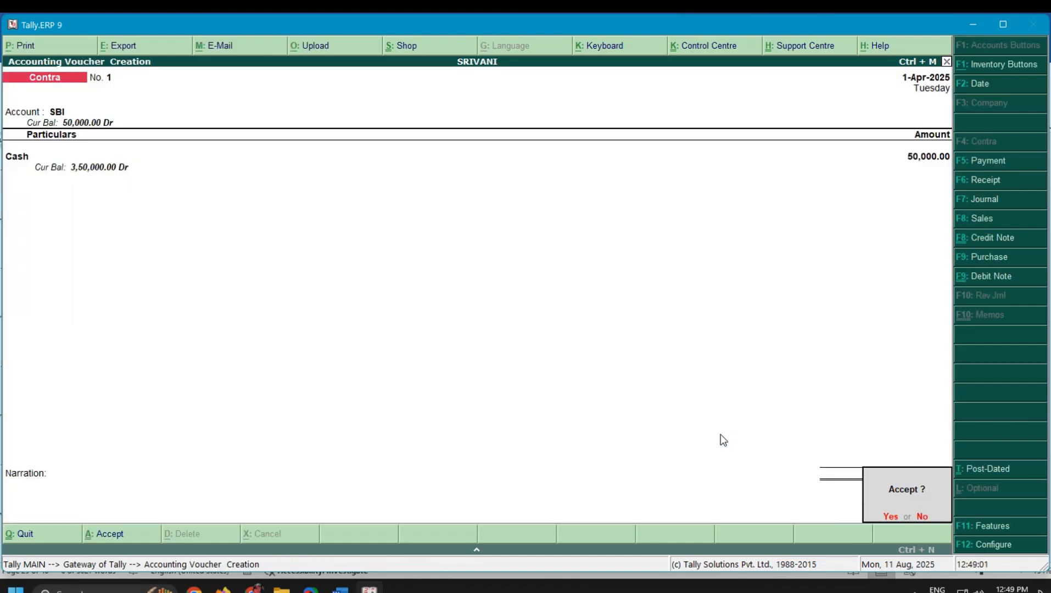
pyautogui.press('Return')
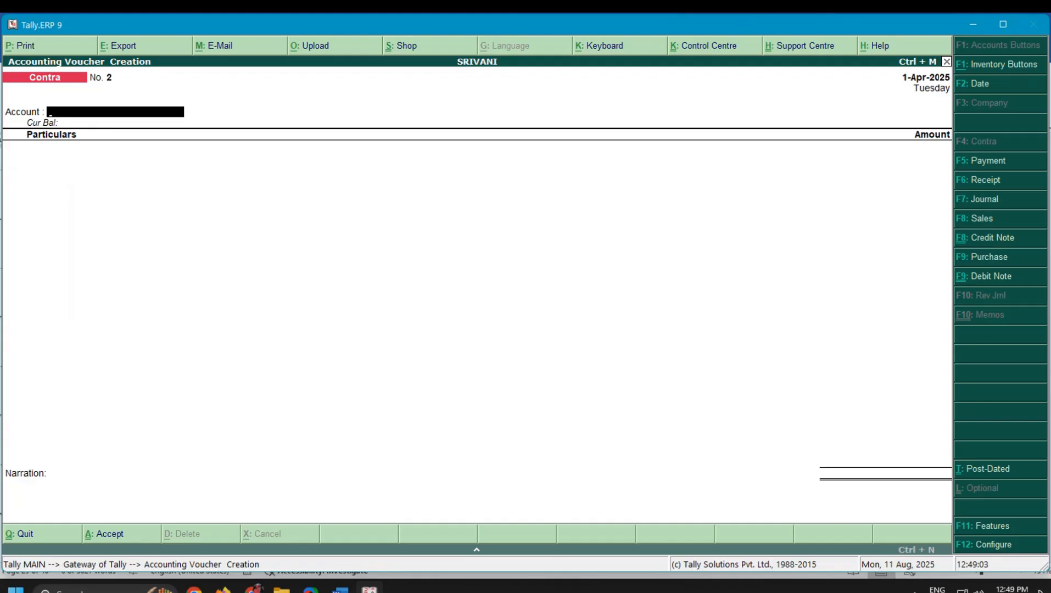
# Step: Start a Payment voucher with Cash as the account, checking the furniture purchase line in the Word notes
pyautogui.click(341, 590)
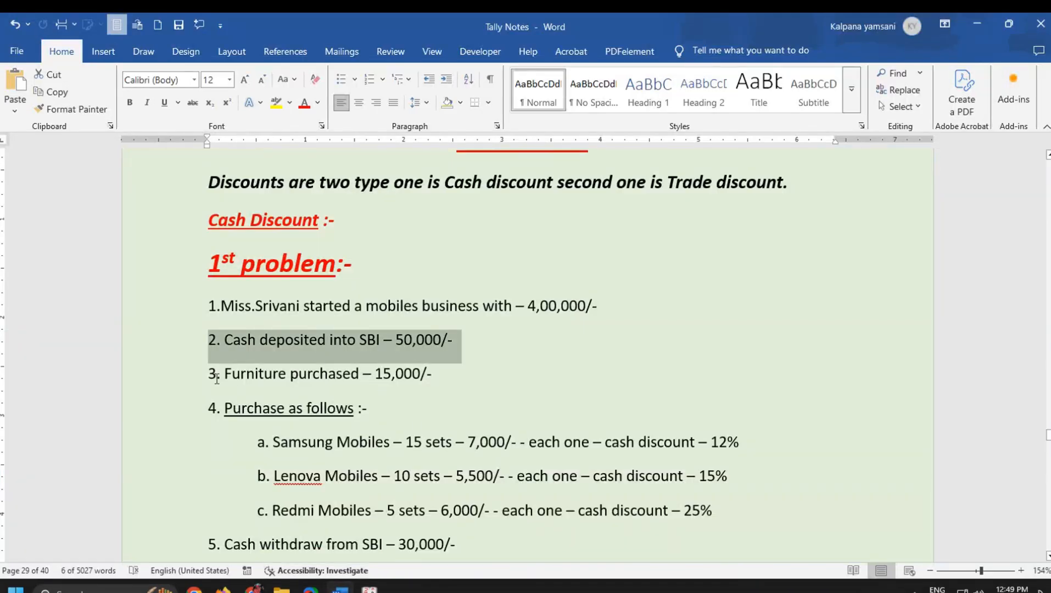
pyautogui.moveTo(209, 372); pyautogui.dragTo(439, 375)
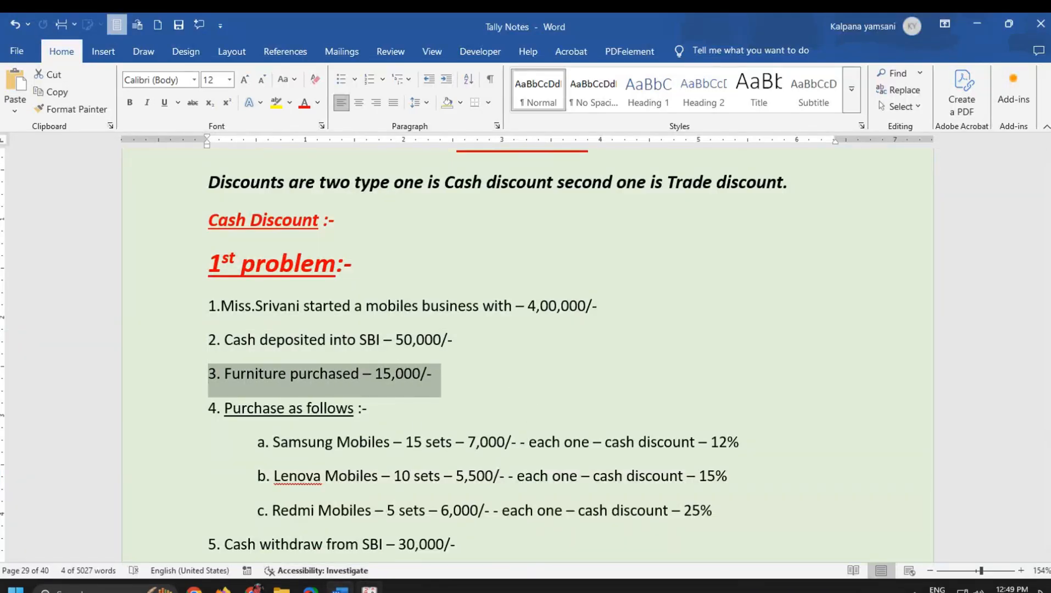
pyautogui.hotkey('alt', 'Tab')
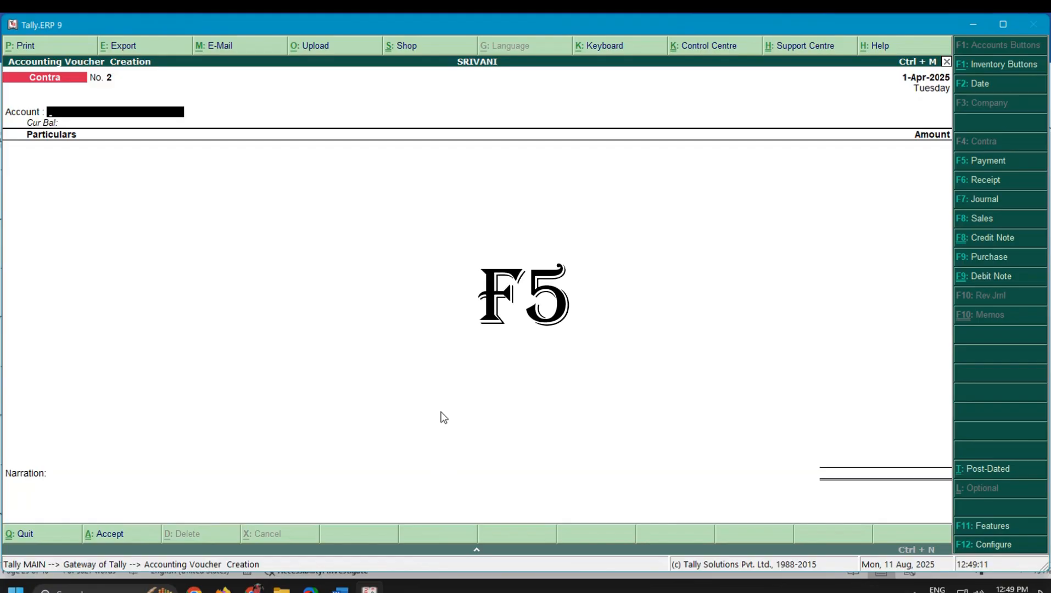
pyautogui.press('F5')
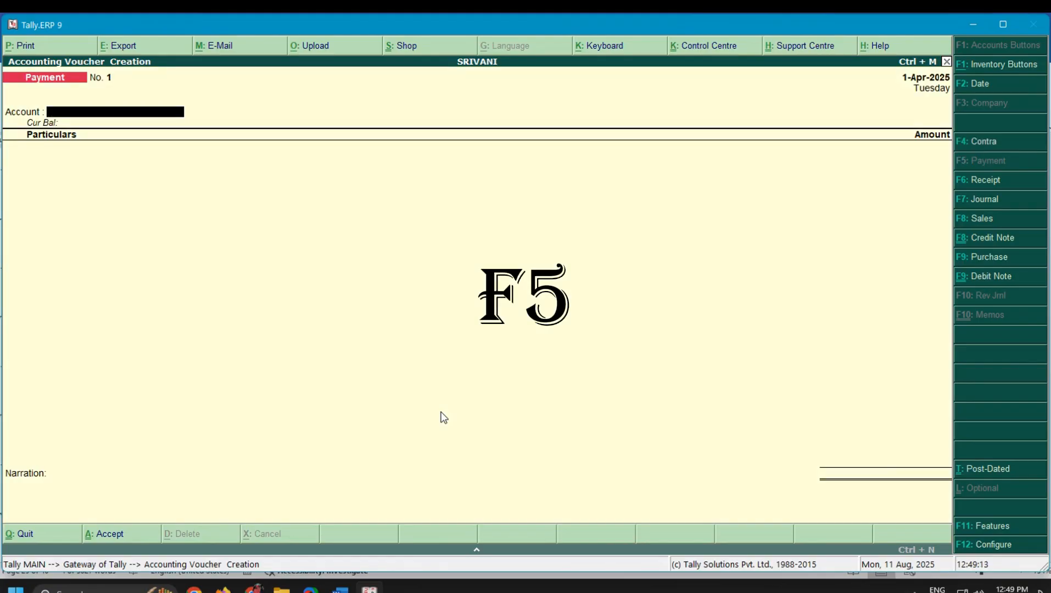
pyautogui.write('CASH')
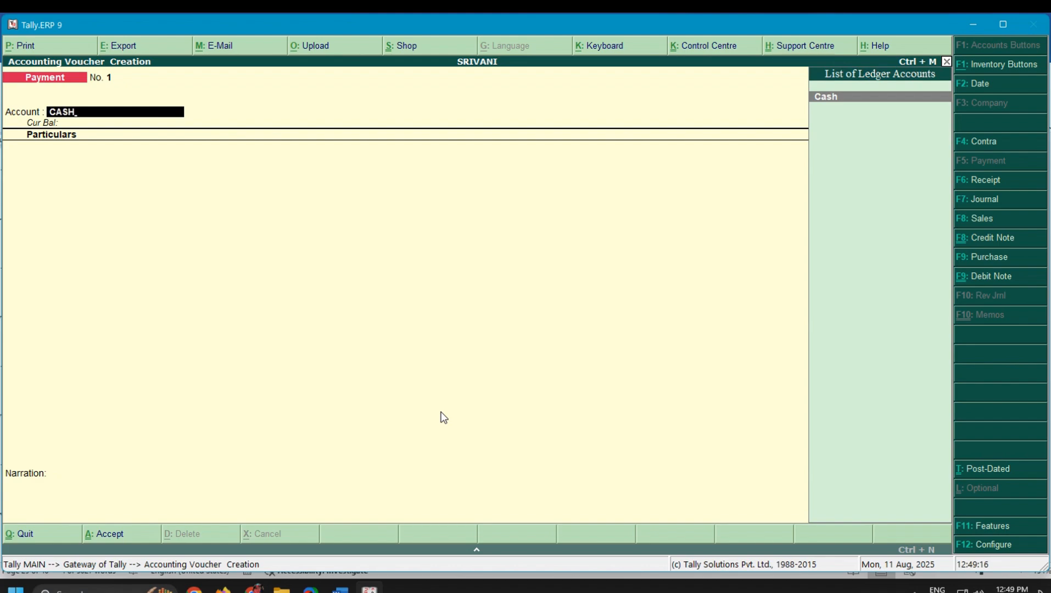
pyautogui.press('Return')
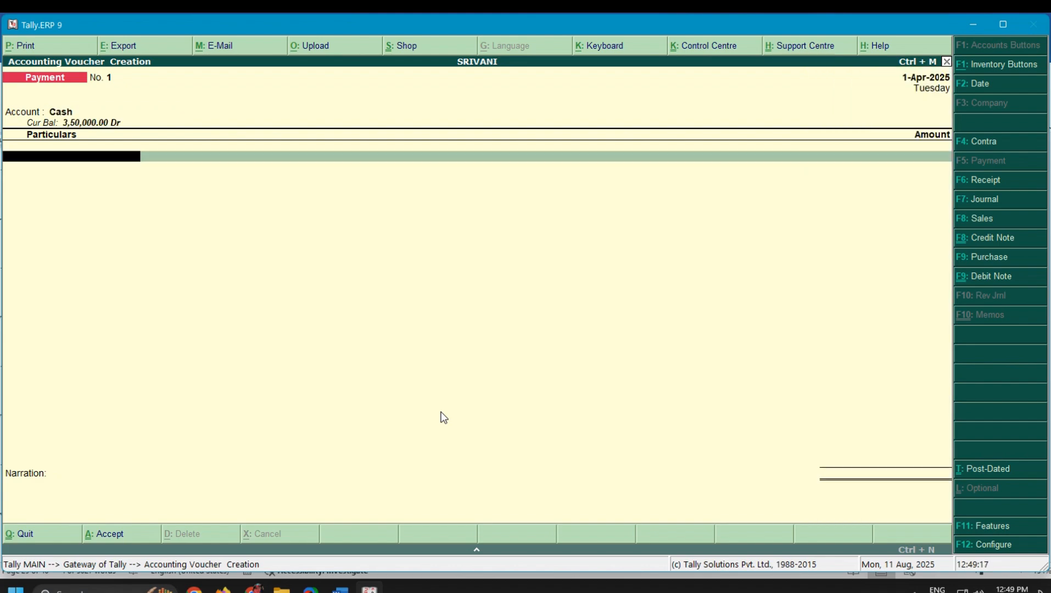
# Step: Enter 15000 against the FURNITURE PURCHASED ledger in the payment and save the voucher without a narration
pyautogui.write('FUR')
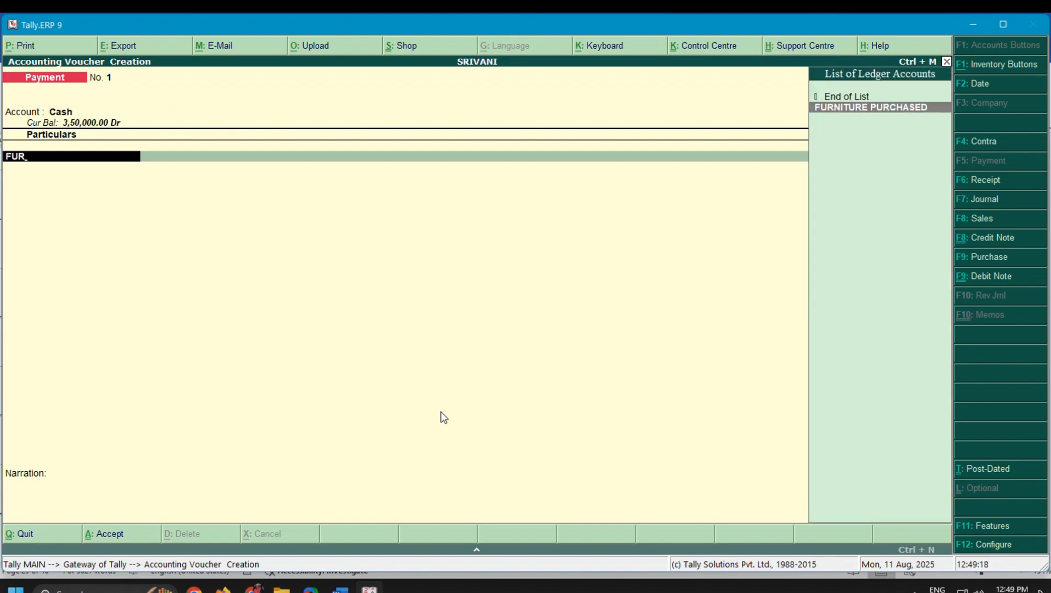
pyautogui.press('Return')
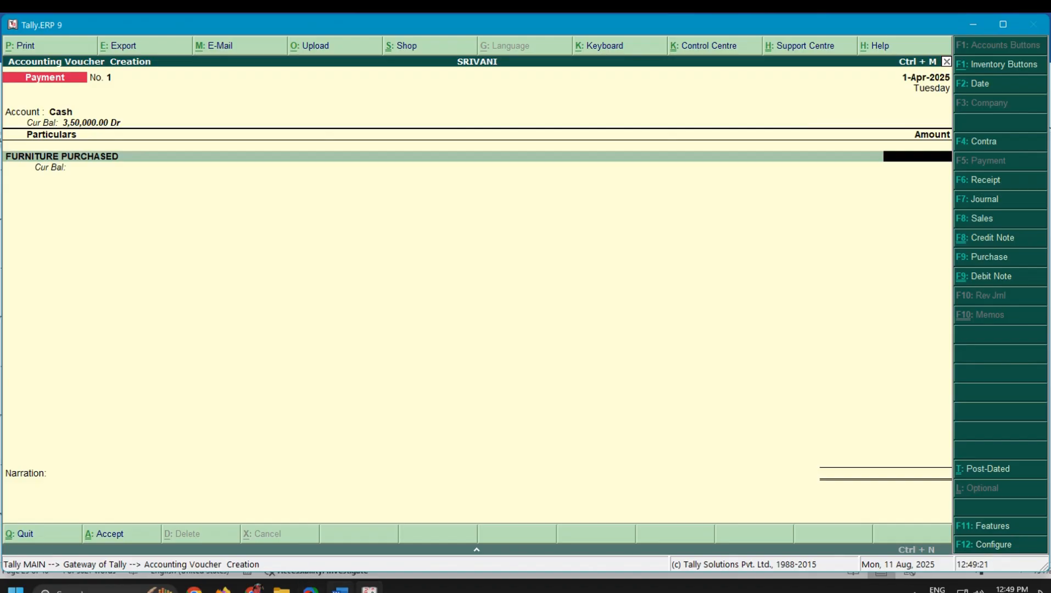
pyautogui.click(341, 589)
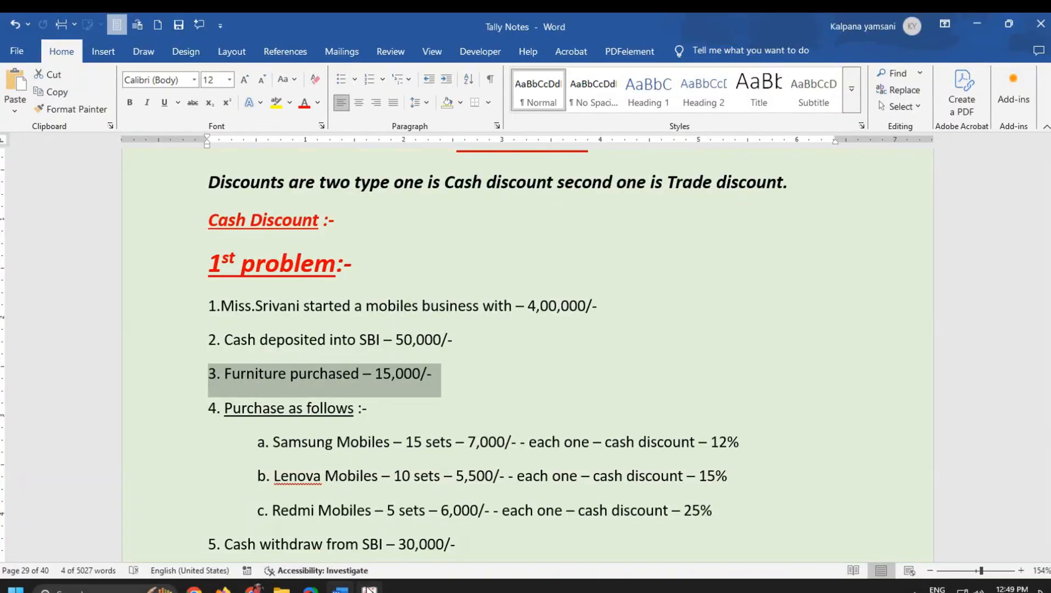
pyautogui.click(369, 590)
pyautogui.write('150000')
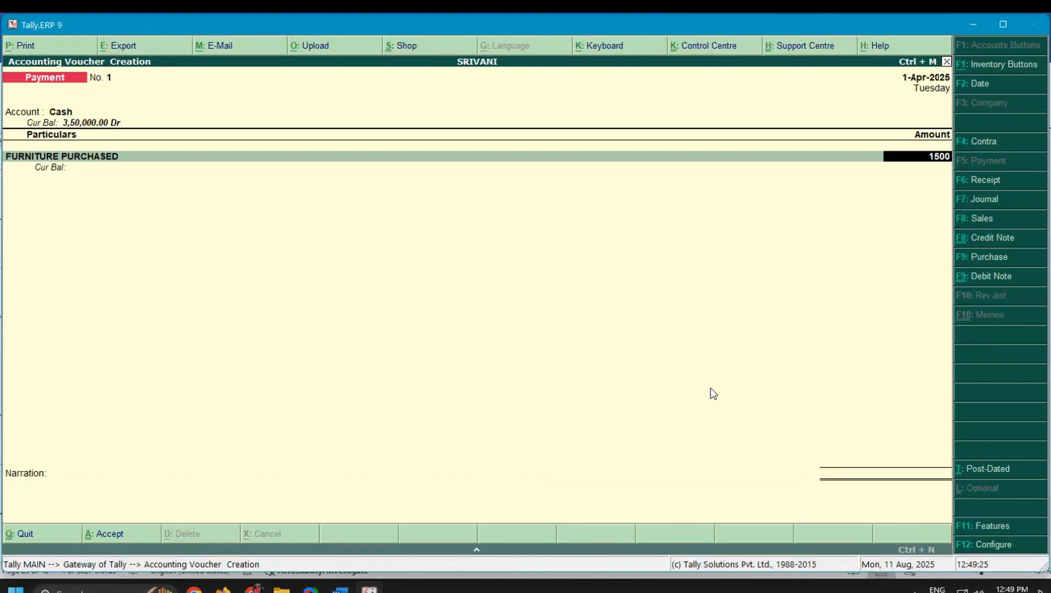
pyautogui.press('Return')
pyautogui.press('Return')
pyautogui.press('Return')
pyautogui.press('Return')
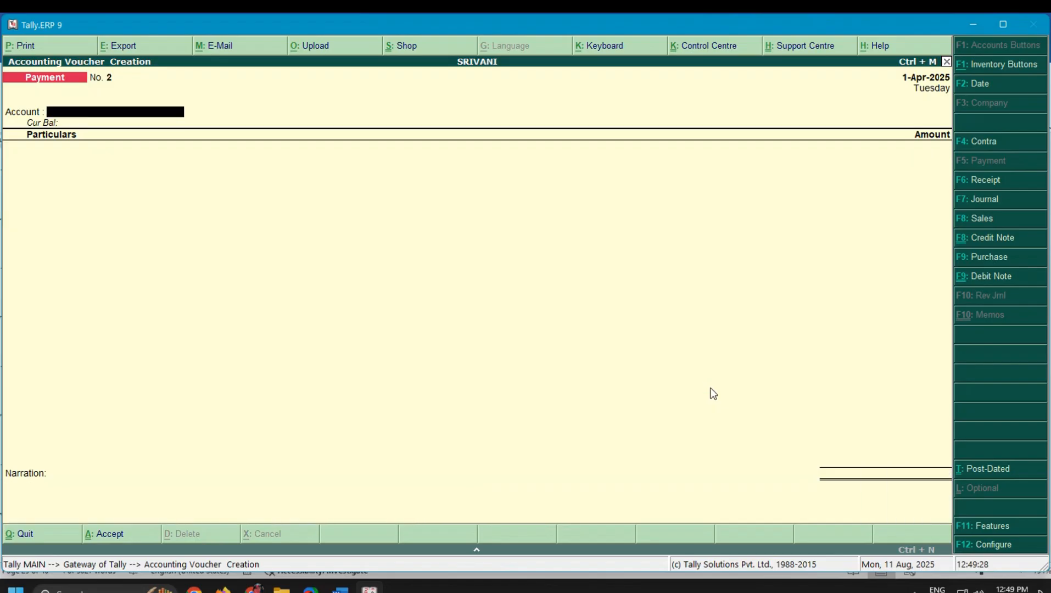
# Step: Review the purchase lines in the Word notes and start a Purchase voucher with Cash as the party and no supplier invoice number
pyautogui.click(341, 589)
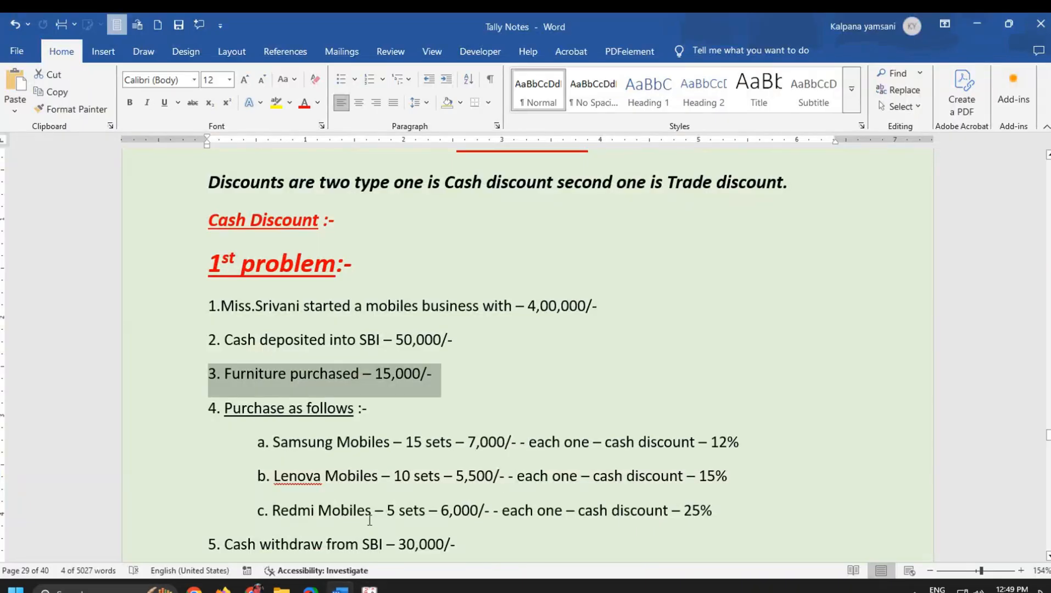
pyautogui.scroll(-3, 453, 404)
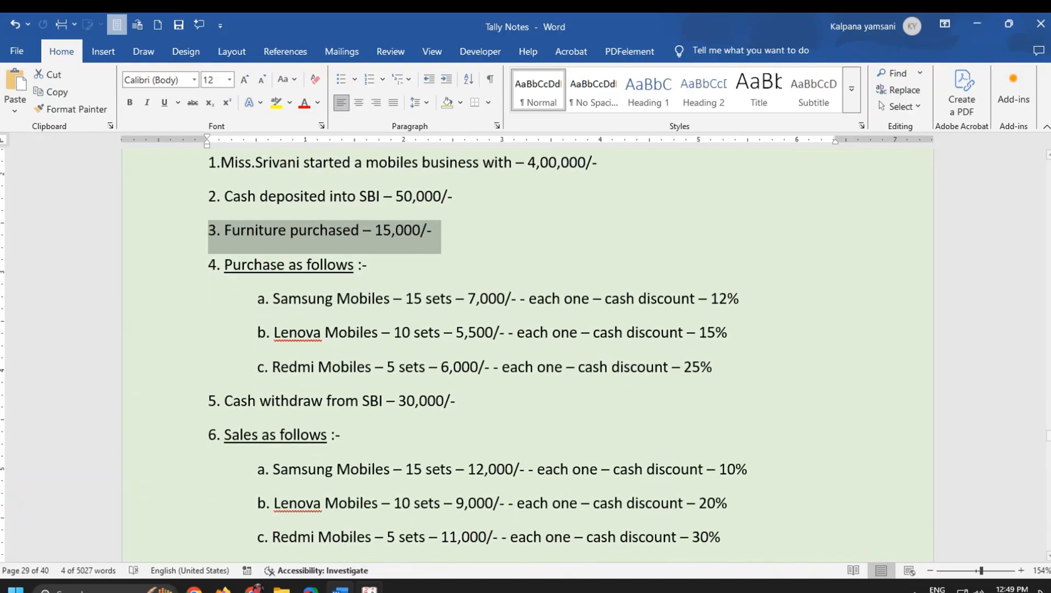
pyautogui.moveTo(370, 589)
pyautogui.click(360, 541)
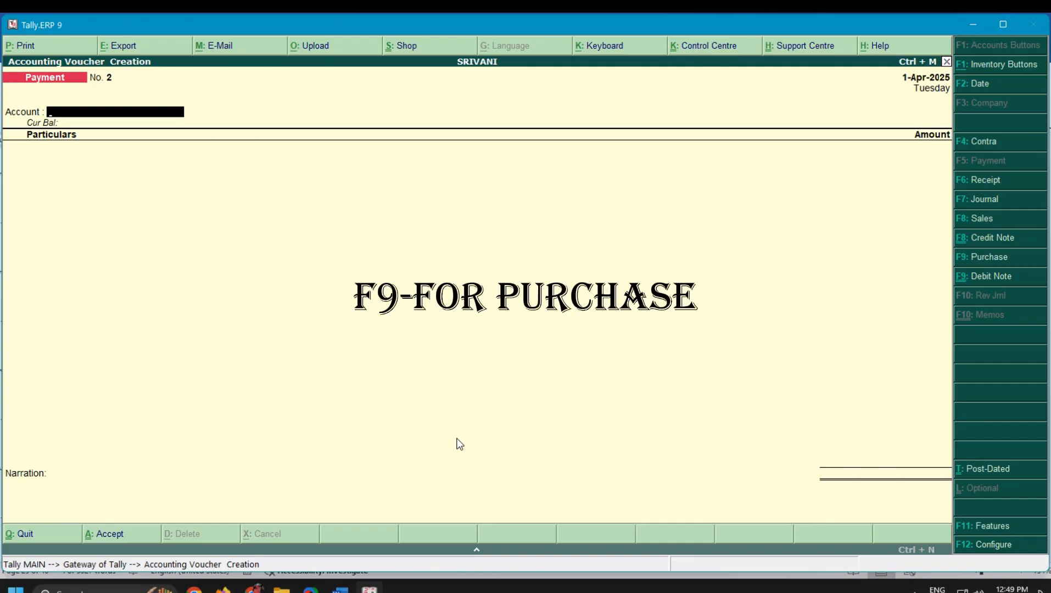
pyautogui.press('F9')
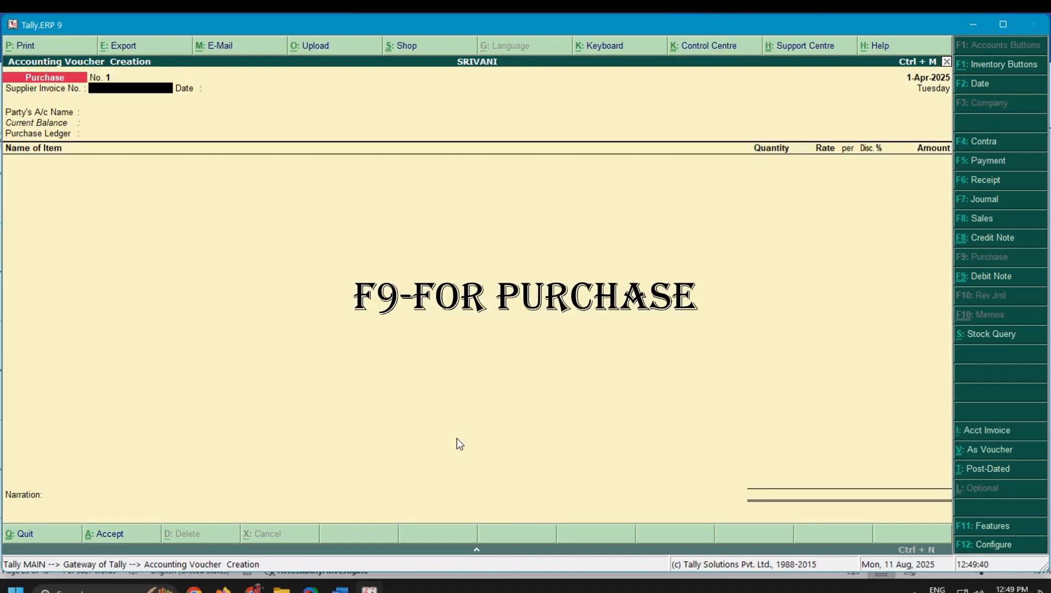
pyautogui.press('Return')
pyautogui.press('Return')
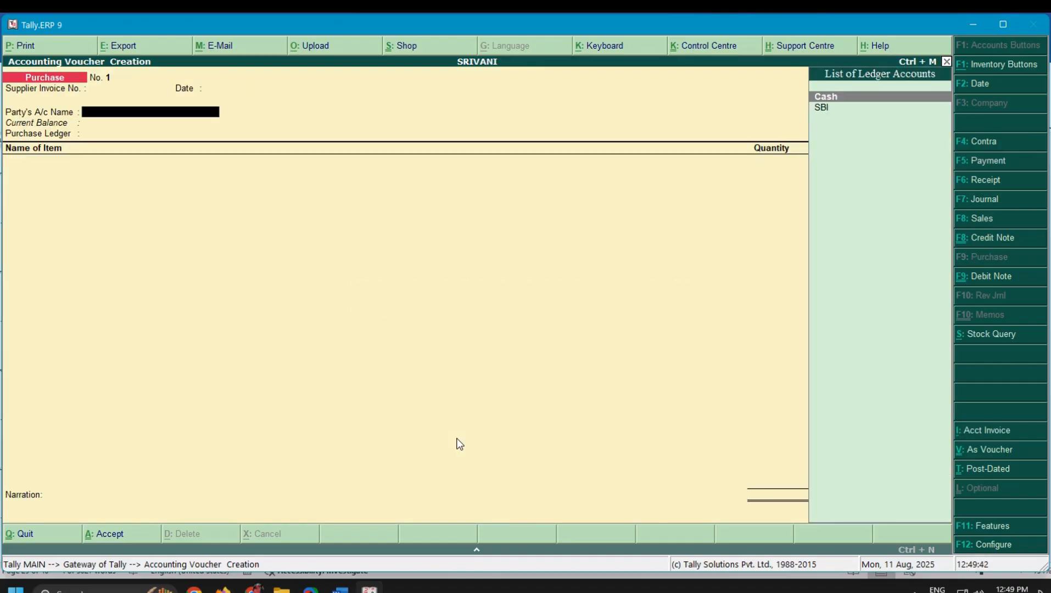
pyautogui.press('Return')
# Step: Set the supplier's type of dealer to Regular, leaving the other party details blank, and choose PURCHASE as the purchase ledger
pyautogui.press('Return')
pyautogui.press('Return')
pyautogui.press('Return')
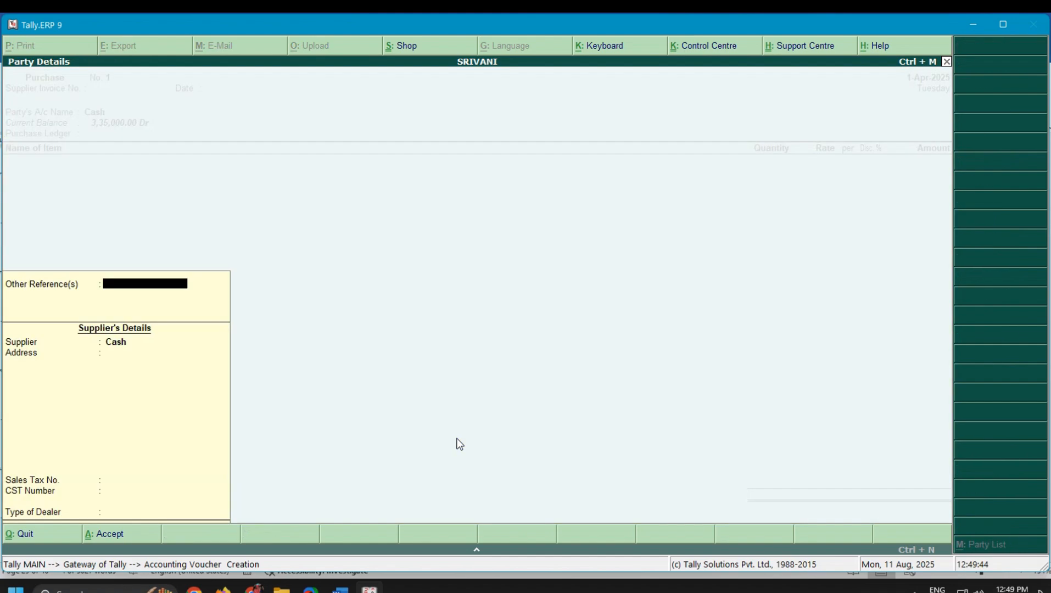
pyautogui.press('Return')
pyautogui.press('Return')
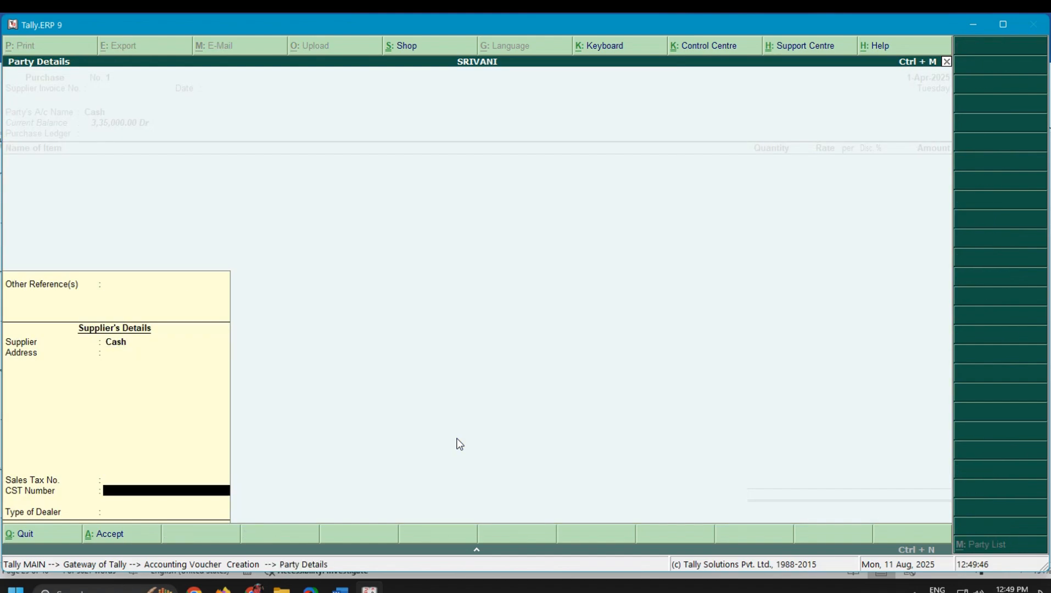
pyautogui.press('Down')
pyautogui.press('Down')
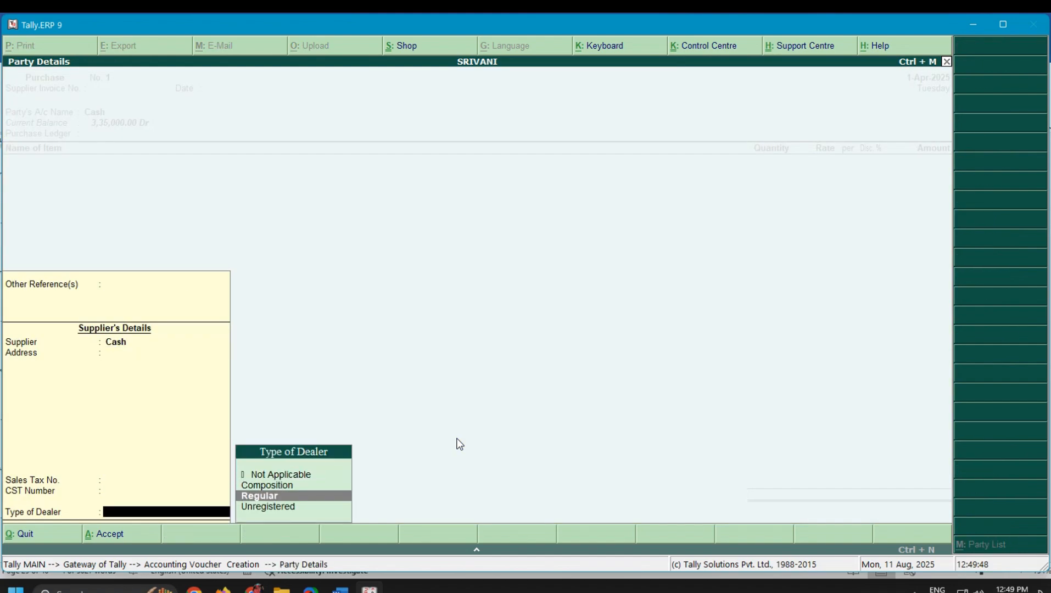
pyautogui.press('Return')
pyautogui.press('Return')
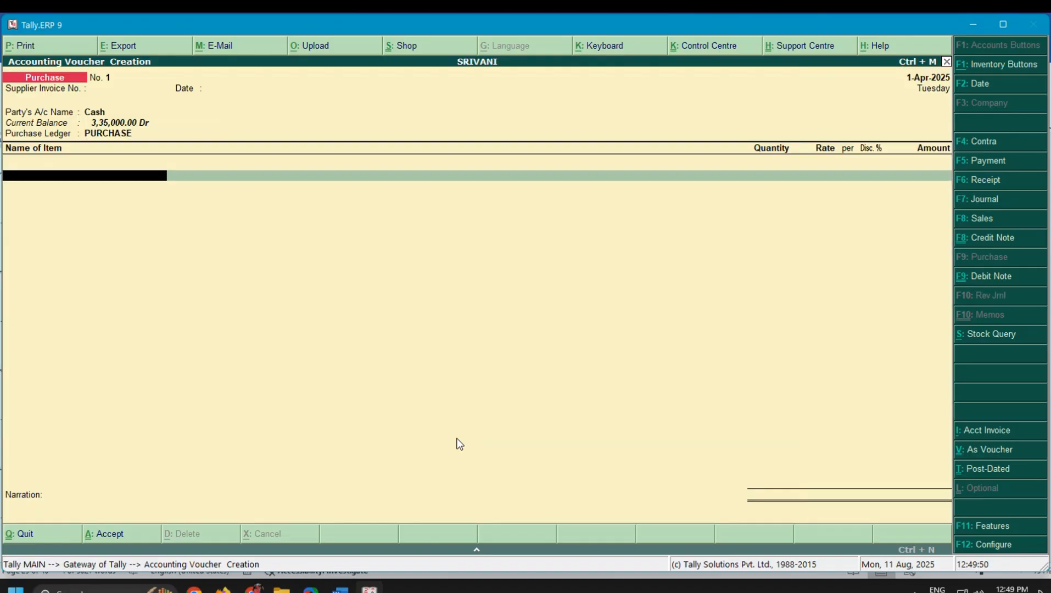
# Step: Add SAMSUNG MOBILES to the purchase voucher with 15 sets at a rate of 7000, following the purchase line in the Word notes
pyautogui.write('SA')
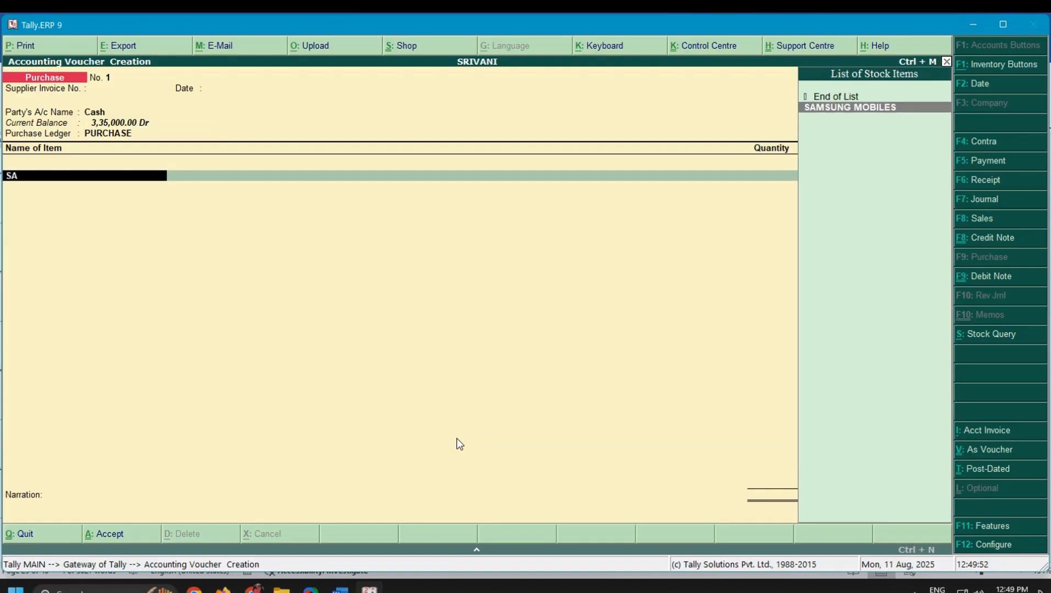
pyautogui.press('Return')
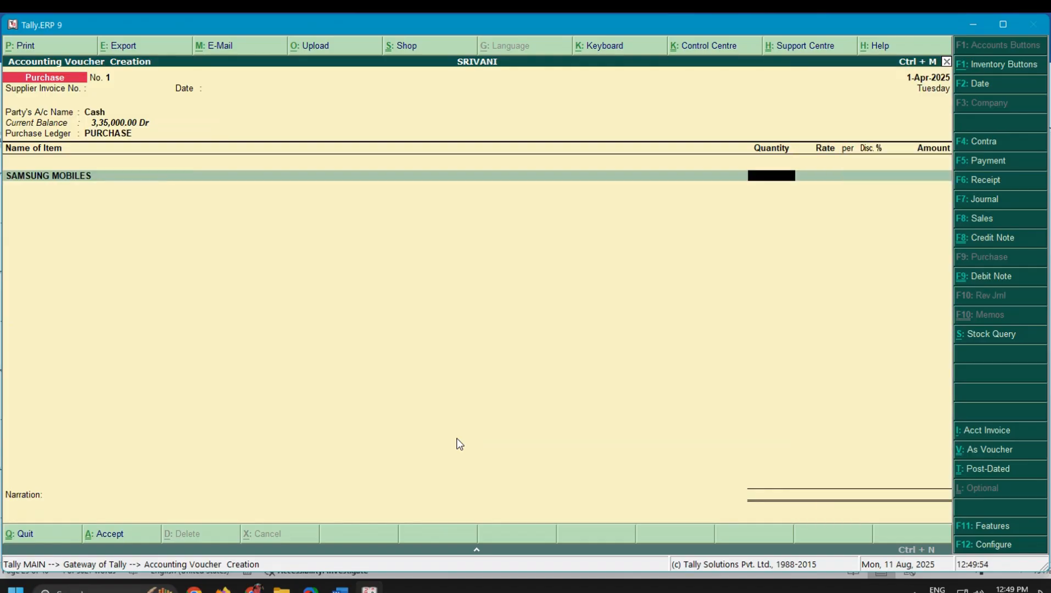
pyautogui.click(348, 590)
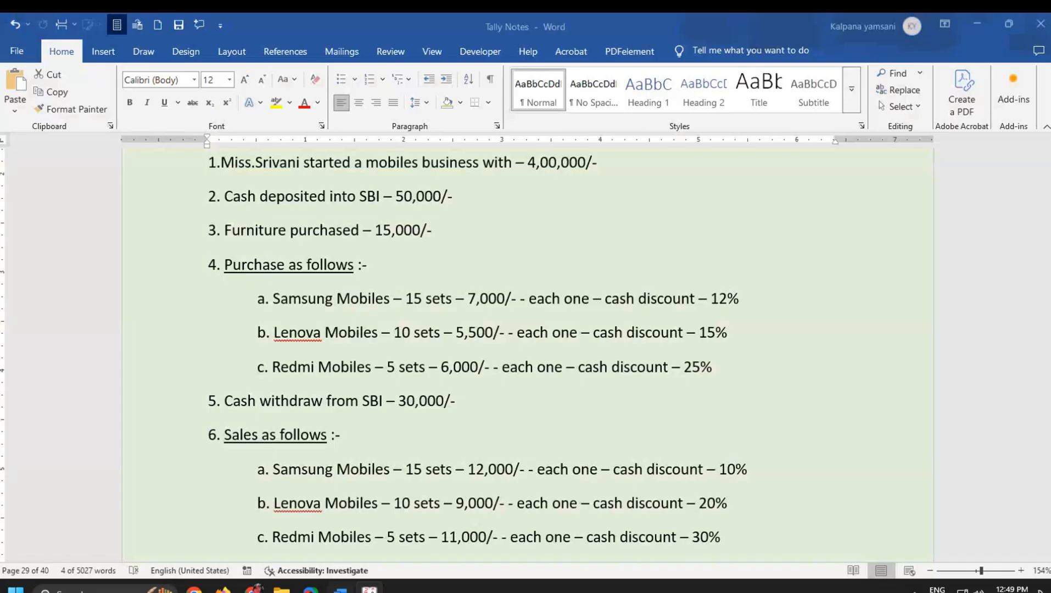
pyautogui.moveTo(258, 300); pyautogui.dragTo(830, 299)
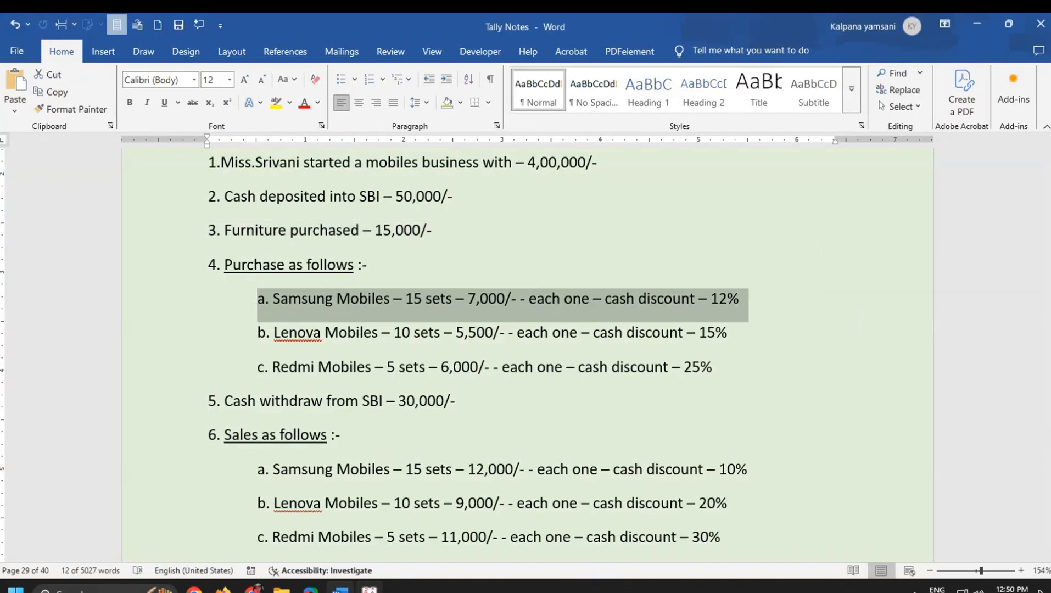
pyautogui.click(370, 590)
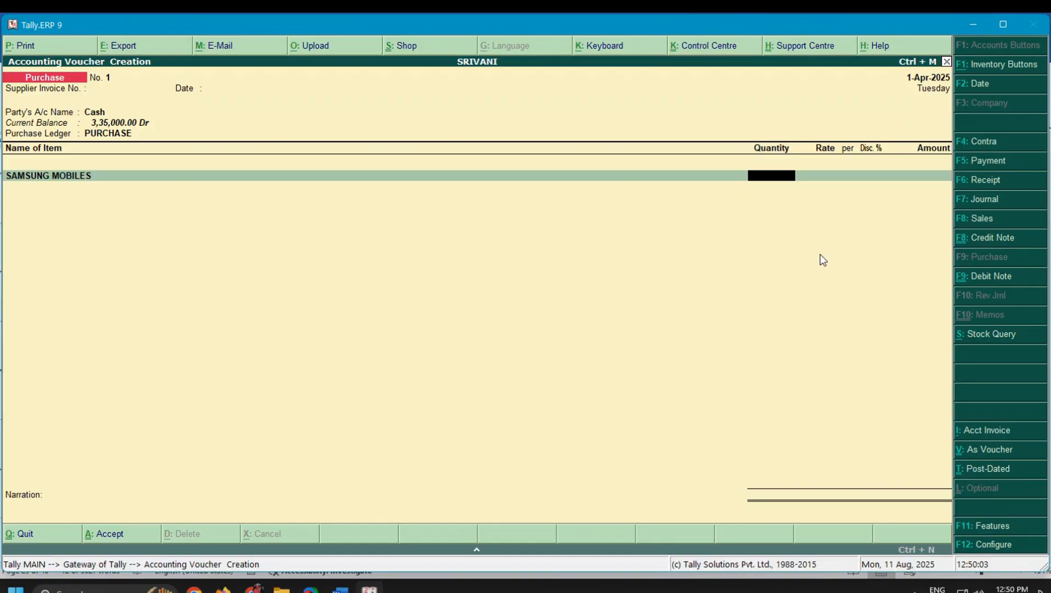
pyautogui.write('15')
pyautogui.press('Return')
pyautogui.write('7000')
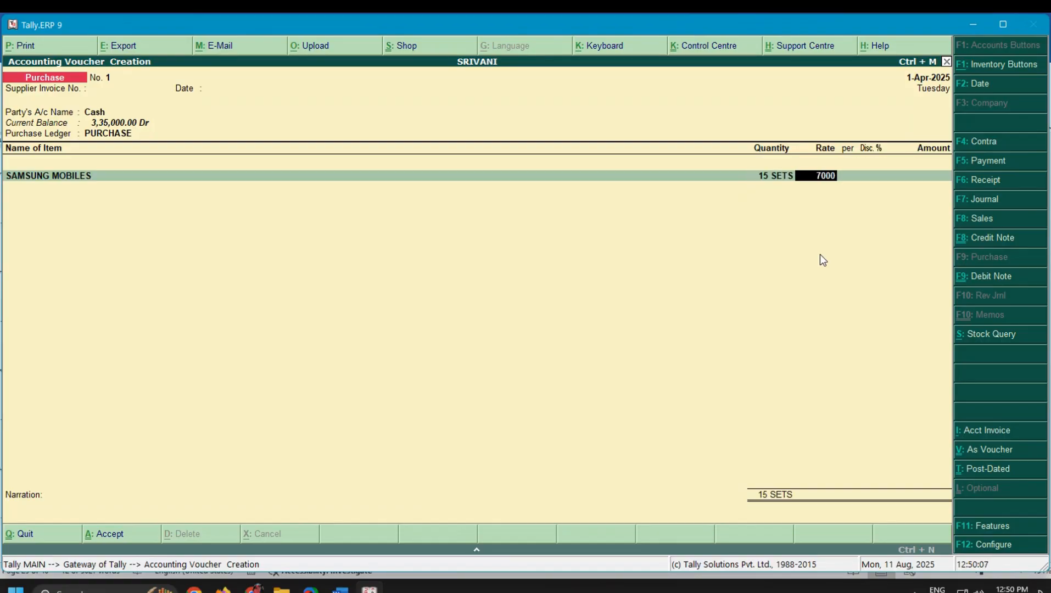
pyautogui.press('Return')
pyautogui.press('Return')
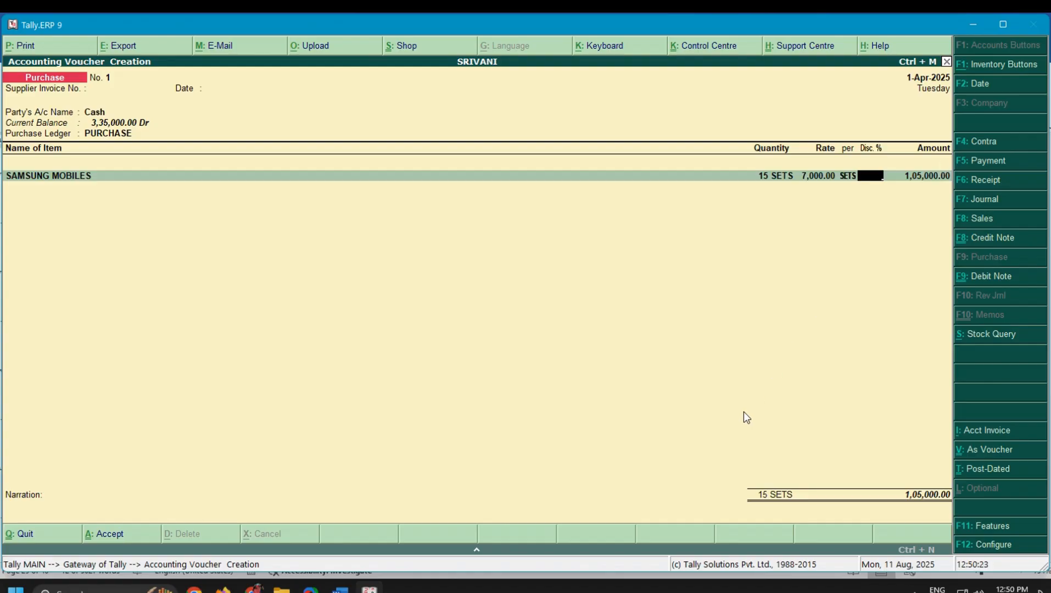
# Step: Check the Samsung cash discount in the Word notes and set that item's discount to 12% in the purchase voucher
pyautogui.click(341, 590)
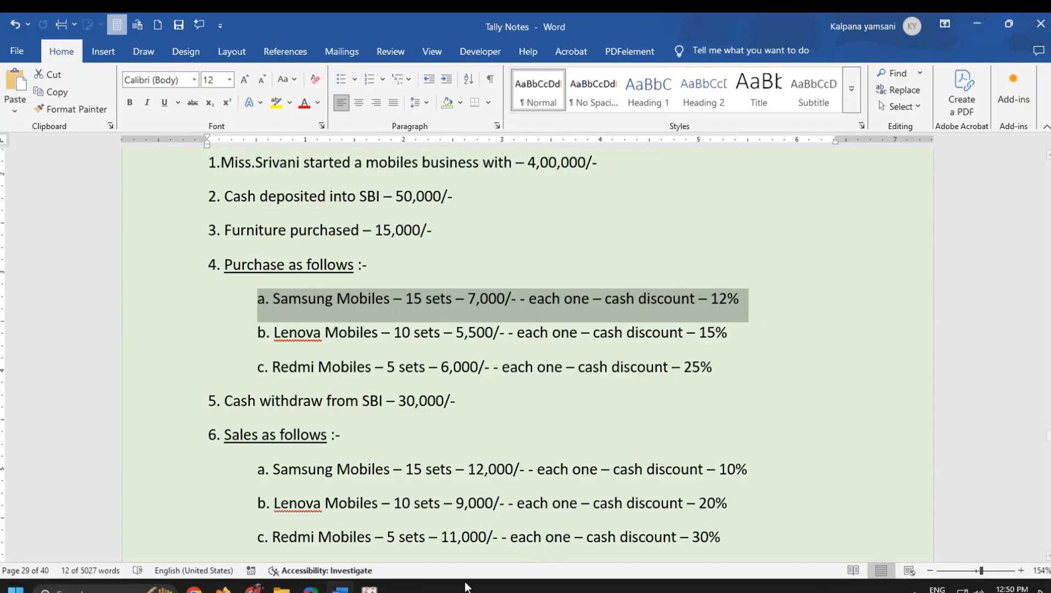
pyautogui.click(369, 591)
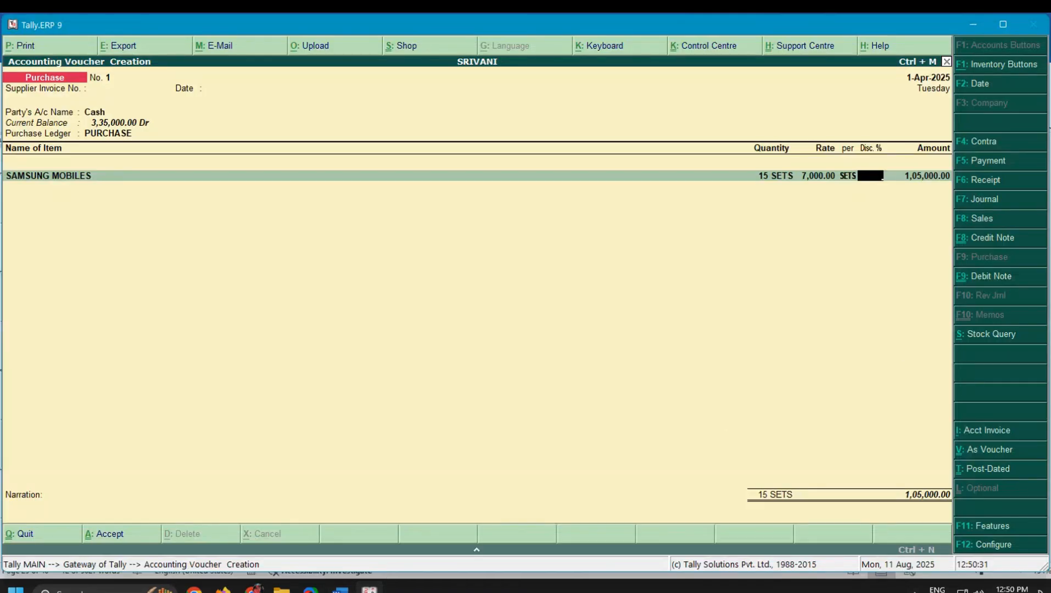
pyautogui.write('12')
pyautogui.press('Return')
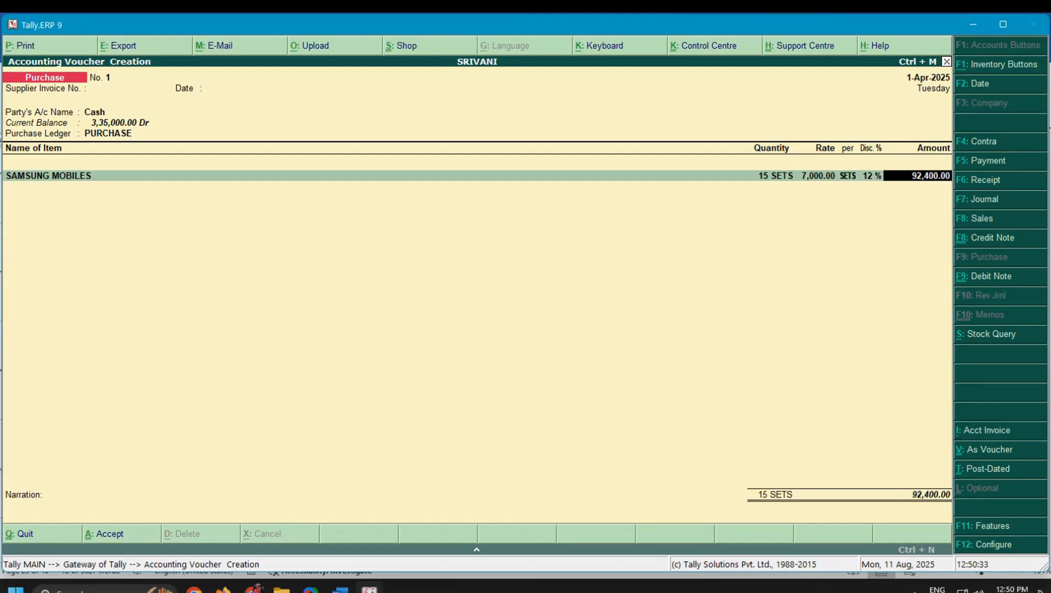
pyautogui.press('Return')
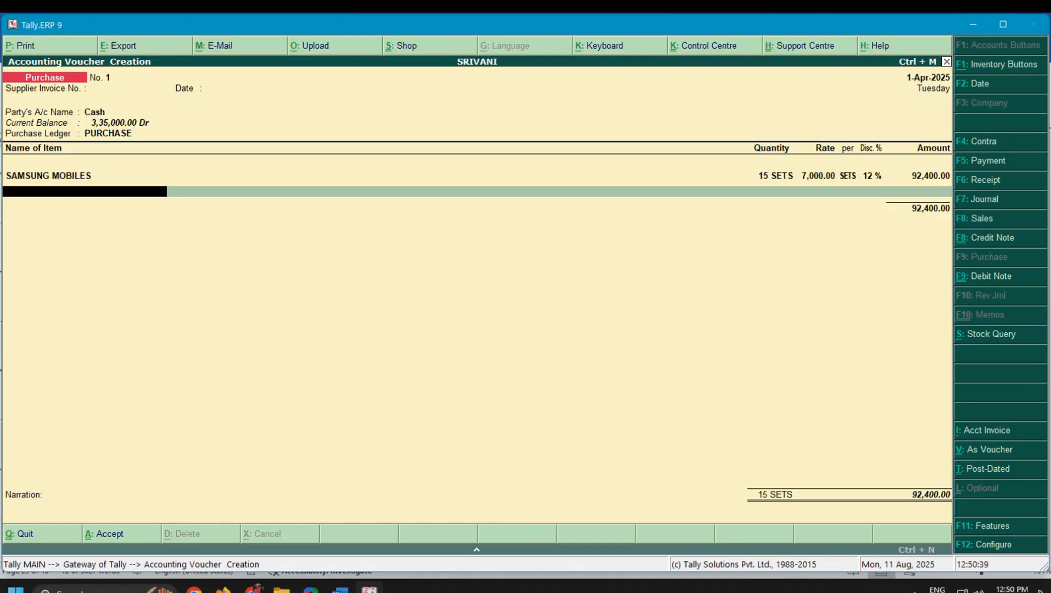
# Step: Add LENOVA MOBILES to the purchase voucher with 10 sets at a rate of 5500, following its line in the Word notes
pyautogui.write('LE')
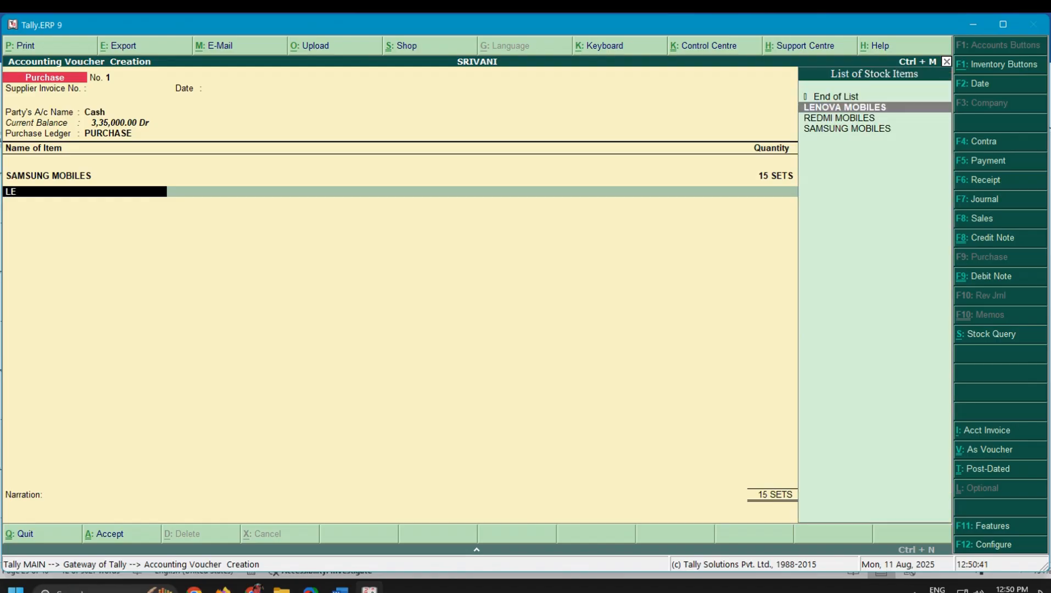
pyautogui.press('Return')
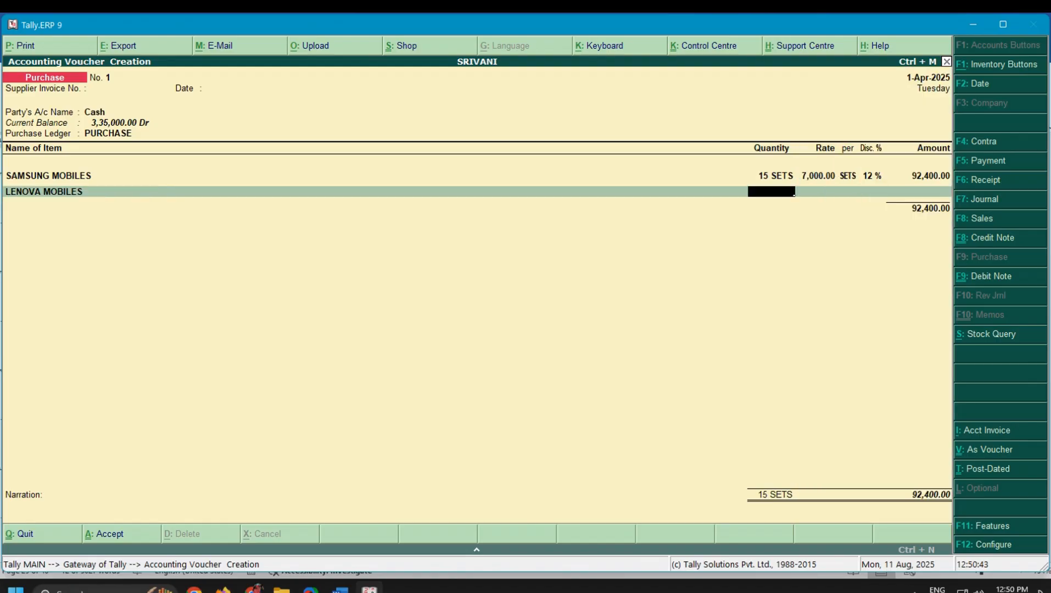
pyautogui.click(340, 591)
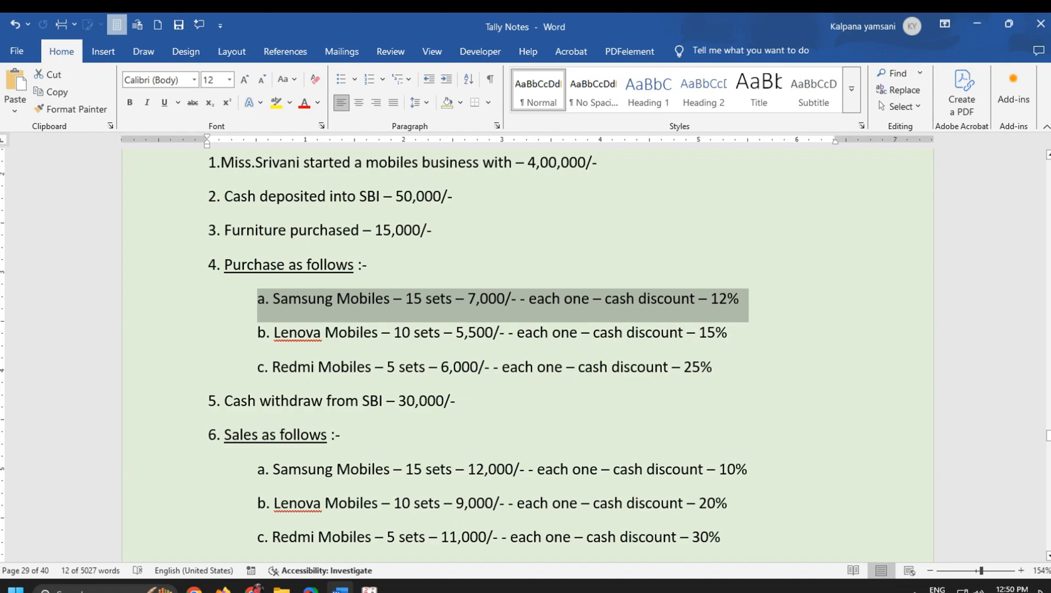
pyautogui.moveTo(258, 332); pyautogui.dragTo(853, 337)
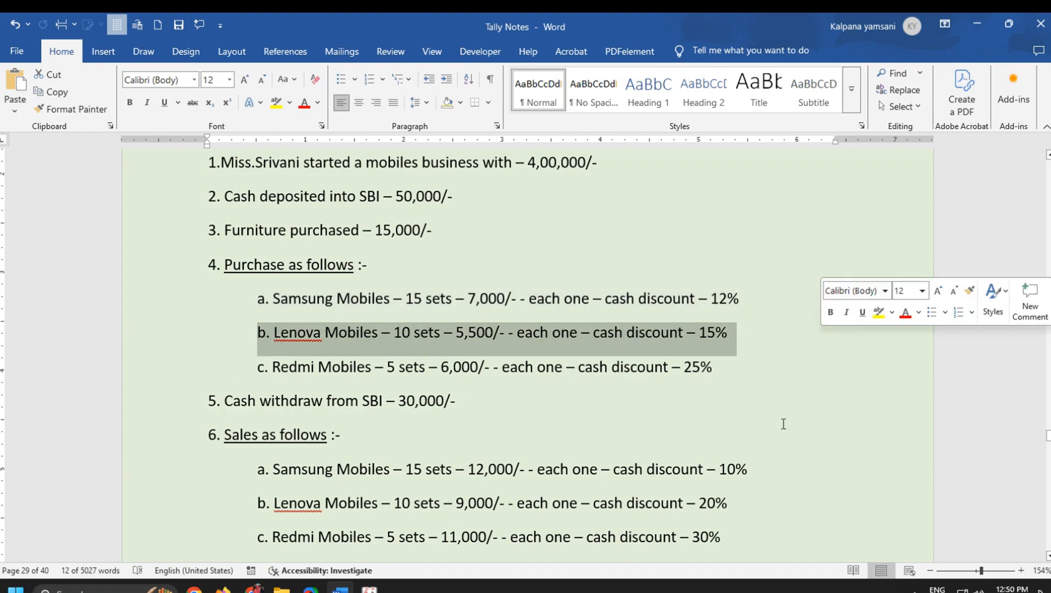
pyautogui.click(369, 590)
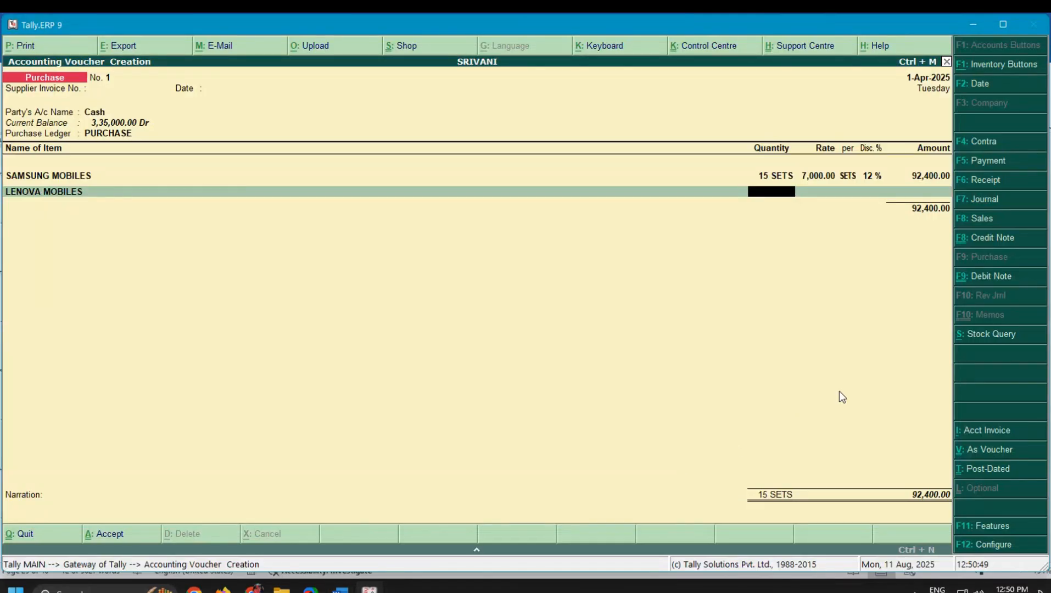
pyautogui.write('10')
pyautogui.press('Return')
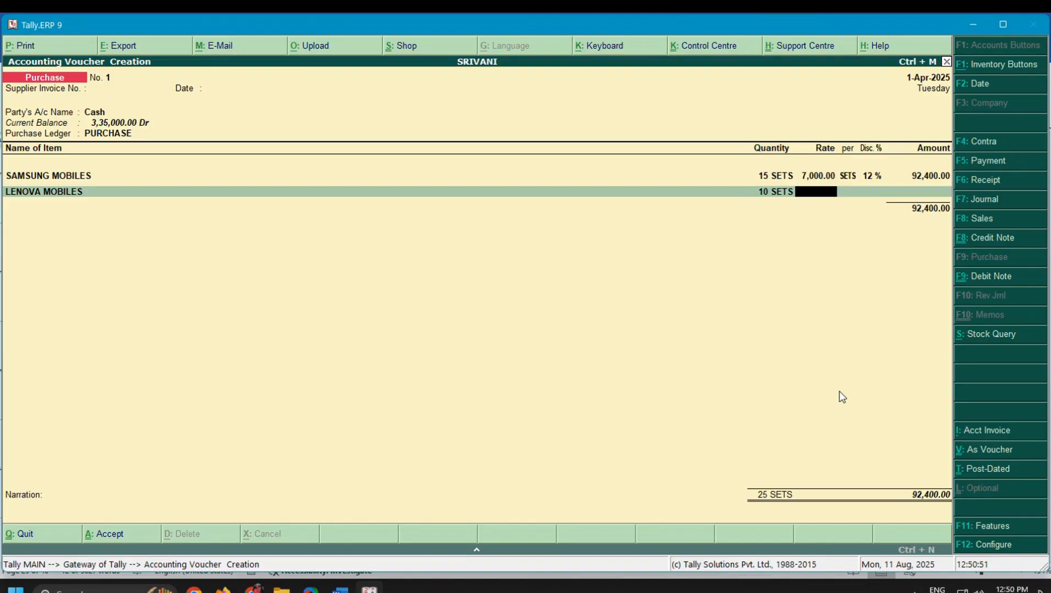
pyautogui.click(341, 590)
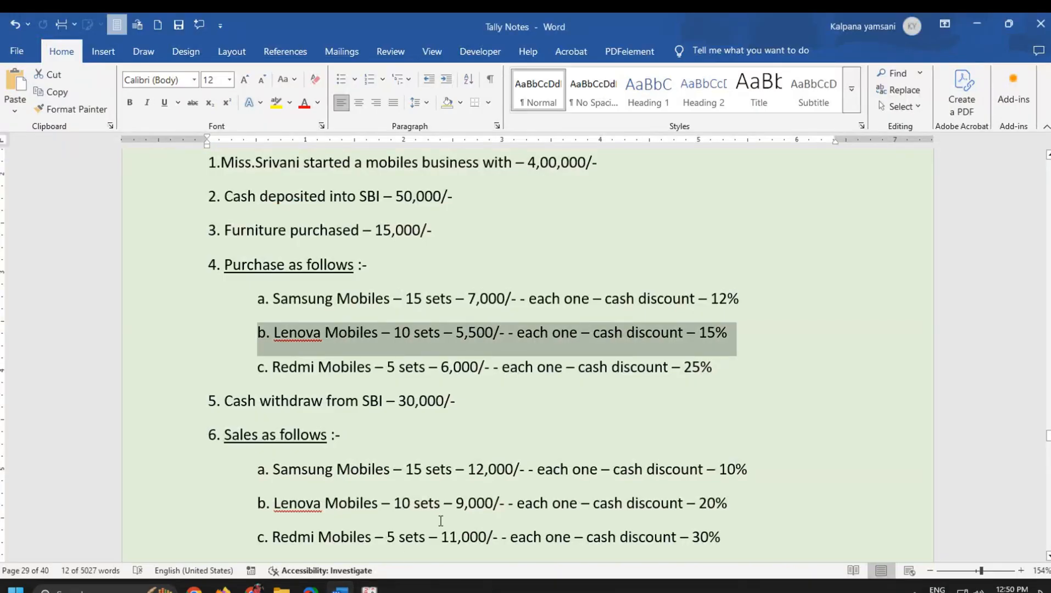
pyautogui.click(370, 590)
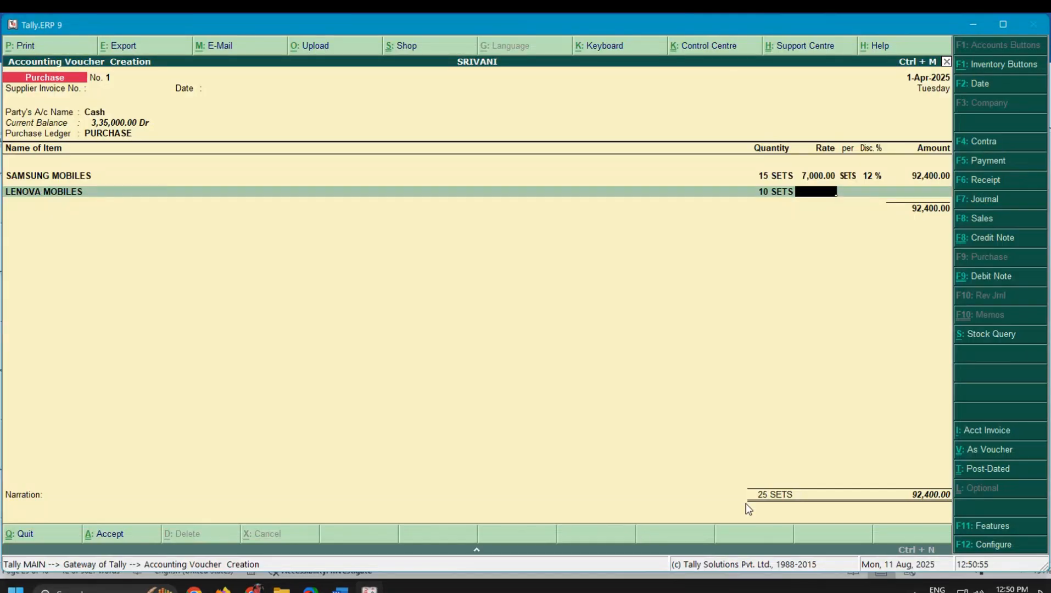
pyautogui.write('5500')
pyautogui.press('Return')
pyautogui.press('Return')
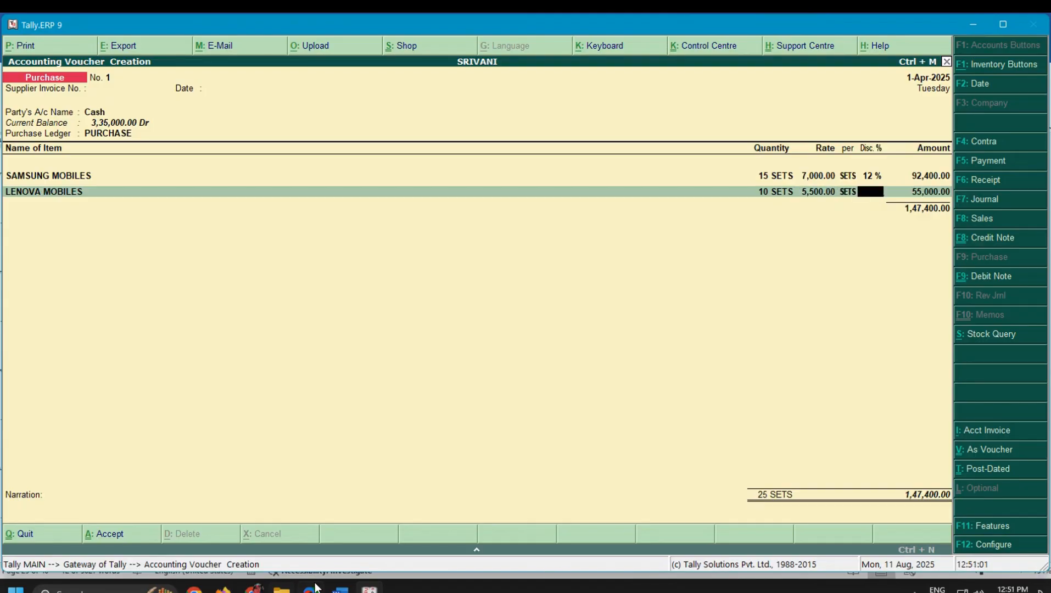
# Step: Check the Lenova purchase discount in the Word notes and enter 15% for that item in the voucher
pyautogui.click(340, 590)
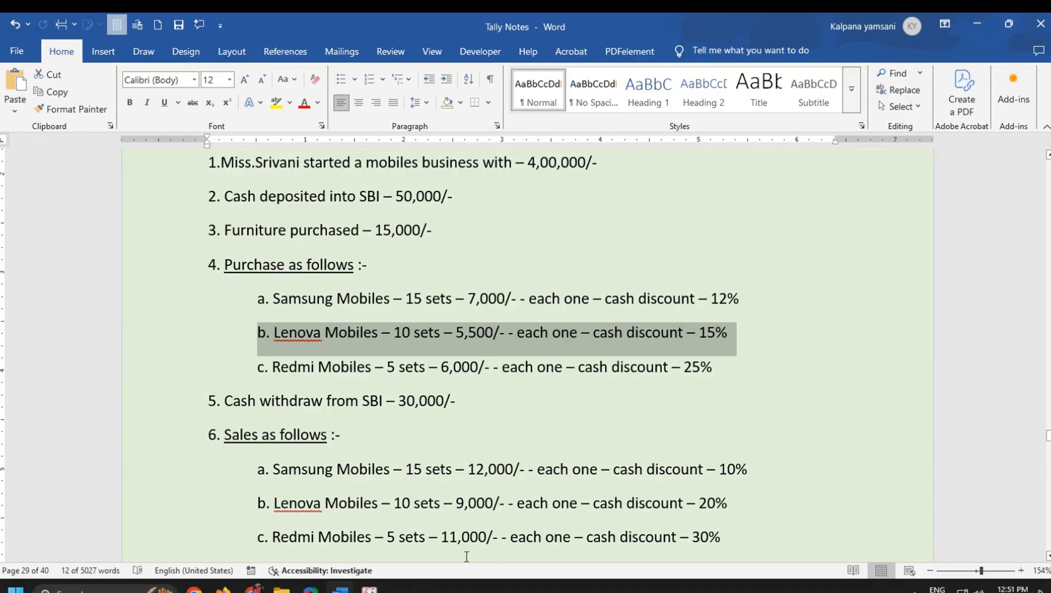
pyautogui.click(369, 590)
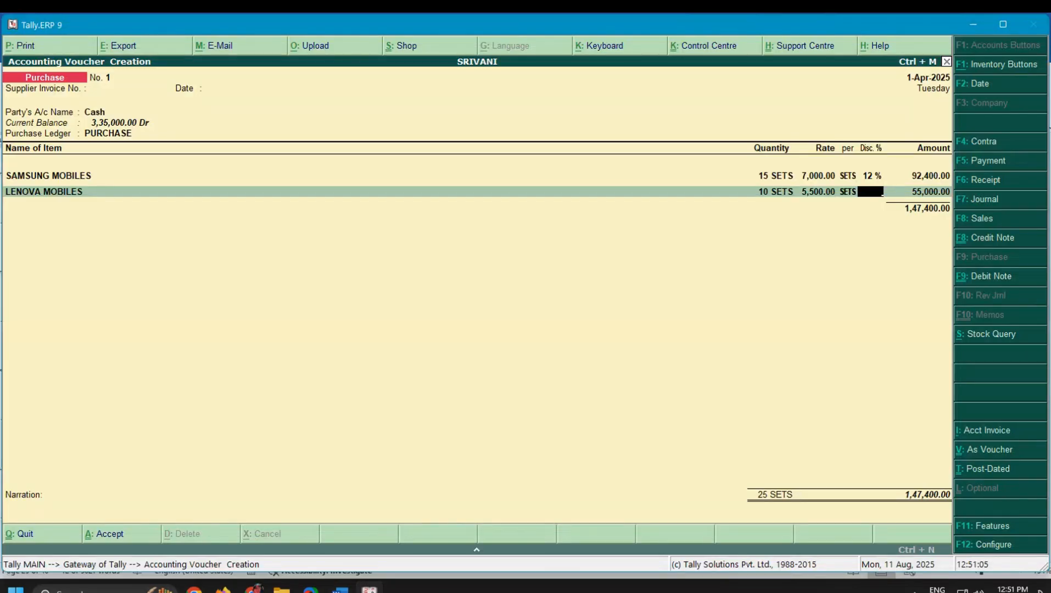
pyautogui.write('15')
pyautogui.press('Return')
pyautogui.press('Return')
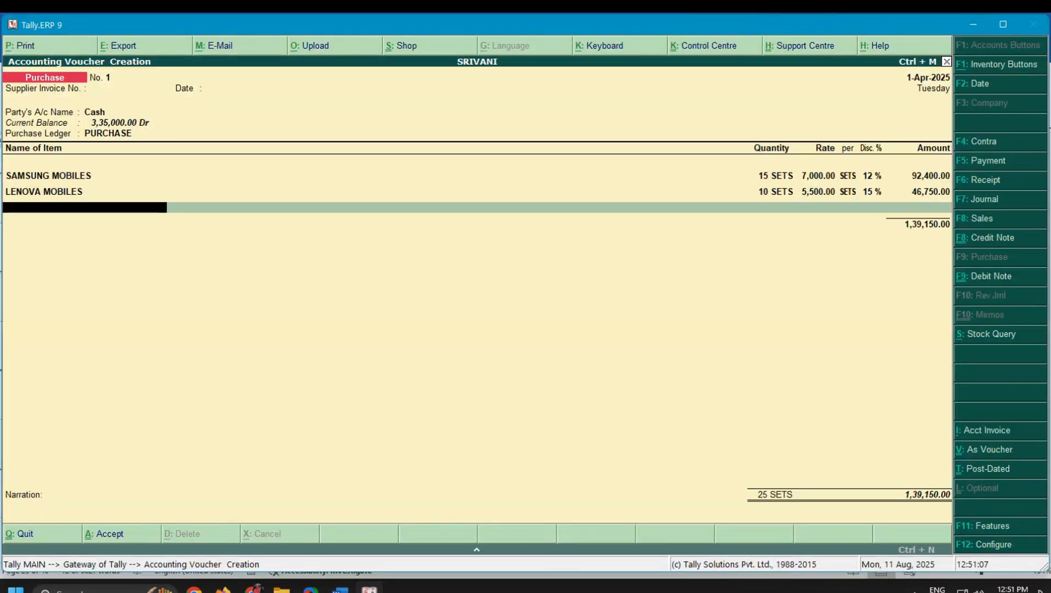
# Step: Add REDMI MOBILES to the purchase voucher with 5 sets at a rate of 6000, checking its line in the Word notes
pyautogui.write('RED')
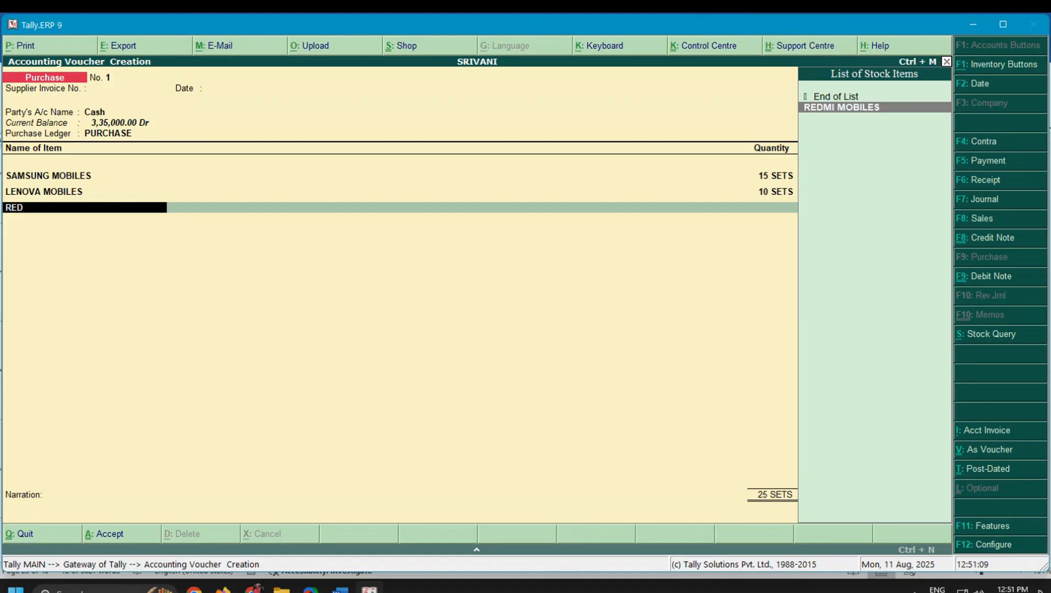
pyautogui.press('Return')
pyautogui.write('5')
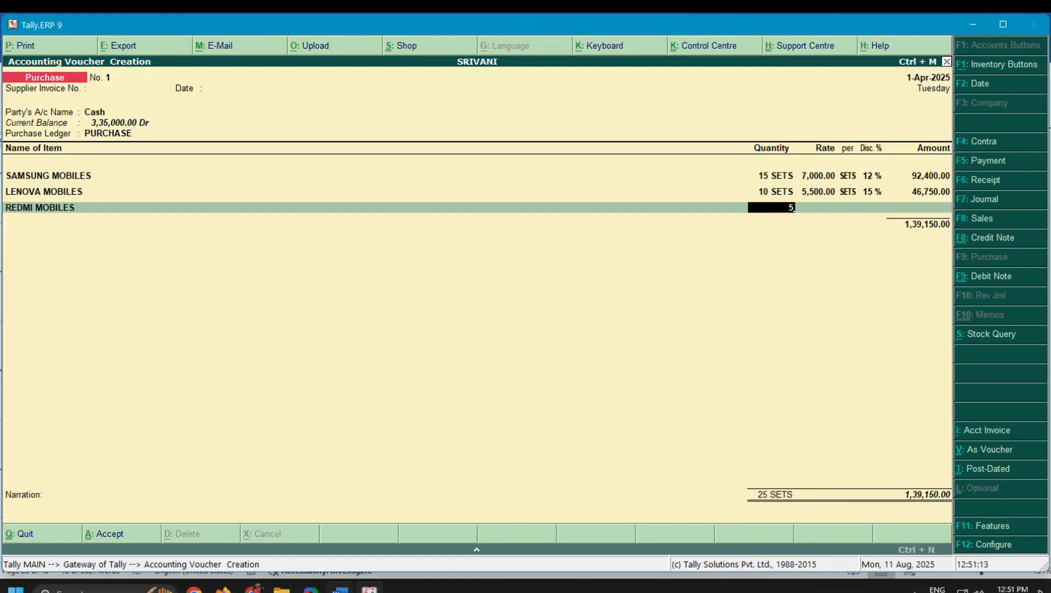
pyautogui.click(340, 589)
pyautogui.moveTo(259, 367); pyautogui.dragTo(840, 363)
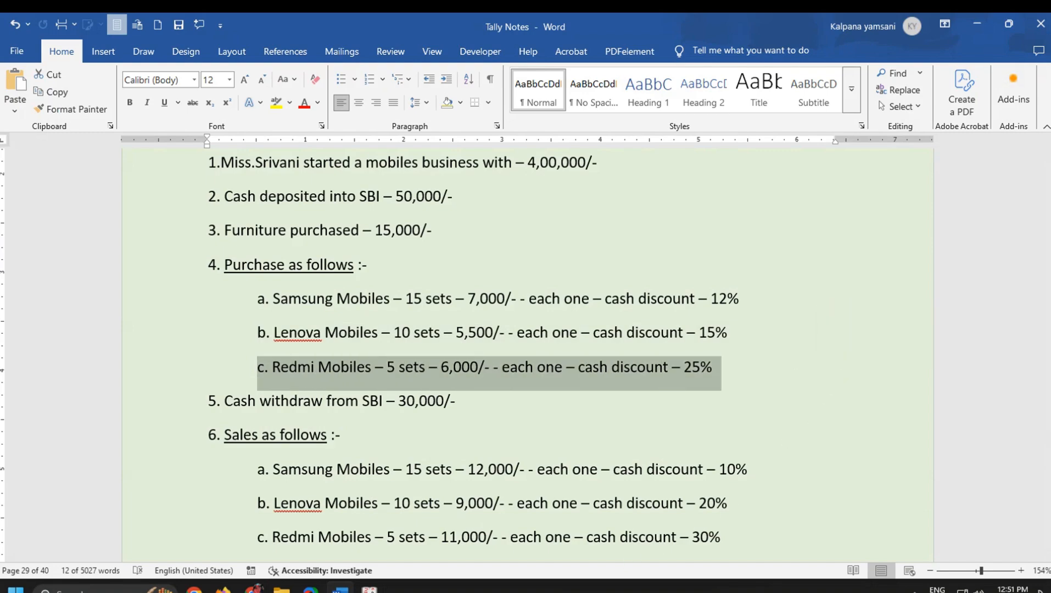
pyautogui.click(370, 589)
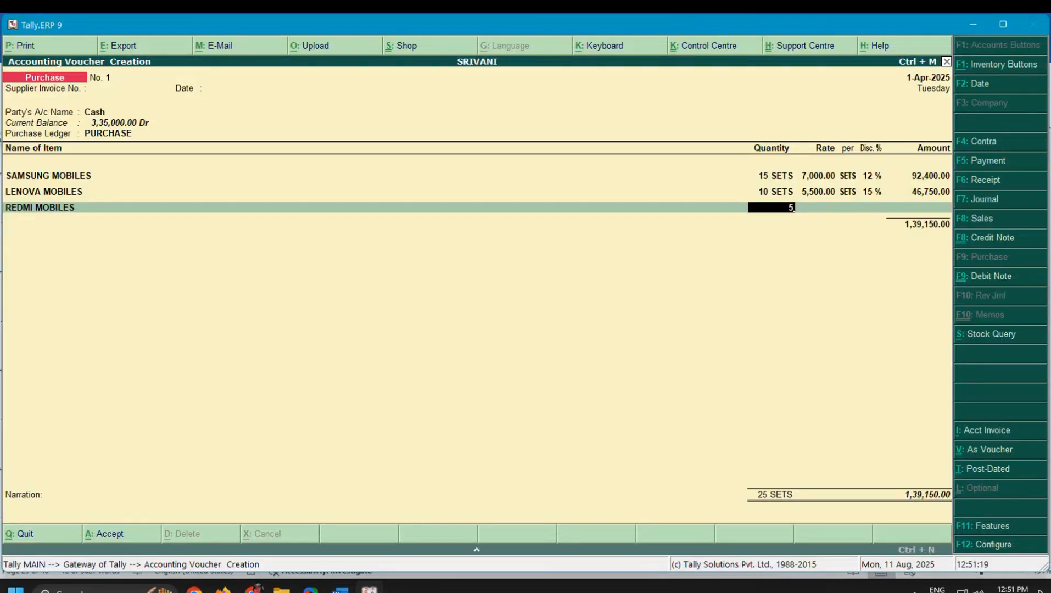
pyautogui.press('Return')
pyautogui.write('6000')
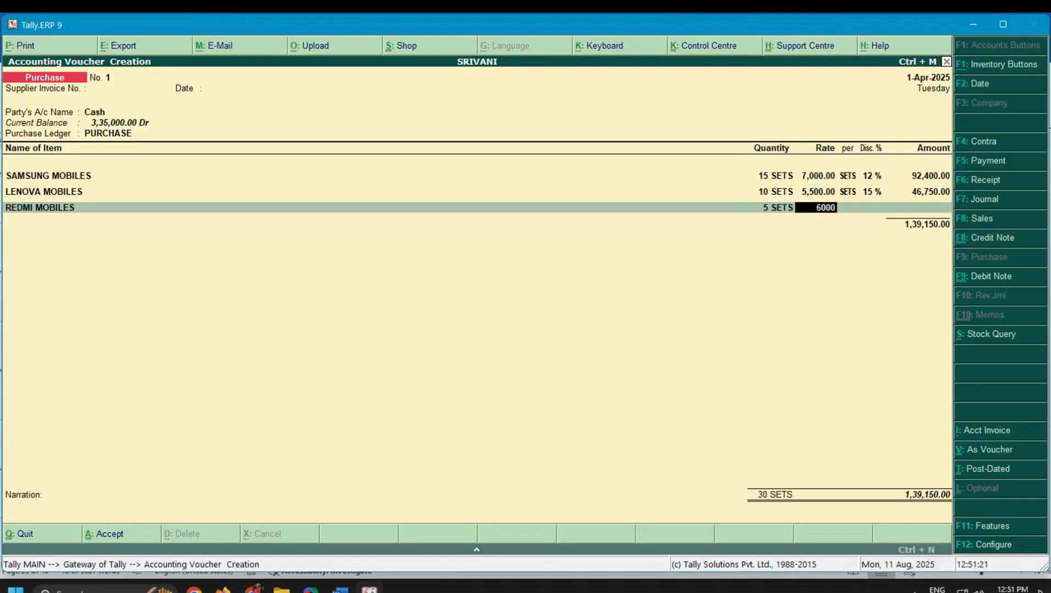
pyautogui.press('Return')
pyautogui.press('Return')
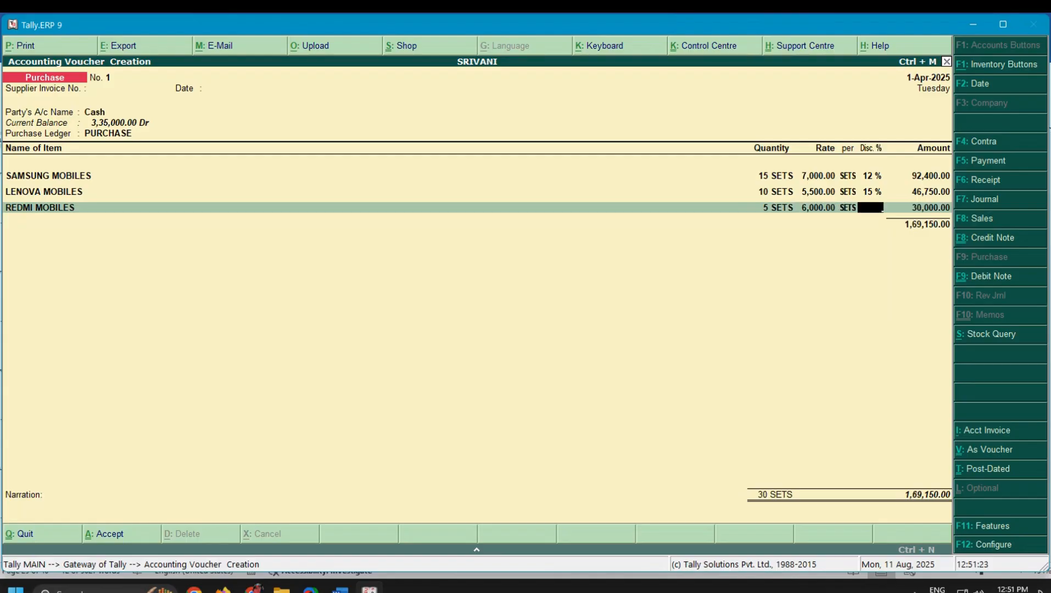
# Step: Give the REDMI MOBILES line a 25% discount and save the purchase voucher without additional ledgers or a narration
pyautogui.write('25')
pyautogui.press('Return')
pyautogui.press('Return')
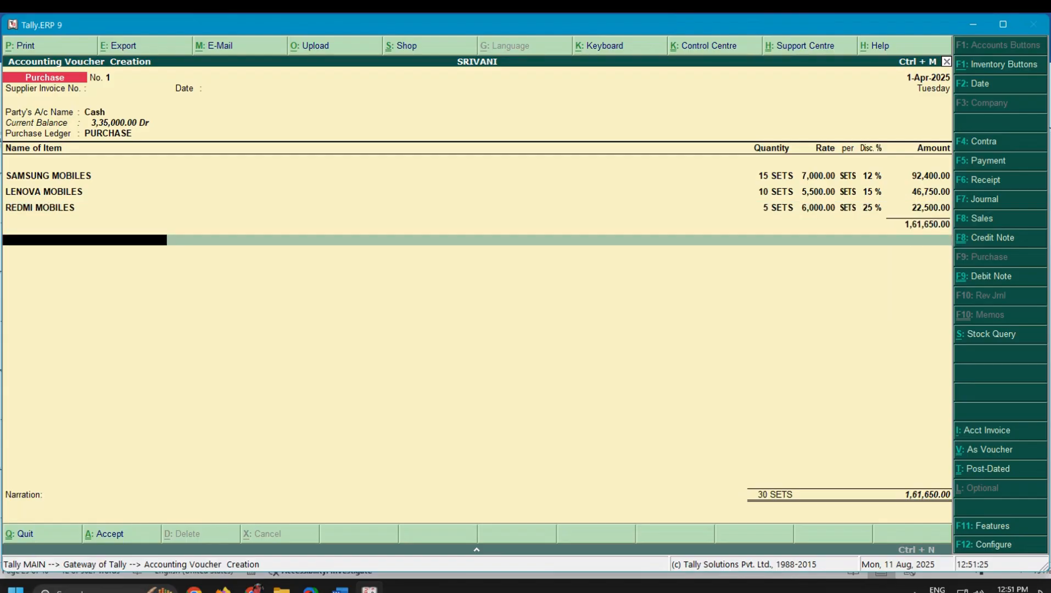
pyautogui.press('Return')
pyautogui.press('Return')
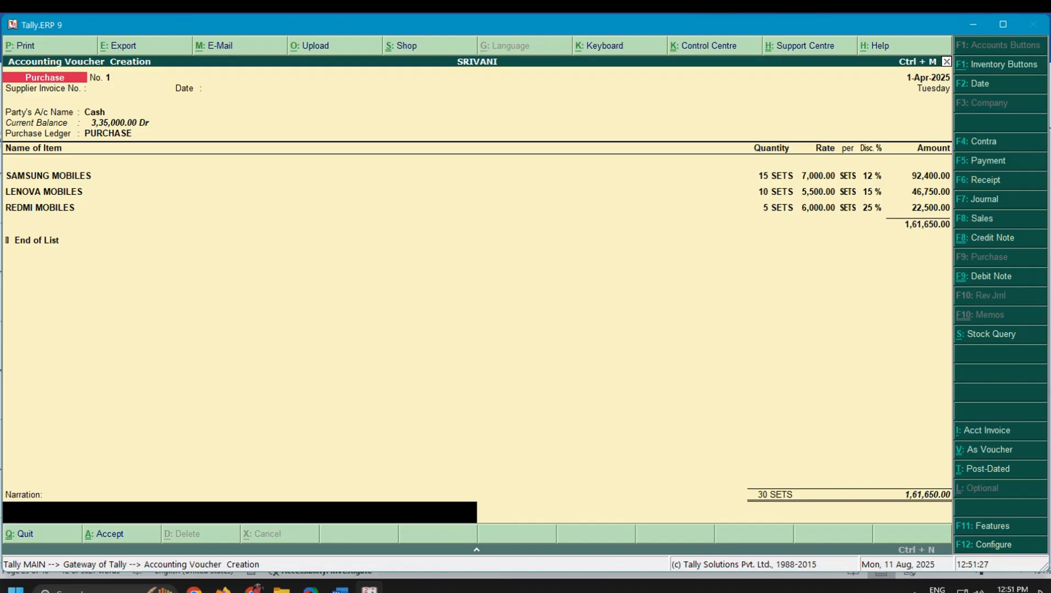
pyautogui.press('Return')
pyautogui.press('Return')
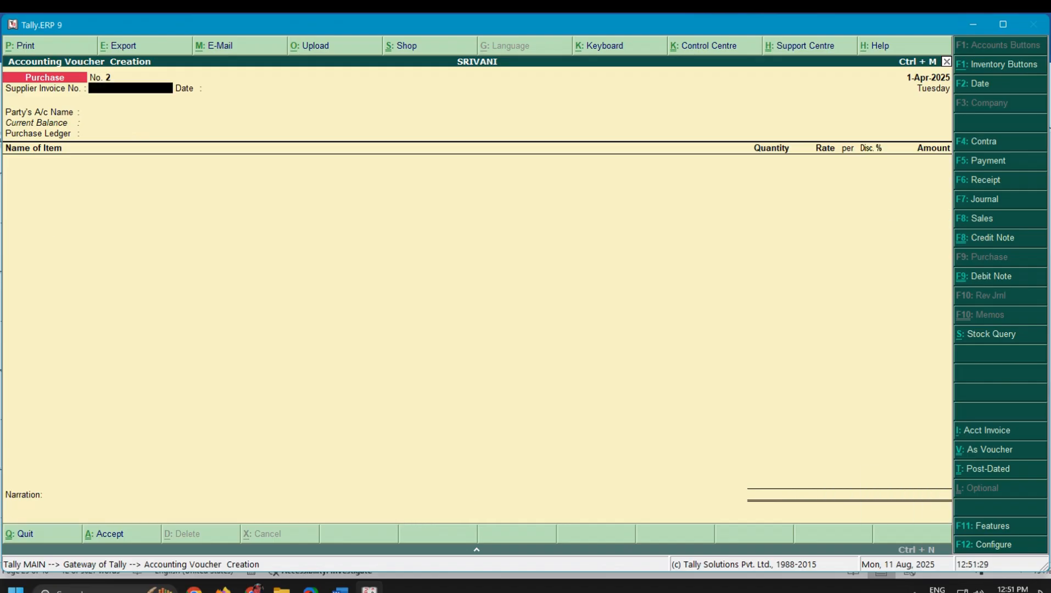
# Step: Check the SBI cash withdrawal in the Word notes and start a contra voucher with Cash as the account and SBI under particulars
pyautogui.click(354, 576)
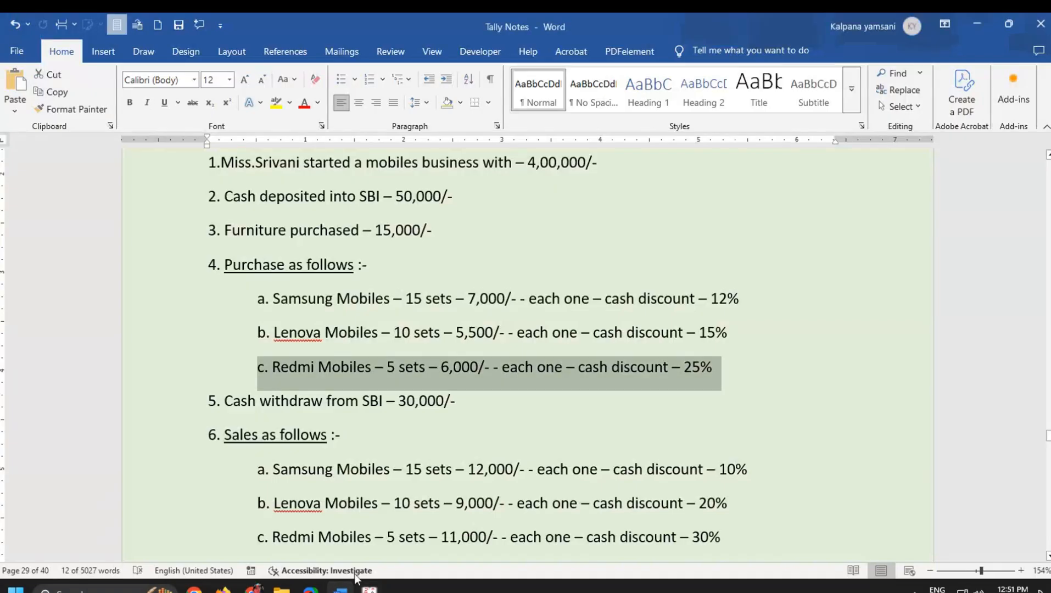
pyautogui.scroll(-1, 365, 429)
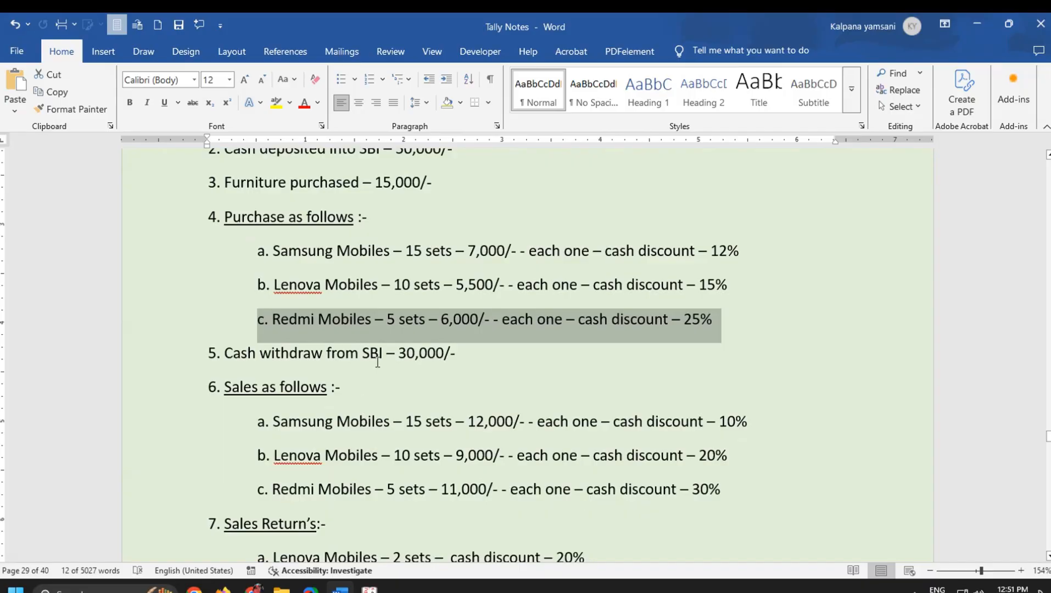
pyautogui.click(370, 589)
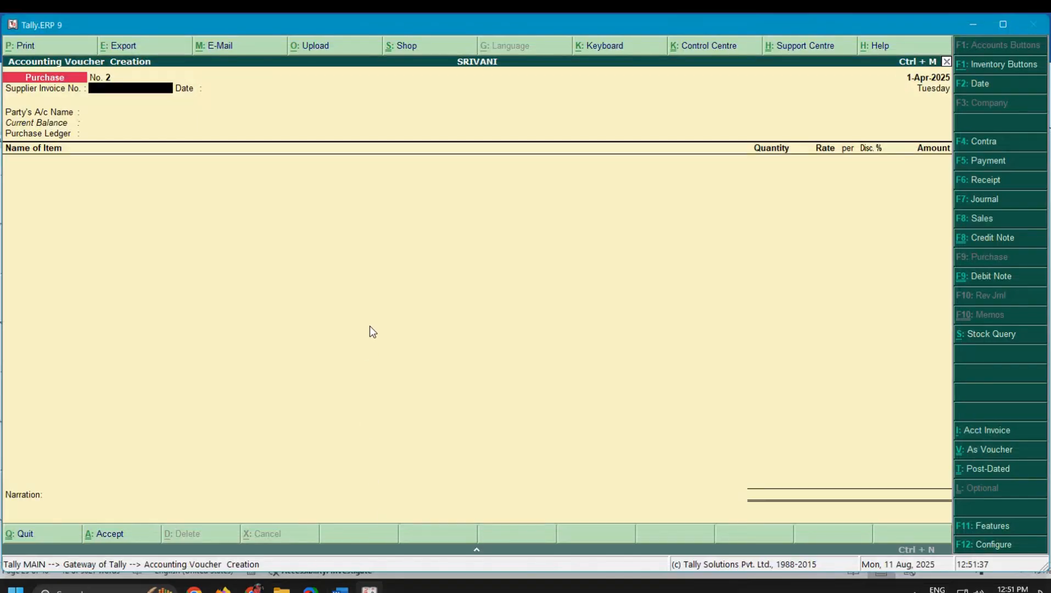
pyautogui.press('F4')
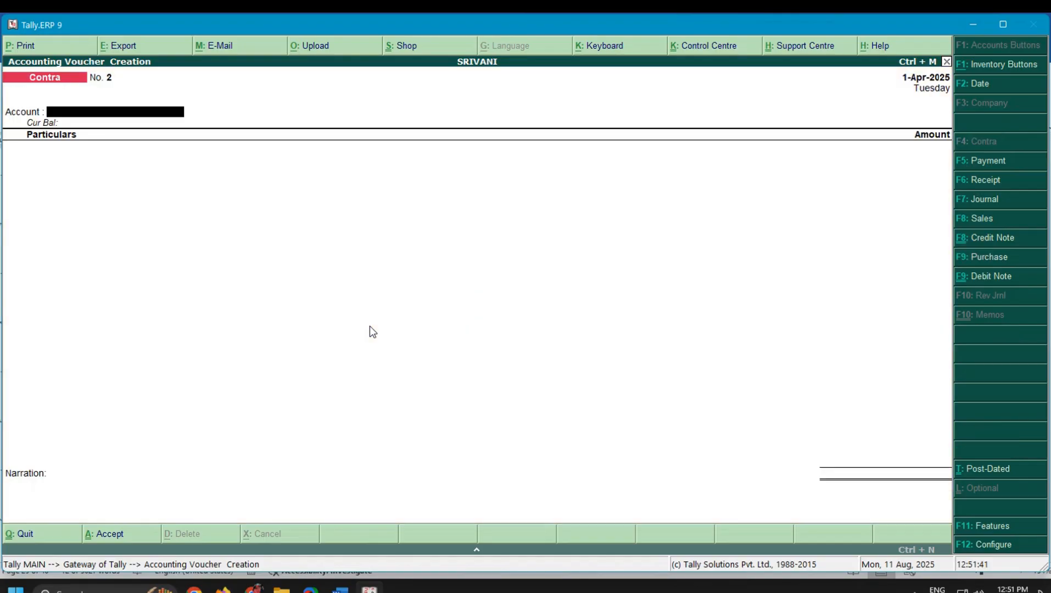
pyautogui.write('CASH')
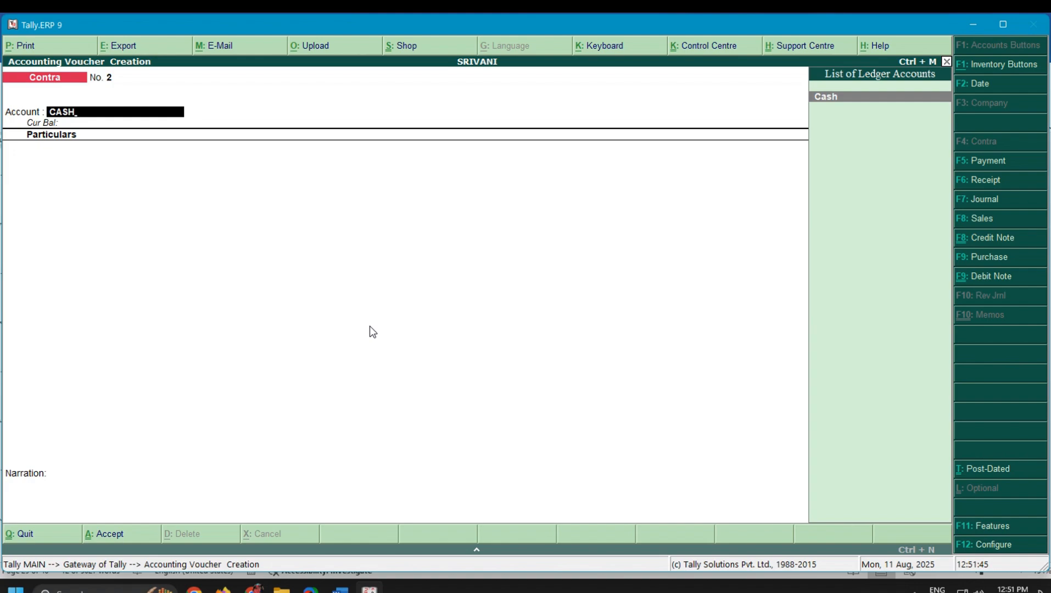
pyautogui.press('Return')
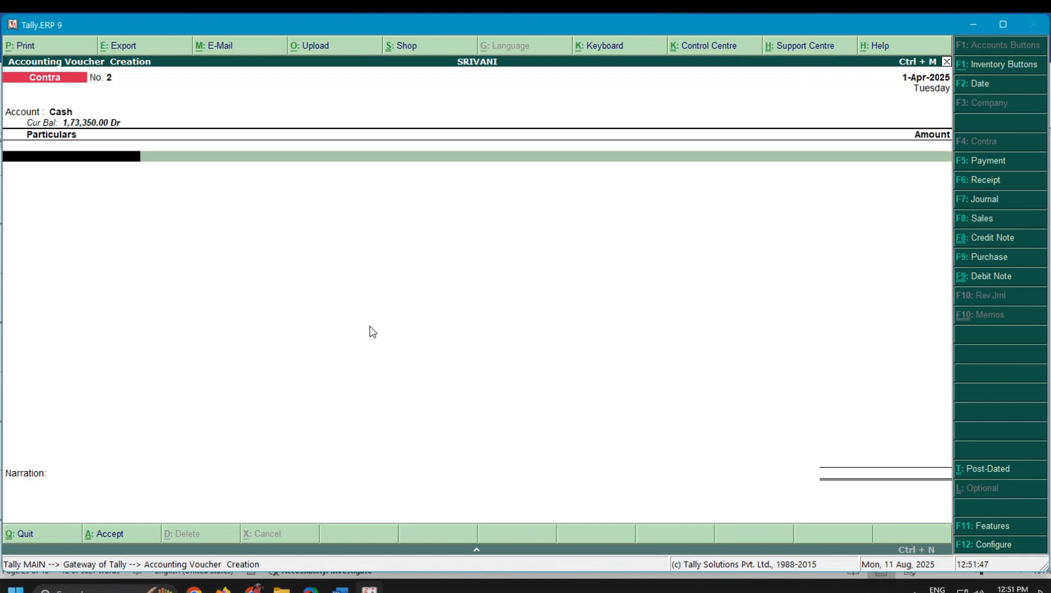
pyautogui.write('SBI')
pyautogui.press('Return')
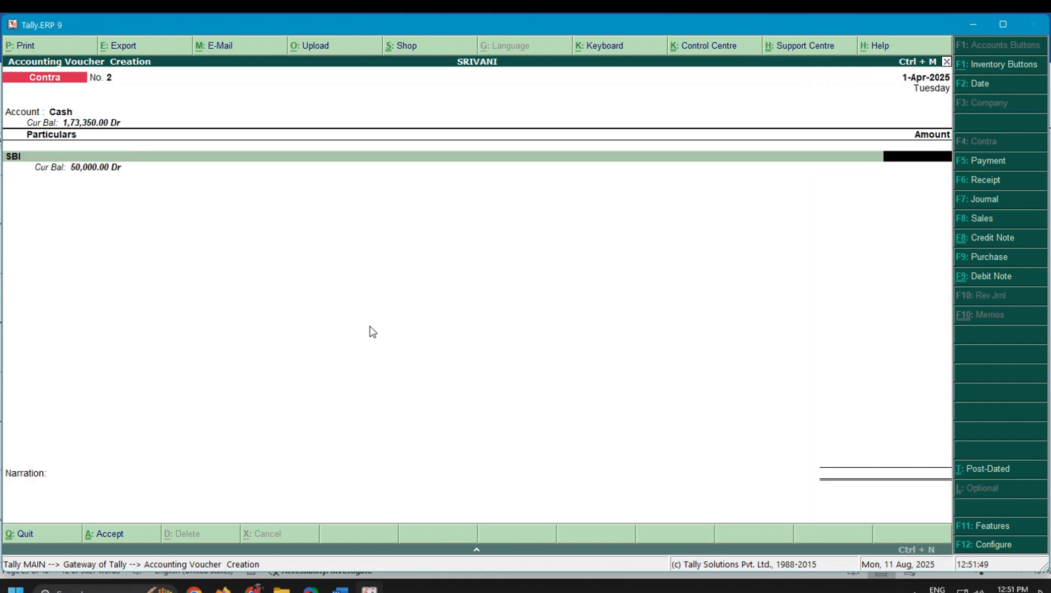
# Step: Enter 30000 as the SBI withdrawal amount from the Word notes, accept the default bank allocation and save the contra voucher
pyautogui.click(341, 590)
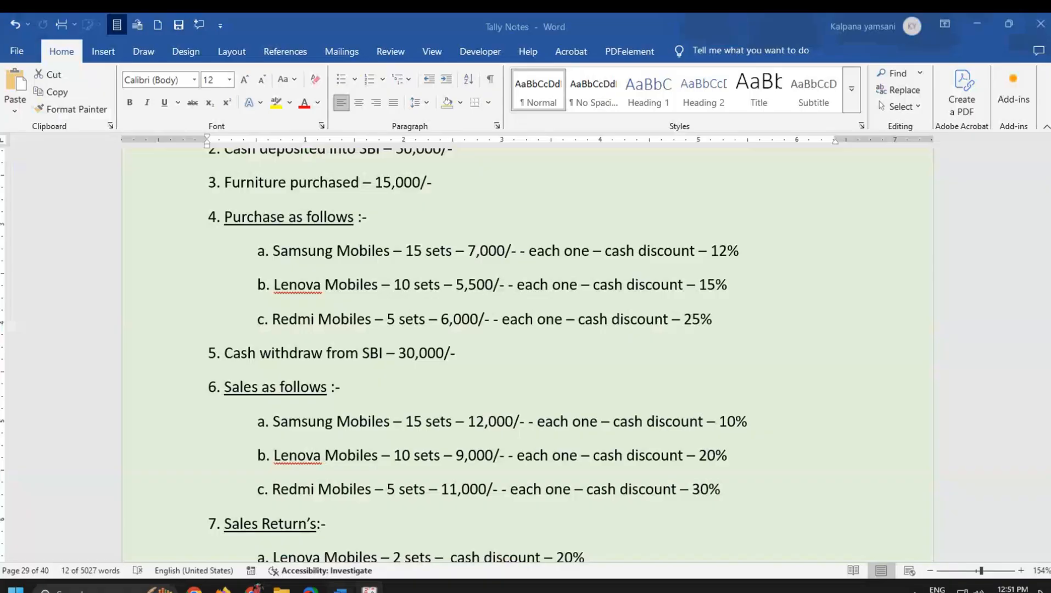
pyautogui.moveTo(211, 354); pyautogui.dragTo(512, 377)
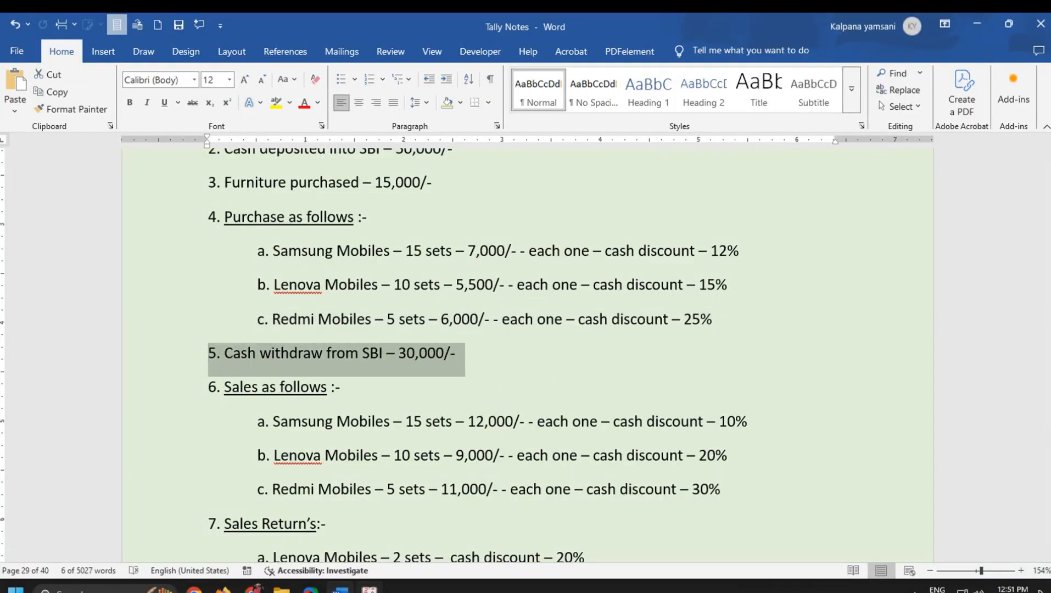
pyautogui.click(369, 589)
pyautogui.write('30000')
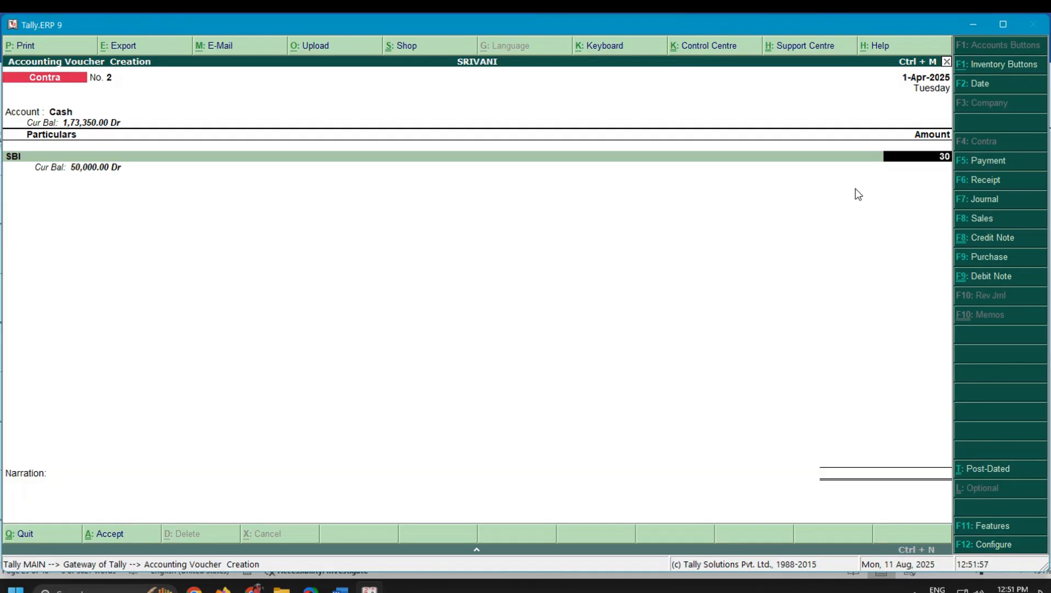
pyautogui.press('Return')
pyautogui.press('Return')
pyautogui.press('Return')
pyautogui.press('Return')
pyautogui.press('Return')
pyautogui.press('Return')
pyautogui.press('Return')
pyautogui.press('Return')
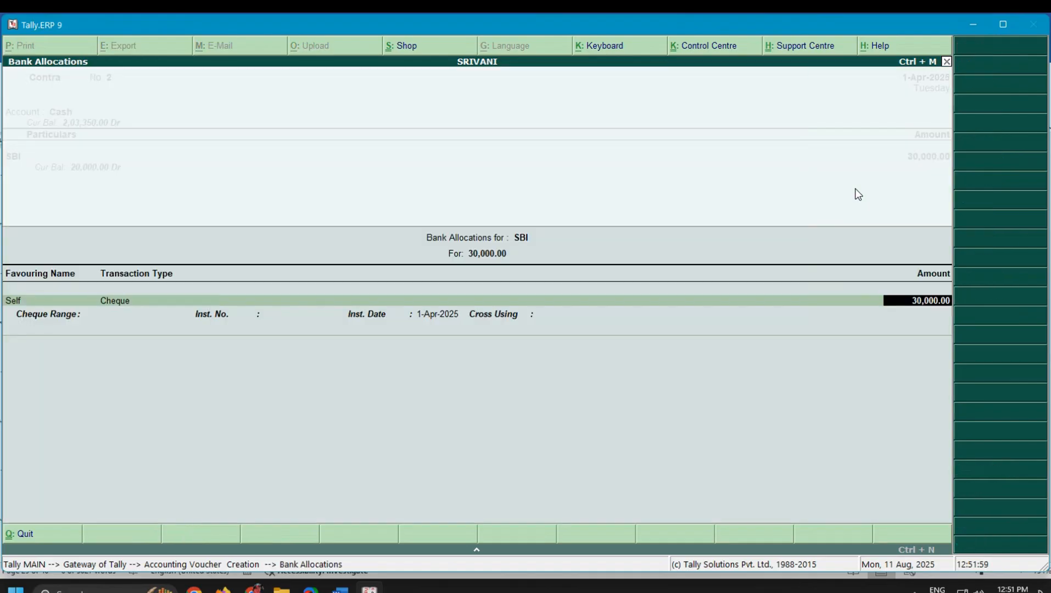
pyautogui.press('Return')
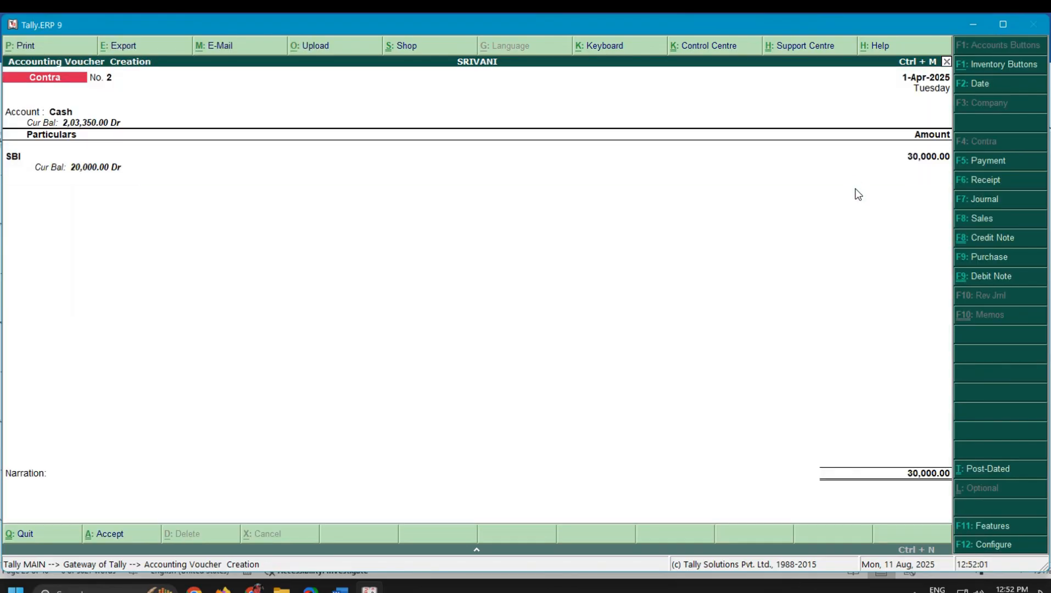
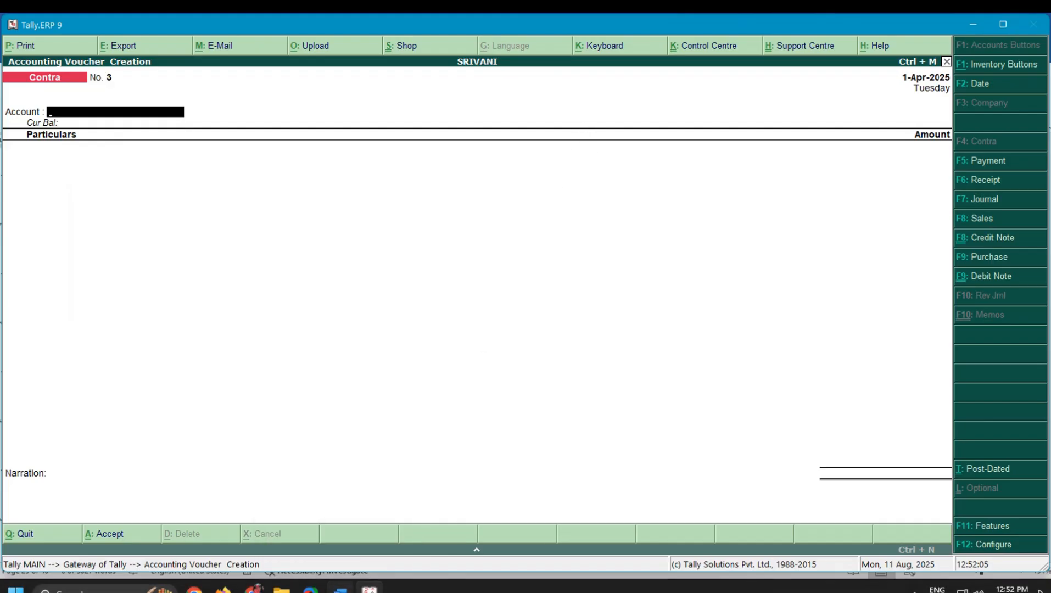
# Step: Review the sales entries in the Word notes and start a sales voucher with Cash as the party, leaving the despatch and order details blank
pyautogui.click(340, 590)
pyautogui.scroll(-3, 317, 481)
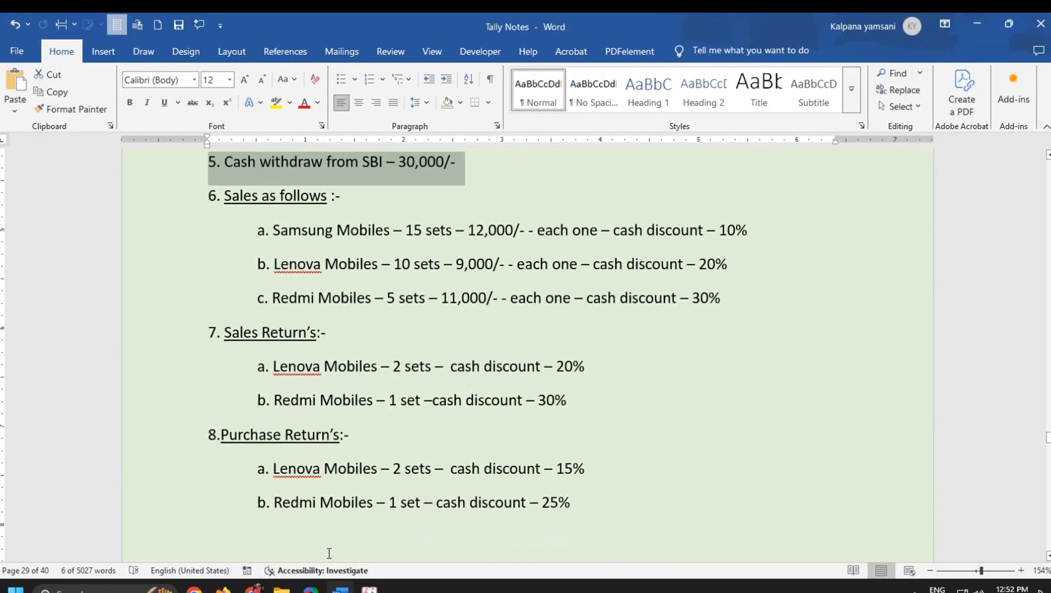
pyautogui.moveTo(370, 589)
pyautogui.click(357, 527)
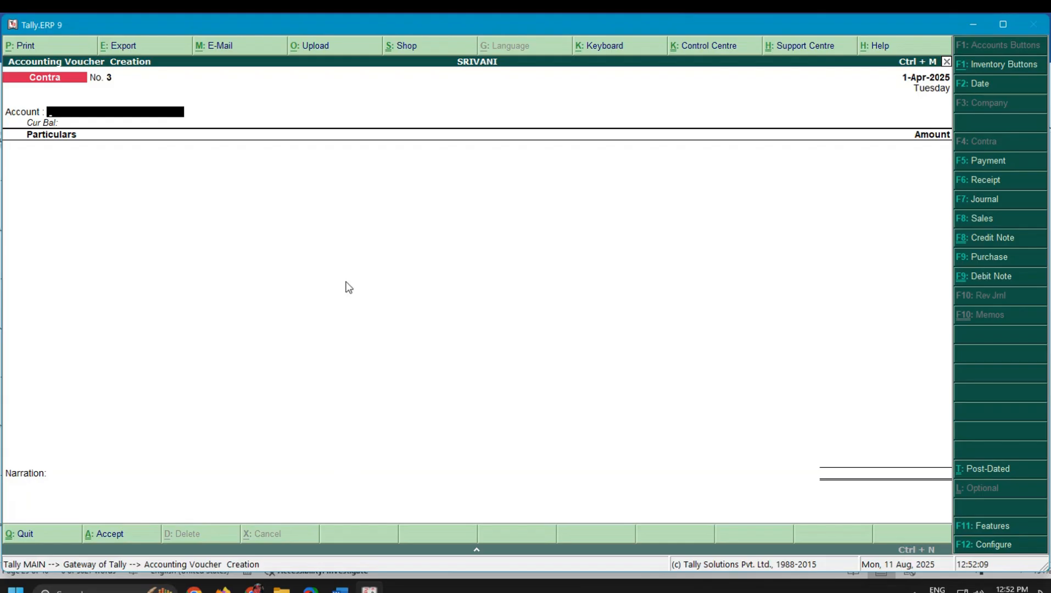
pyautogui.press('F8')
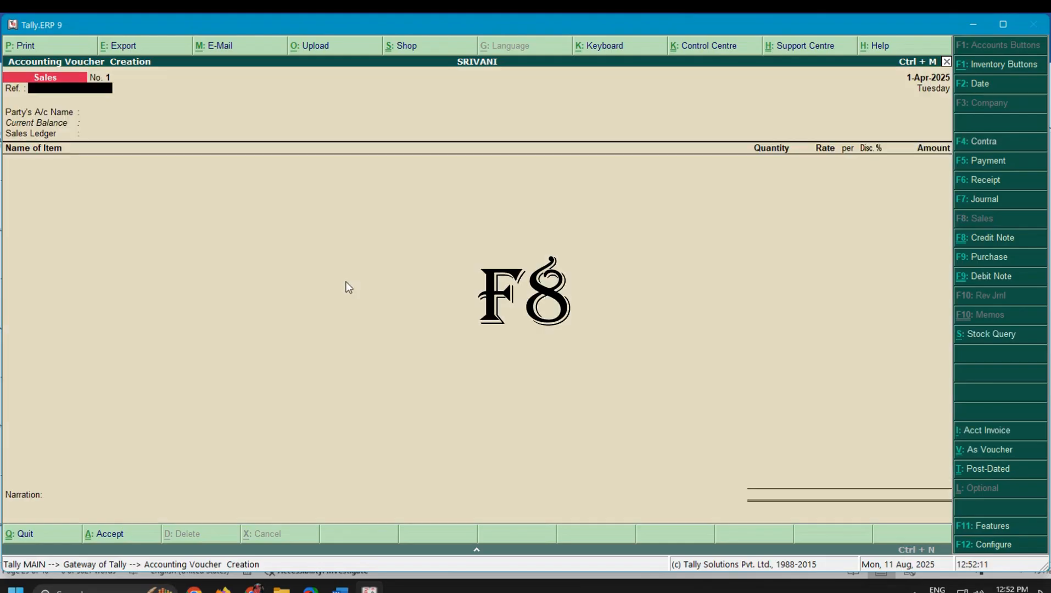
pyautogui.press('Return')
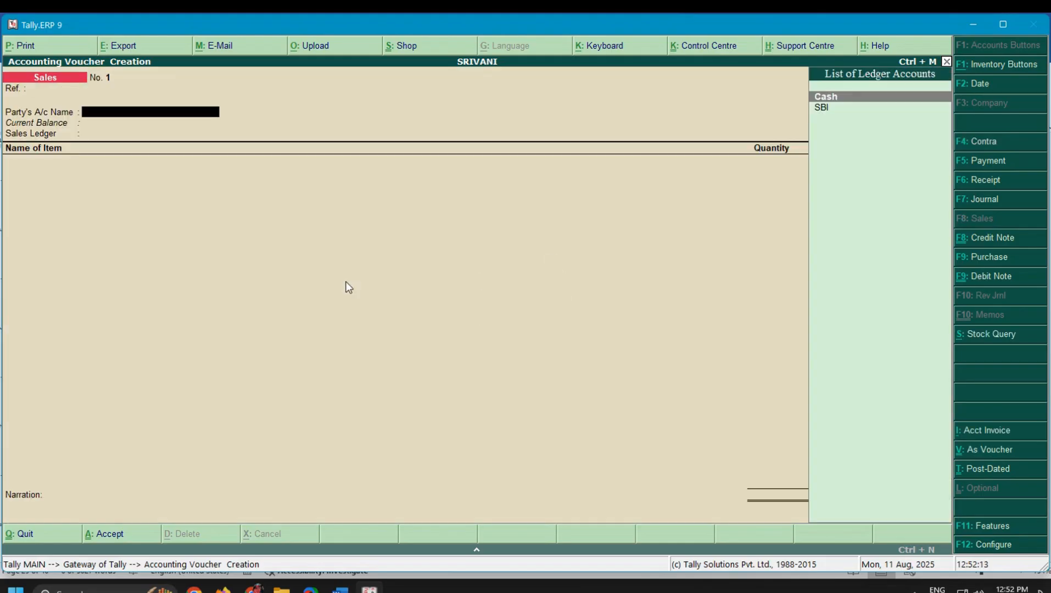
pyautogui.press('Return')
pyautogui.press('Return')
pyautogui.press('Return')
pyautogui.press('Return')
pyautogui.press('Return')
pyautogui.press('Return')
pyautogui.press('Return')
pyautogui.press('Return')
pyautogui.press('Return')
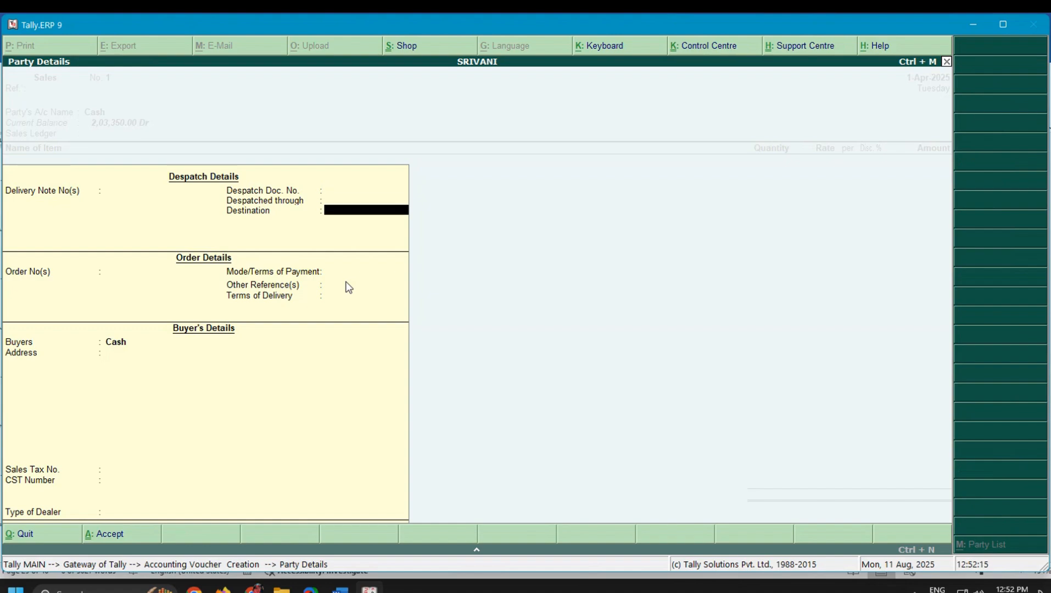
pyautogui.press('Return')
pyautogui.press('Return')
pyautogui.press('Return')
pyautogui.press('Return')
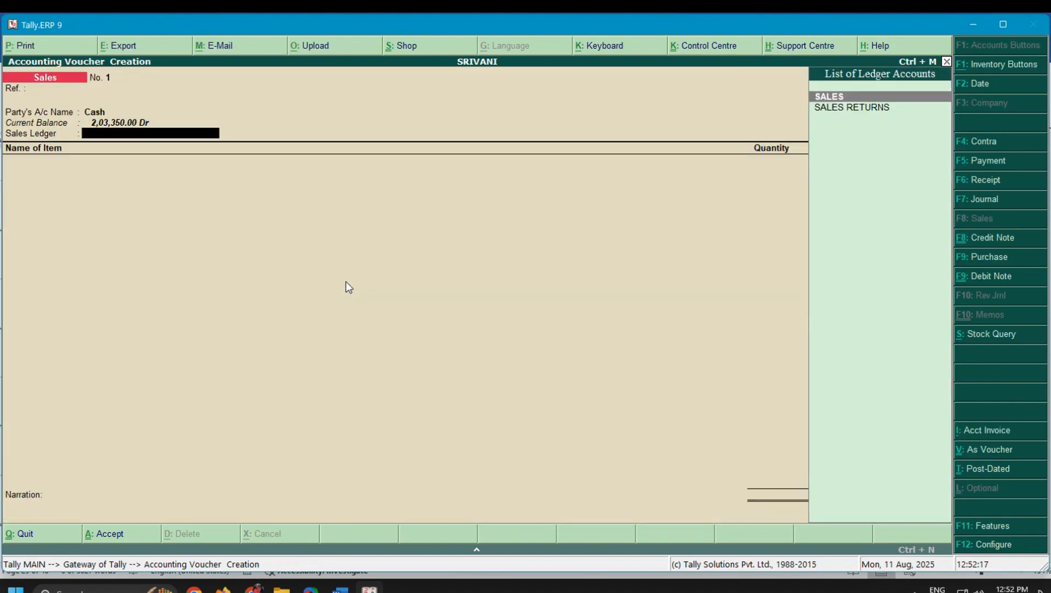
# Step: Return to the Cash party details, set the type of dealer to Regular and choose SALES as the sales ledger
pyautogui.press('BackSpace')
pyautogui.press('Return')
pyautogui.press('Return')
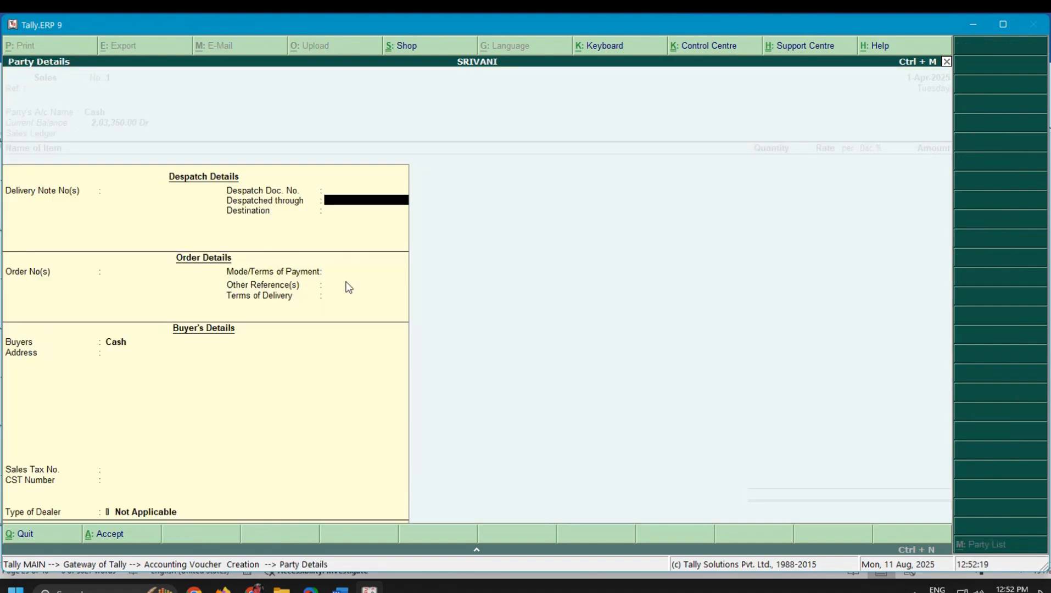
pyautogui.press('Return')
pyautogui.press('Return')
pyautogui.press('Return')
pyautogui.press('Return')
pyautogui.press('Return')
pyautogui.press('Return')
pyautogui.press('Return')
pyautogui.press('Return')
pyautogui.press('Return')
pyautogui.press('Return')
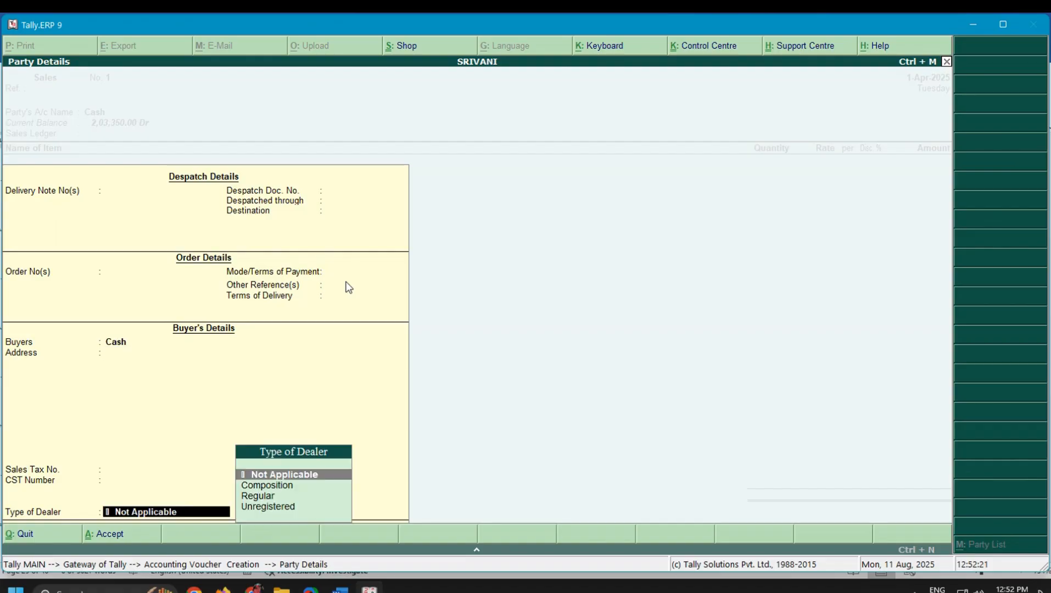
pyautogui.press('BackSpace')
pyautogui.press('Return')
pyautogui.press('Return')
pyautogui.press('Return')
pyautogui.press('Return')
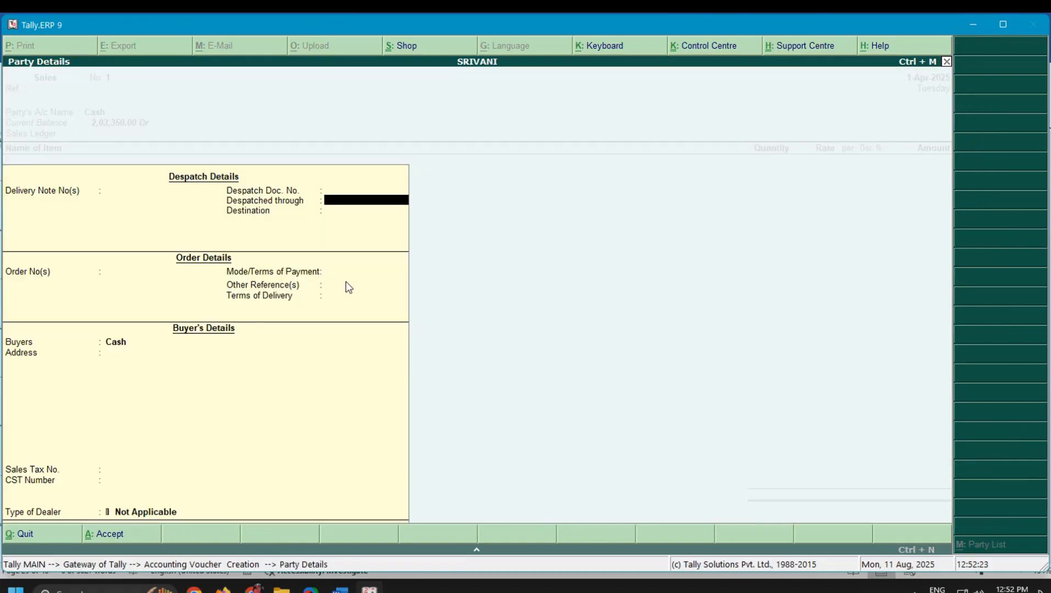
pyautogui.press('Return')
pyautogui.press('Return')
pyautogui.press('Return')
pyautogui.press('Return')
pyautogui.press('Return')
pyautogui.press('Return')
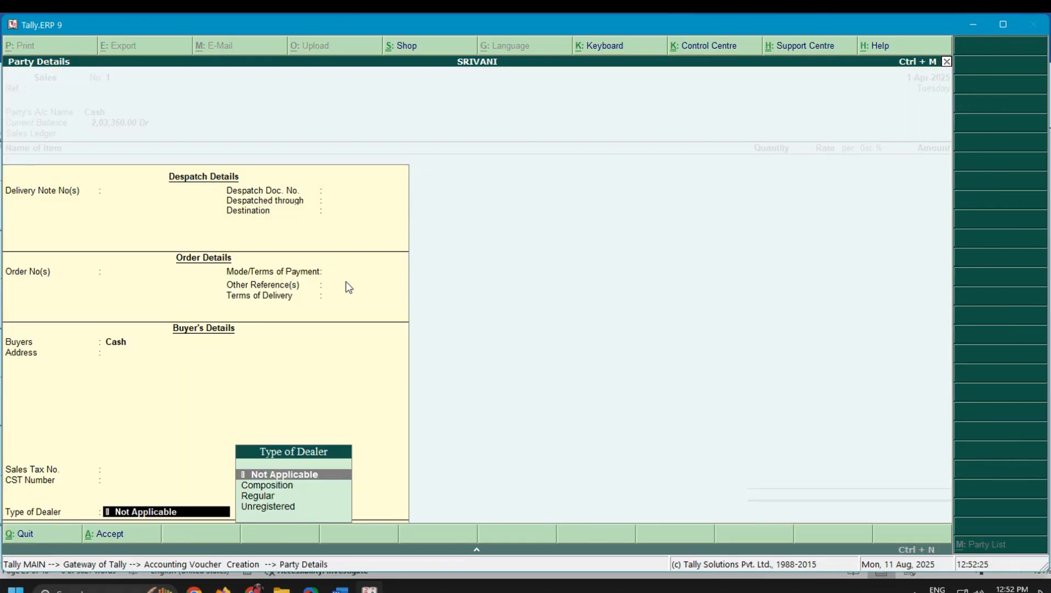
pyautogui.press('Down')
pyautogui.press('Down')
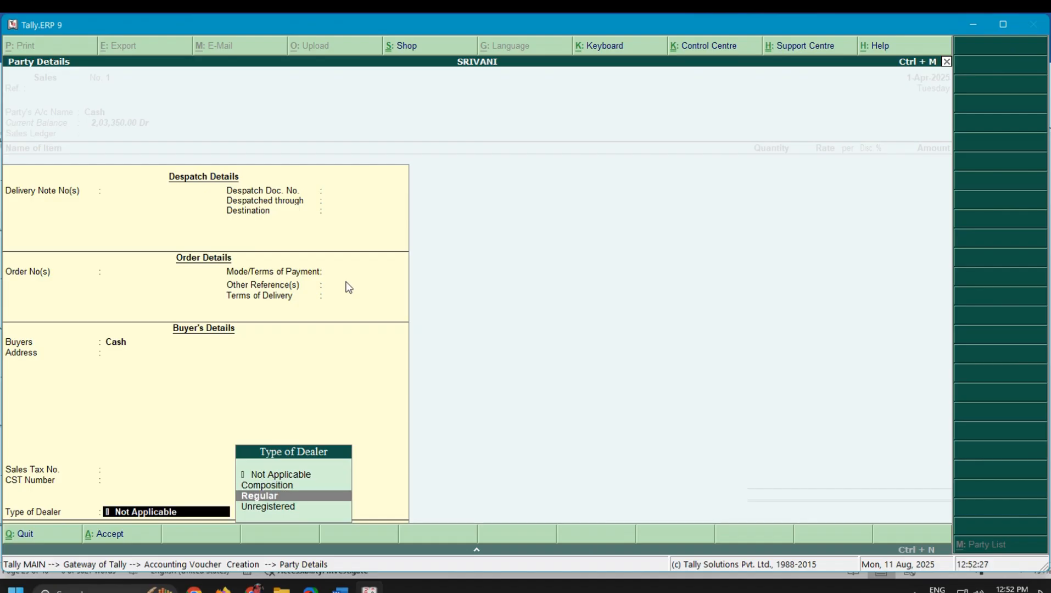
pyautogui.press('Return')
pyautogui.press('Return')
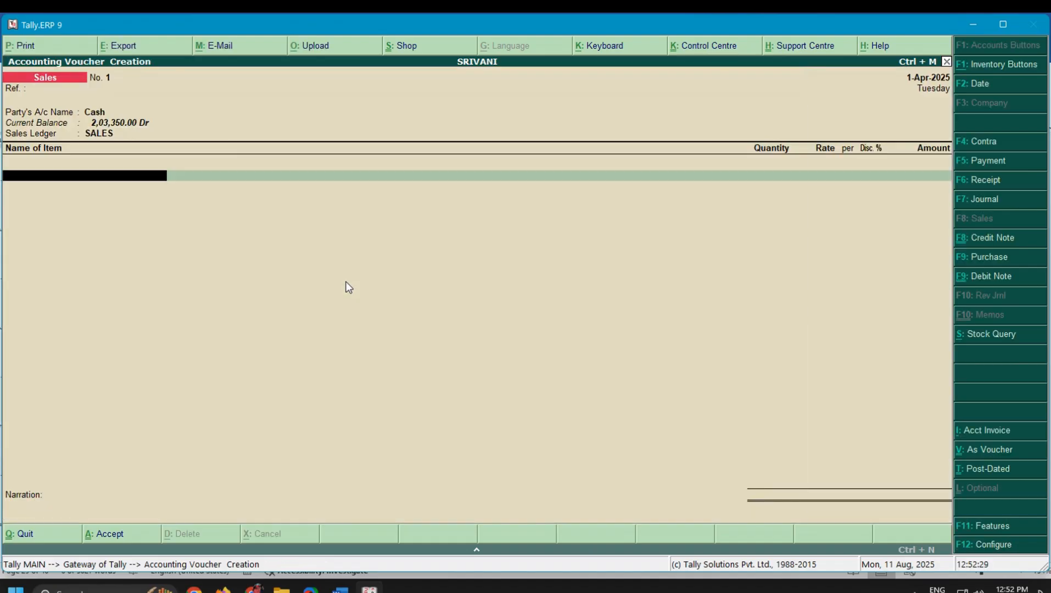
# Step: Add SAMSUNG MOBILES to the sales voucher with 15 sets at a rate of 12000, following its line in the Word notes
pyautogui.write('SAM')
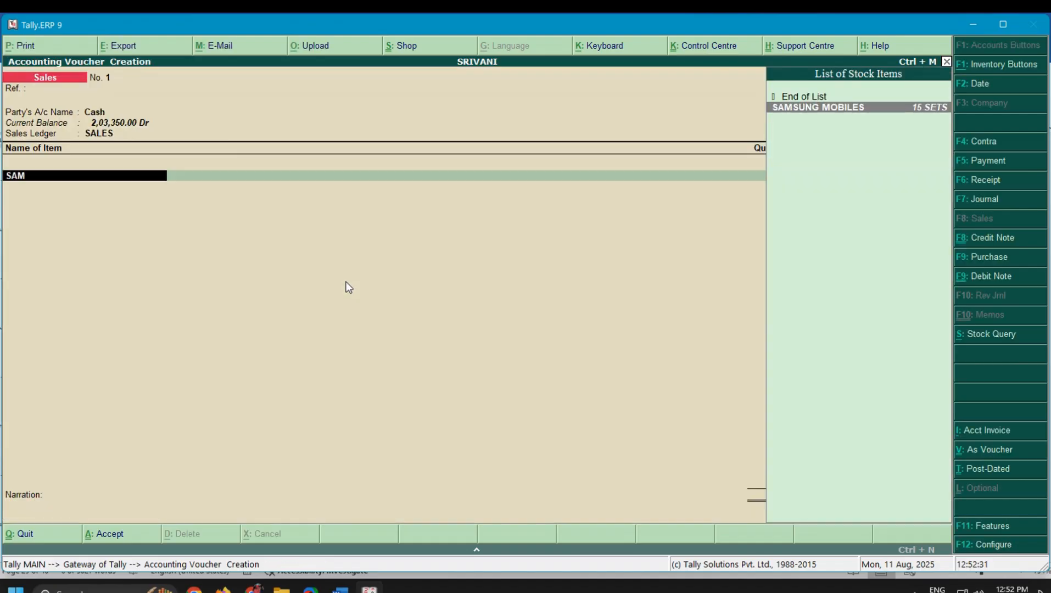
pyautogui.press('Return')
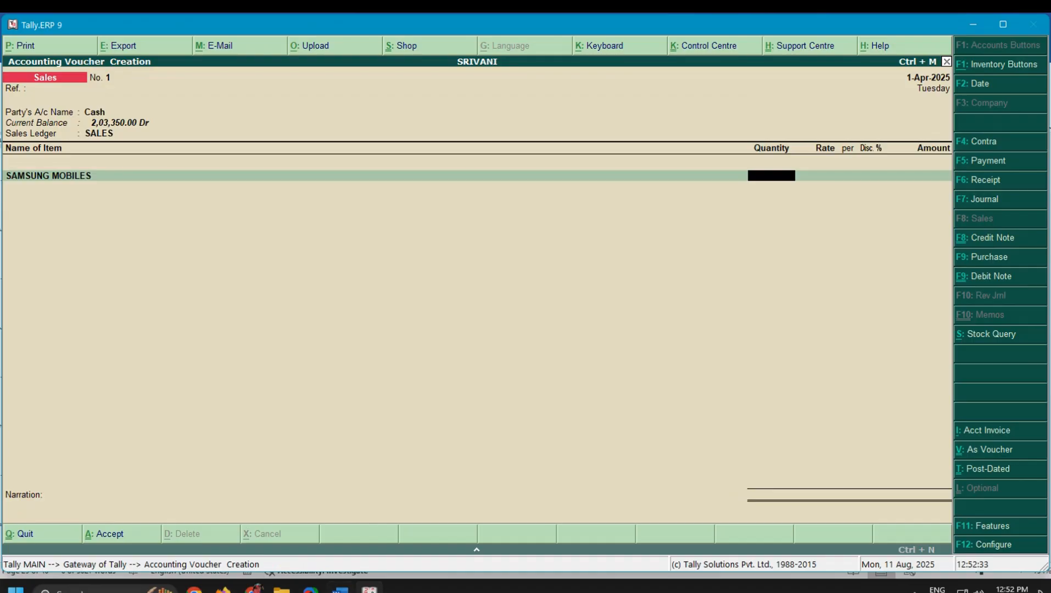
pyautogui.click(341, 590)
pyautogui.moveTo(257, 236); pyautogui.dragTo(882, 237)
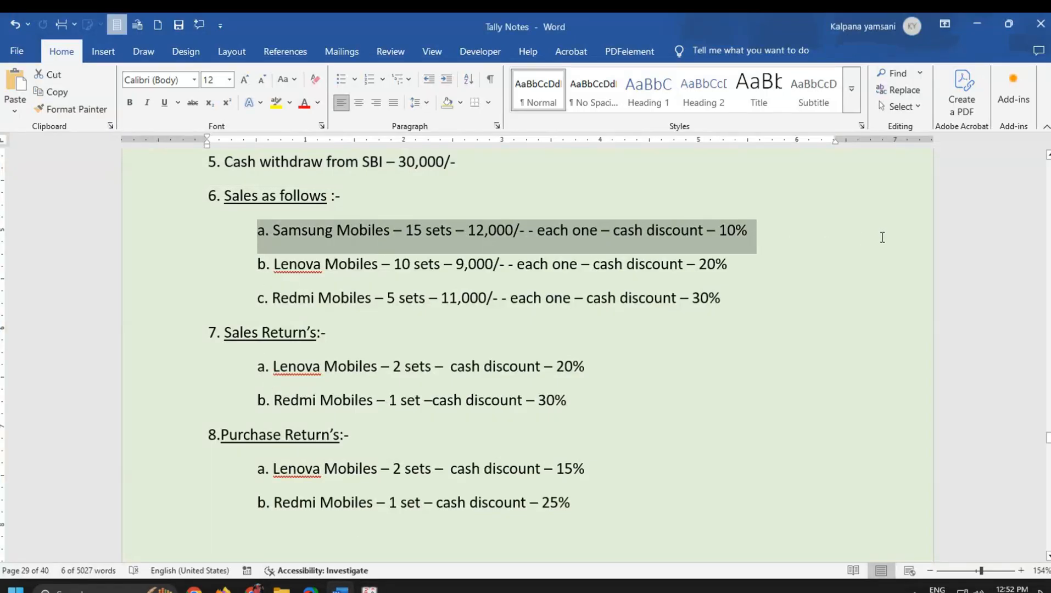
pyautogui.click(368, 590)
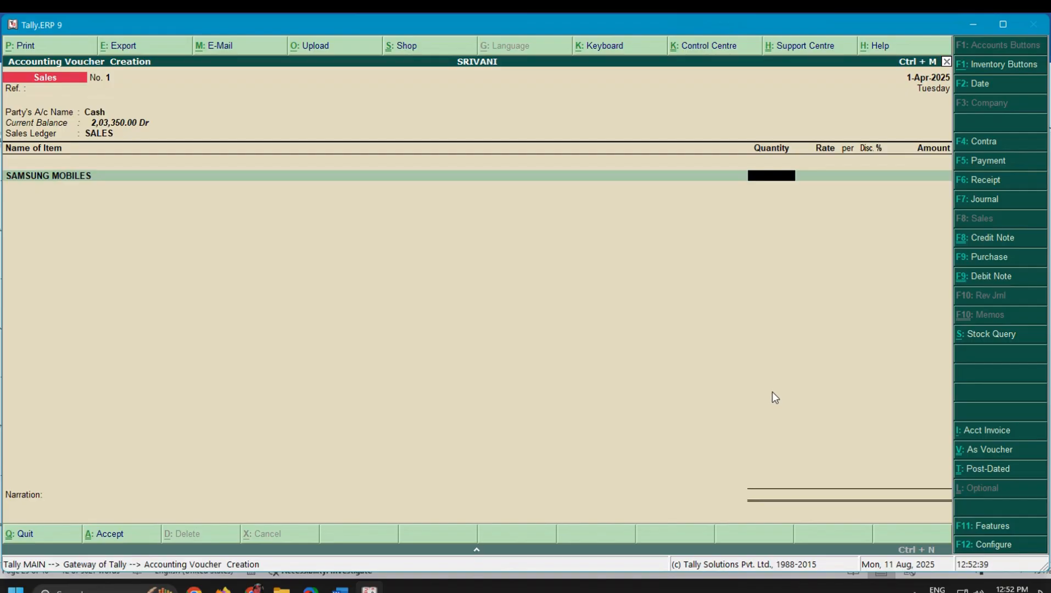
pyautogui.write('15')
pyautogui.press('Return')
pyautogui.write('12,00')
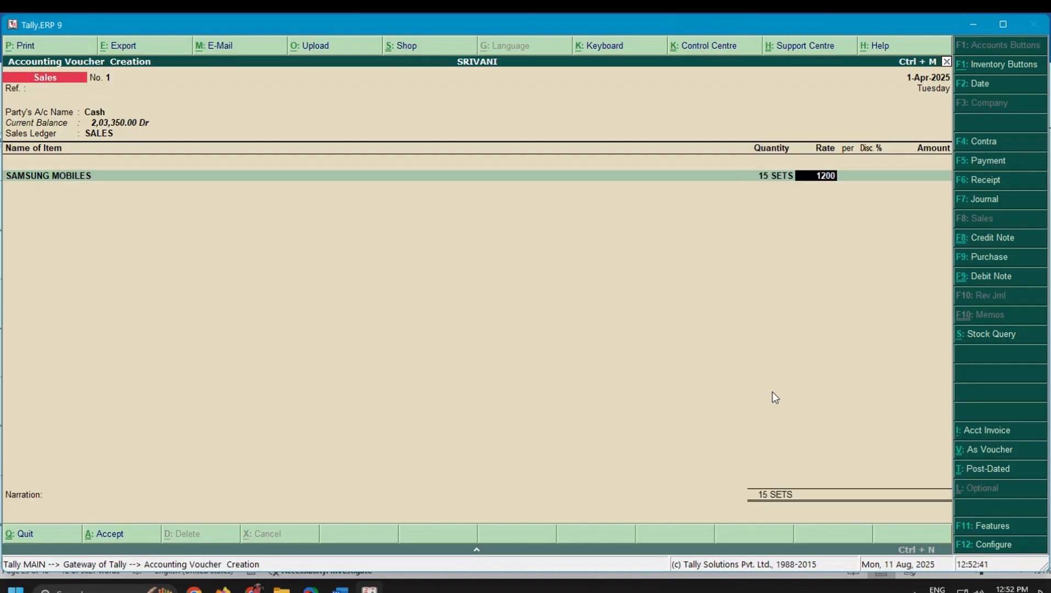
pyautogui.write('0')
pyautogui.press('Return')
pyautogui.press('Return')
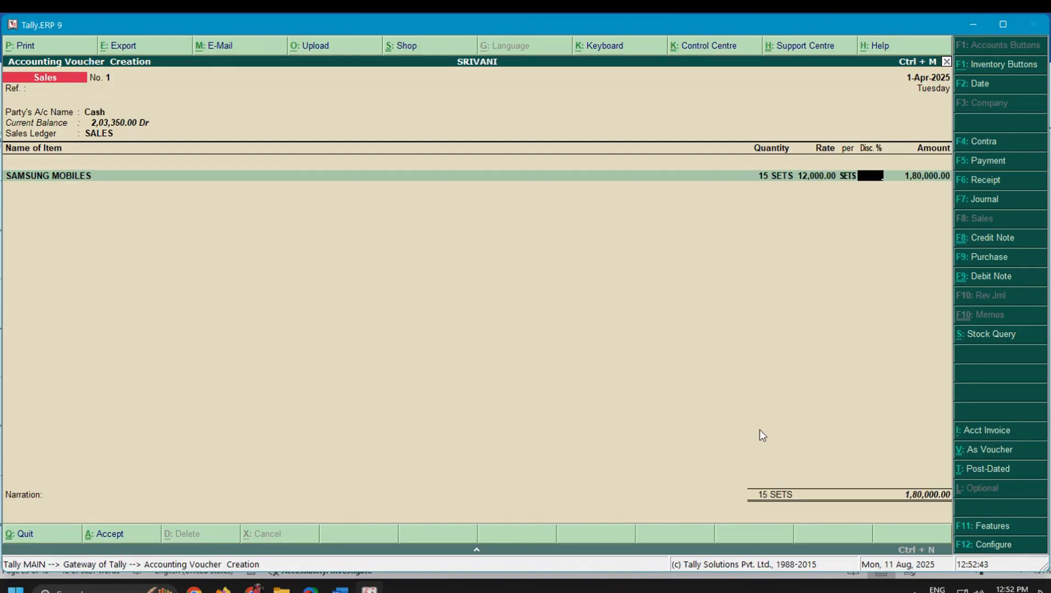
# Step: Check the Samsung sales discount in the Word notes and enter 10% for that item in the voucher
pyautogui.click(340, 590)
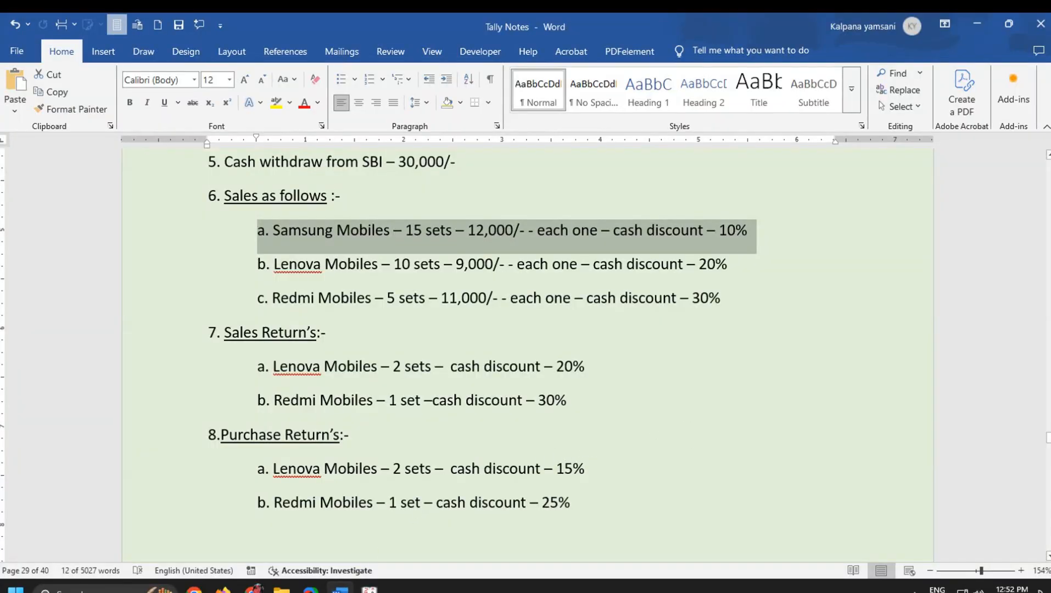
pyautogui.click(369, 590)
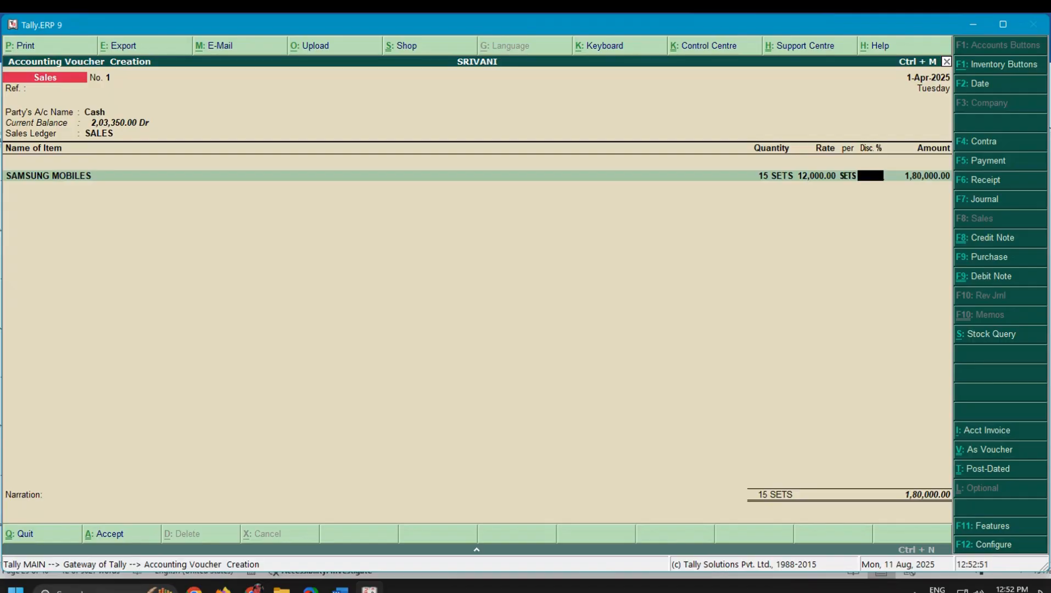
pyautogui.write('10')
pyautogui.press('Return')
pyautogui.press('Return')
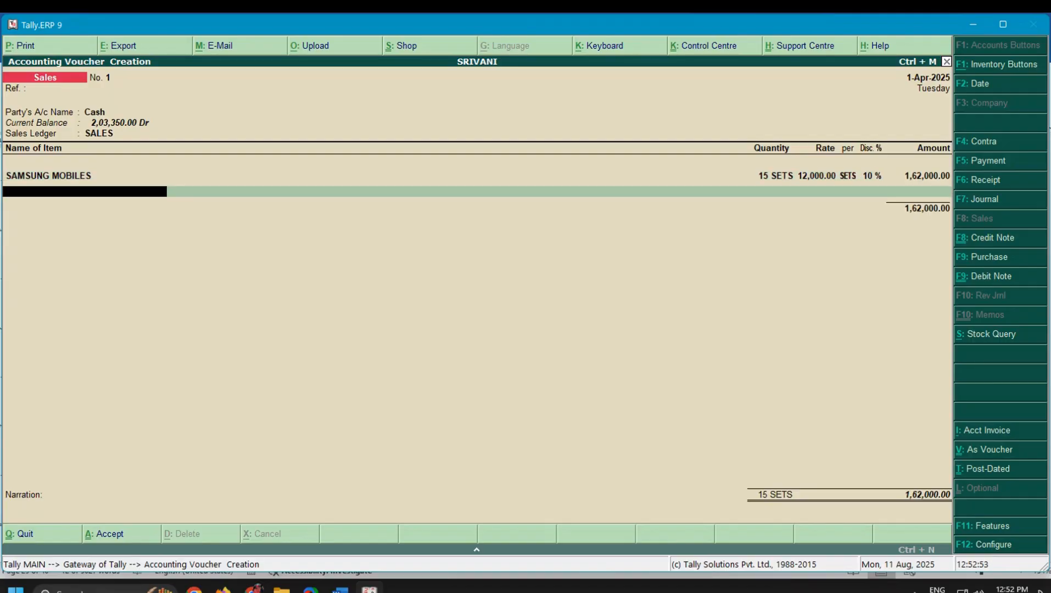
# Step: Add LENOVA MOBILES as the second item of the sales voucher with a quantity of 10 sets
pyautogui.write('LE')
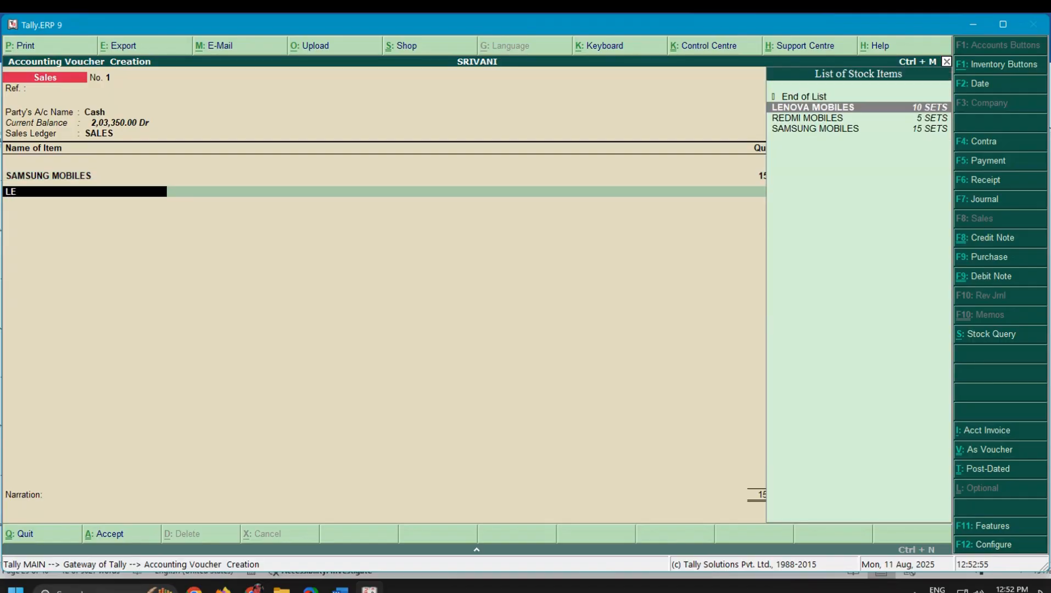
pyautogui.write('L')
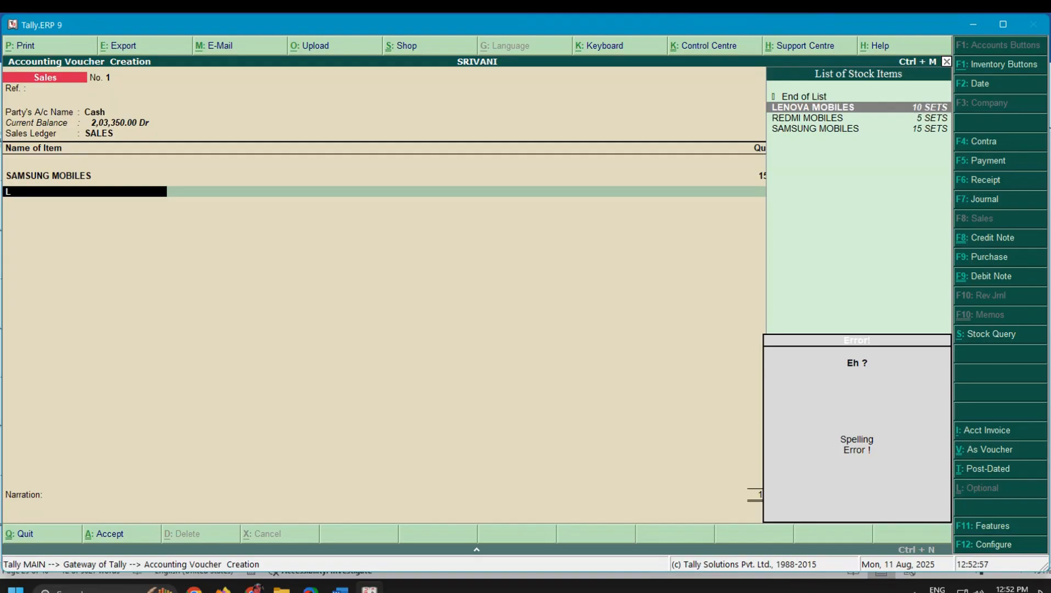
pyautogui.press('Down')
pyautogui.press('Up')
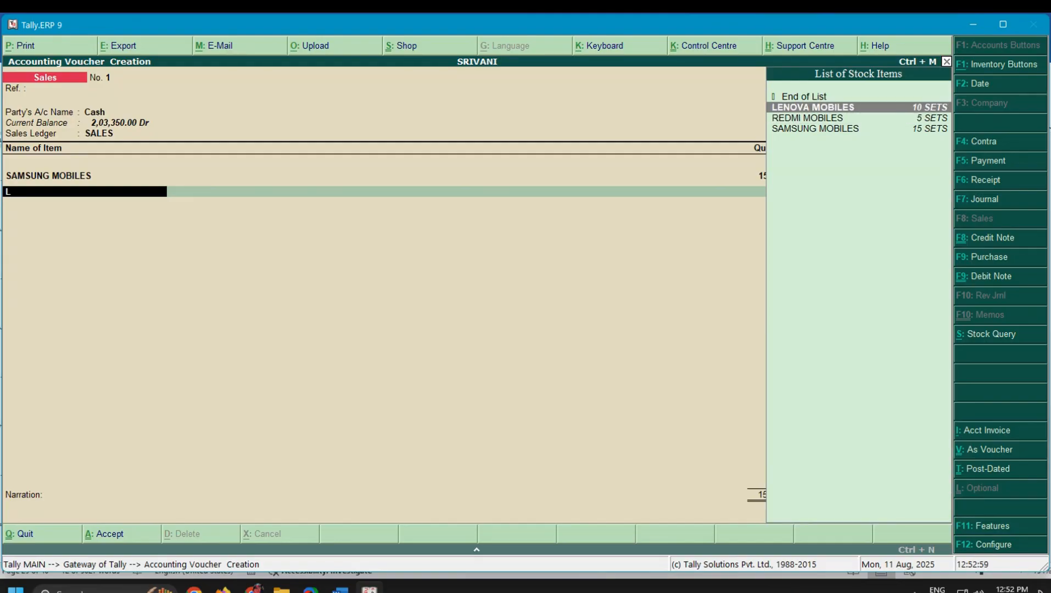
pyautogui.press('Return')
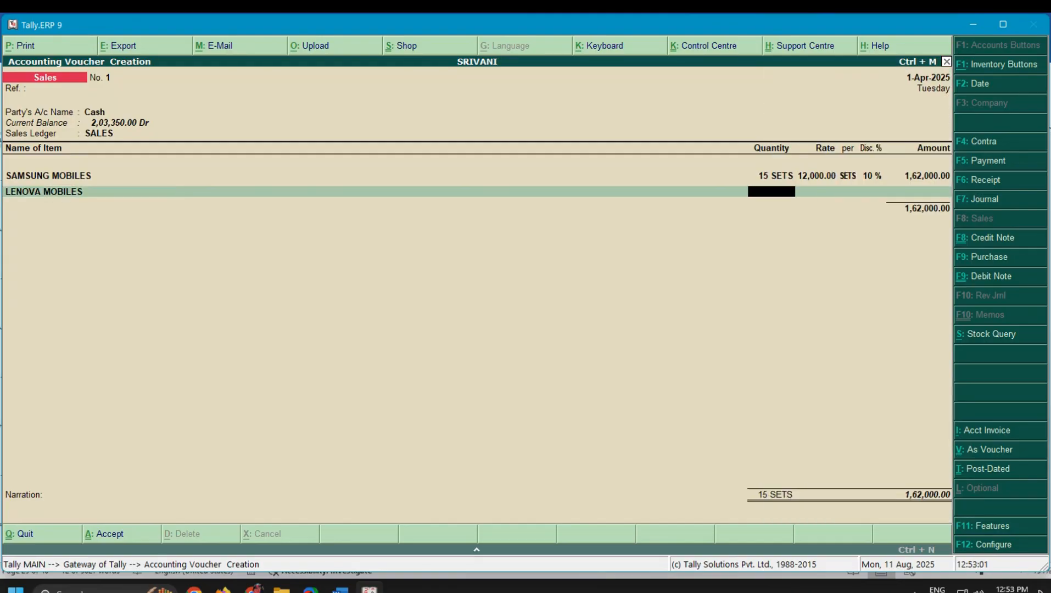
pyautogui.write('10')
pyautogui.press('Return')
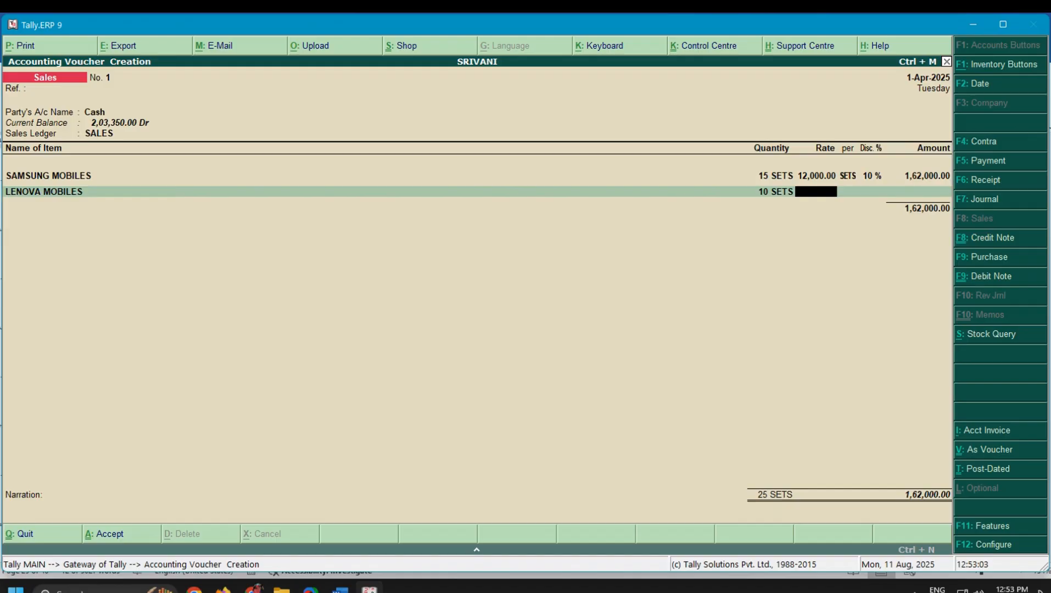
# Step: Look up the Lenova sales line in the Word notes and enter a rate of 9000 and a 20% discount for that item
pyautogui.click(341, 590)
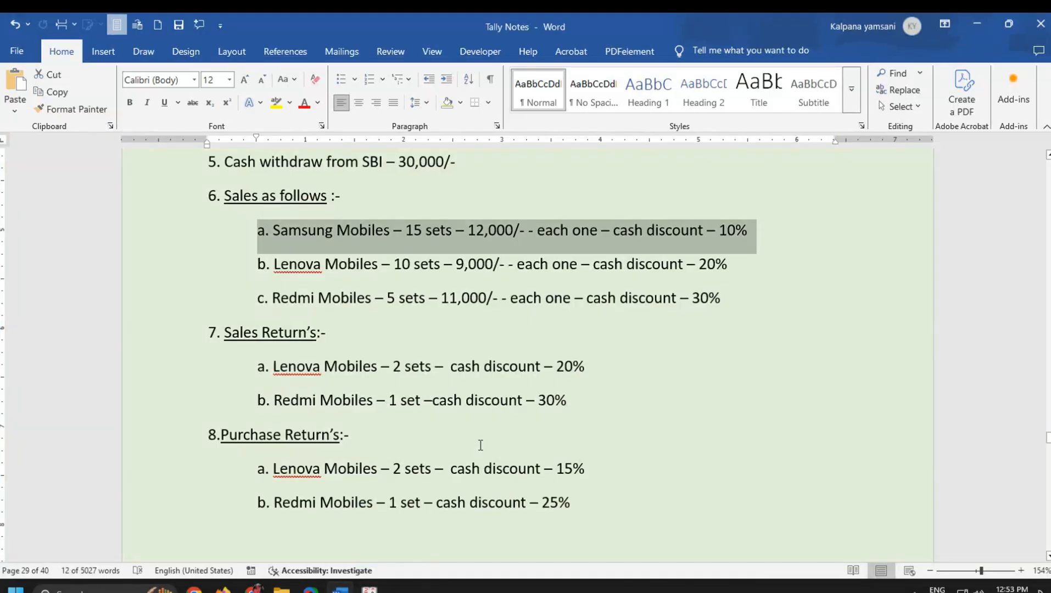
pyautogui.moveTo(259, 266); pyautogui.dragTo(873, 279)
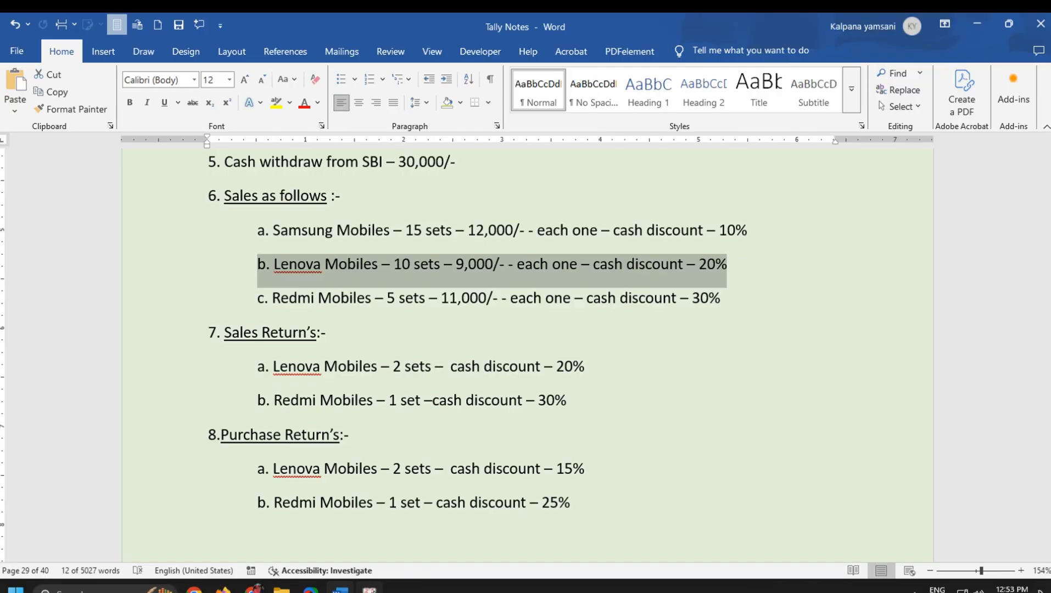
pyautogui.click(369, 590)
pyautogui.write('9000')
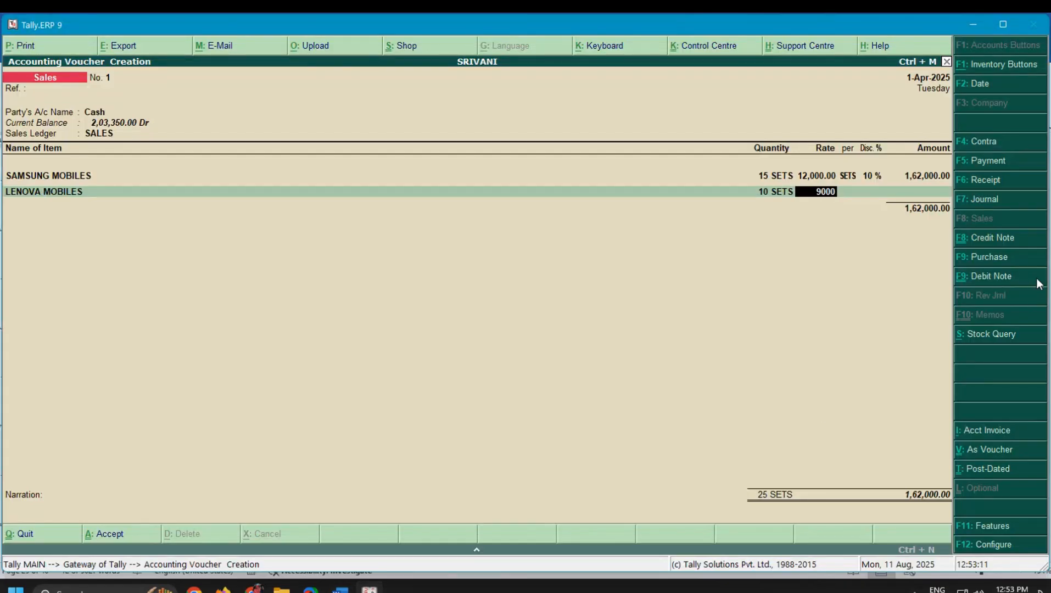
pyautogui.press('Return')
pyautogui.press('Return')
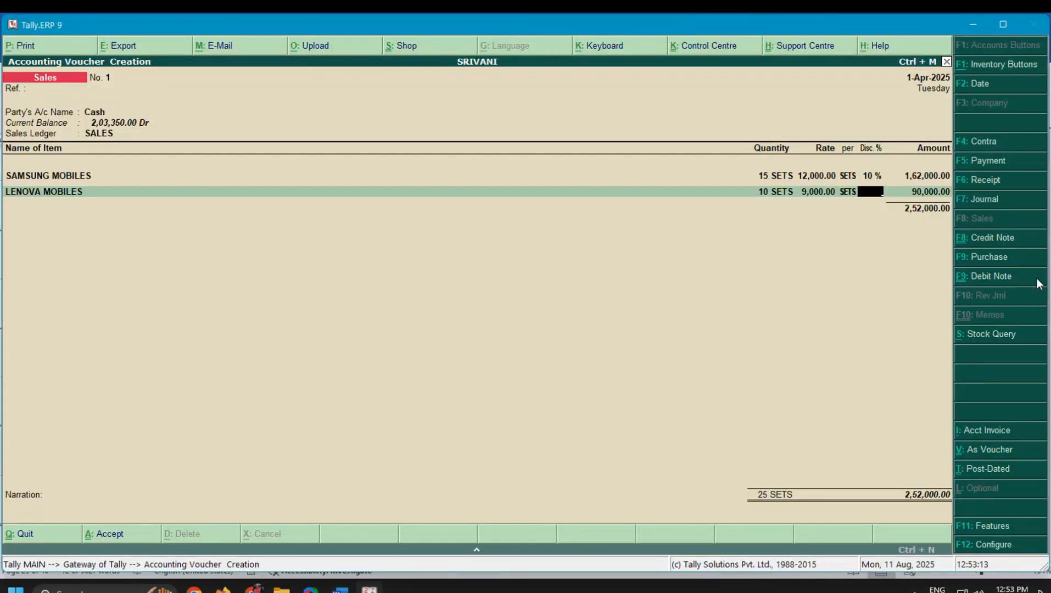
pyautogui.write('20')
pyautogui.press('Return')
pyautogui.press('Return')
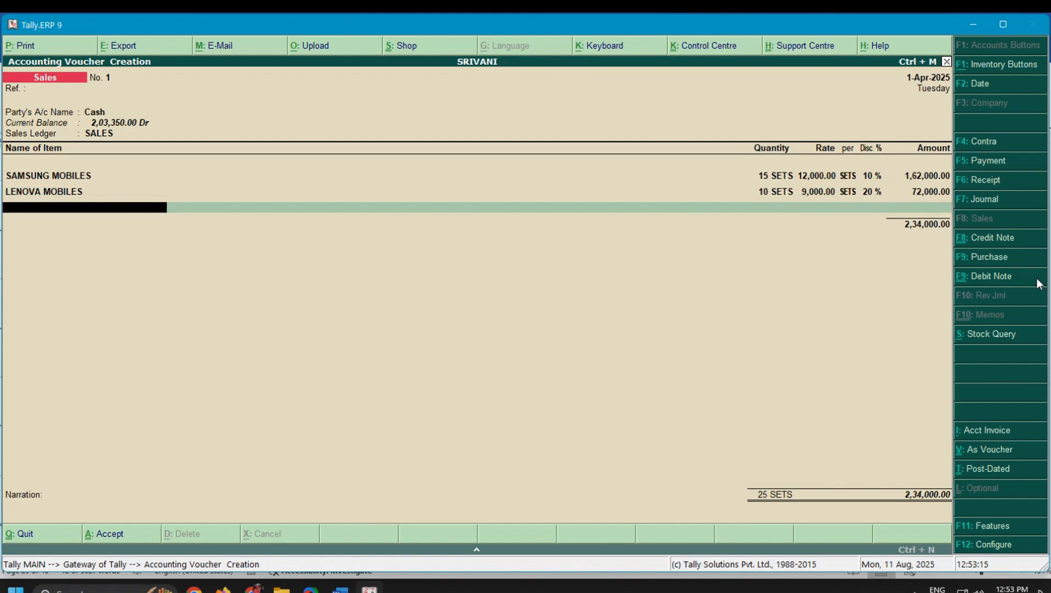
# Step: Add REDMI MOBILES as the third item of the sales voucher with a quantity of 5 sets
pyautogui.write('RED')
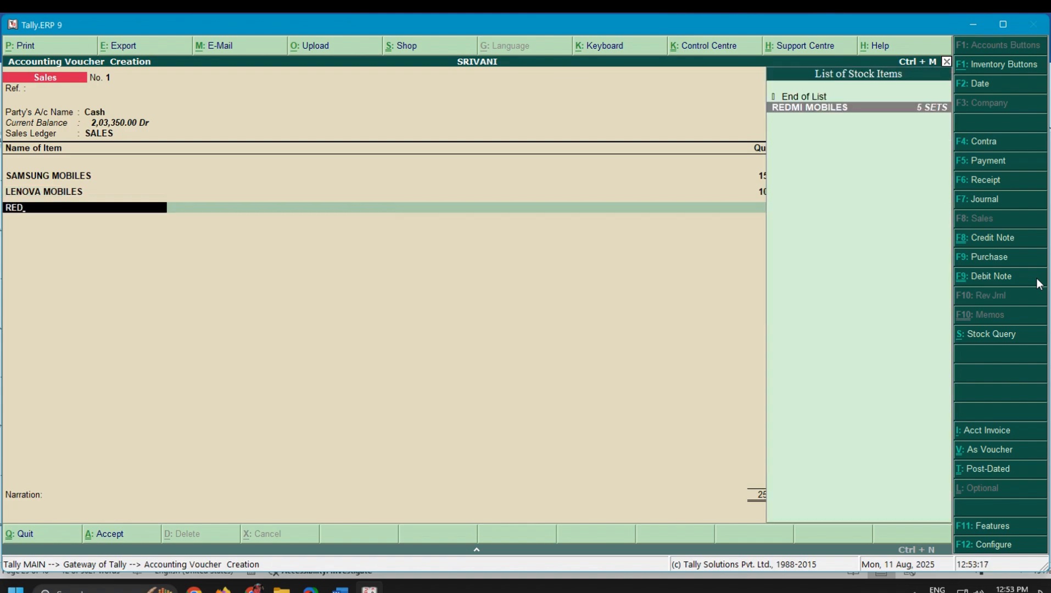
pyautogui.press('Return')
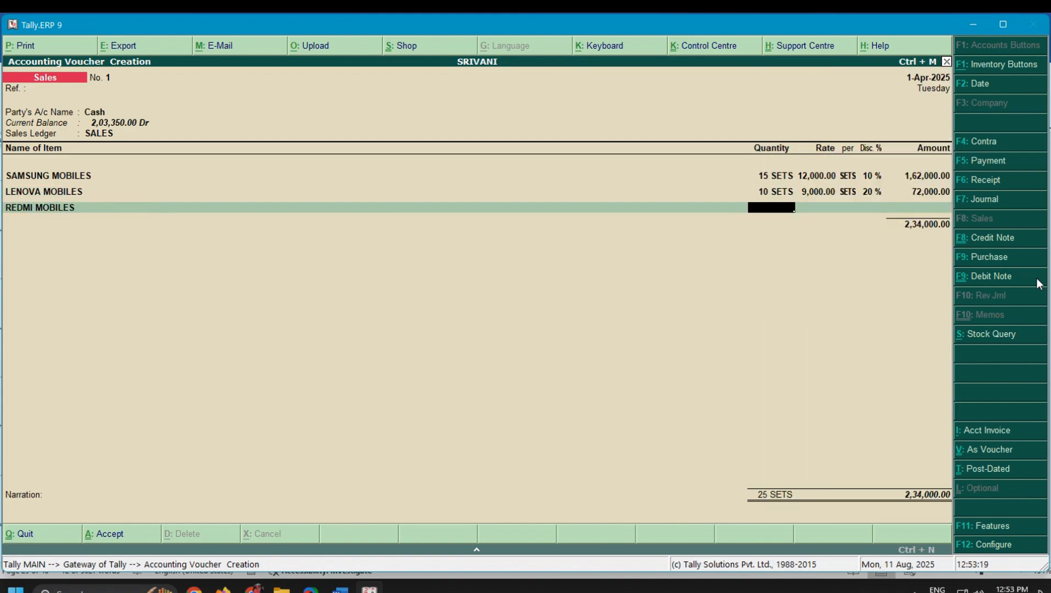
pyautogui.write('5')
pyautogui.press('Return')
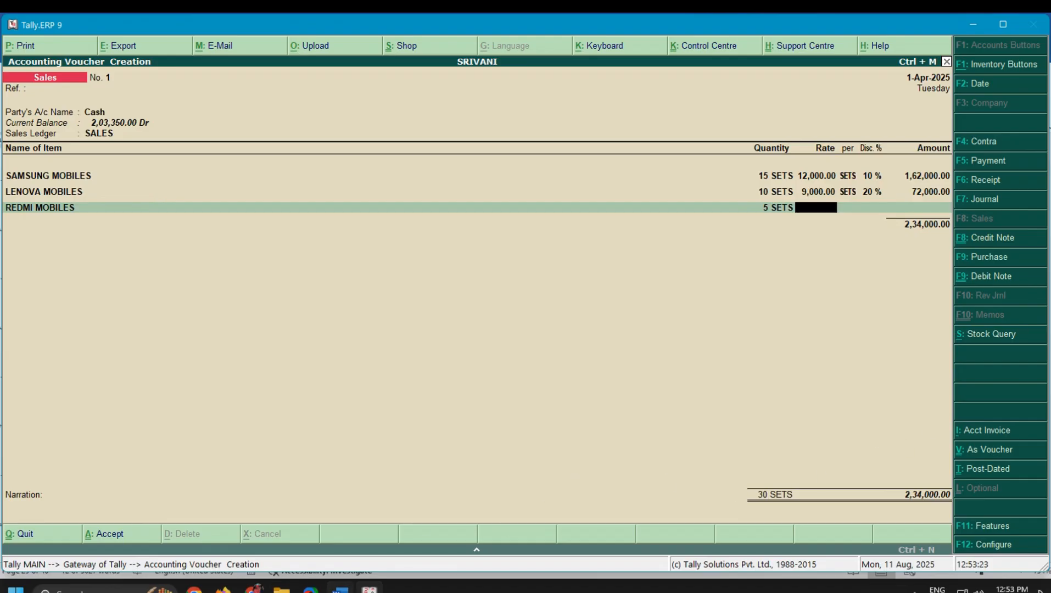
# Step: Look up the Redmi sales line in the Word notes and enter a rate of 11,000 and a 30% discount for that item
pyautogui.click(343, 590)
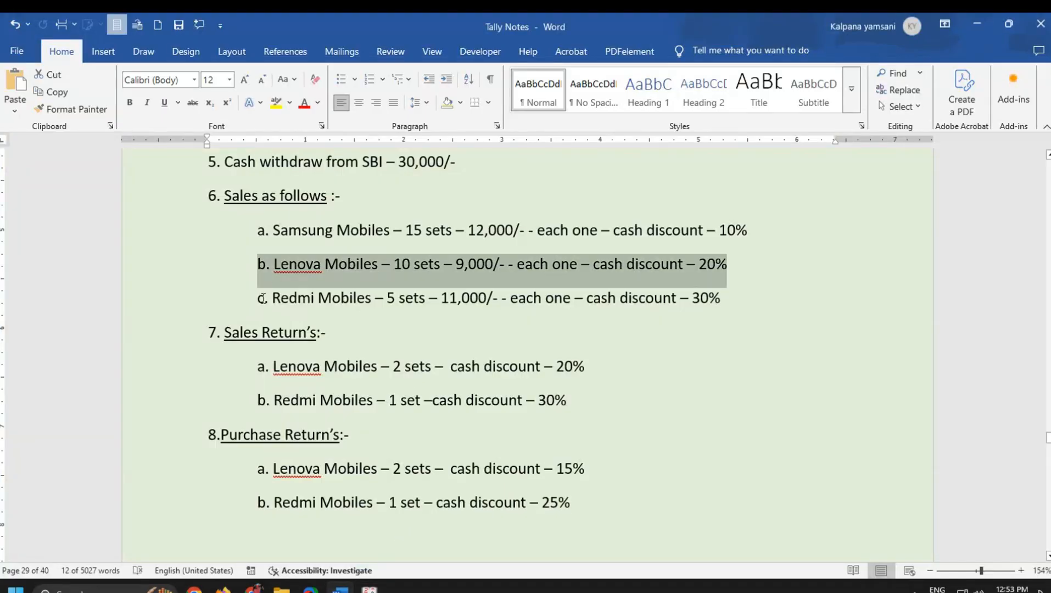
pyautogui.click(293, 298)
pyautogui.moveTo(293, 298); pyautogui.dragTo(780, 316)
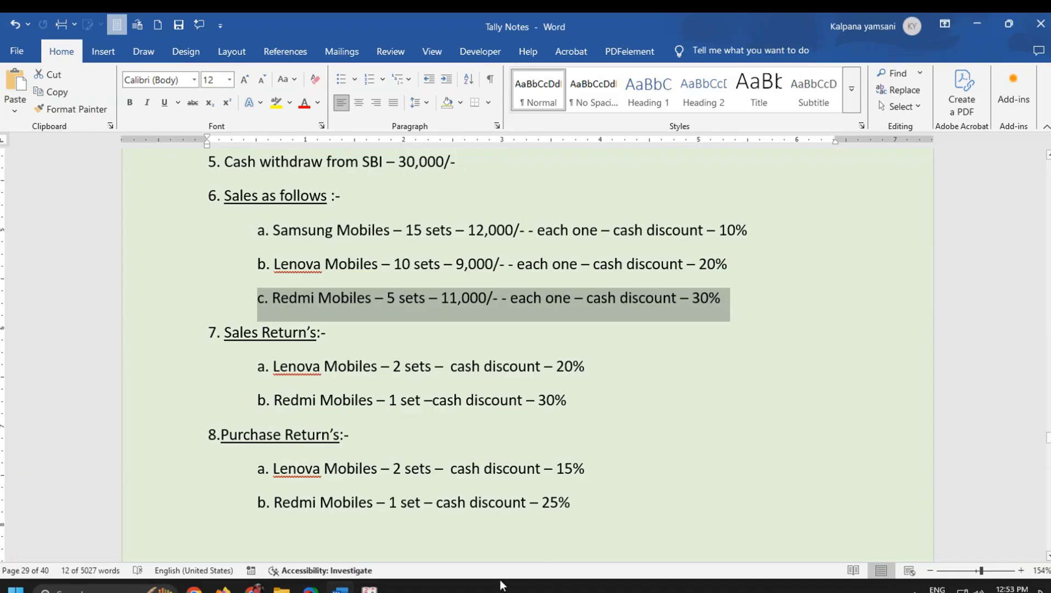
pyautogui.click(370, 590)
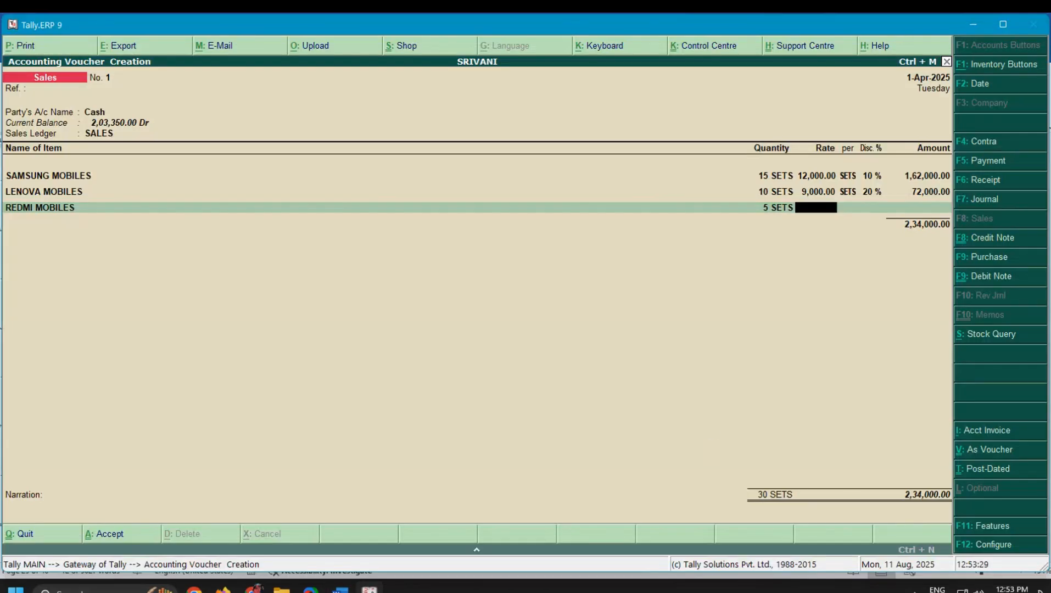
pyautogui.write('11,')
pyautogui.write('000')
pyautogui.press('Return')
pyautogui.press('Return')
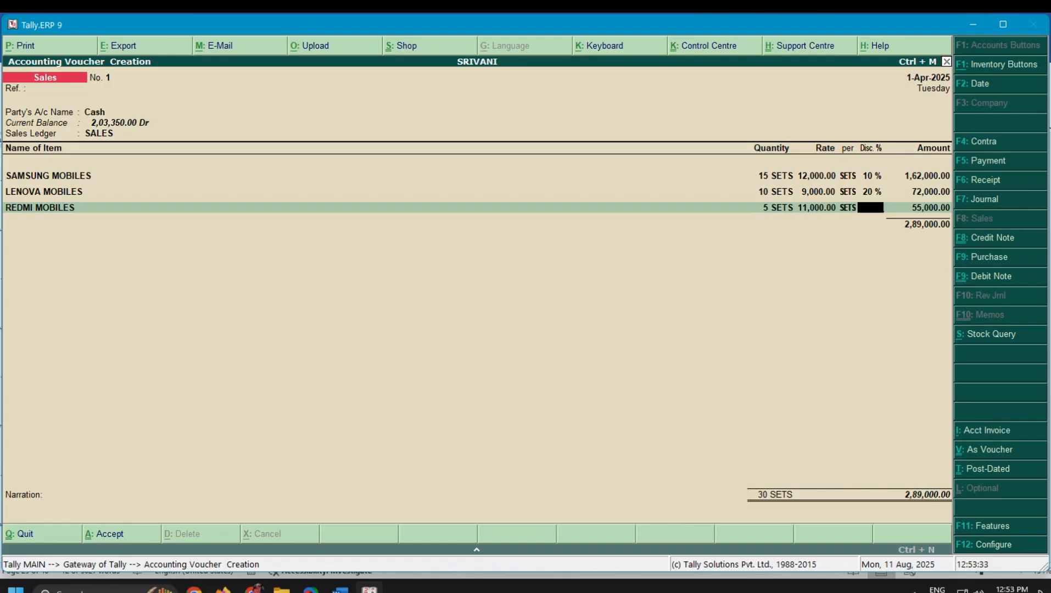
pyautogui.write('30')
pyautogui.press('Return')
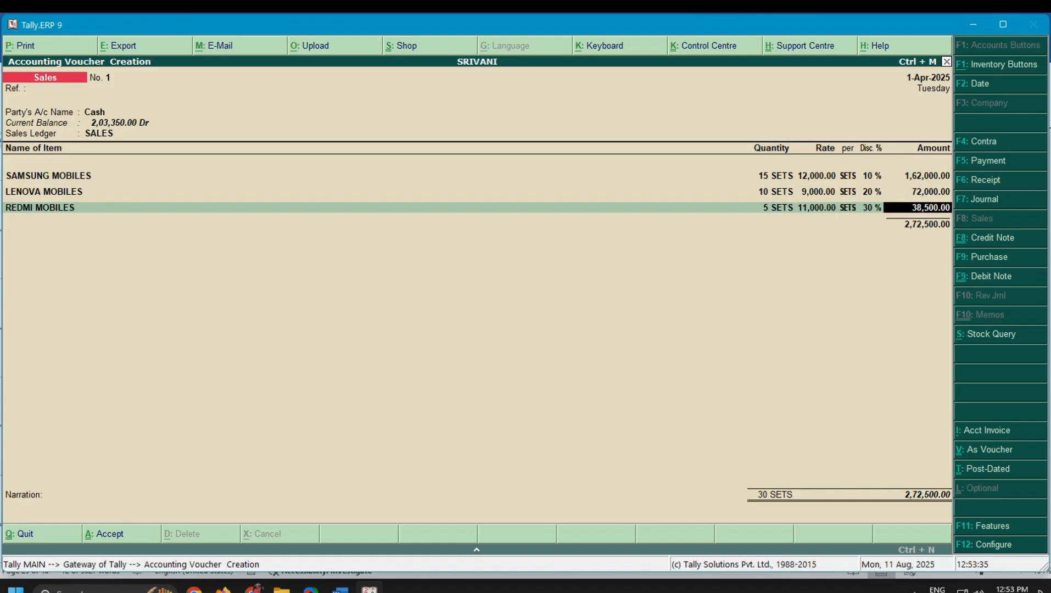
# Step: End the item list, leave the additional ledger and narration blank, and accept the sales voucher
pyautogui.press('Return')
pyautogui.press('Return')
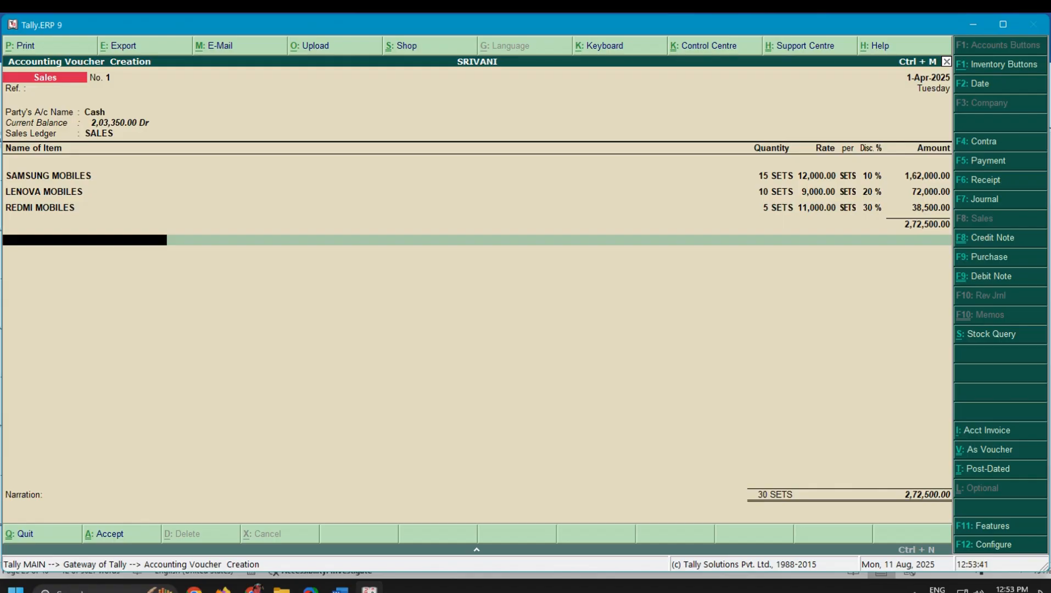
pyautogui.press('Return')
pyautogui.press('Return')
pyautogui.press('Return')
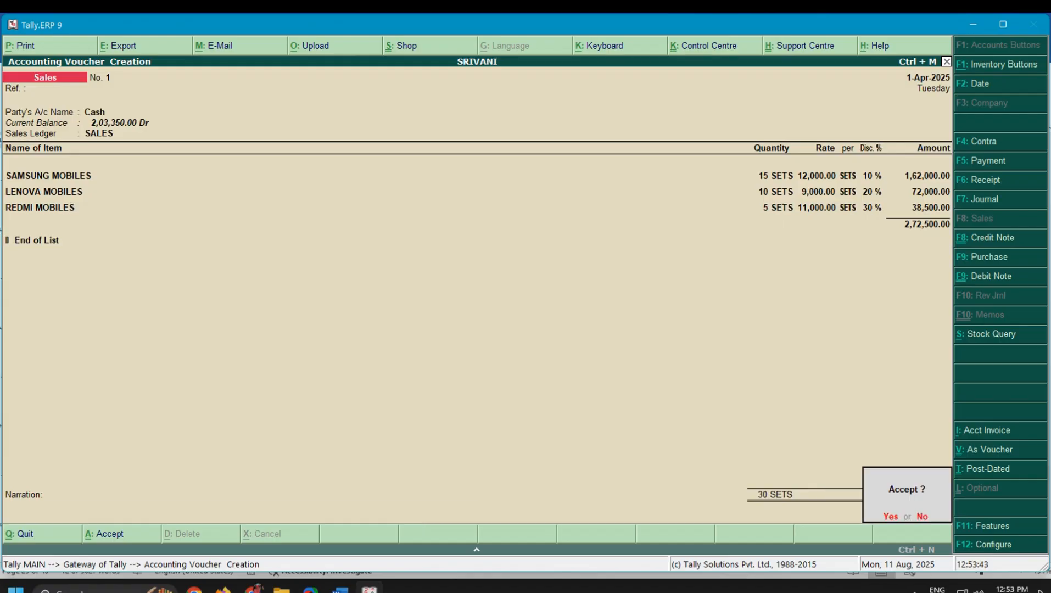
pyautogui.press('Return')
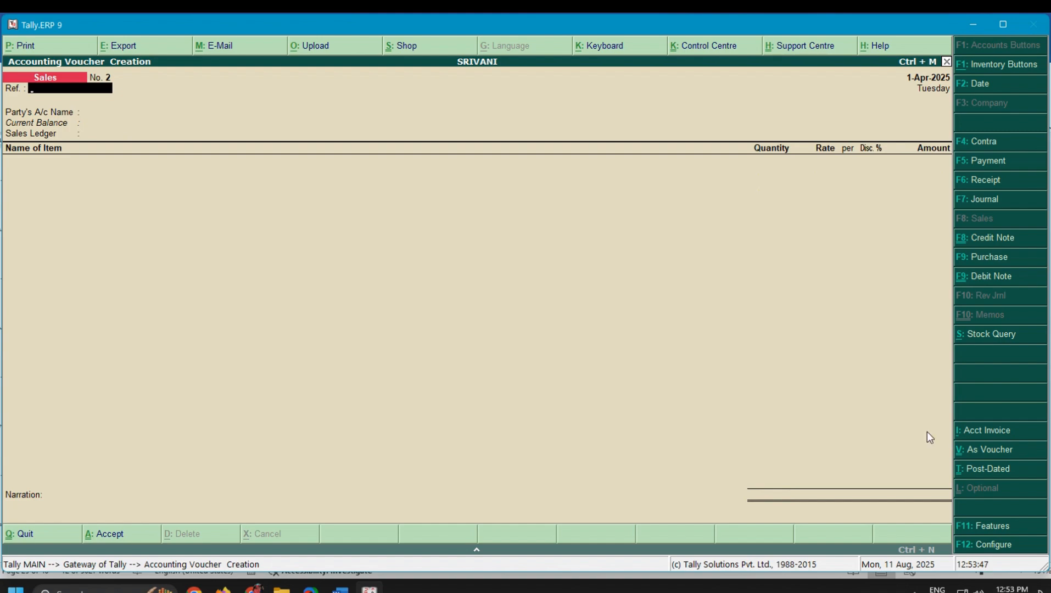
# Step: Review the sales and purchase returns in the Word notes and start a credit note in Tally.ERP 9 with Cash as the party
pyautogui.click(340, 588)
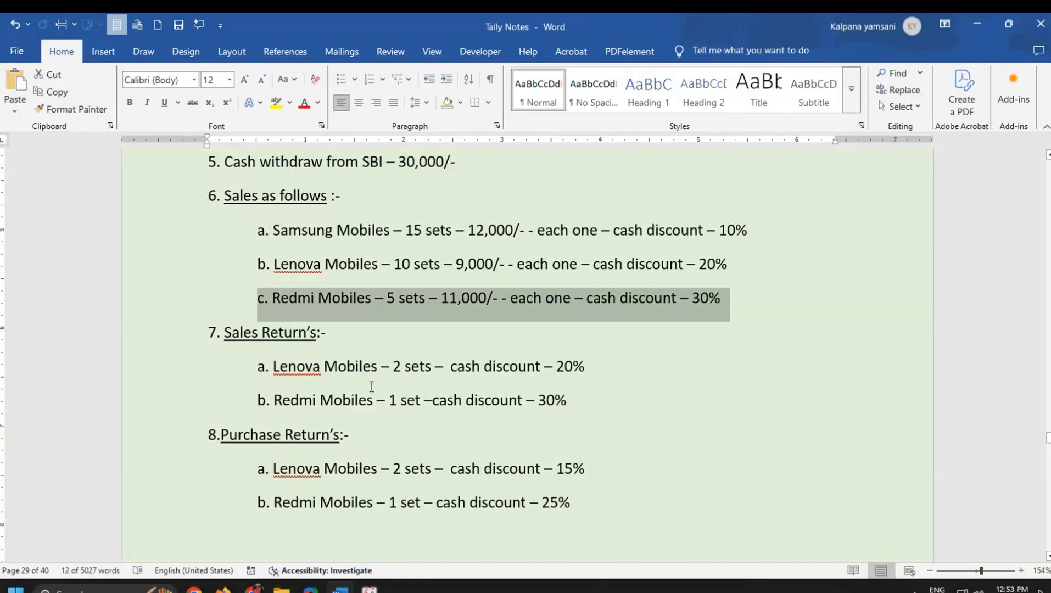
pyautogui.scroll(-3, 372, 385)
pyautogui.moveTo(216, 237); pyautogui.dragTo(661, 328)
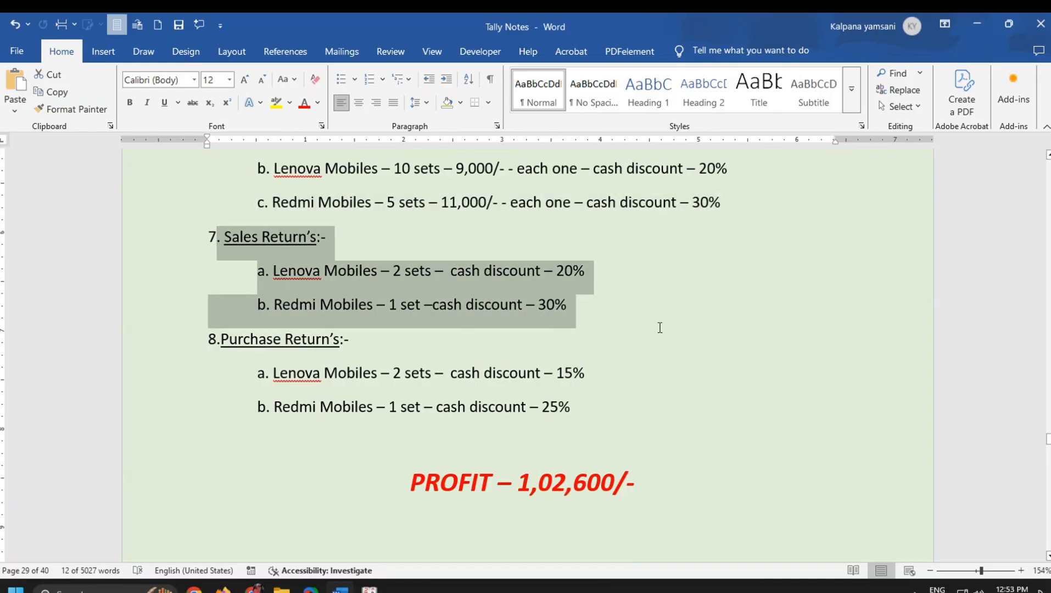
pyautogui.moveTo(197, 347); pyautogui.dragTo(571, 427)
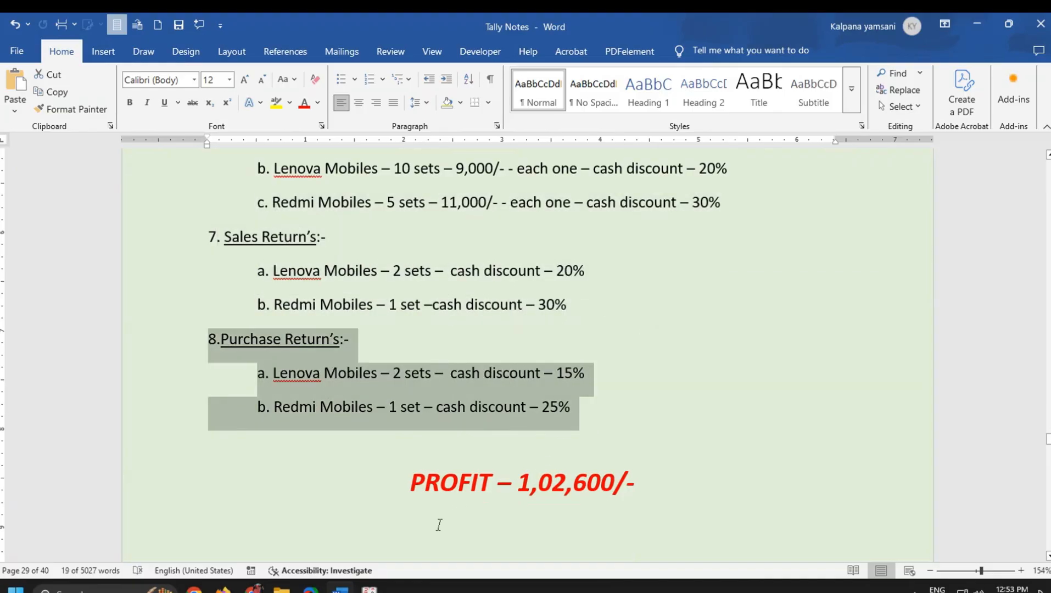
pyautogui.moveTo(370, 589)
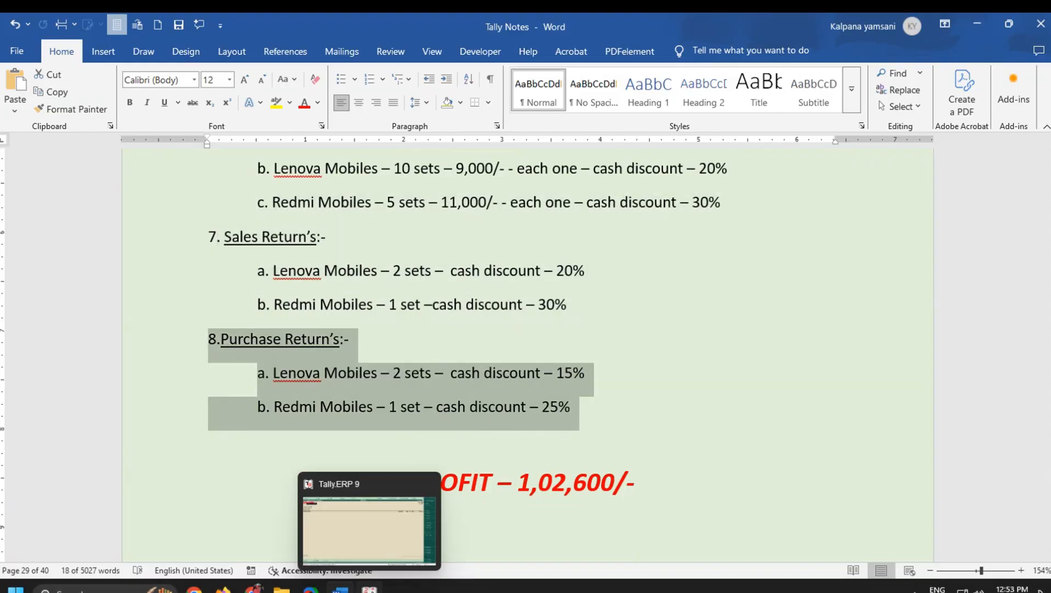
pyautogui.click(367, 538)
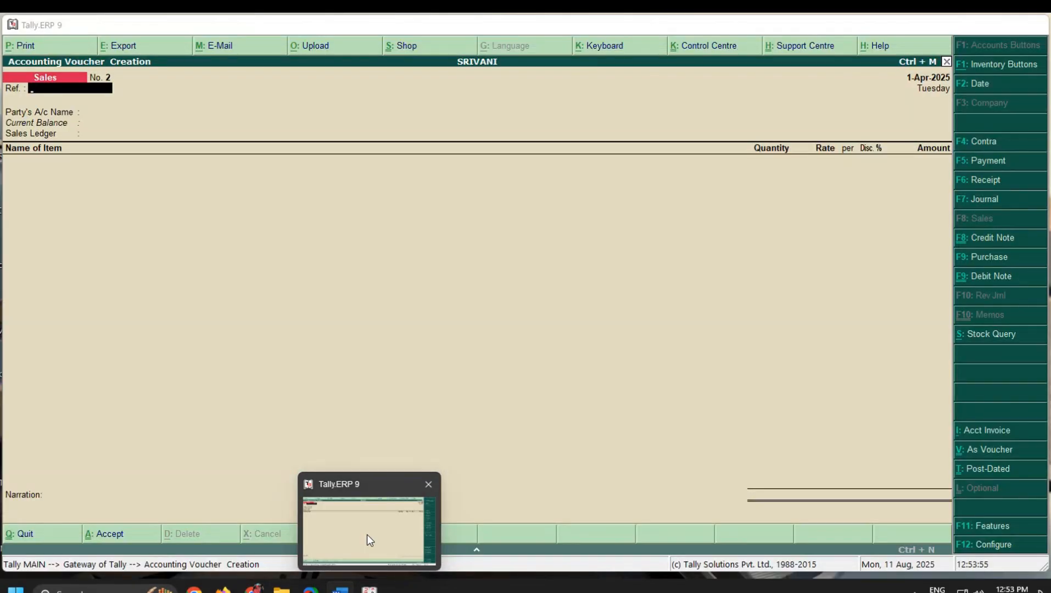
pyautogui.click(997, 240)
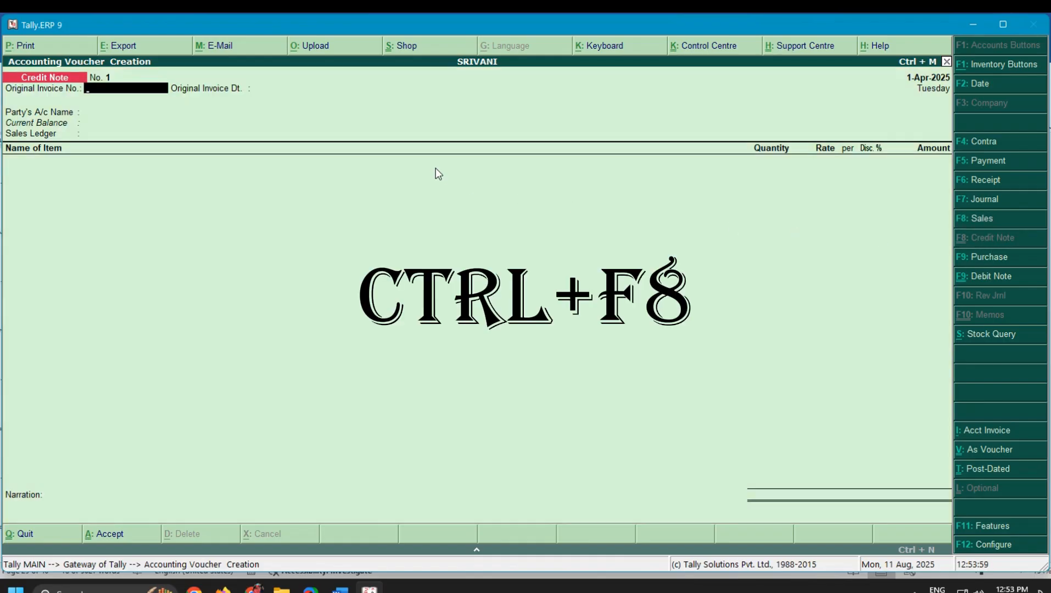
pyautogui.press('Return')
pyautogui.press('Return')
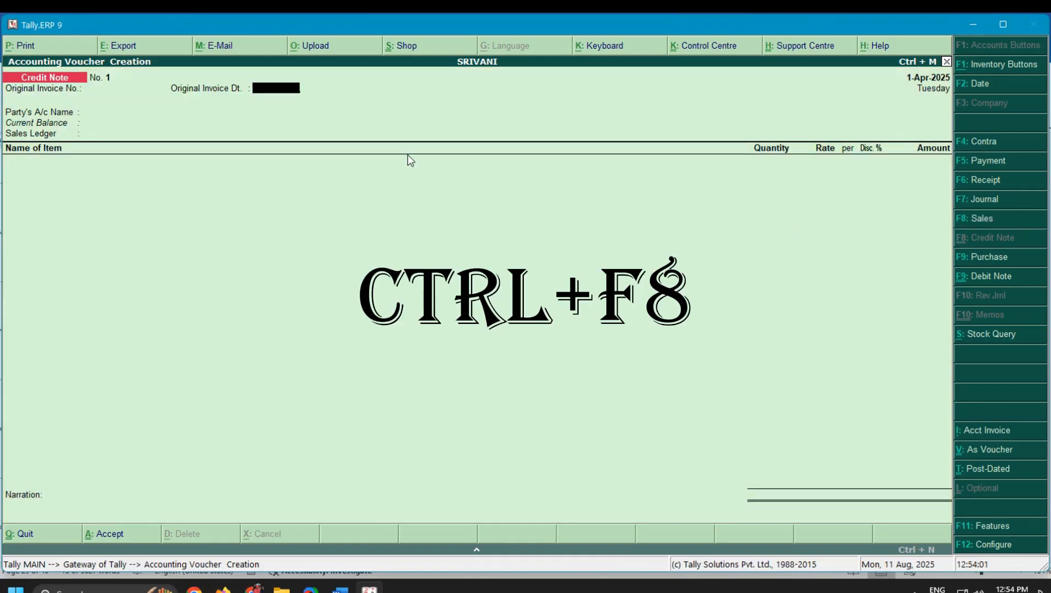
pyautogui.press('Return')
pyautogui.press('Return')
pyautogui.press('Return')
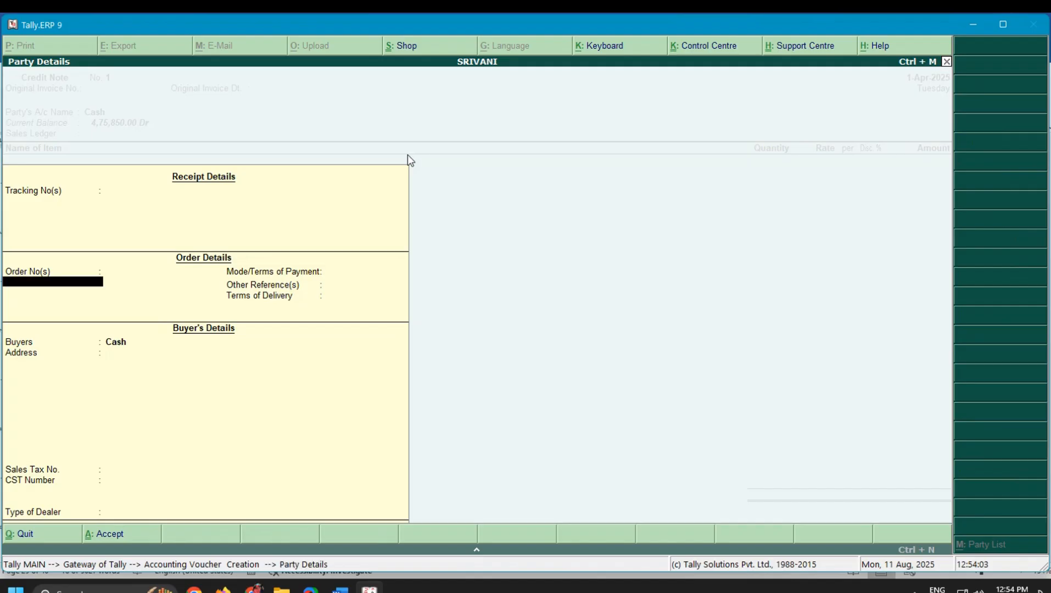
# Step: Set the Cash party's type of dealer to Regular and choose SALES RETURNS as the credit note's sales ledger
pyautogui.press('Return')
pyautogui.press('Return')
pyautogui.press('Return')
pyautogui.press('Return')
pyautogui.press('Return')
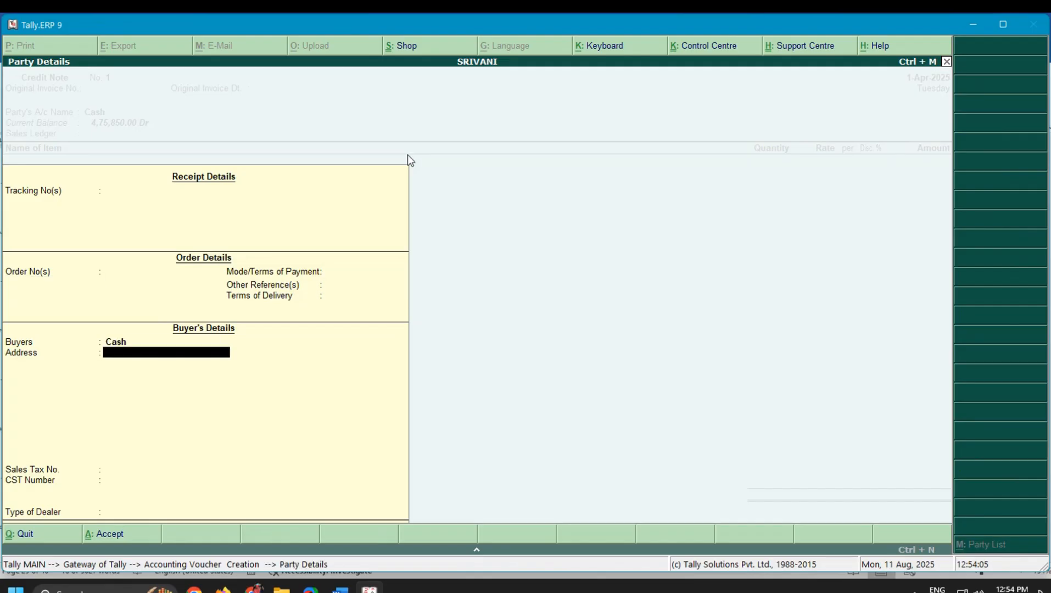
pyautogui.press('Down')
pyautogui.press('Down')
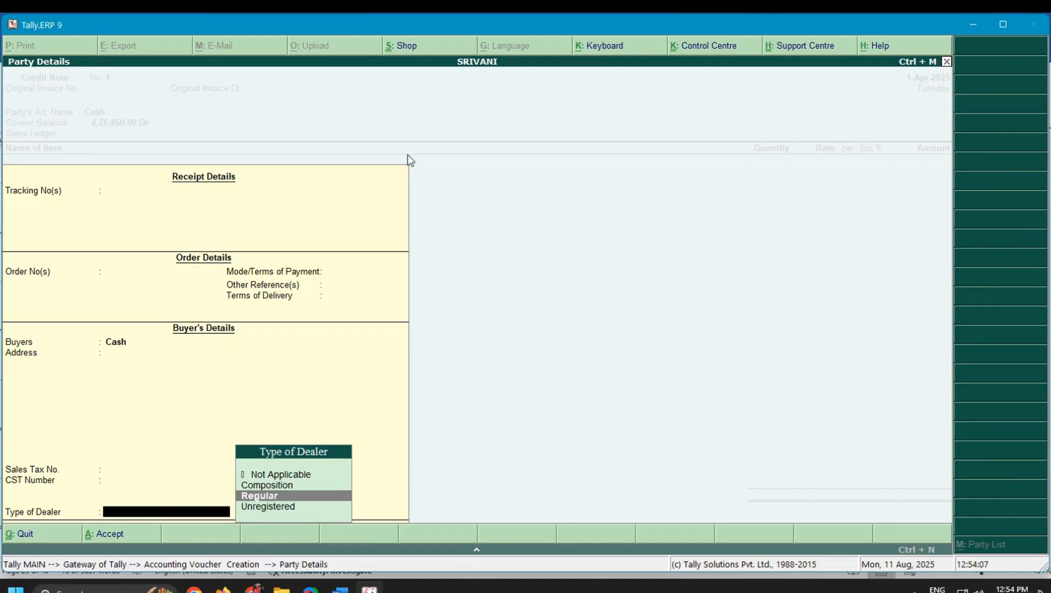
pyautogui.press('Return')
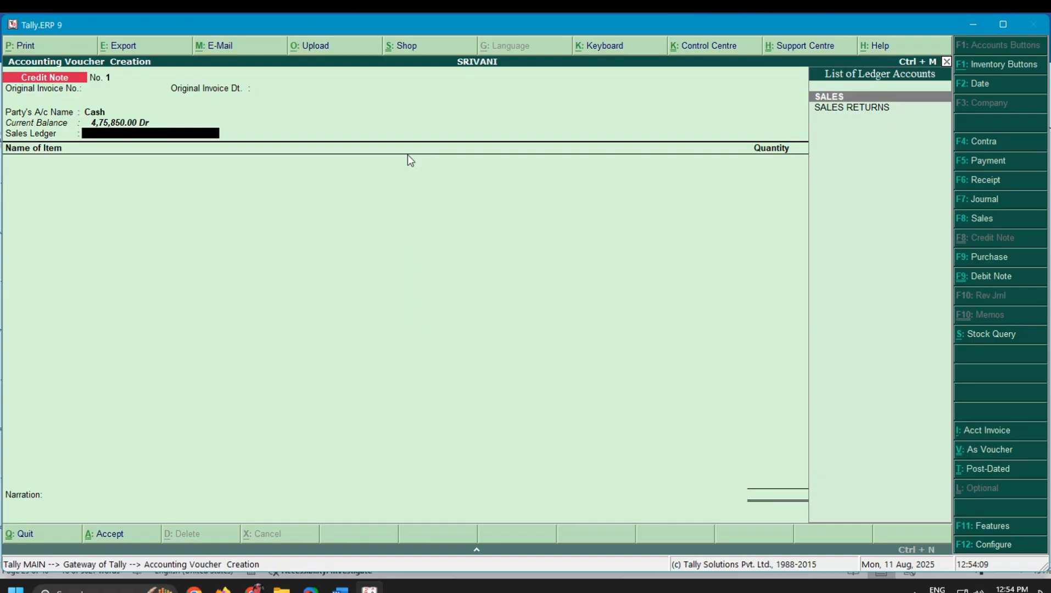
pyautogui.press('Down')
pyautogui.press('Return')
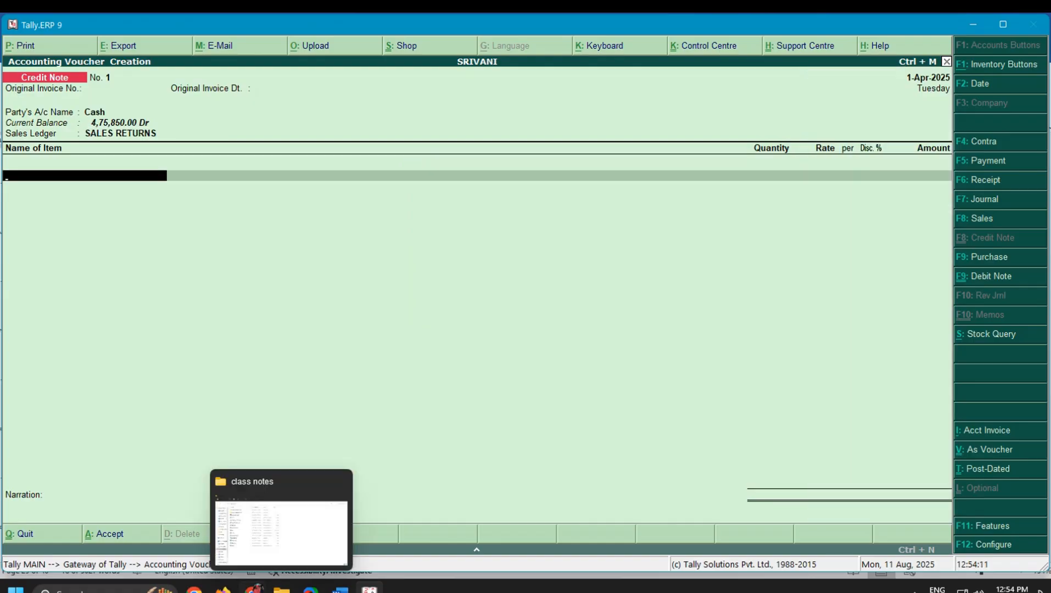
# Step: Review the sales returns in the Word notes and add 2 sets of LENOVA MOBILES at 9,000 to the credit note in Tally.ERP 9
pyautogui.click(340, 590)
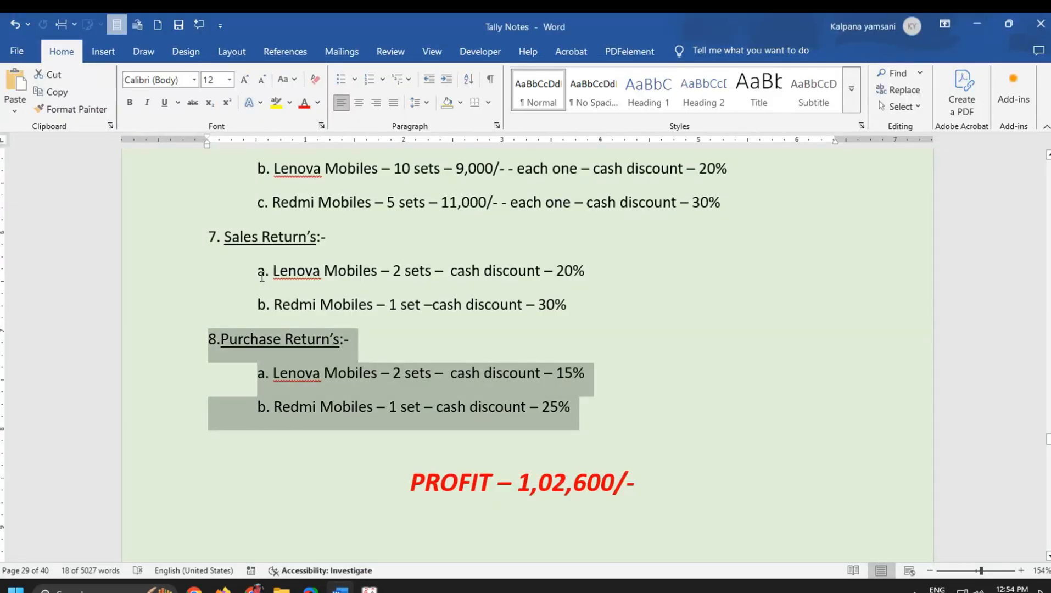
pyautogui.moveTo(208, 236); pyautogui.dragTo(614, 305)
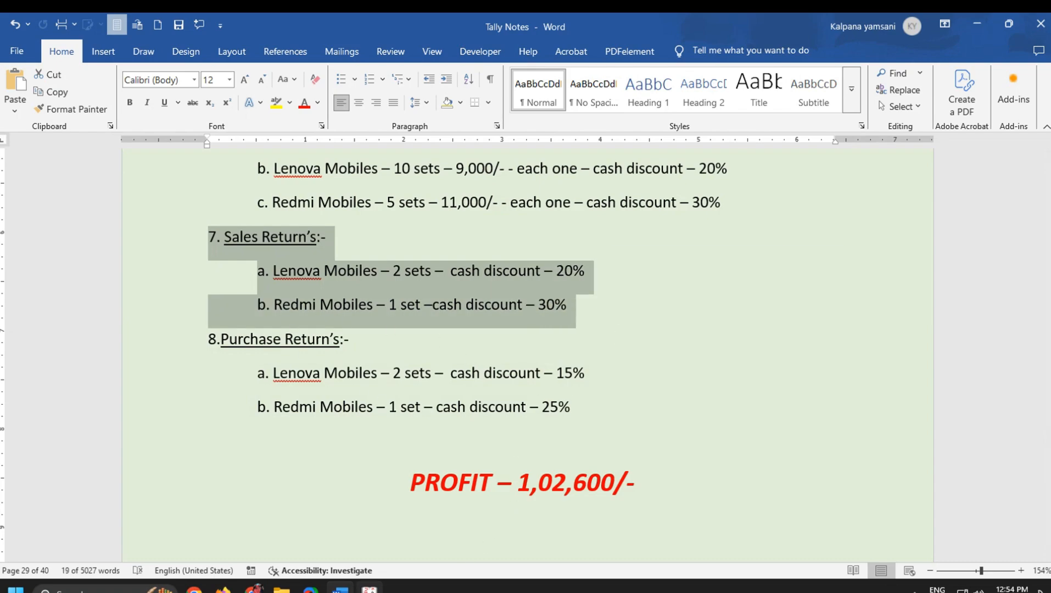
pyautogui.moveTo(369, 590)
pyautogui.click(360, 544)
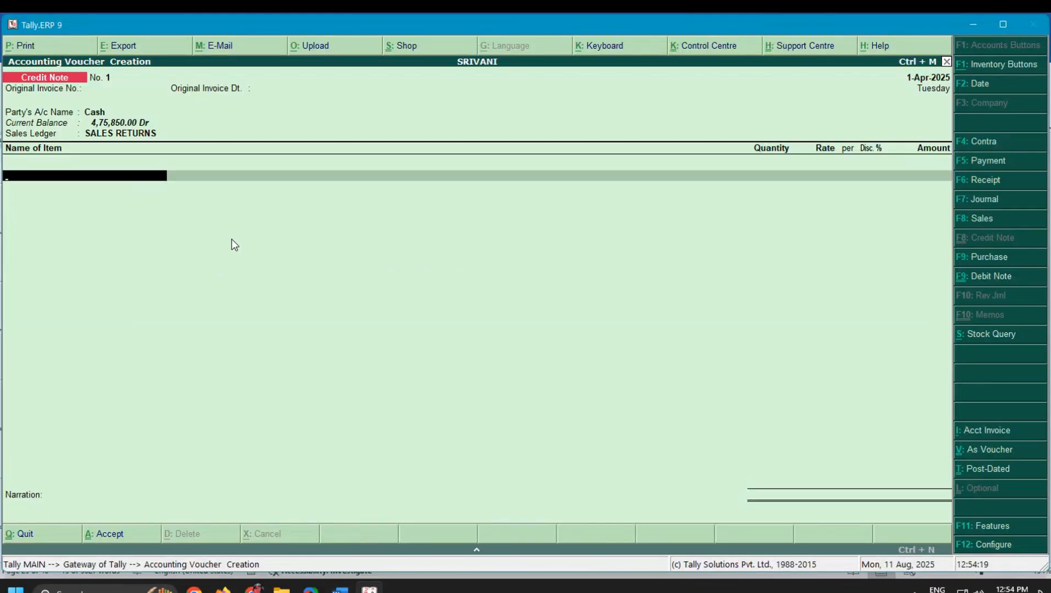
pyautogui.write('LENO')
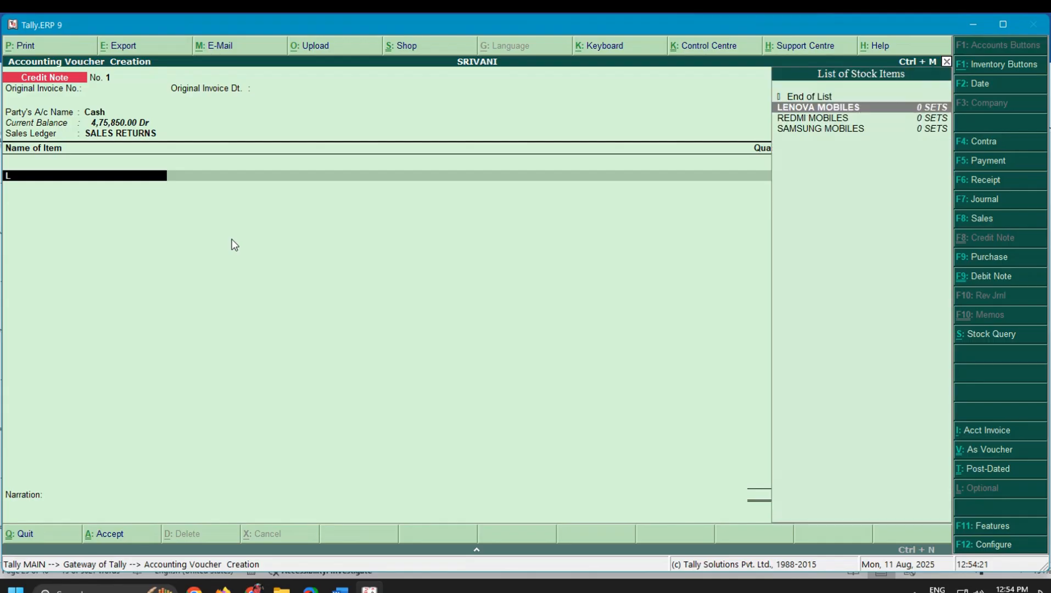
pyautogui.press('Return')
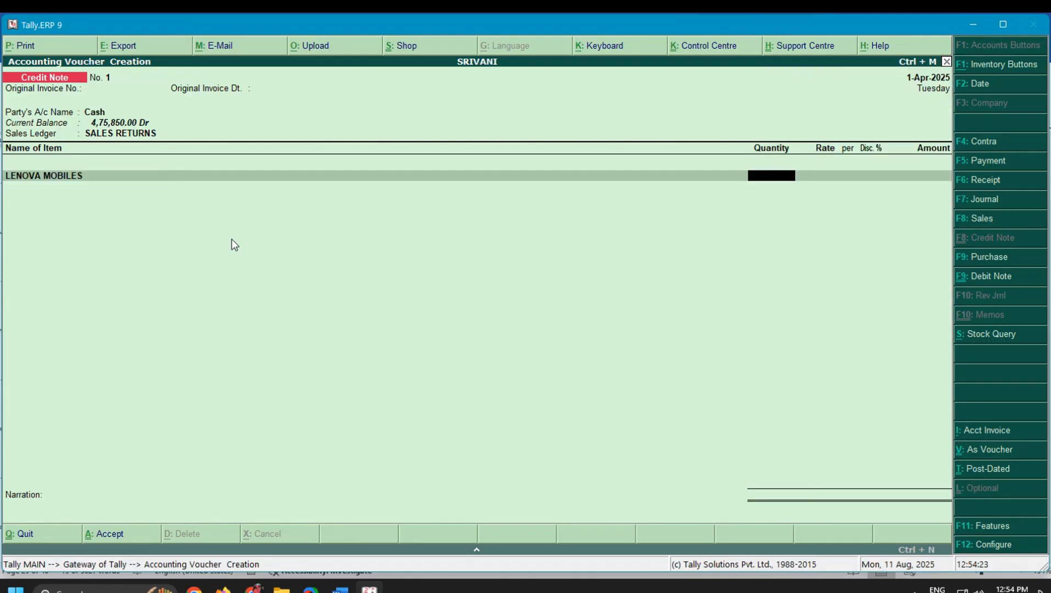
pyautogui.write('2')
pyautogui.press('Return')
pyautogui.press('Return')
pyautogui.press('Return')
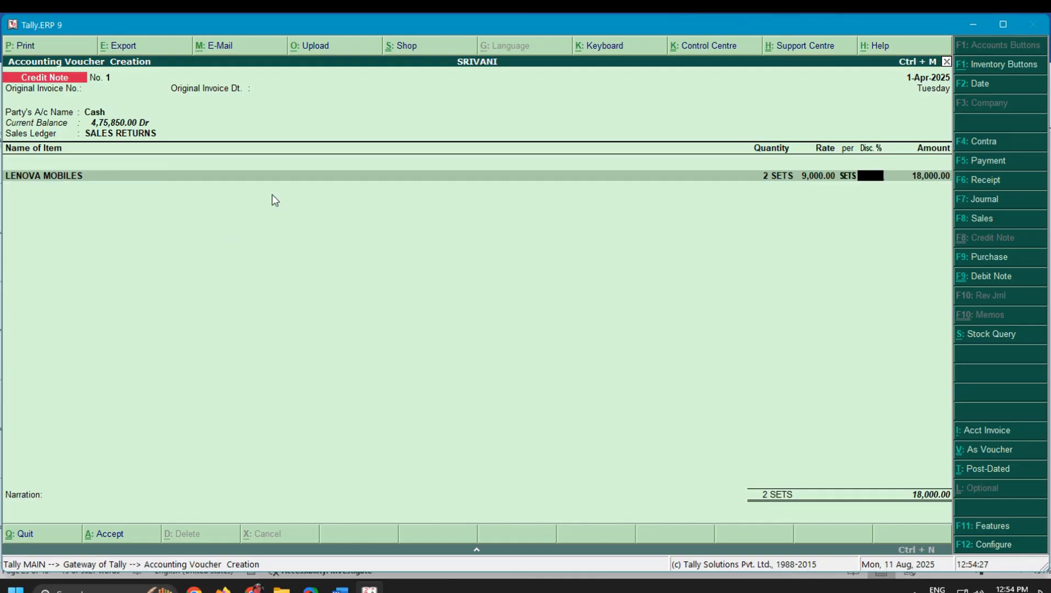
# Step: Look up the Lenova sales return discount in the Word notes and enter 20% for that item in Tally.ERP 9
pyautogui.moveTo(340, 589)
pyautogui.click(341, 567)
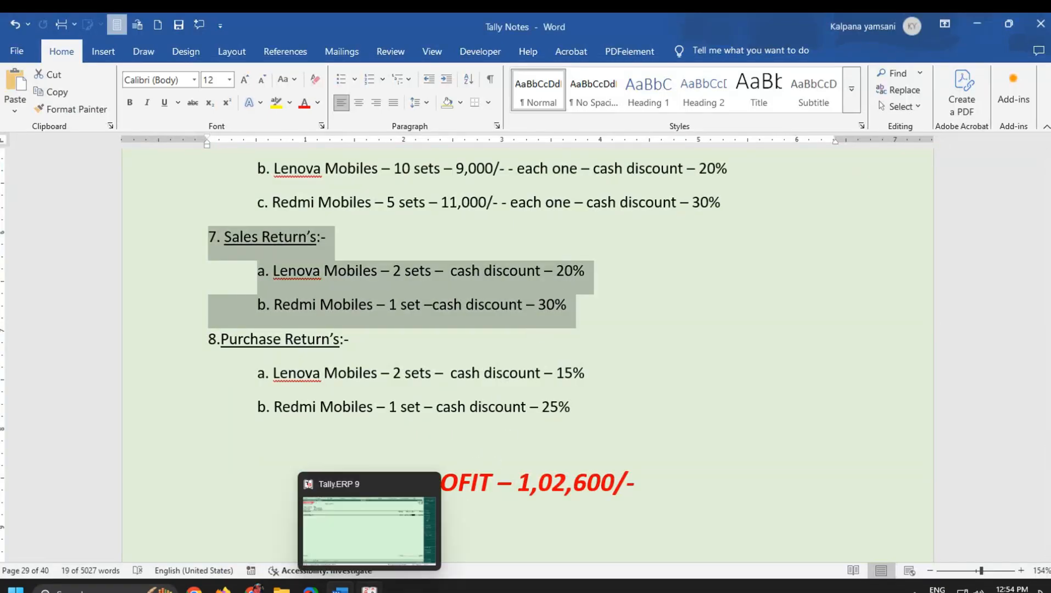
pyautogui.click(370, 590)
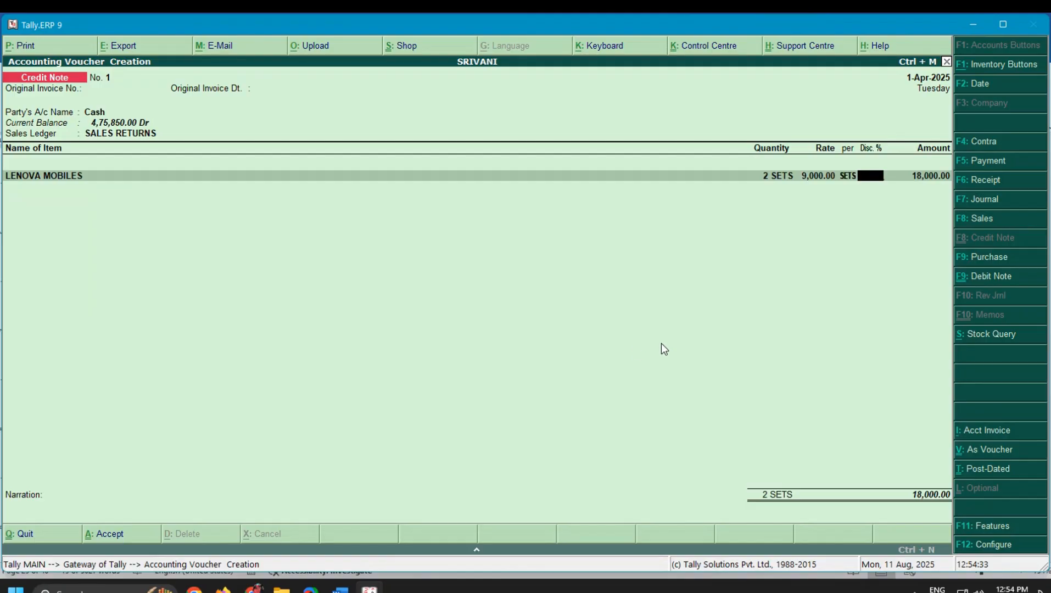
pyautogui.write('20')
pyautogui.press('Return')
pyautogui.press('Return')
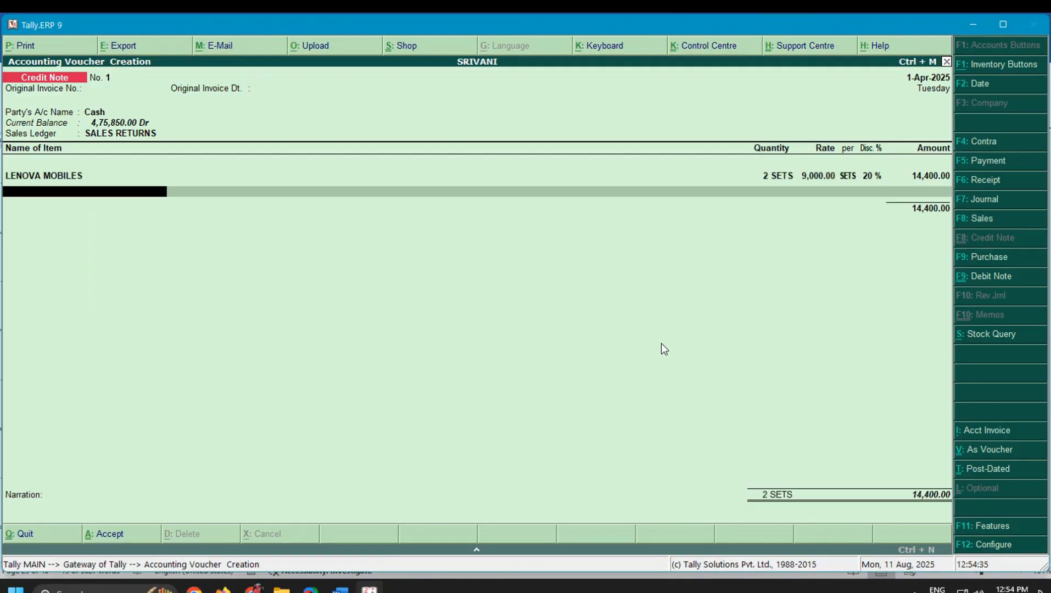
# Step: Add 1 set of REDMI MOBILES at 11,000 with a 30% discount to the credit note
pyautogui.write('RED')
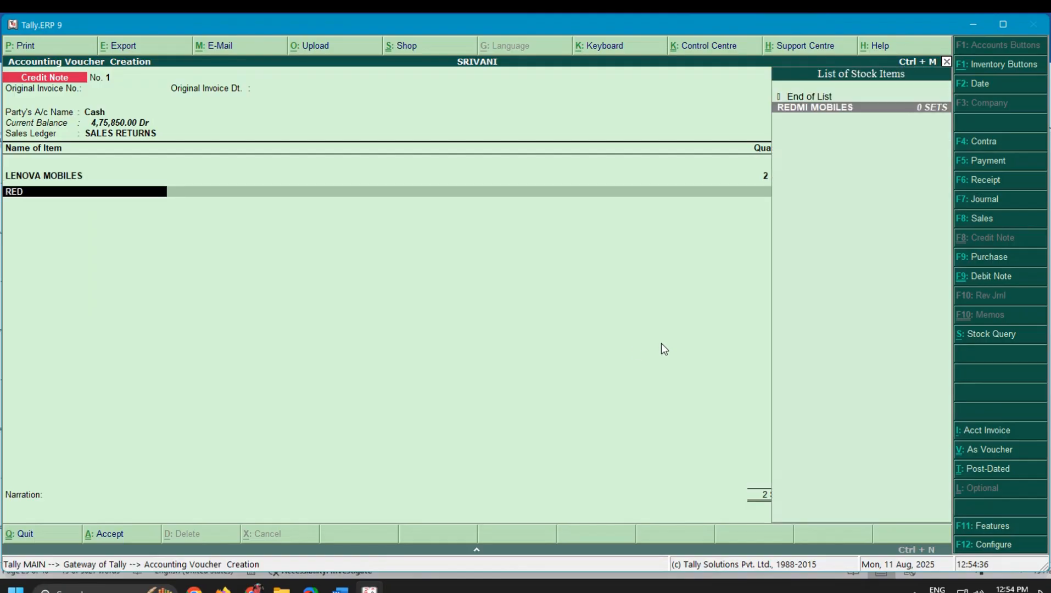
pyautogui.press('Return')
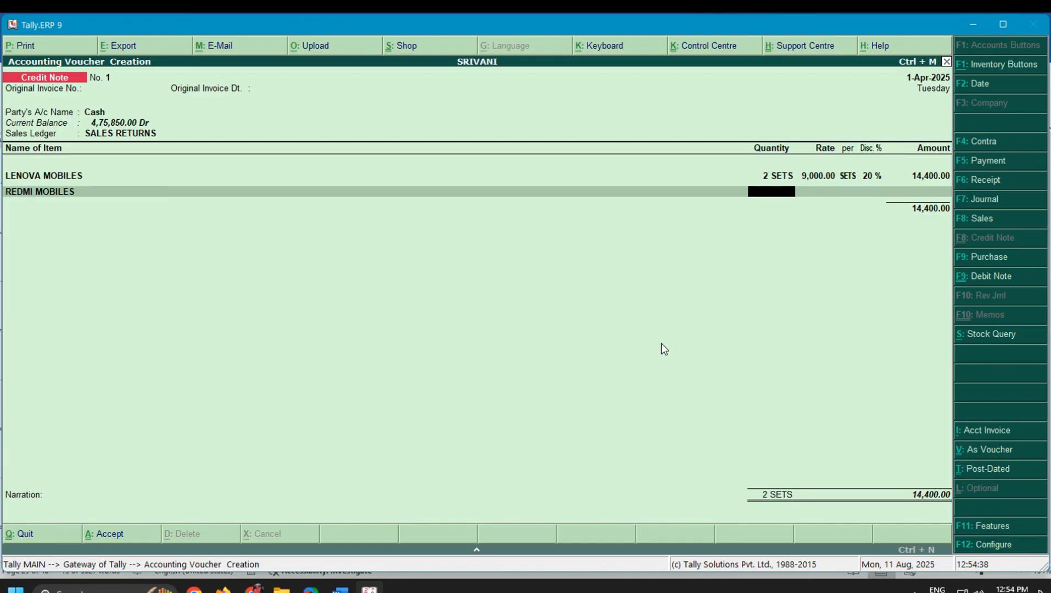
pyautogui.press('Return')
pyautogui.press('Return')
pyautogui.press('Return')
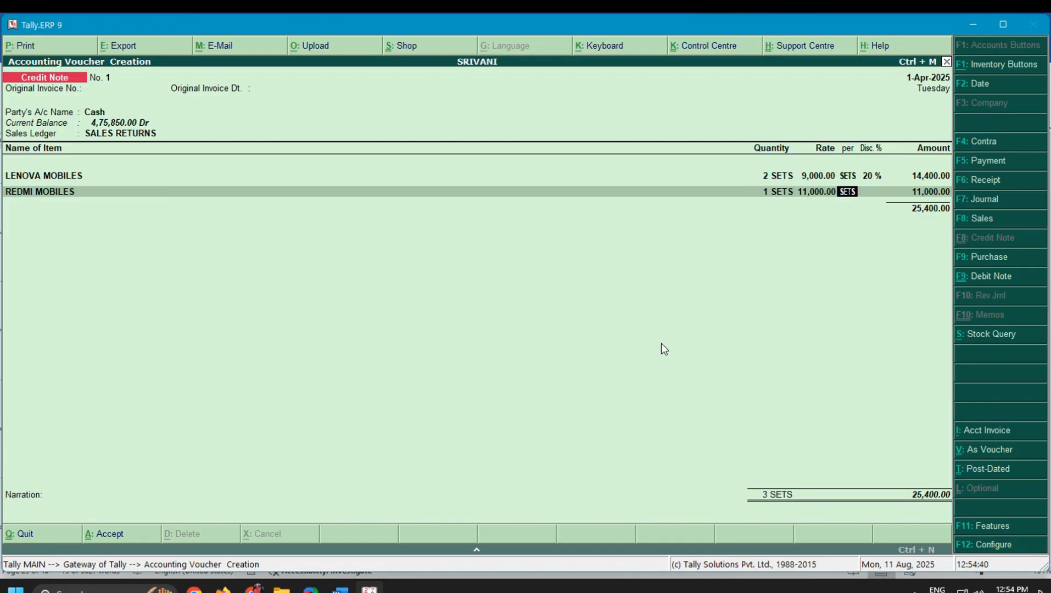
pyautogui.write('30')
pyautogui.press('Return')
pyautogui.press('Return')
# Step: End the credit note's item list, leave the additional ledger and narration blank, and accept the voucher
pyautogui.press('Return')
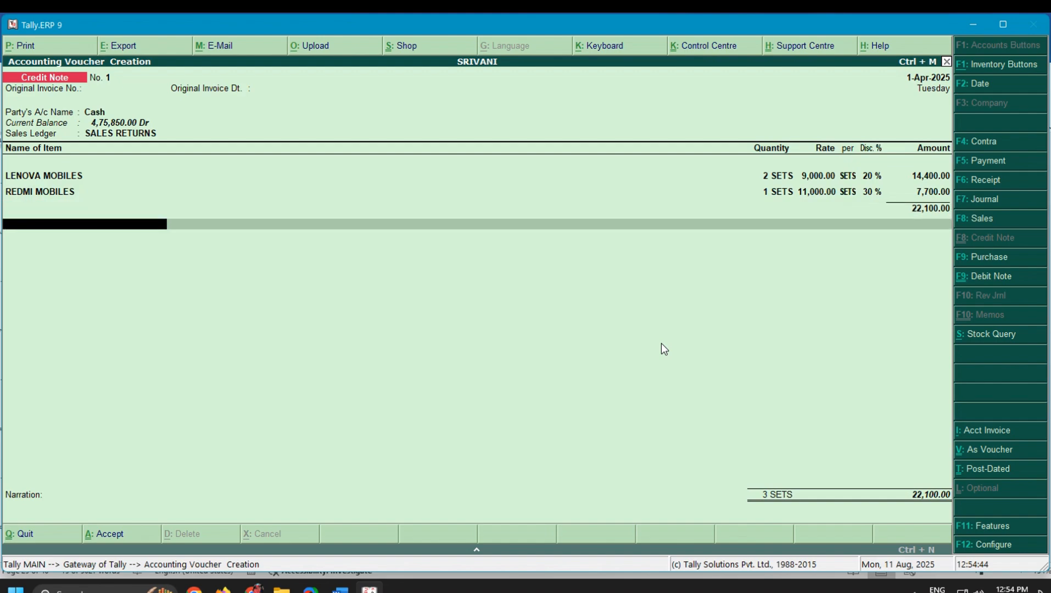
pyautogui.press('Return')
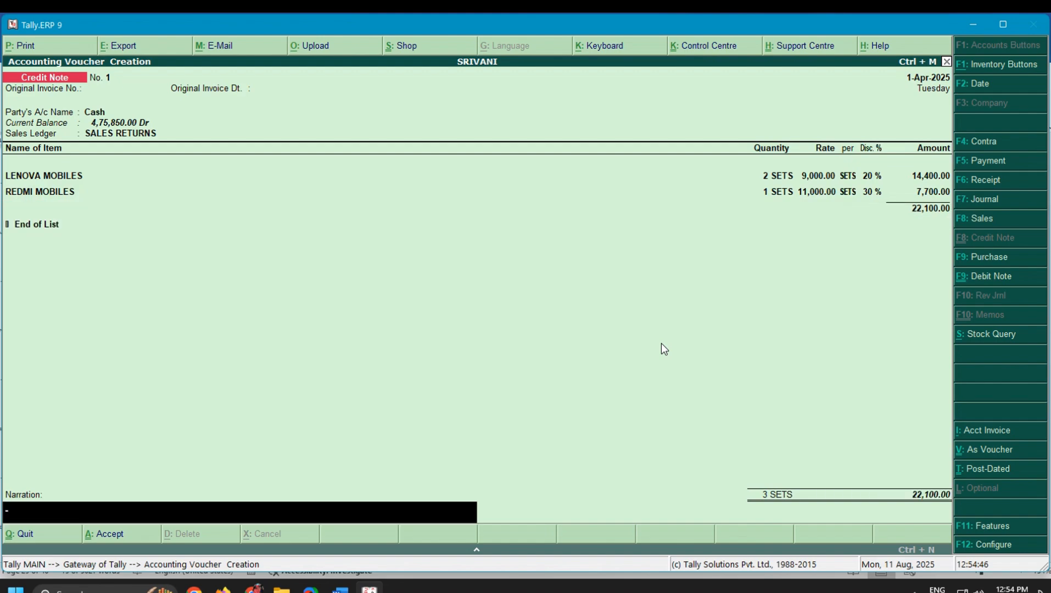
pyautogui.press('Return')
pyautogui.press('Return')
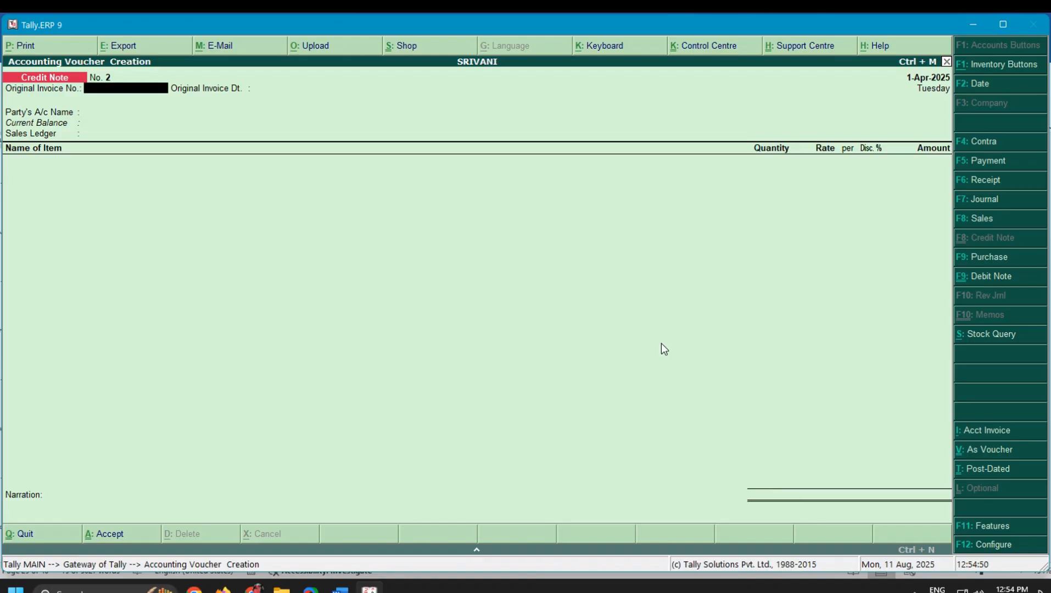
# Step: Start a debit note with the original invoice number blank and Cash as the party account
pyautogui.click(986, 275)
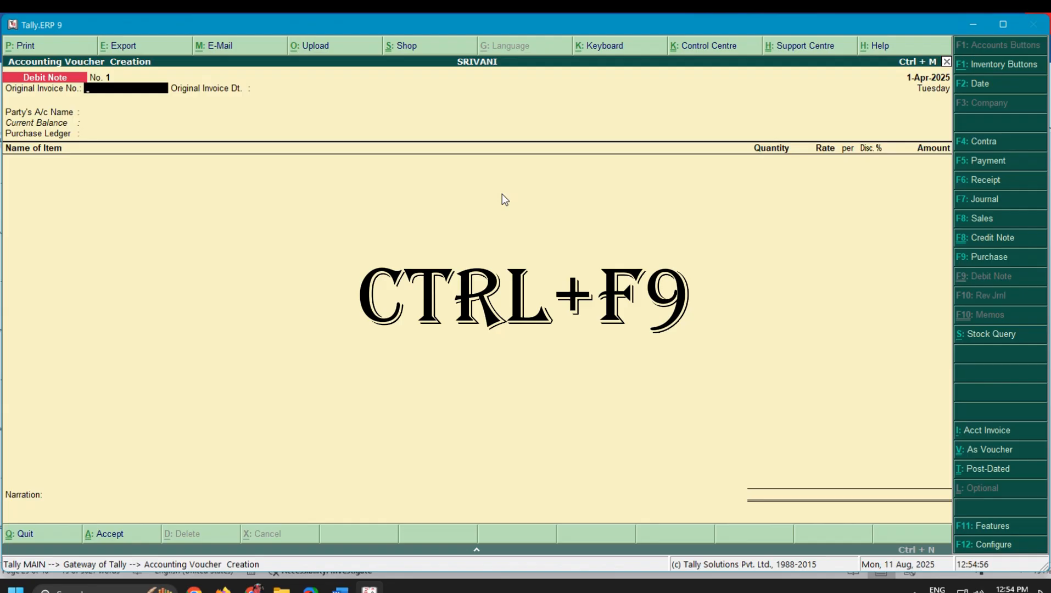
pyautogui.press('Return')
pyautogui.press('Return')
pyautogui.press('Return')
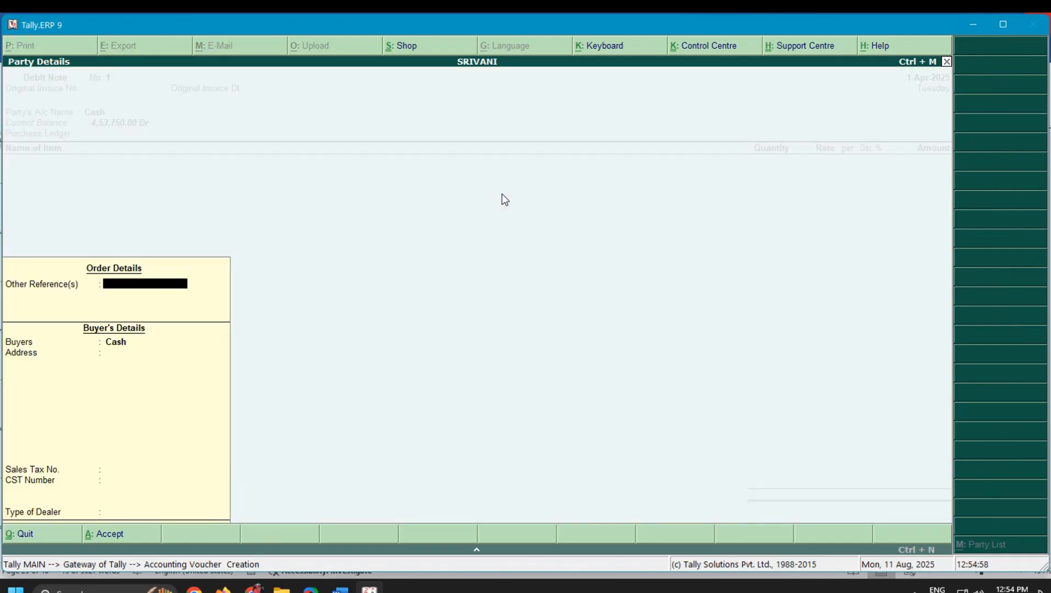
# Step: Set the Cash party's type of dealer to Regular and choose PURCHASE RETURNS as the debit note's purchase ledger
pyautogui.press('Return')
pyautogui.press('Return')
pyautogui.press('Return')
pyautogui.press('Return')
pyautogui.press('Return')
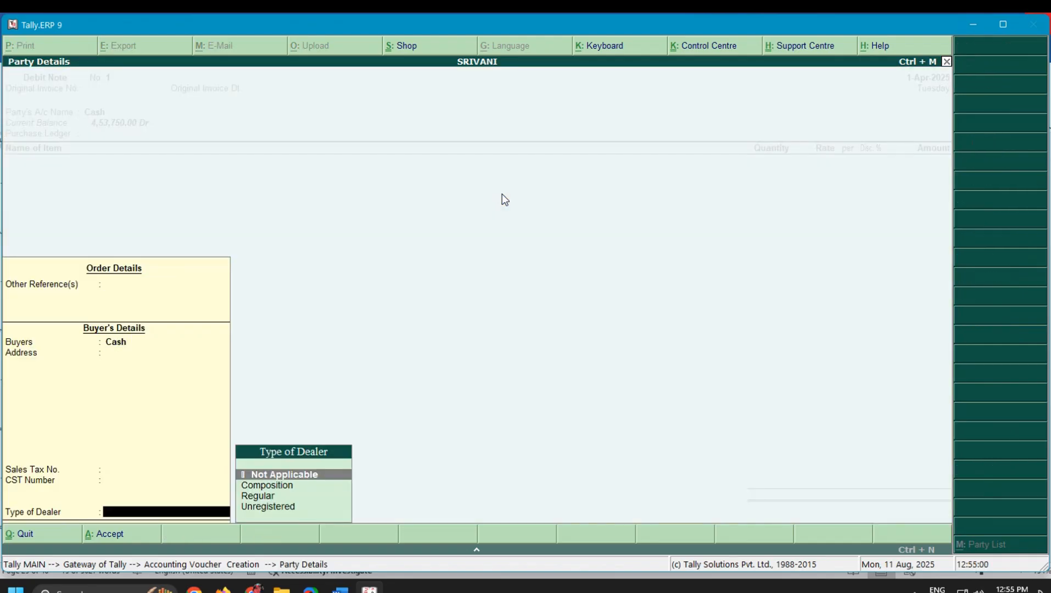
pyautogui.press('Down')
pyautogui.press('Down')
pyautogui.press('Return')
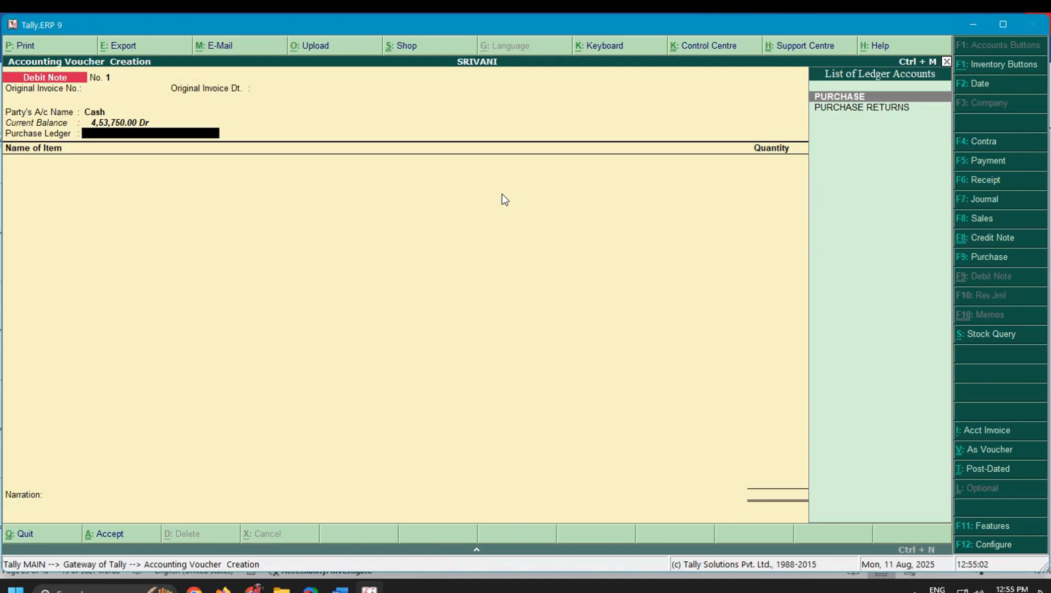
pyautogui.press('Down')
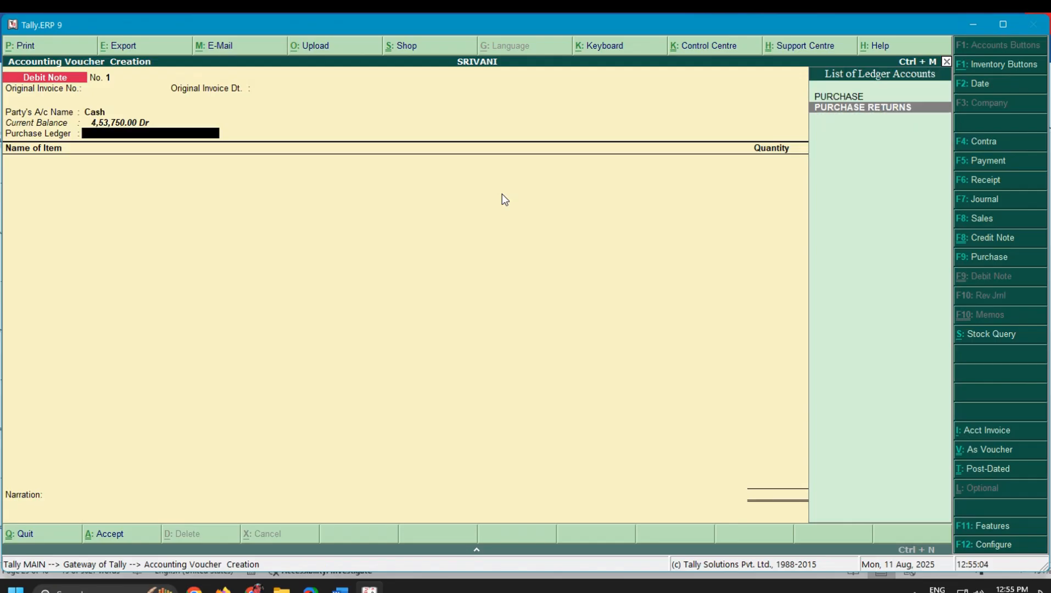
pyautogui.press('Return')
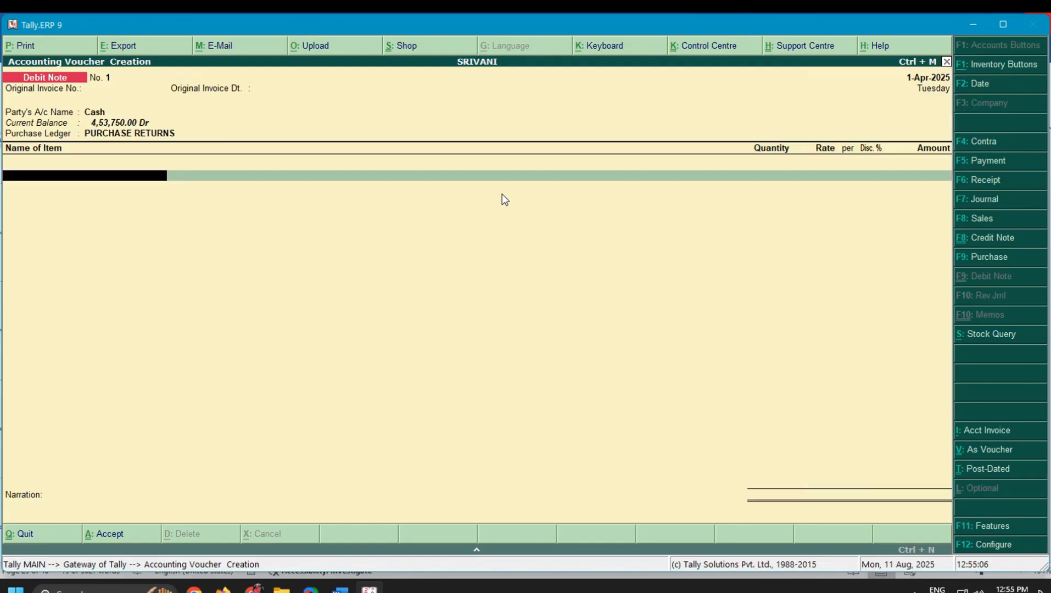
# Step: Review the purchase returns in the Word notes and add 2 sets of LENOVA MOBILES at 5,500 to the debit note in Tally.ERP 9
pyautogui.click(340, 590)
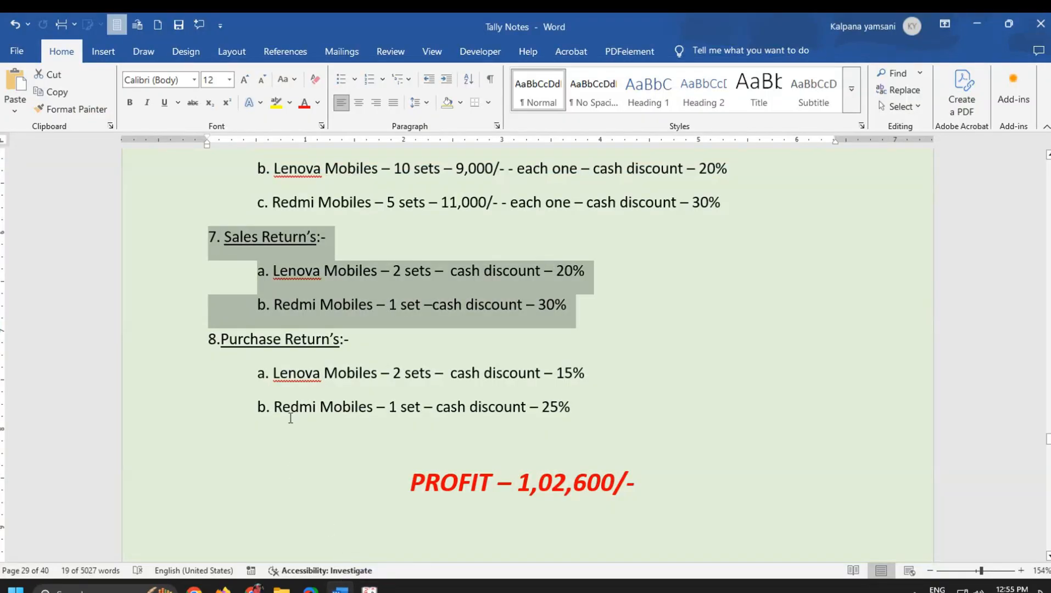
pyautogui.moveTo(256, 375); pyautogui.dragTo(643, 416)
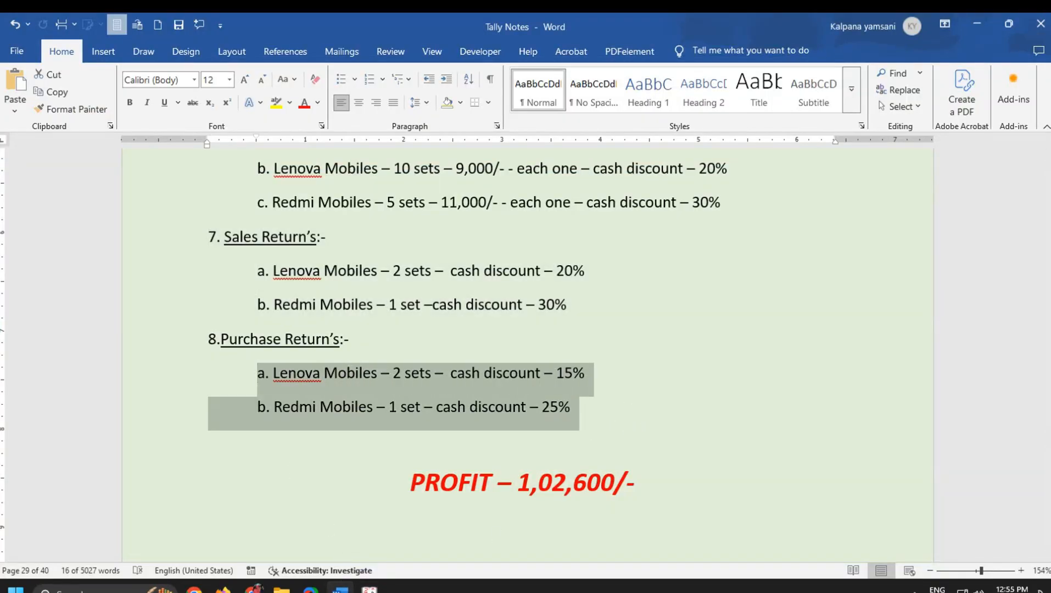
pyautogui.click(368, 591)
pyautogui.write('le')
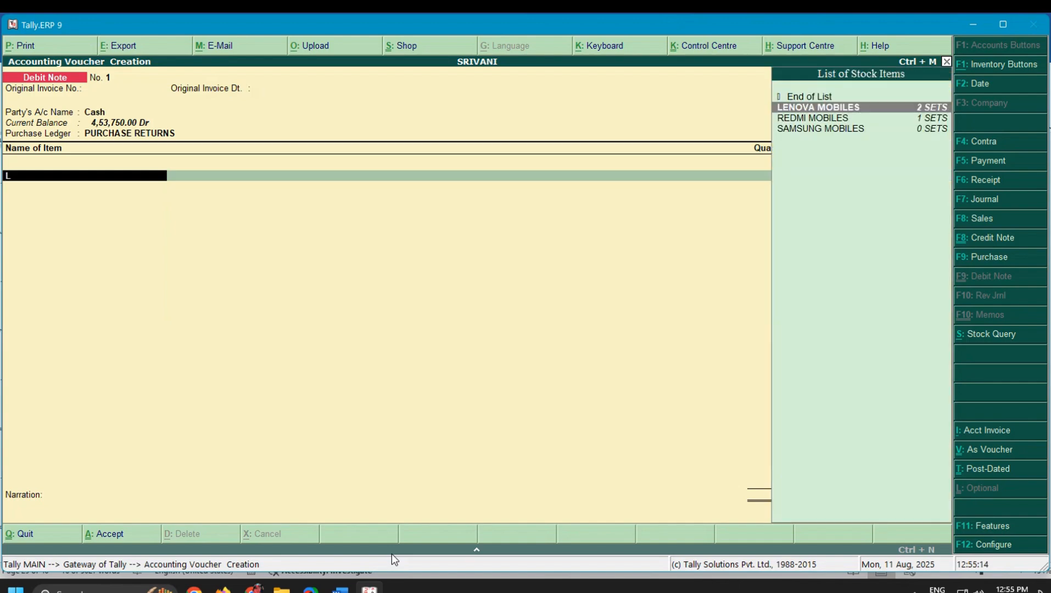
pyautogui.press('Return')
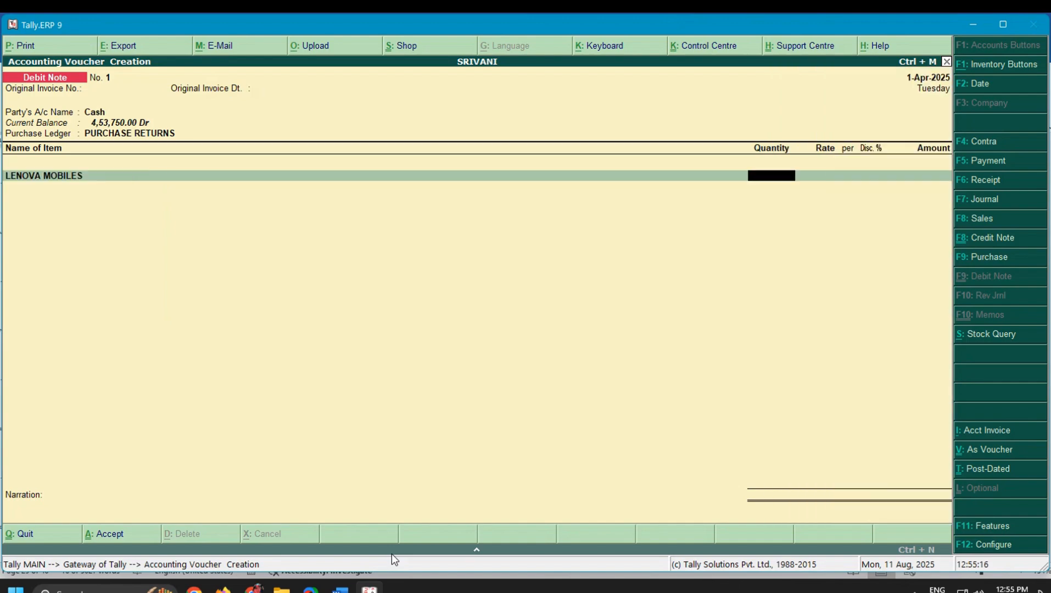
pyautogui.write('2')
pyautogui.press('Return')
pyautogui.press('Return')
pyautogui.press('Return')
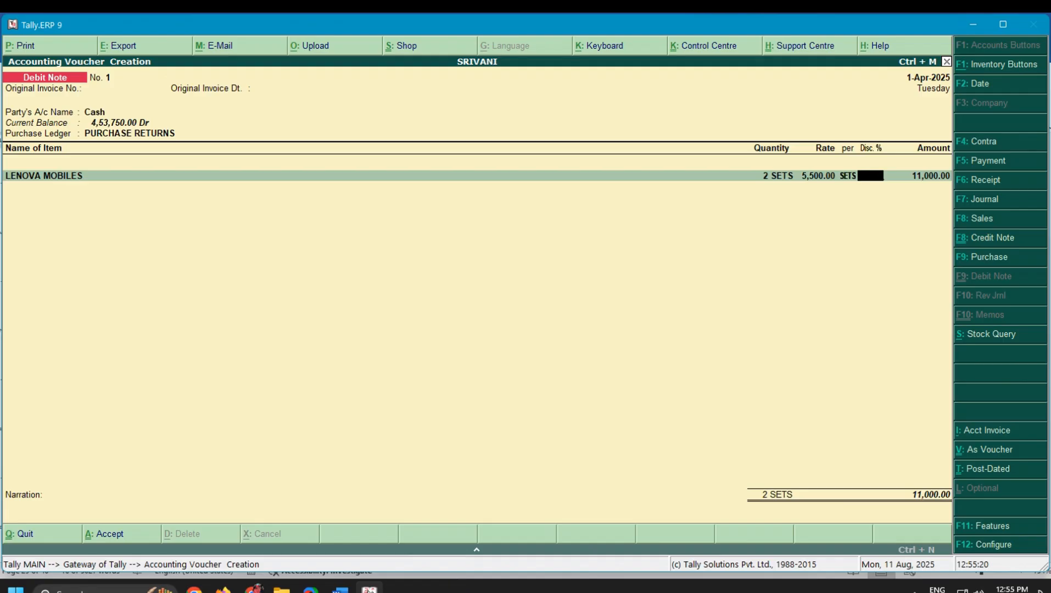
# Step: Compare the purchase and purchase return lines in the Word notes and enter a 15% discount for LENOVA MOBILES in the debit note
pyautogui.moveTo(340, 589)
pyautogui.click(331, 543)
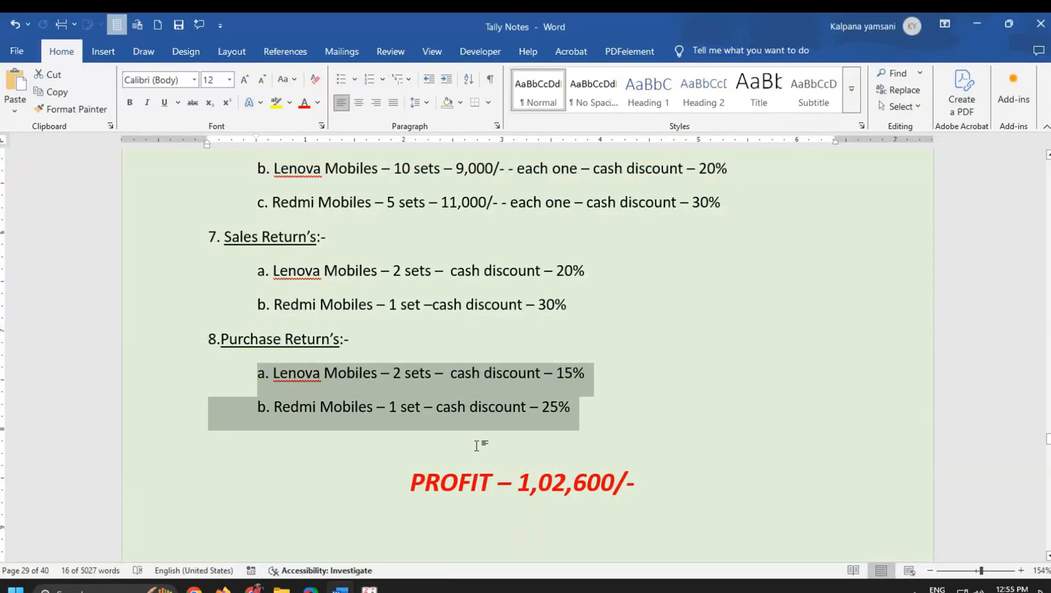
pyautogui.scroll(5, 541, 421)
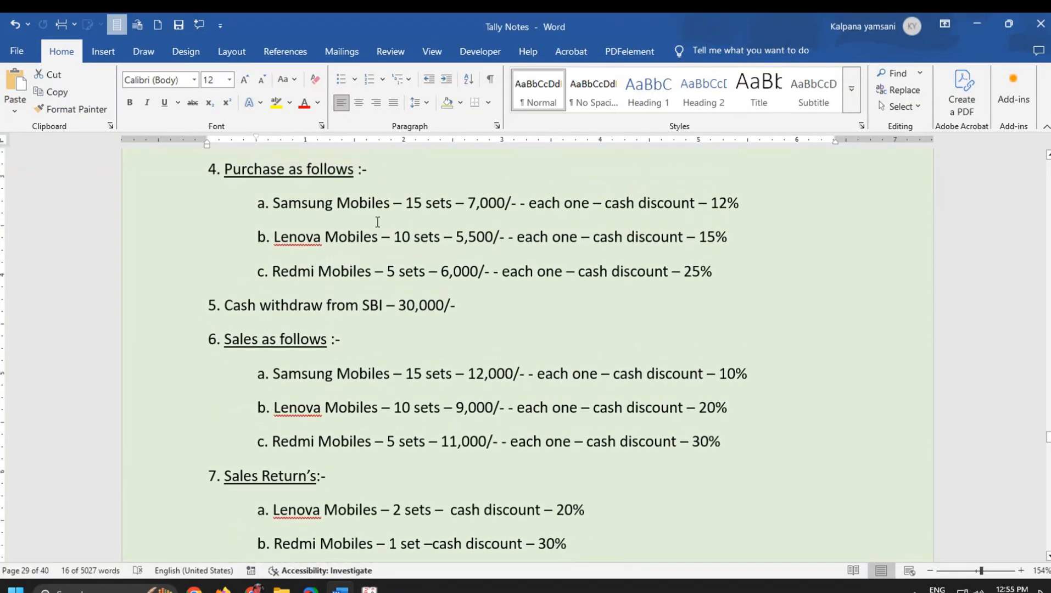
pyautogui.moveTo(257, 244); pyautogui.dragTo(835, 254)
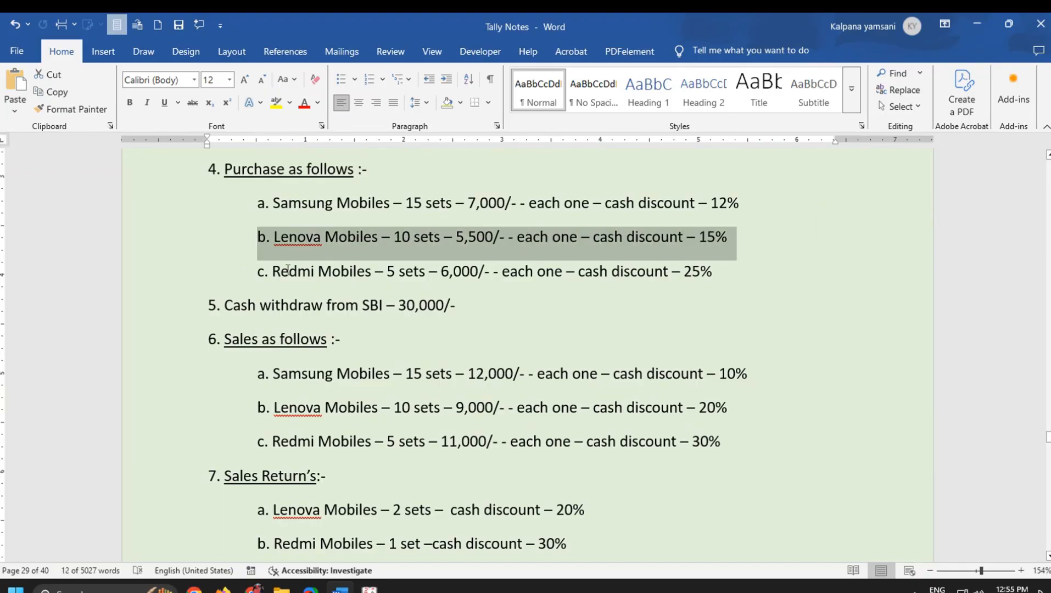
pyautogui.moveTo(253, 271); pyautogui.dragTo(801, 288)
pyautogui.scroll(-7, 502, 378)
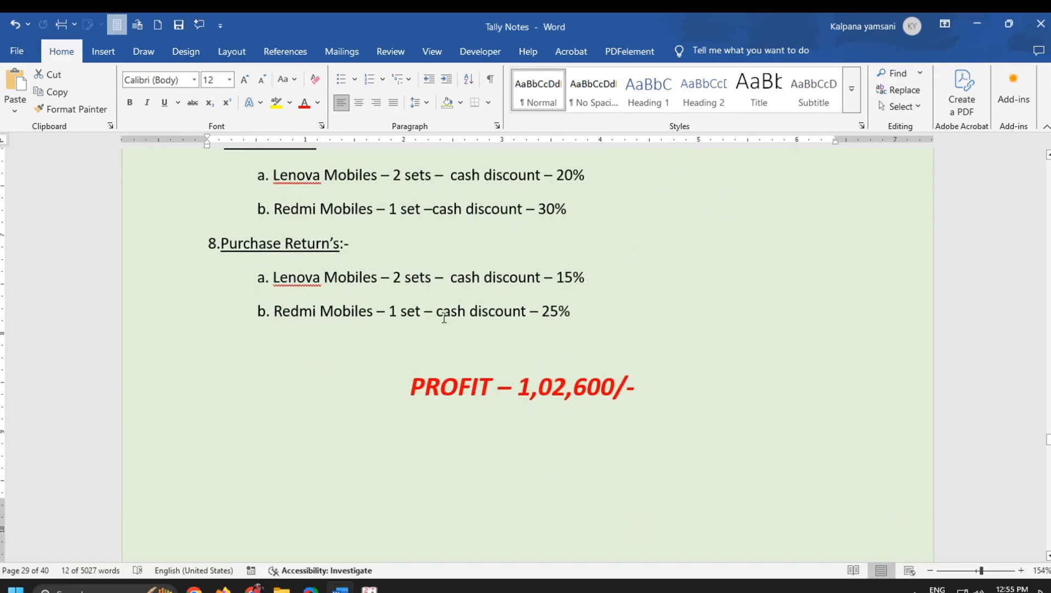
pyautogui.moveTo(253, 275); pyautogui.dragTo(746, 319)
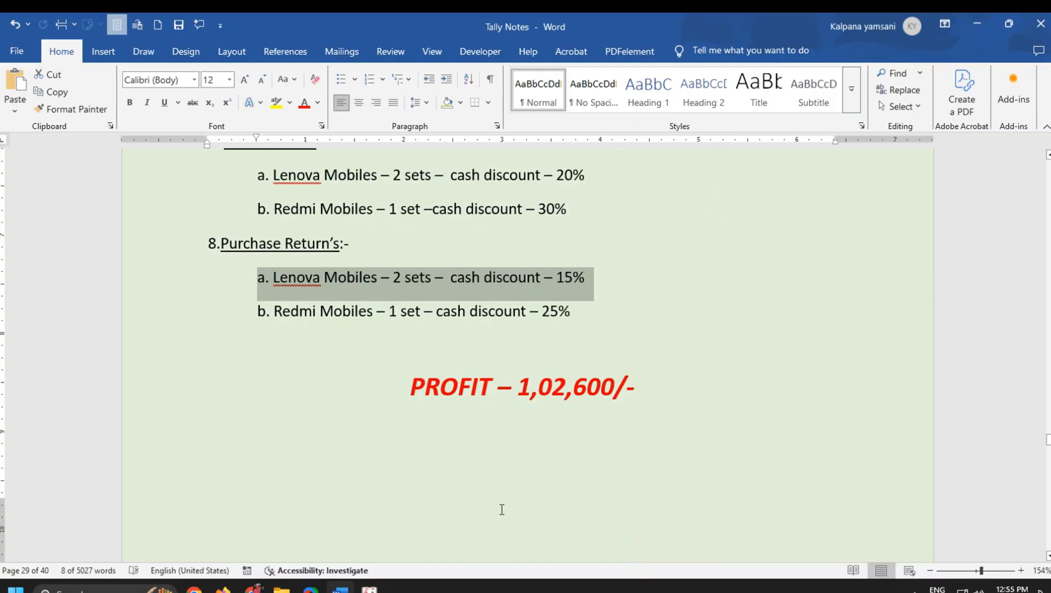
pyautogui.click(369, 590)
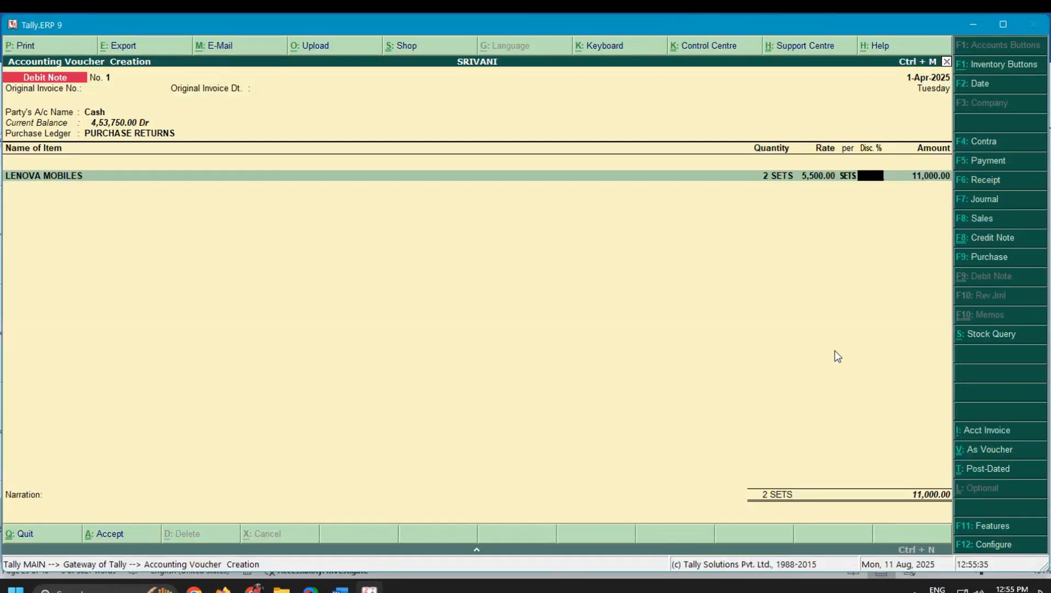
pyautogui.write('15')
pyautogui.press('Return')
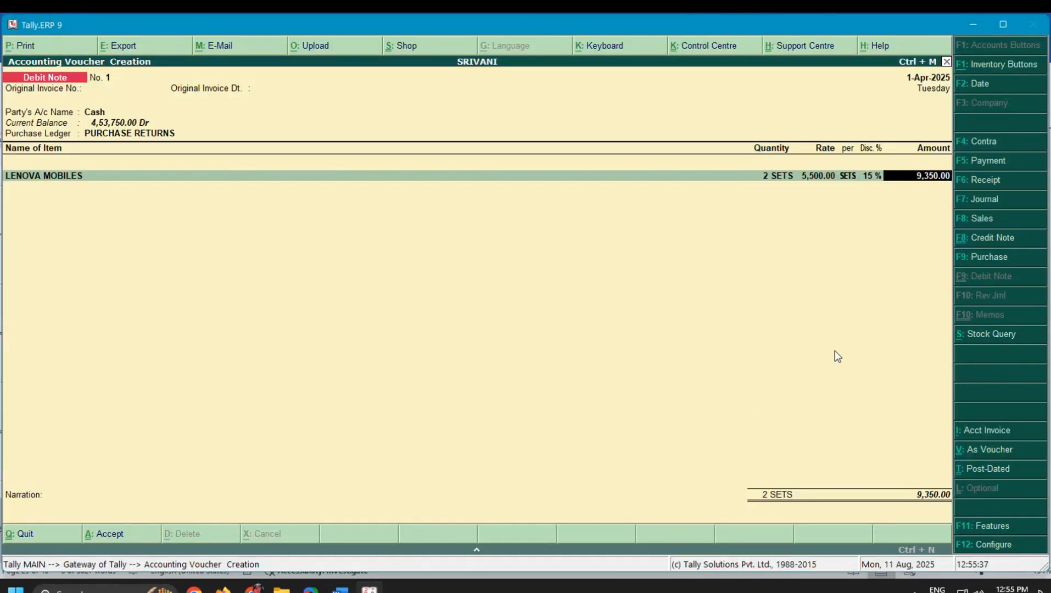
pyautogui.press('Return')
# Step: Add 1 set of REDMI MOBILES at 6,000 with a 25% discount to the debit note
pyautogui.write('REDMI')
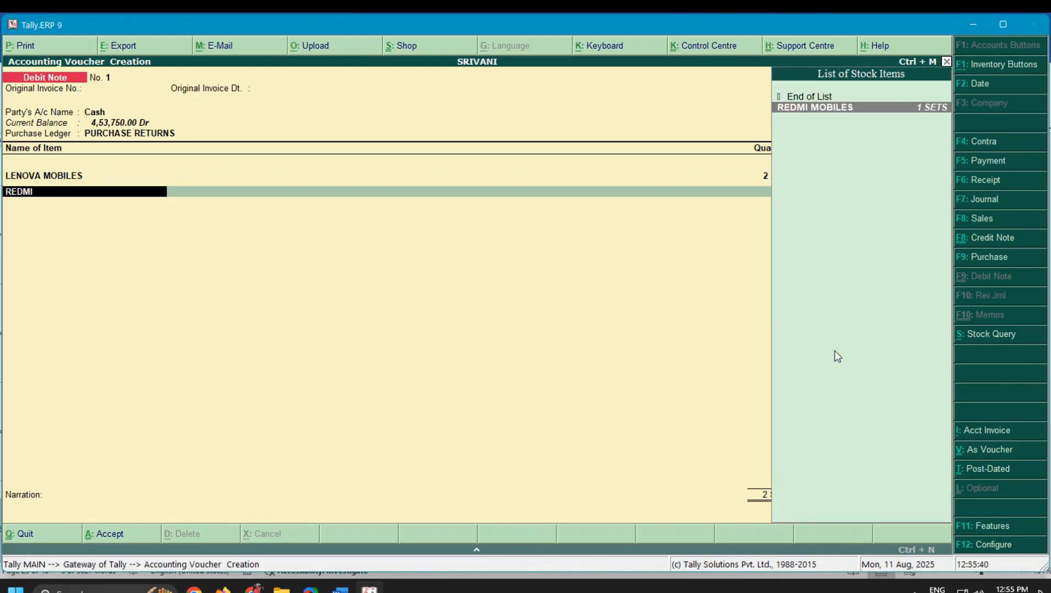
pyautogui.press('Return')
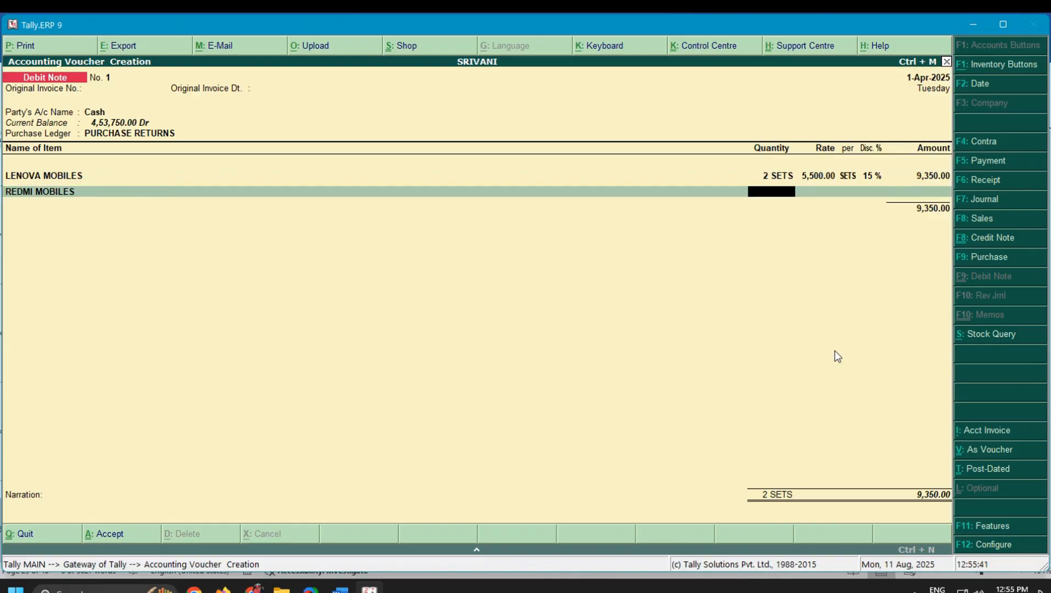
pyautogui.write('1')
pyautogui.press('Return')
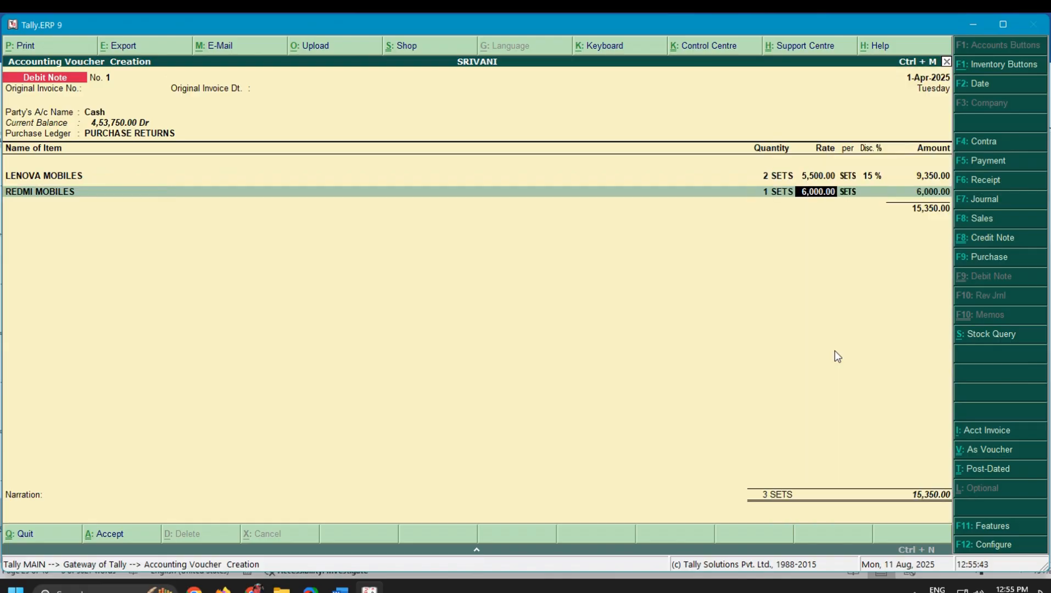
pyautogui.press('Return')
pyautogui.press('Return')
pyautogui.write('25')
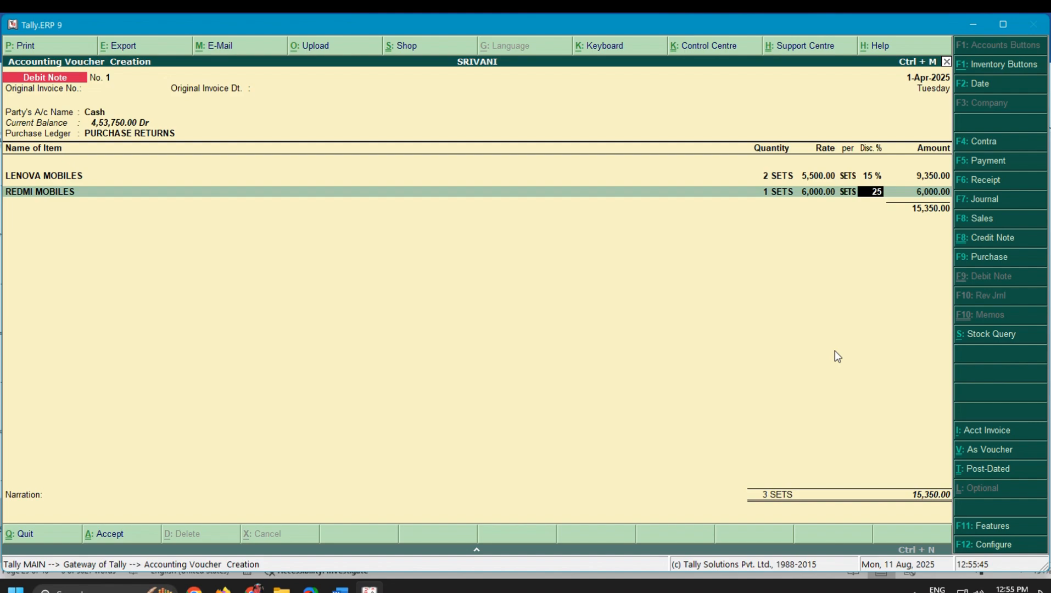
pyautogui.press('Return')
pyautogui.press('Return')
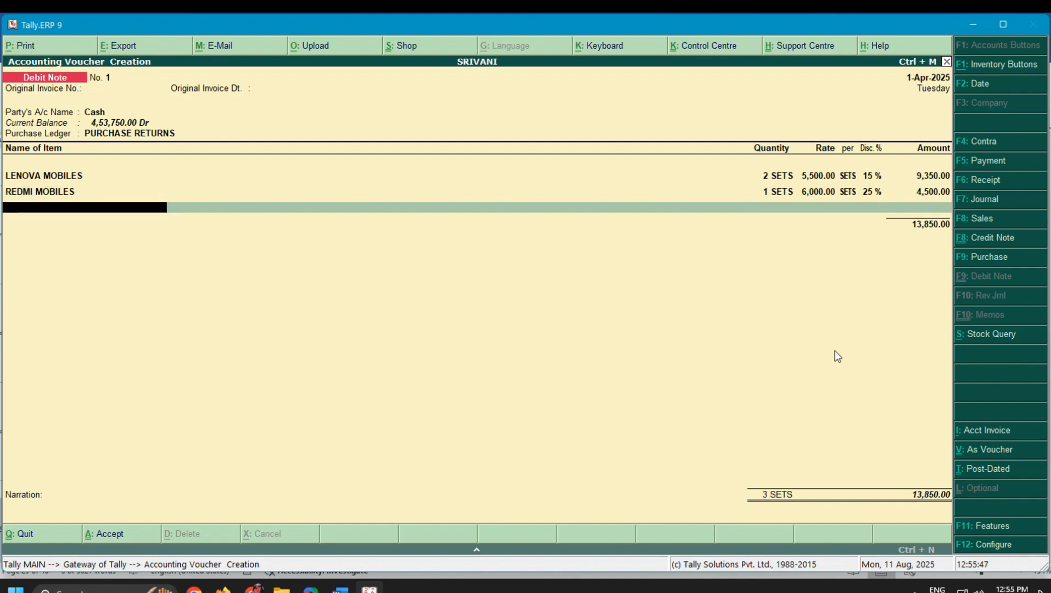
# Step: End the debit note's item list, leave the narration blank and save the voucher
pyautogui.press('Return')
pyautogui.press('Return')
pyautogui.press('Return')
pyautogui.press('Return')
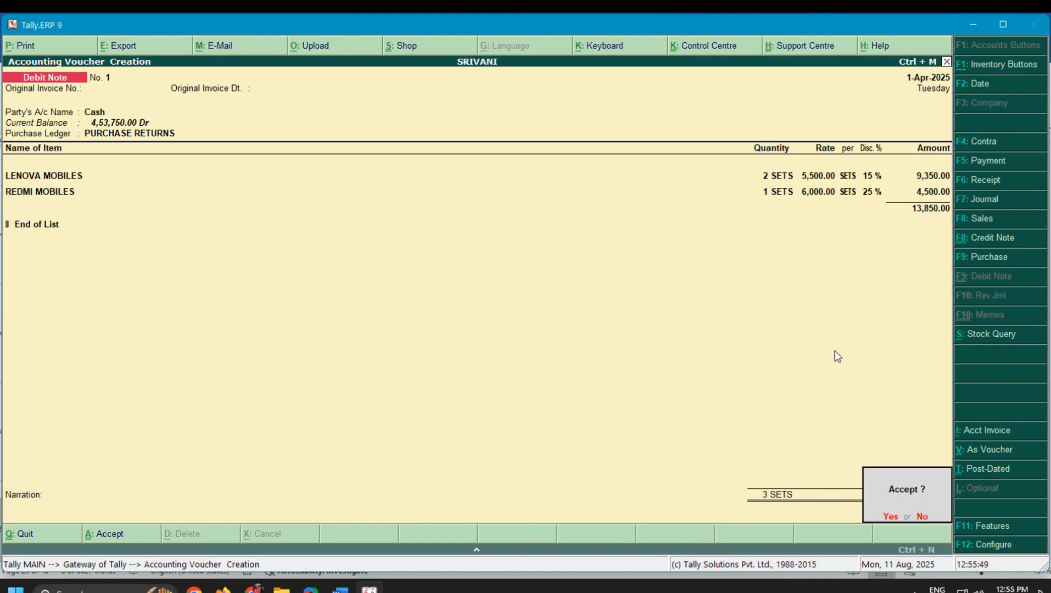
pyautogui.press('Return')
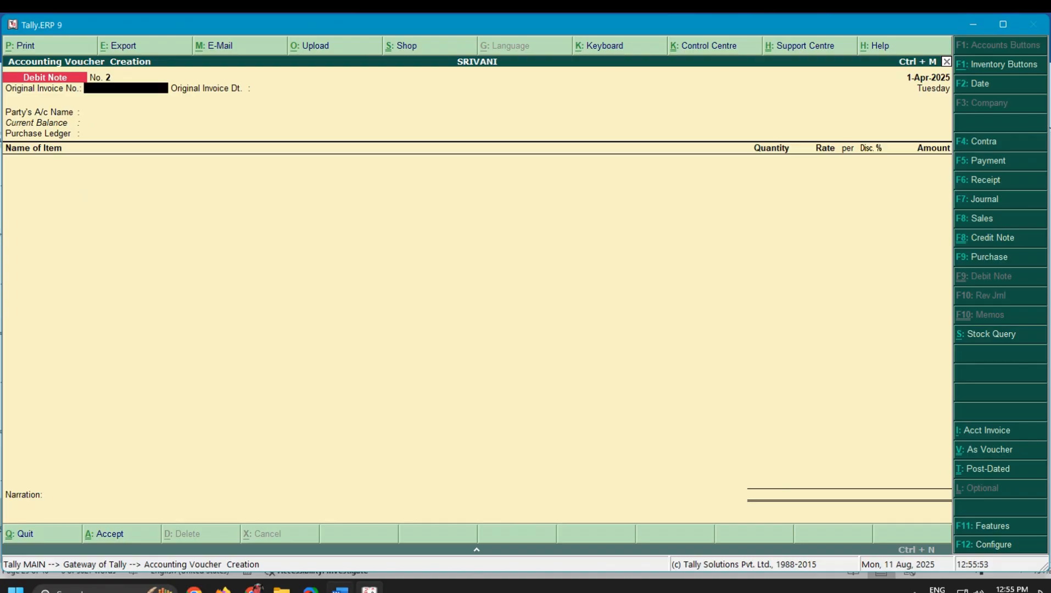
# Step: Check the sales and returns entries of the first problem in the Word notes and return to Tally.ERP 9
pyautogui.click(340, 591)
pyautogui.scroll(-3, 392, 429)
pyautogui.scroll(3, 392, 423)
pyautogui.scroll(5, 391, 423)
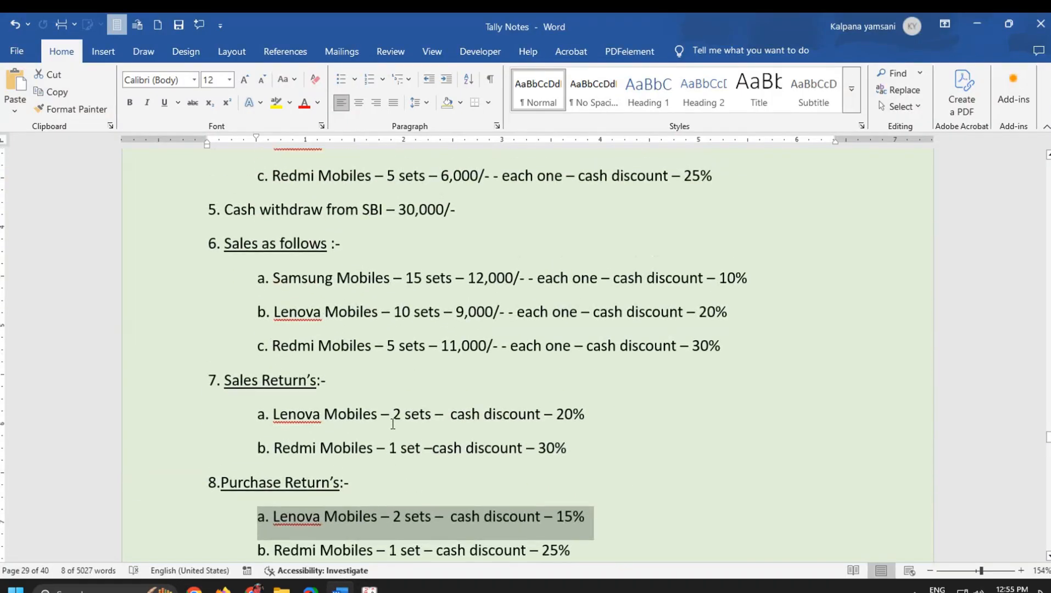
pyautogui.hotkey('alt', 'Tab')
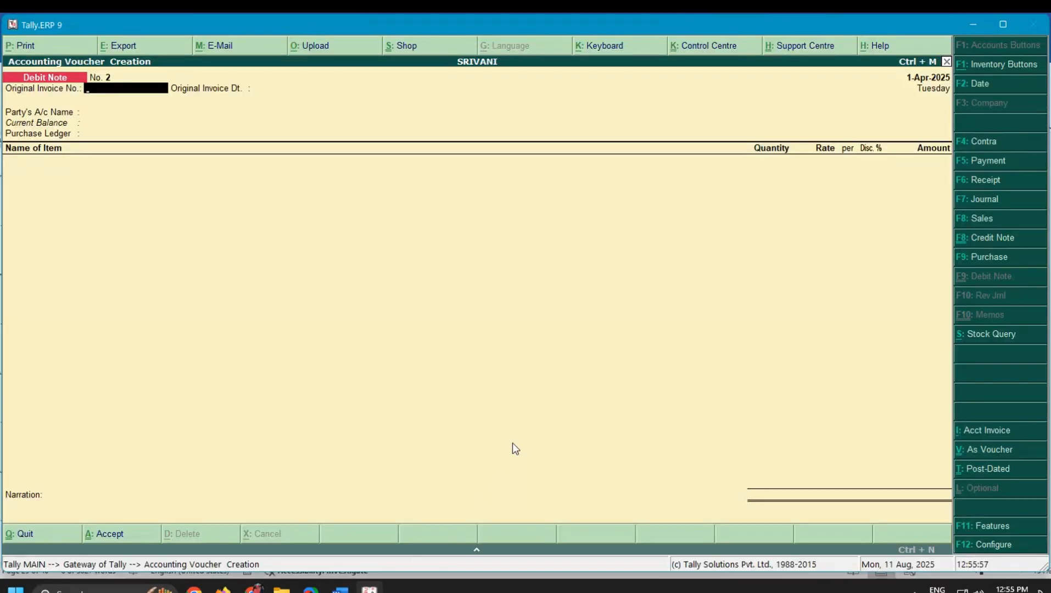
# Step: Quit the blank debit note, open the Balance Sheet and examine the Capital Account down to its ledger's monthly summary
pyautogui.press('Escape')
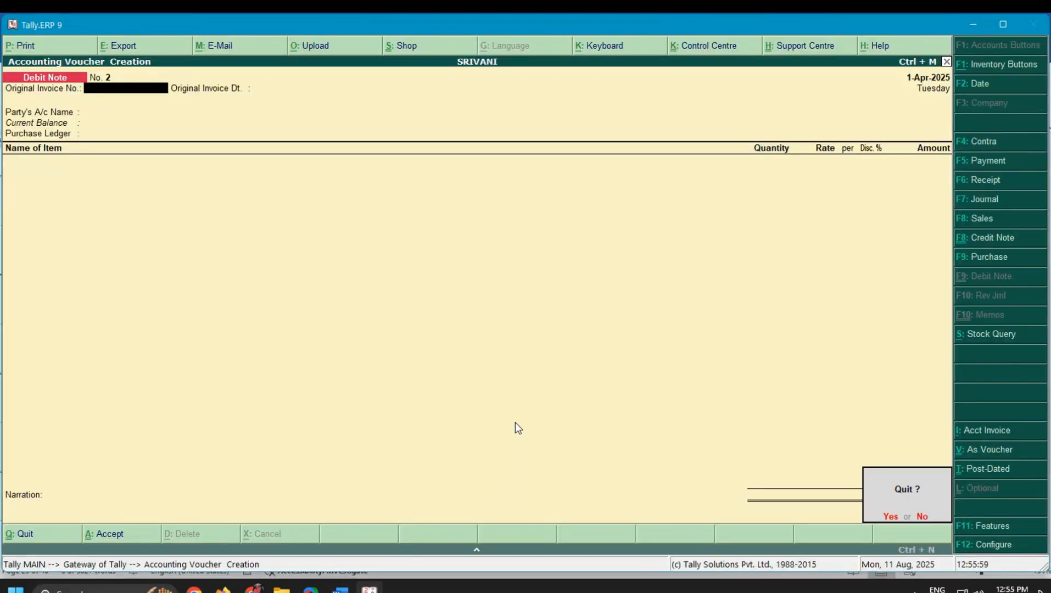
pyautogui.press('y')
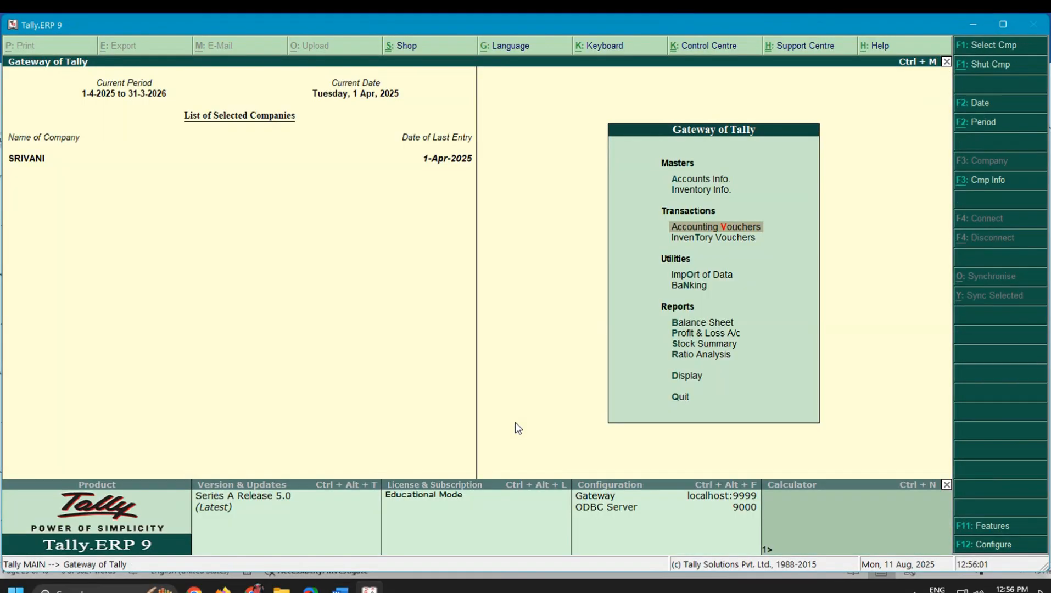
pyautogui.press('b')
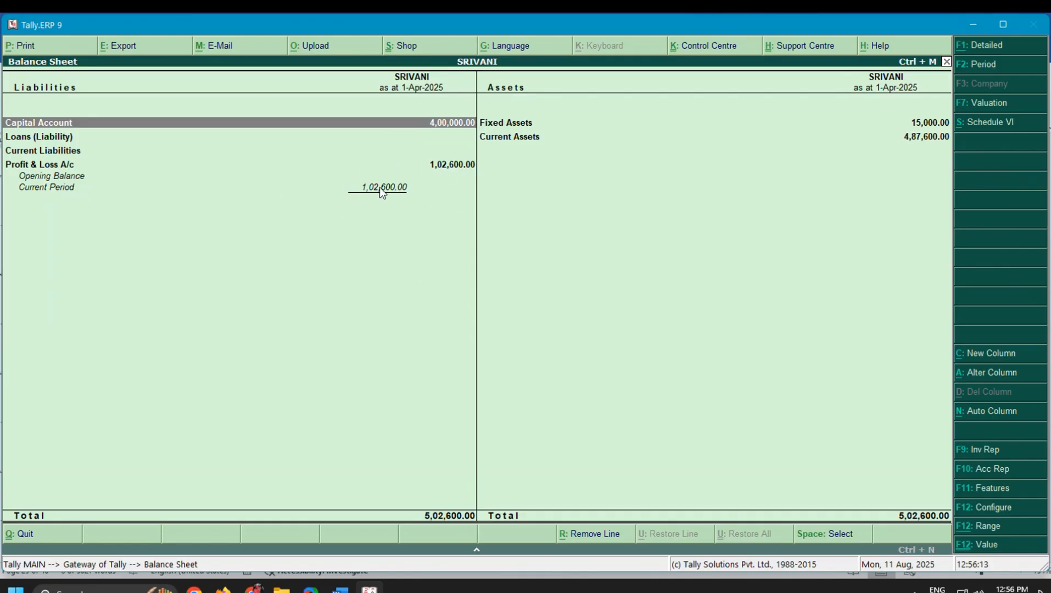
pyautogui.press('Return')
pyautogui.press('Return')
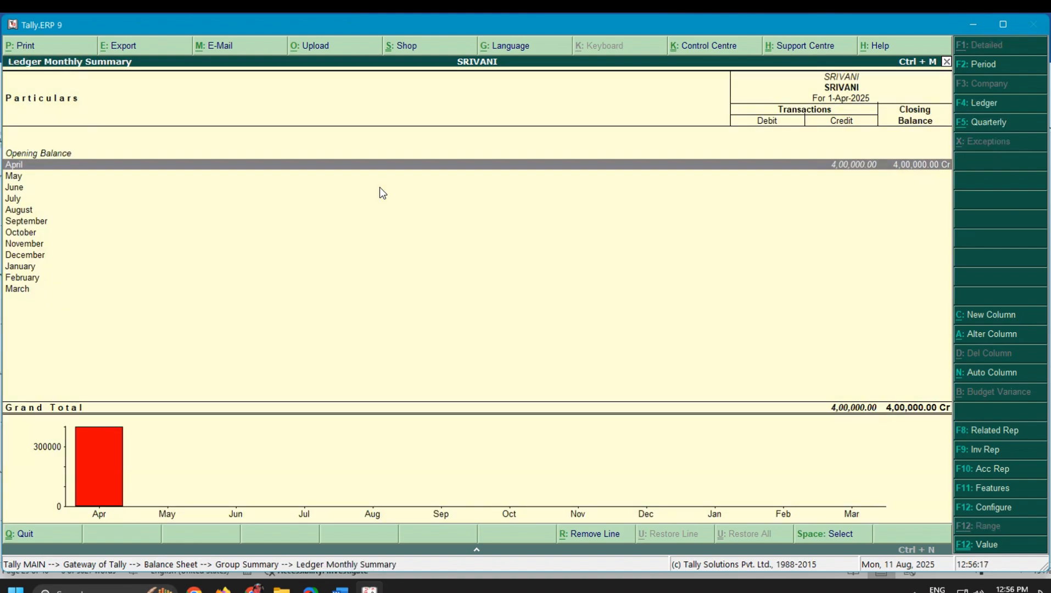
pyautogui.press('Escape')
pyautogui.press('Escape')
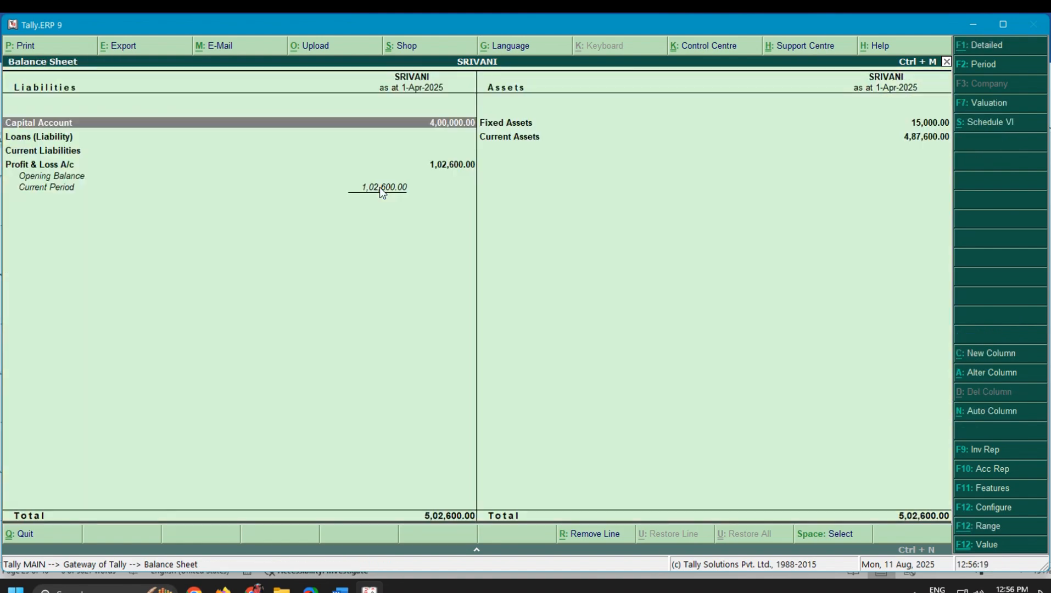
# Step: Examine the group summaries of Fixed Assets and Current Assets from the Balance Sheet, including Cash-in-hand and Bank Accounts
pyautogui.click(559, 125)
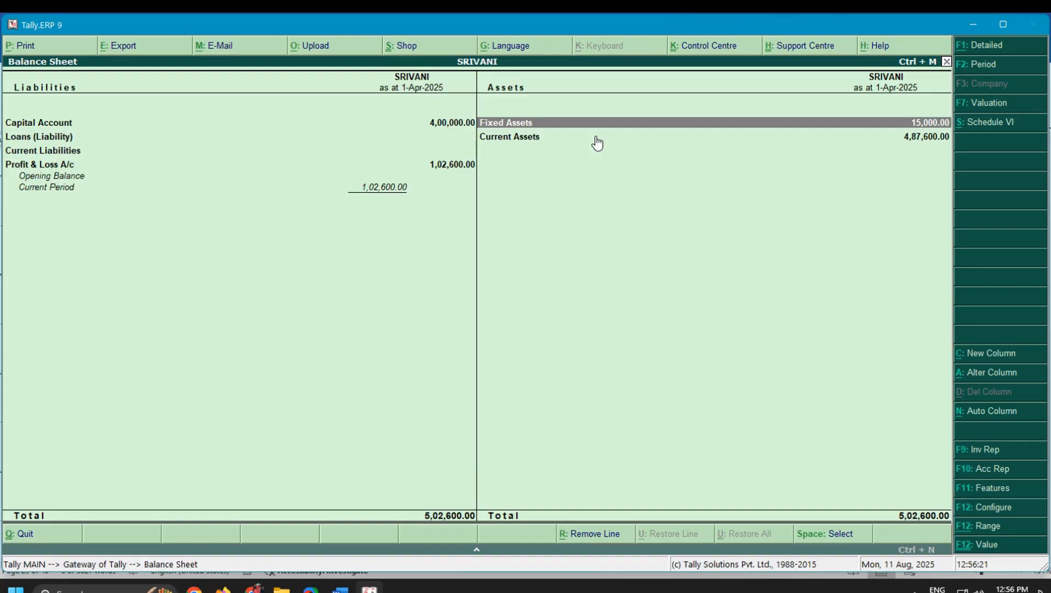
pyautogui.press('Return')
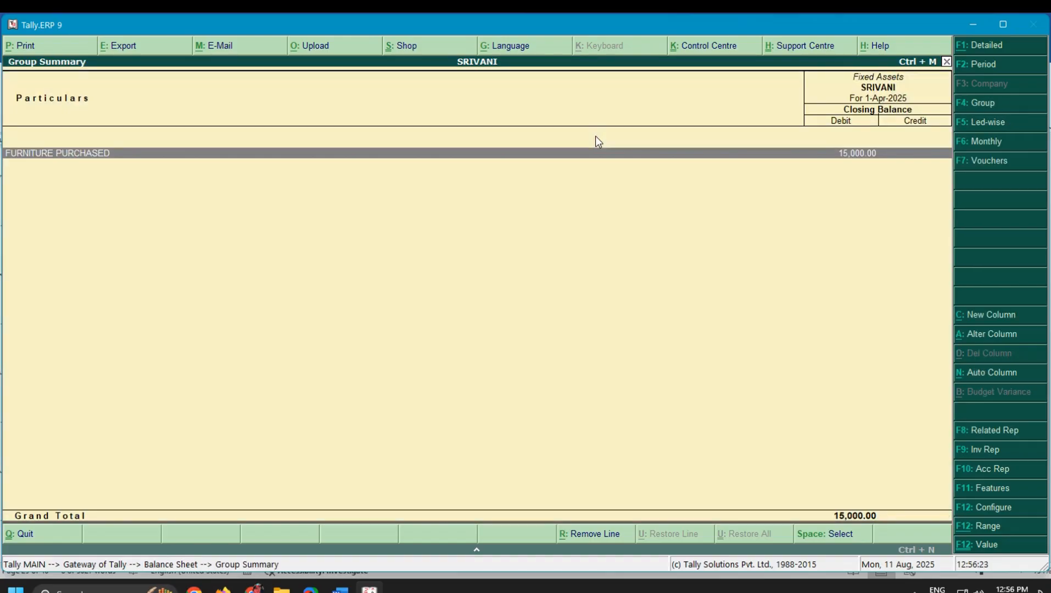
pyautogui.press('Escape')
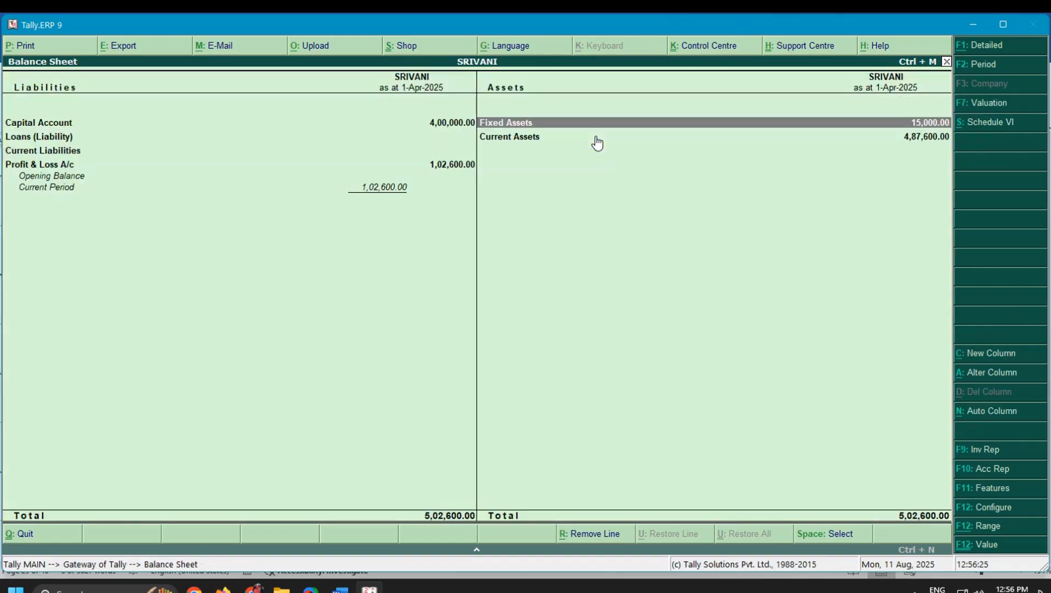
pyautogui.click(598, 138)
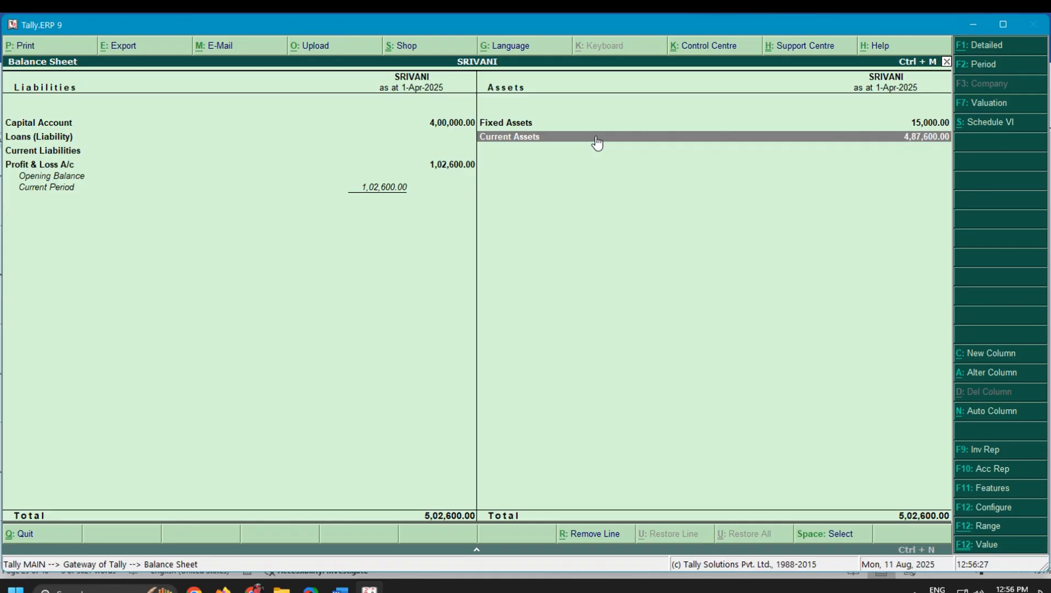
pyautogui.click(597, 141)
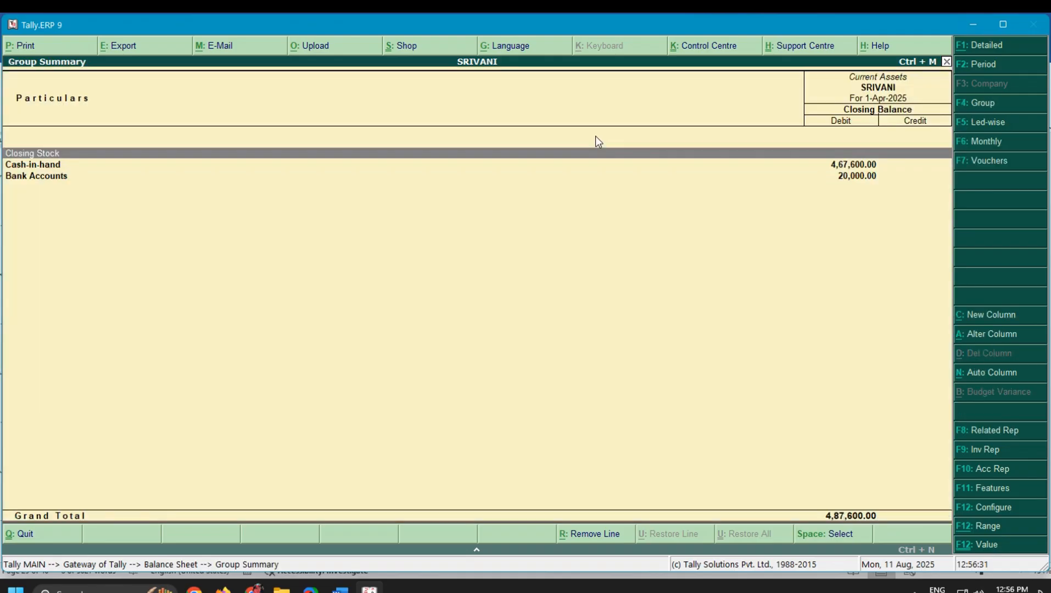
pyautogui.press('Down')
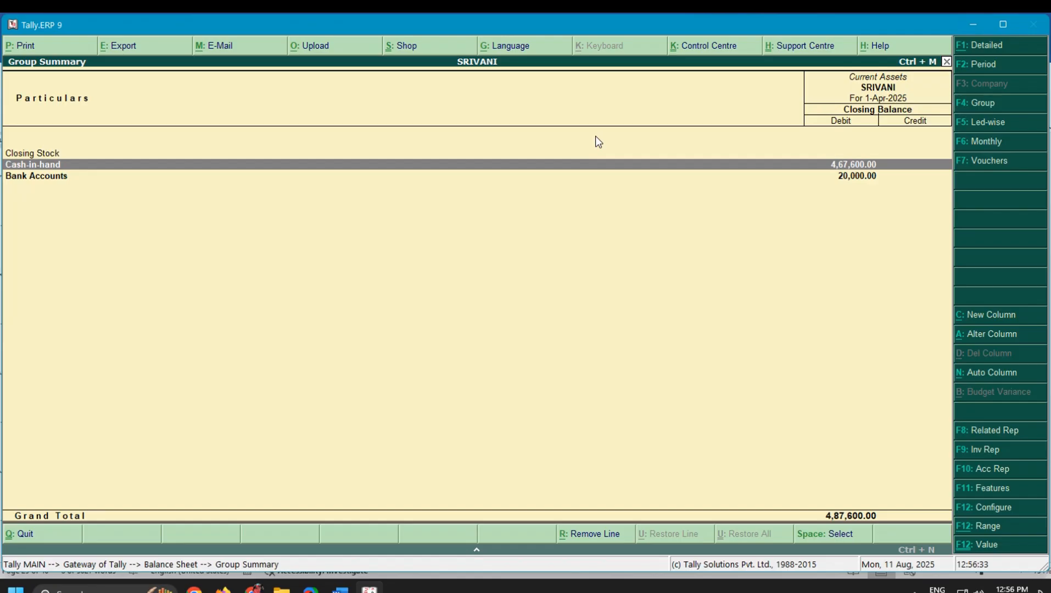
pyautogui.press('Down')
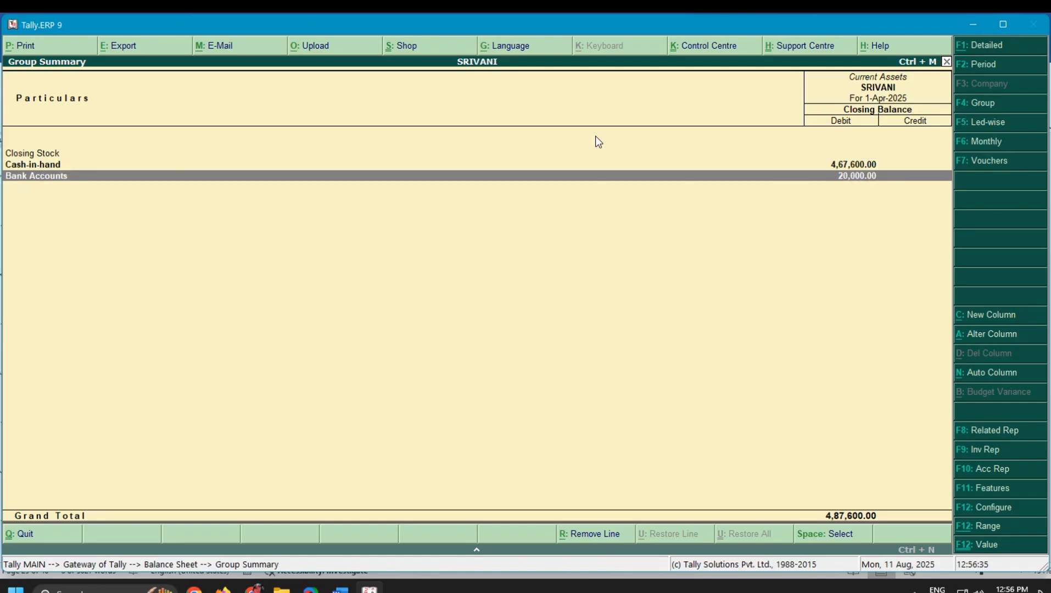
pyautogui.press('Escape')
# Step: Close the Balance Sheet and quit Tally.ERP 9
pyautogui.press('Escape')
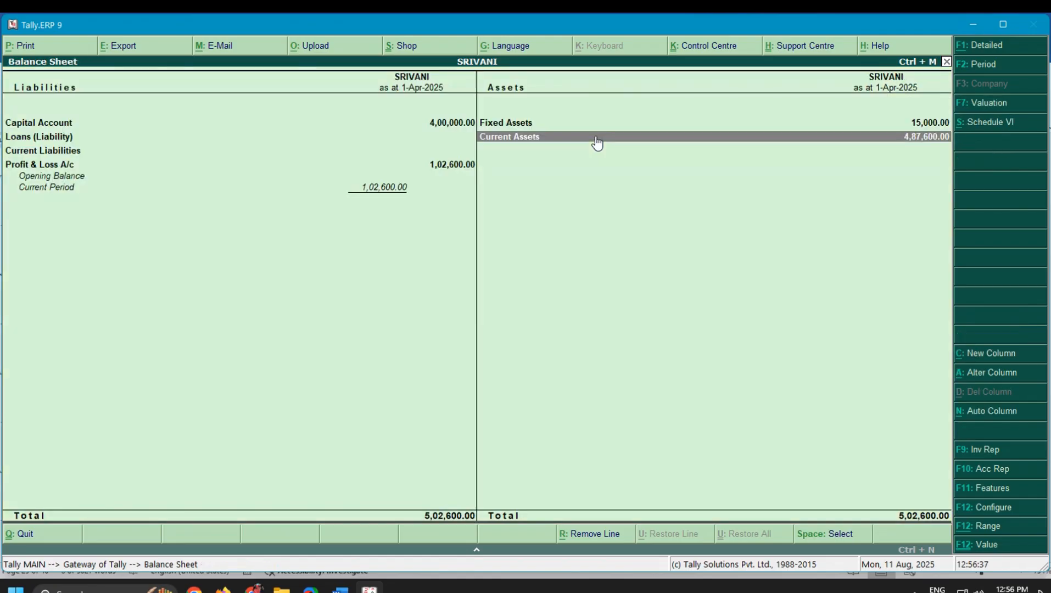
pyautogui.press('Escape')
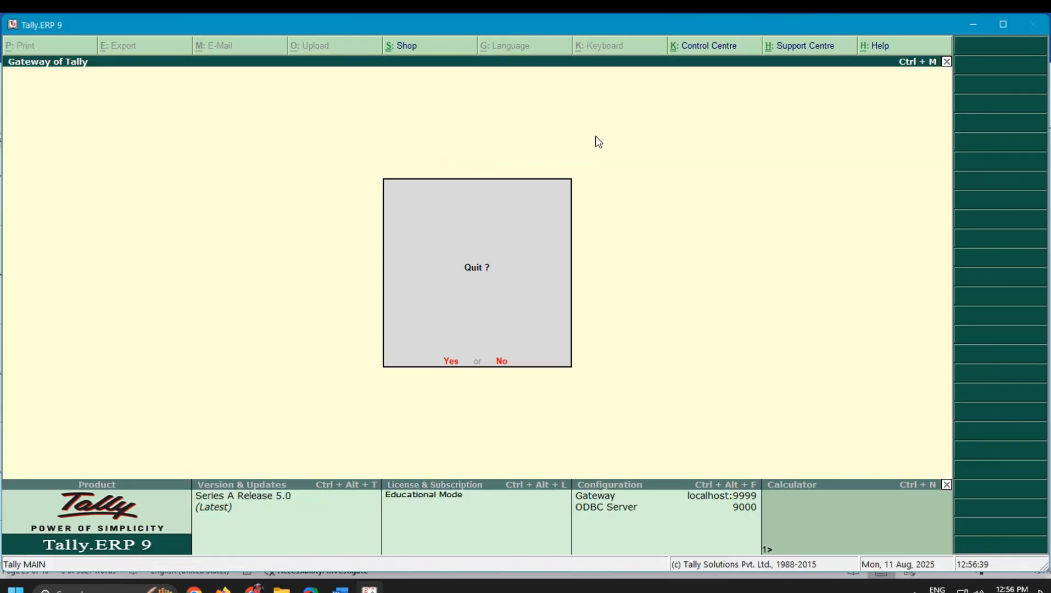
pyautogui.press('Return')
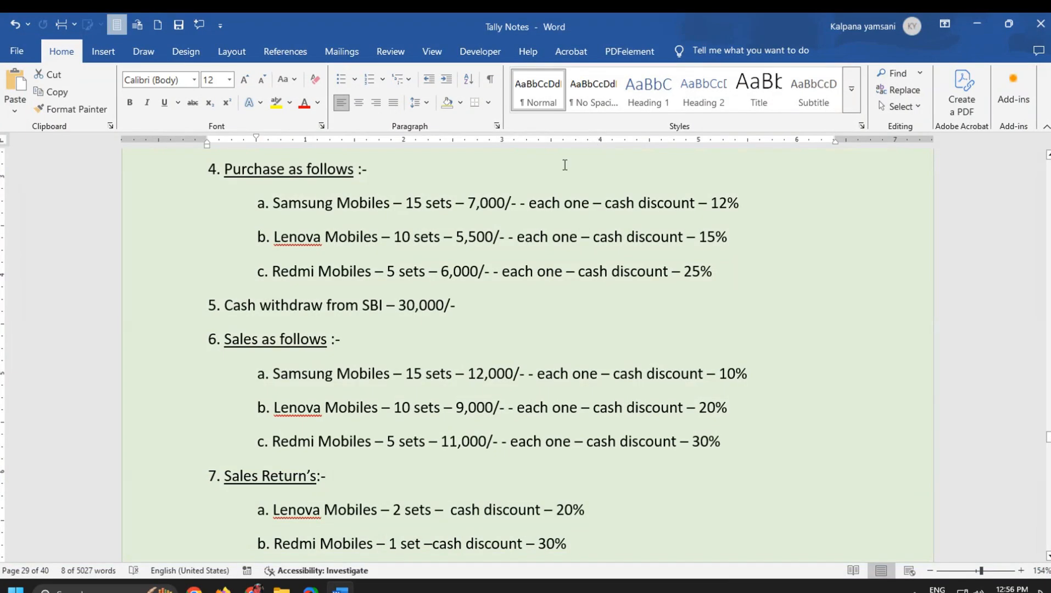
# Step: Read through the 2nd problem's transactions in the Word notes and highlight its Profit line
pyautogui.scroll(-15, 461, 335)
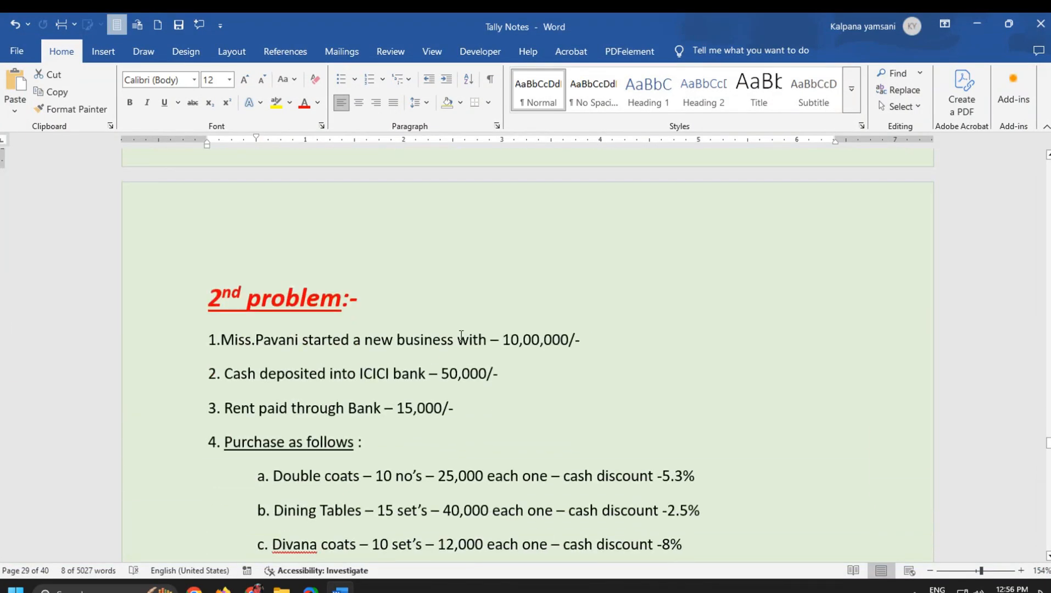
pyautogui.scroll(-5, 461, 336)
pyautogui.scroll(2, 461, 335)
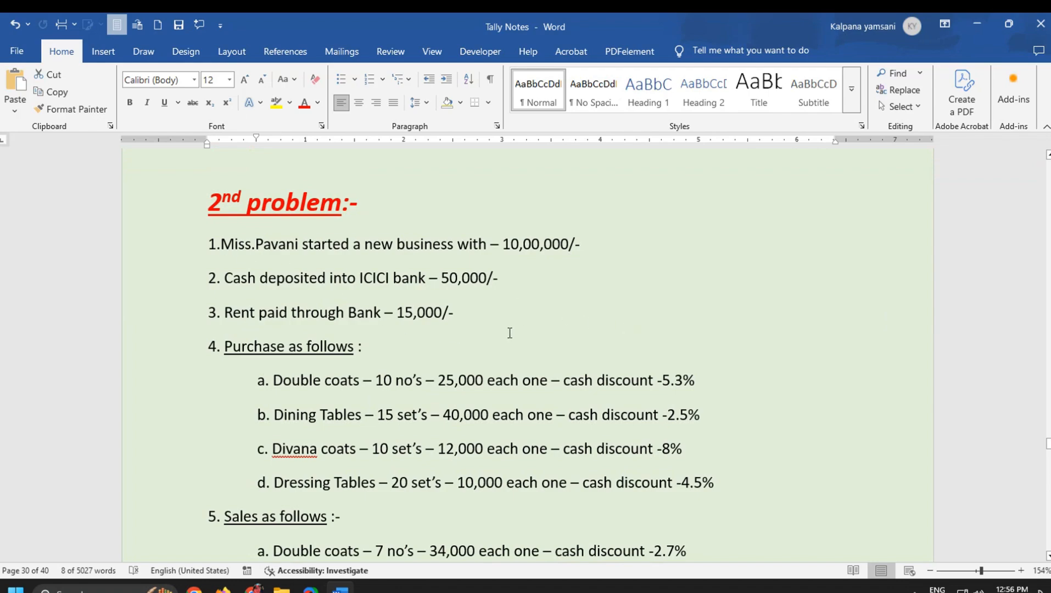
pyautogui.scroll(-6, 485, 323)
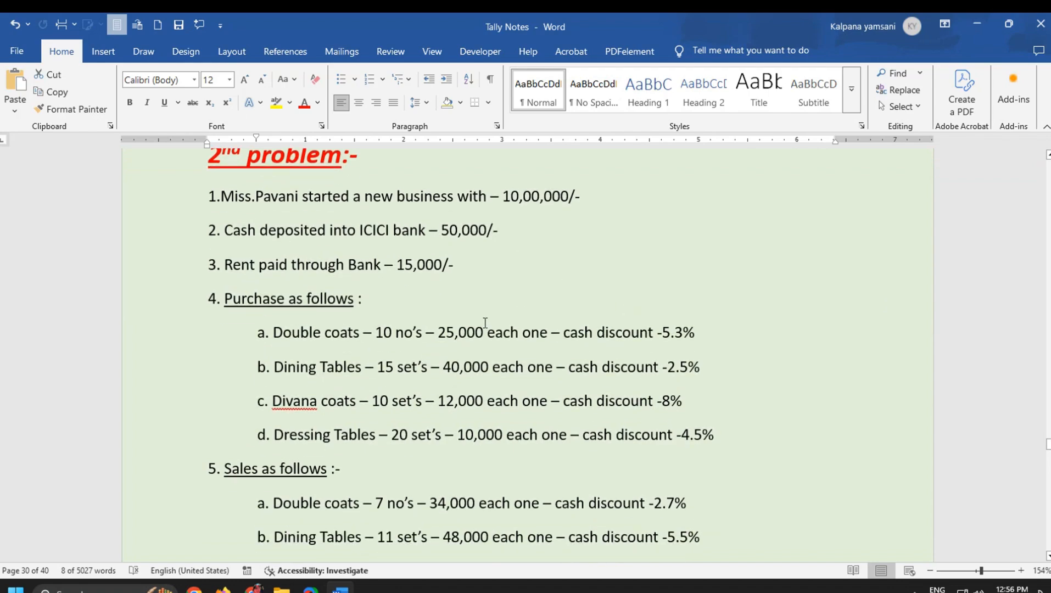
pyautogui.scroll(-5, 485, 323)
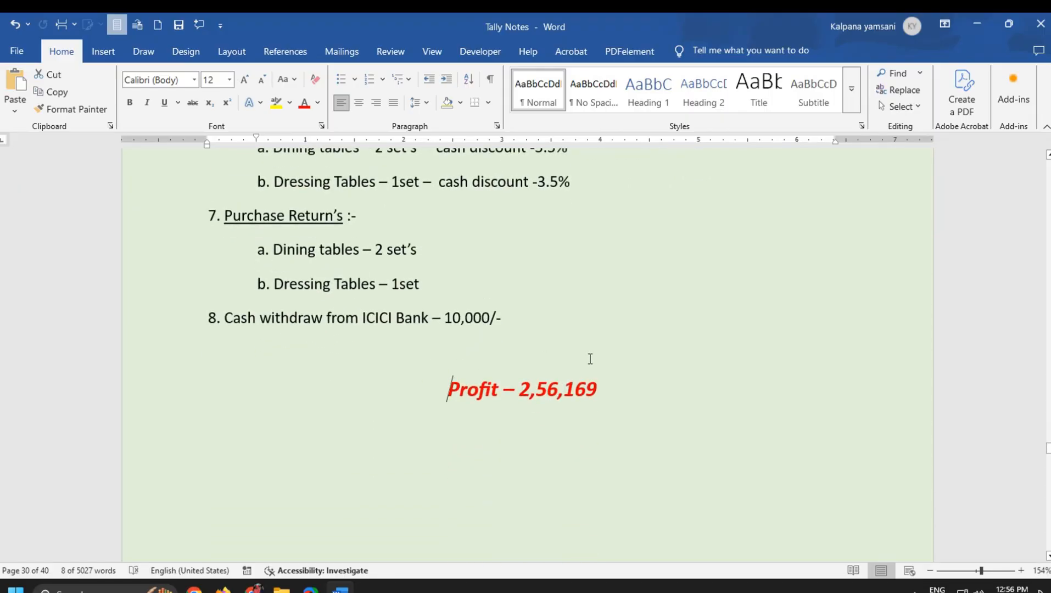
pyautogui.moveTo(448, 391); pyautogui.dragTo(633, 441)
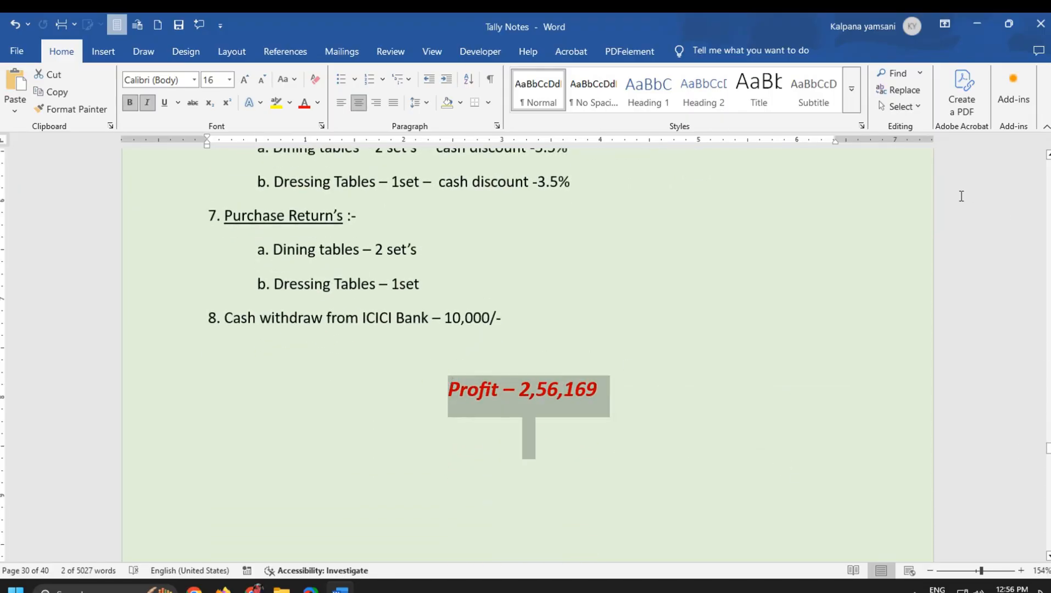